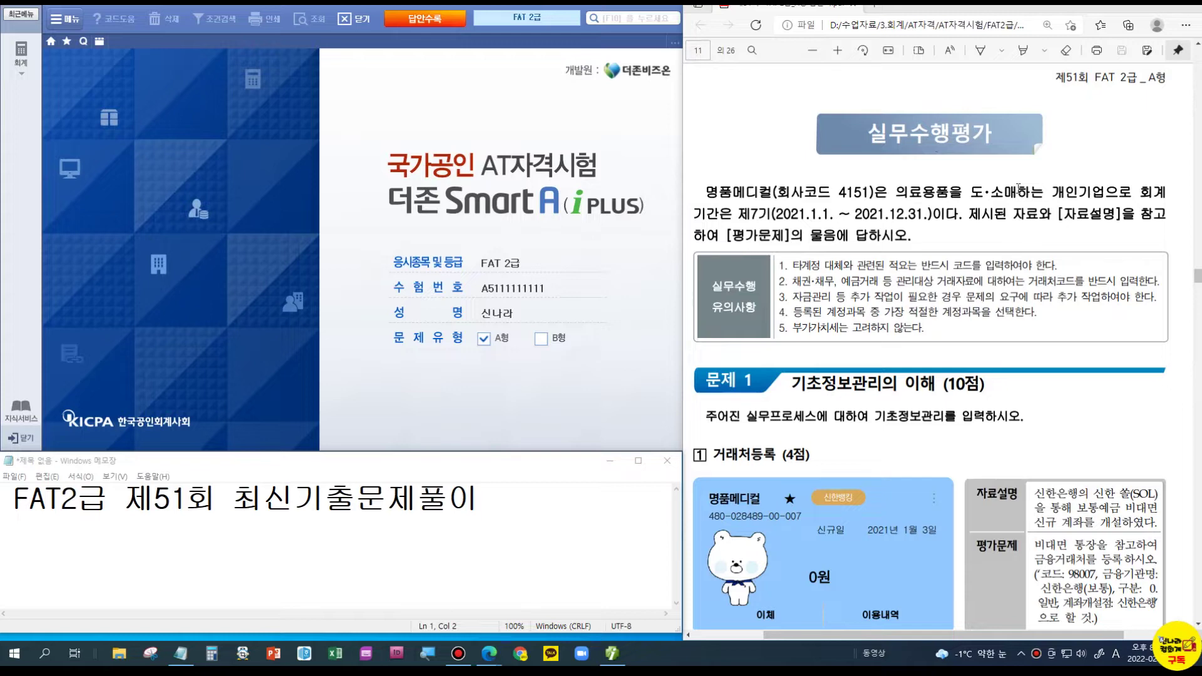
- Add financial partner code 98007 named 신한은행(보통) on the 거래처등록 금융 tab
{"action": "scroll", "coordinate": [1018, 188], "scroll_direction": "down", "scroll_amount": 4}
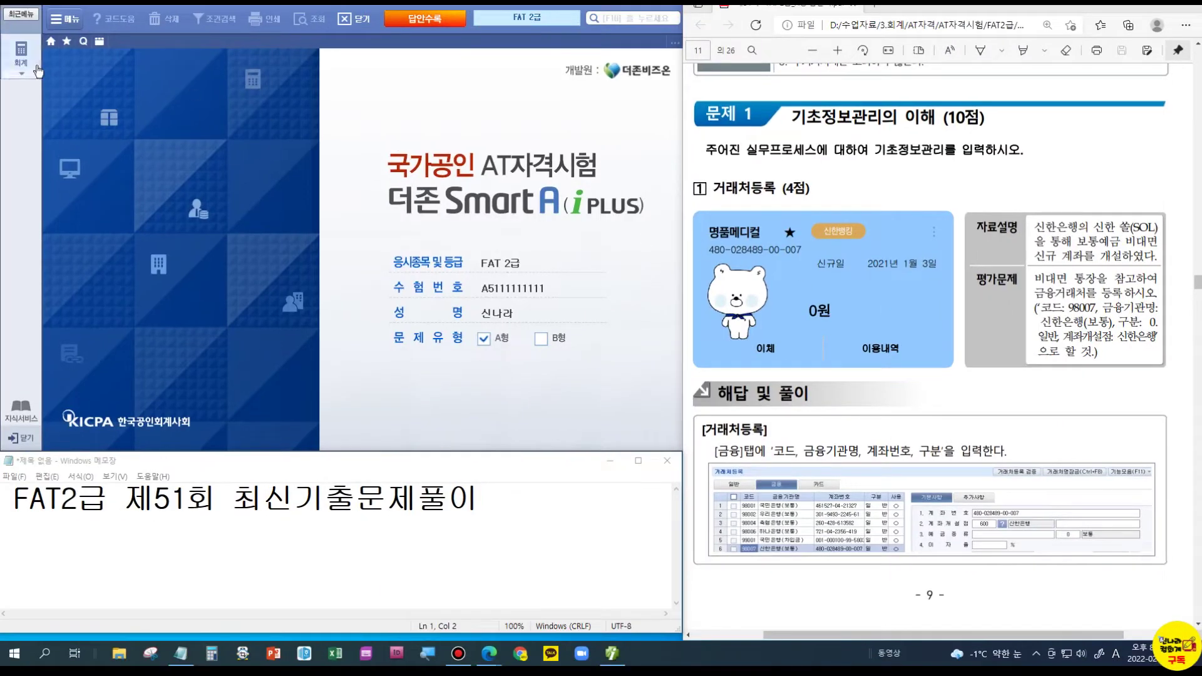
{"action": "left_click", "coordinate": [28, 63]}
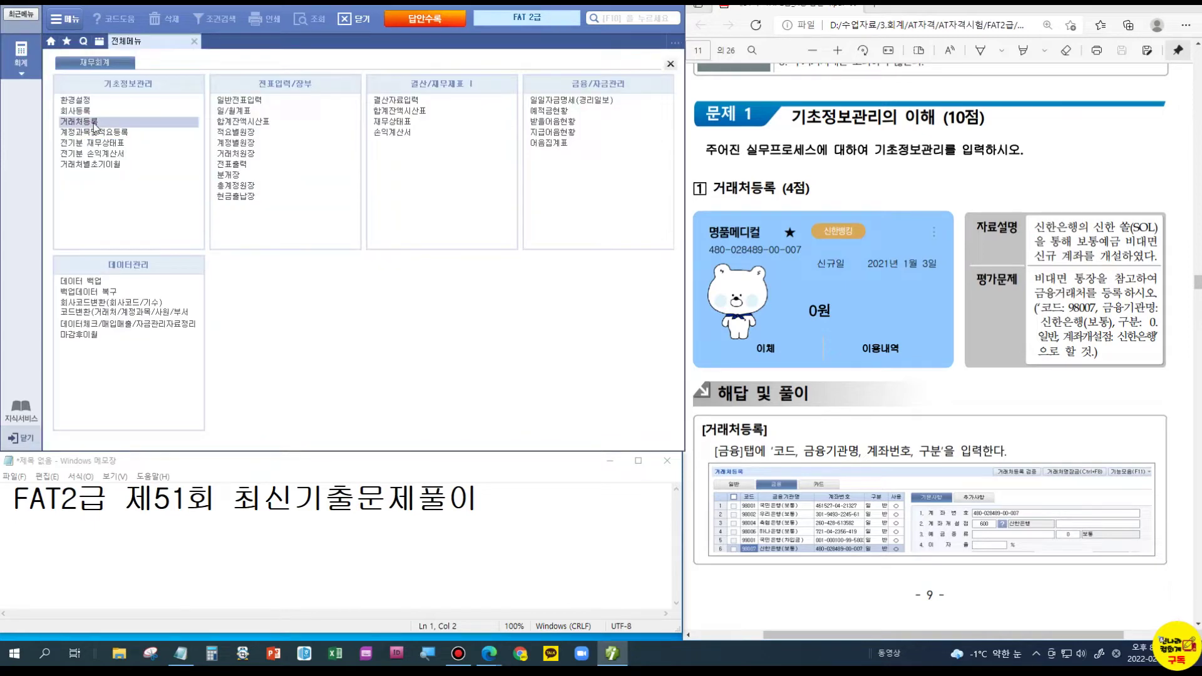
{"action": "left_click", "coordinate": [95, 125]}
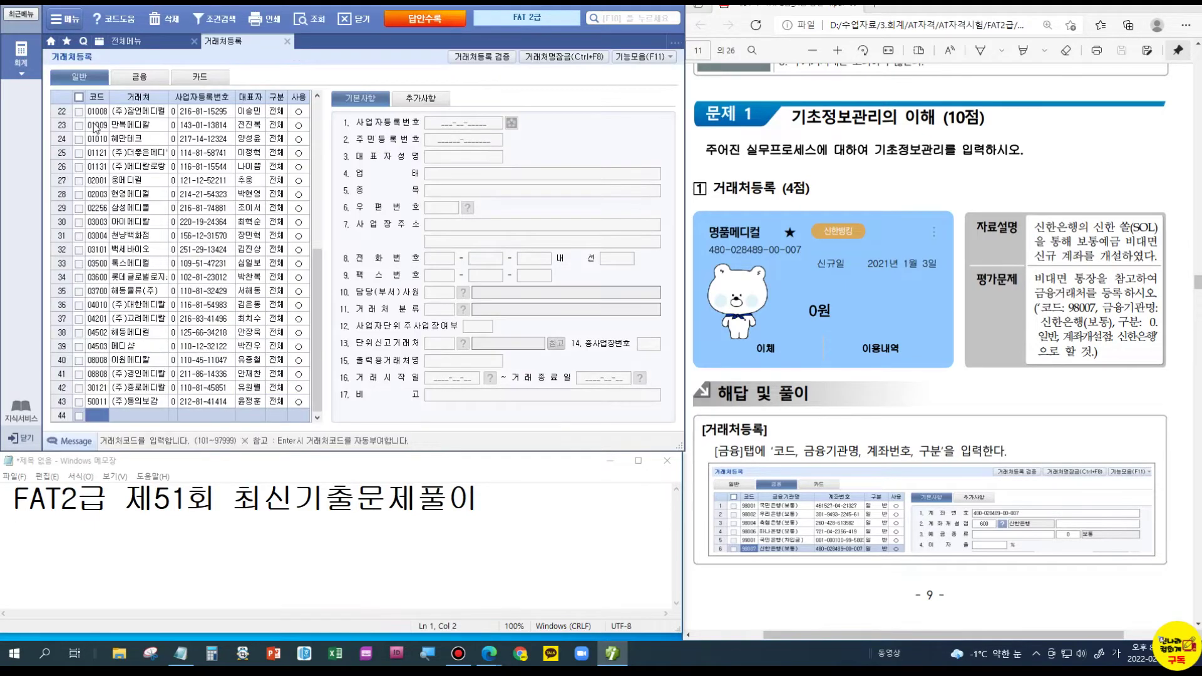
{"action": "left_click", "coordinate": [141, 77]}
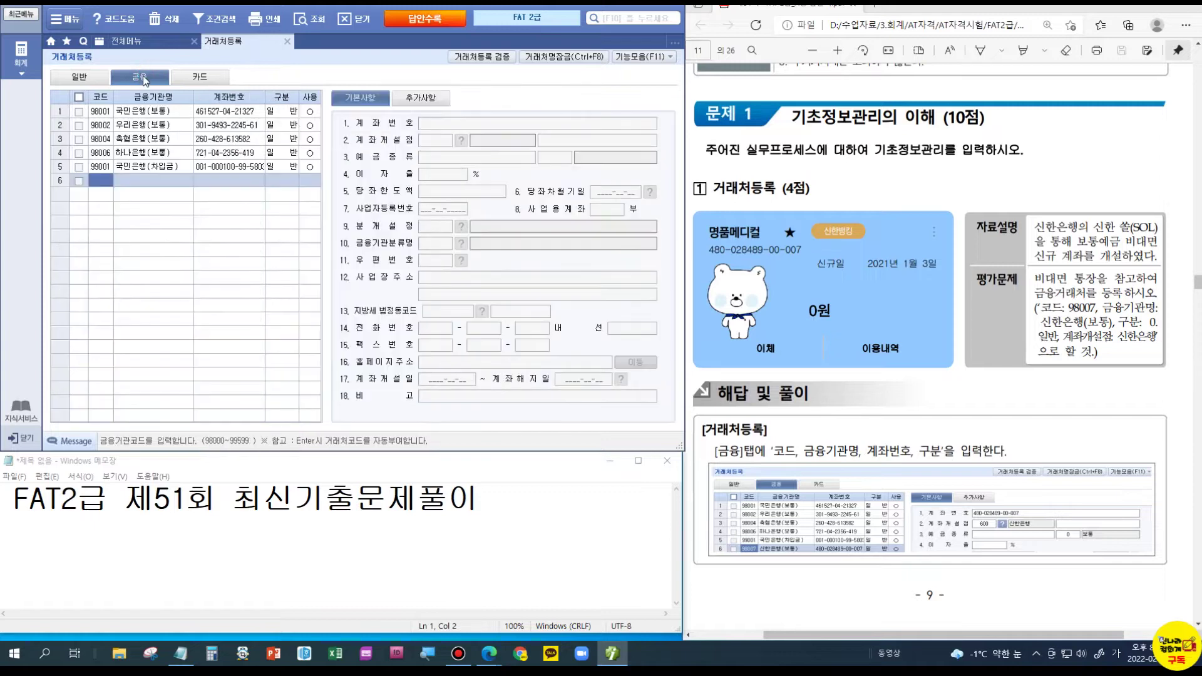
{"action": "type", "text": "98007"}
{"action": "key", "text": "Return"}
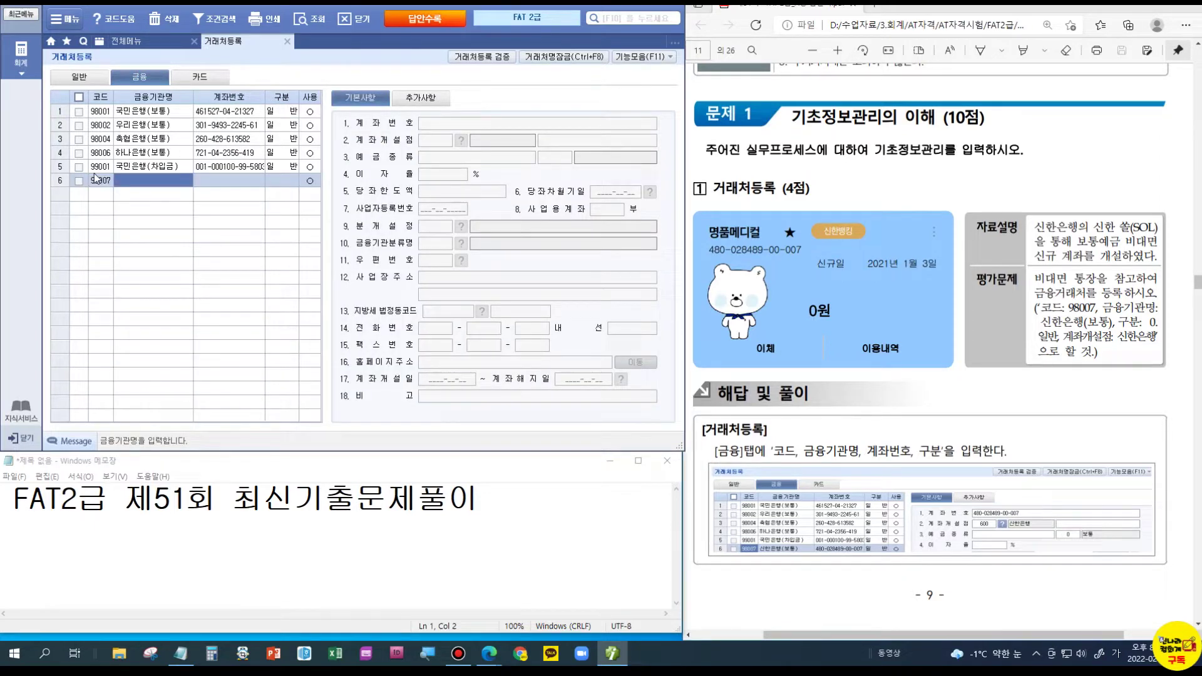
{"action": "type", "text": "신한은행("}
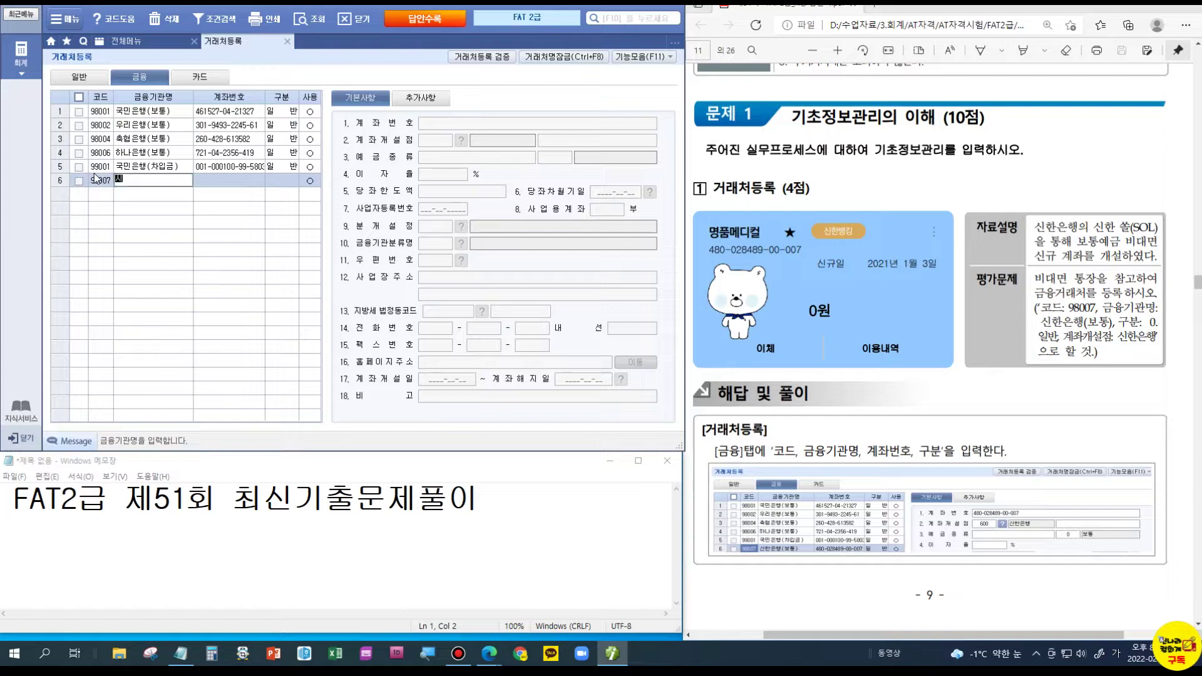
{"action": "type", "text": "보통)"}
{"action": "key", "text": "Return"}
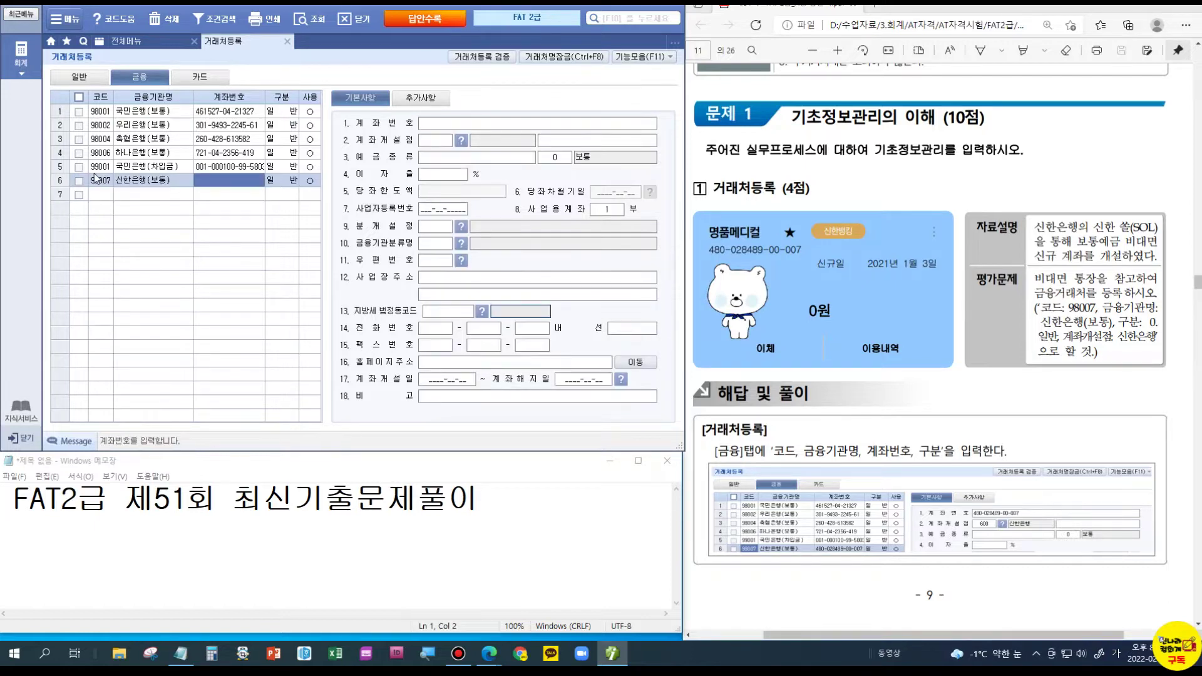
- Enter the bank account number and set the opening branch to 600 신한은행
{"action": "type", "text": "480"}
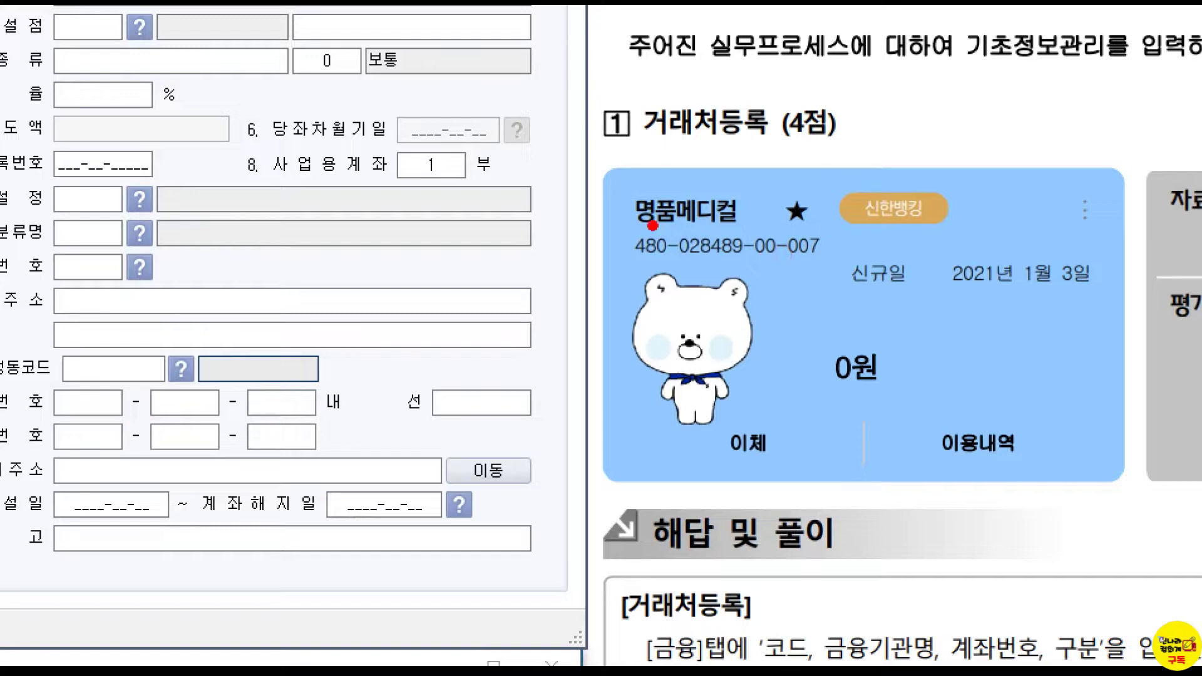
{"action": "left_click_drag", "start_coordinate": [697, 217], "coordinate": [812, 254]}
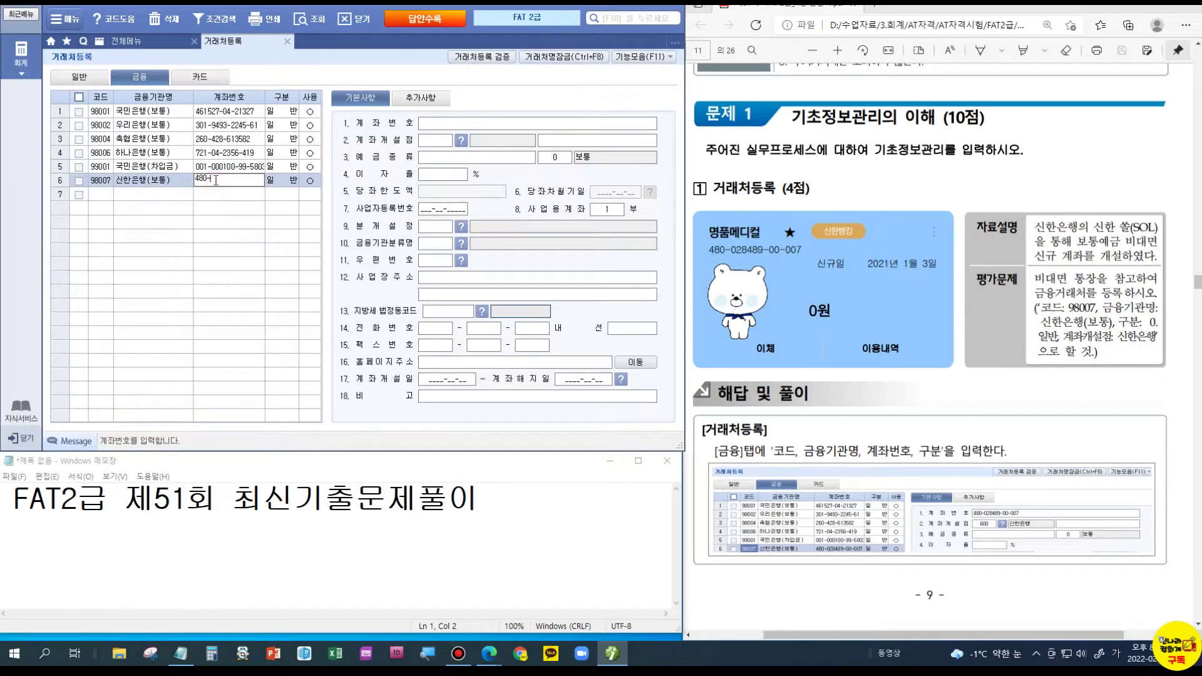
{"action": "key", "text": "Return"}
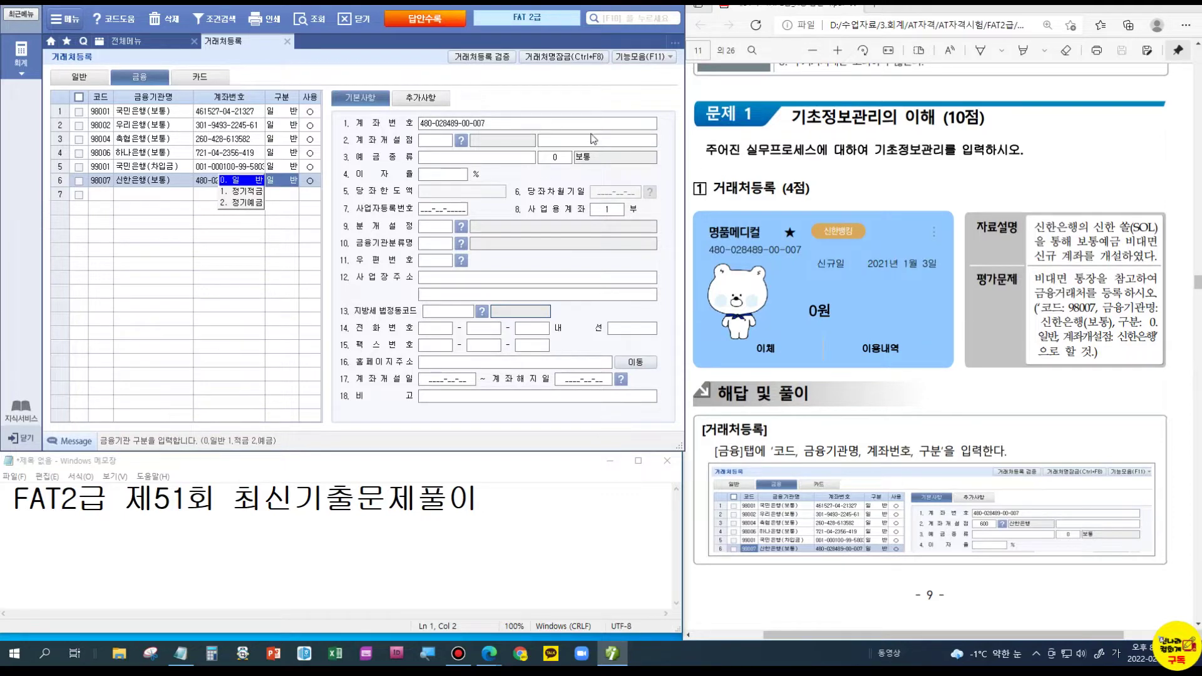
{"action": "left_click", "coordinate": [461, 139]}
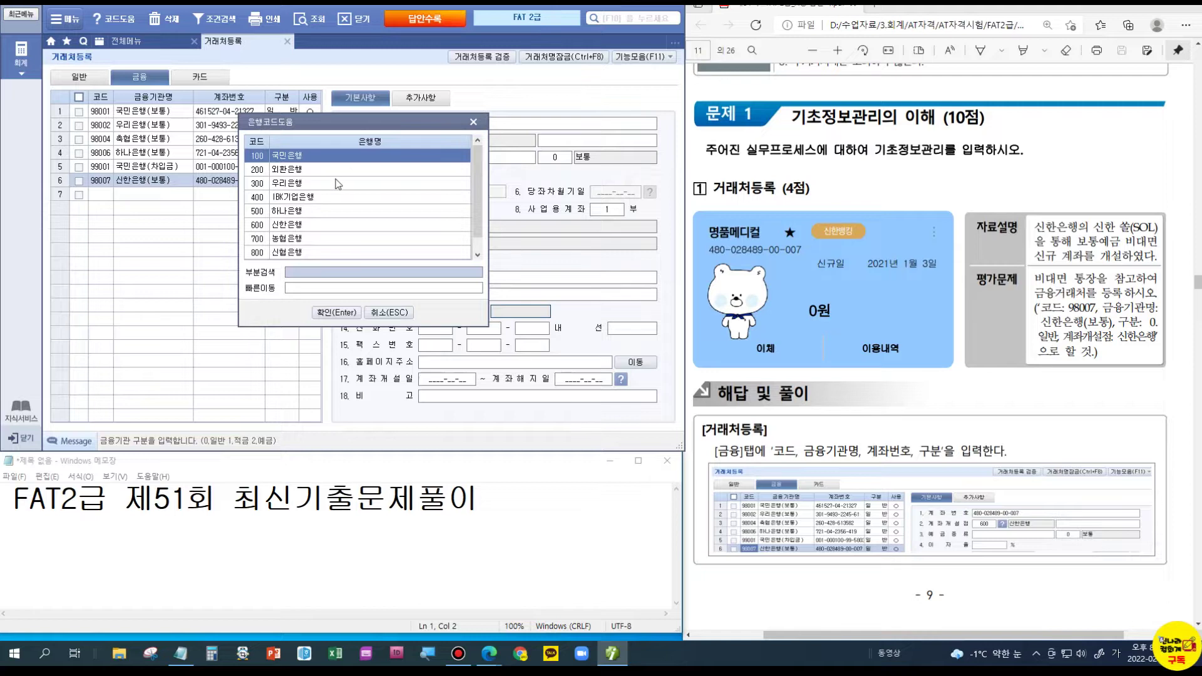
{"action": "left_click", "coordinate": [320, 226]}
{"action": "left_click", "coordinate": [336, 312]}
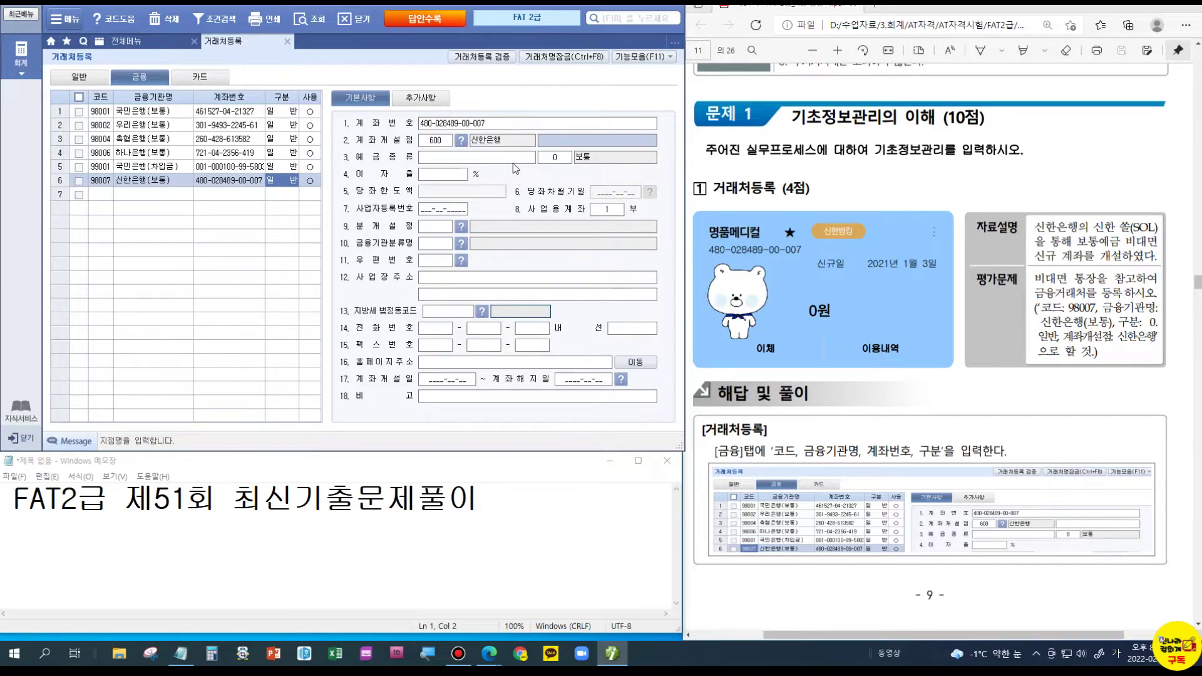
- Close 거래처등록 and open the 전기분 재무상태표 screen
{"action": "scroll", "coordinate": [1014, 475], "scroll_direction": "down", "scroll_amount": 4}
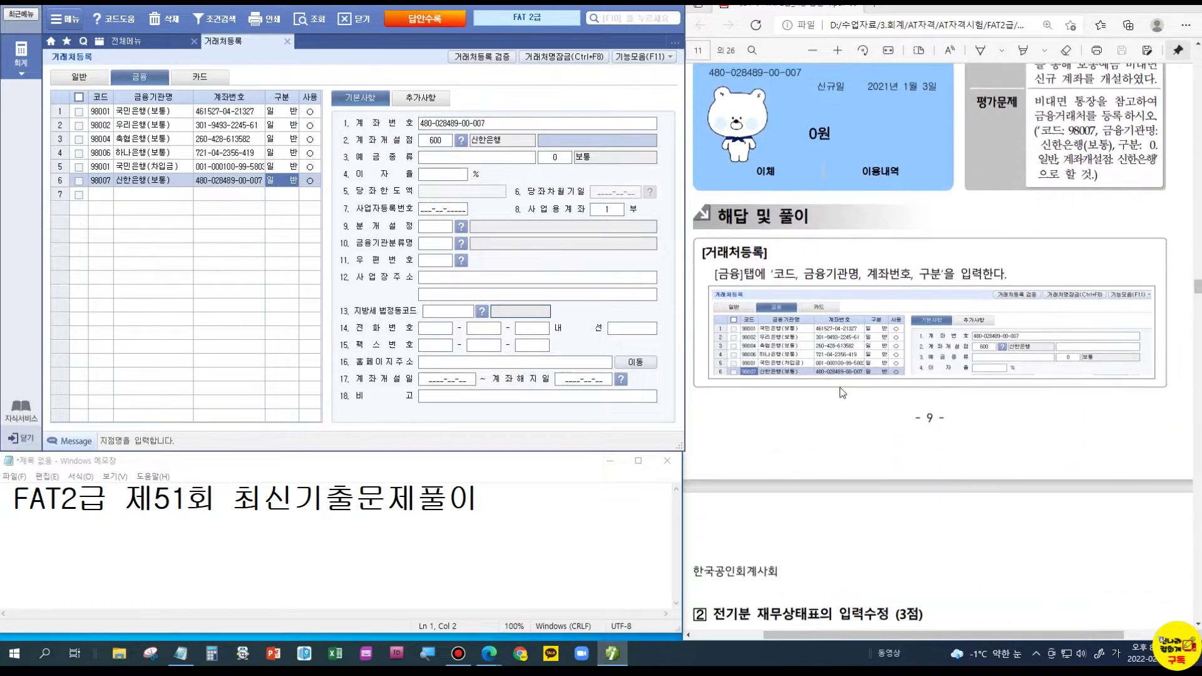
{"action": "scroll", "coordinate": [983, 385], "scroll_direction": "down", "scroll_amount": 2}
{"action": "scroll", "coordinate": [983, 389], "scroll_direction": "down", "scroll_amount": 5}
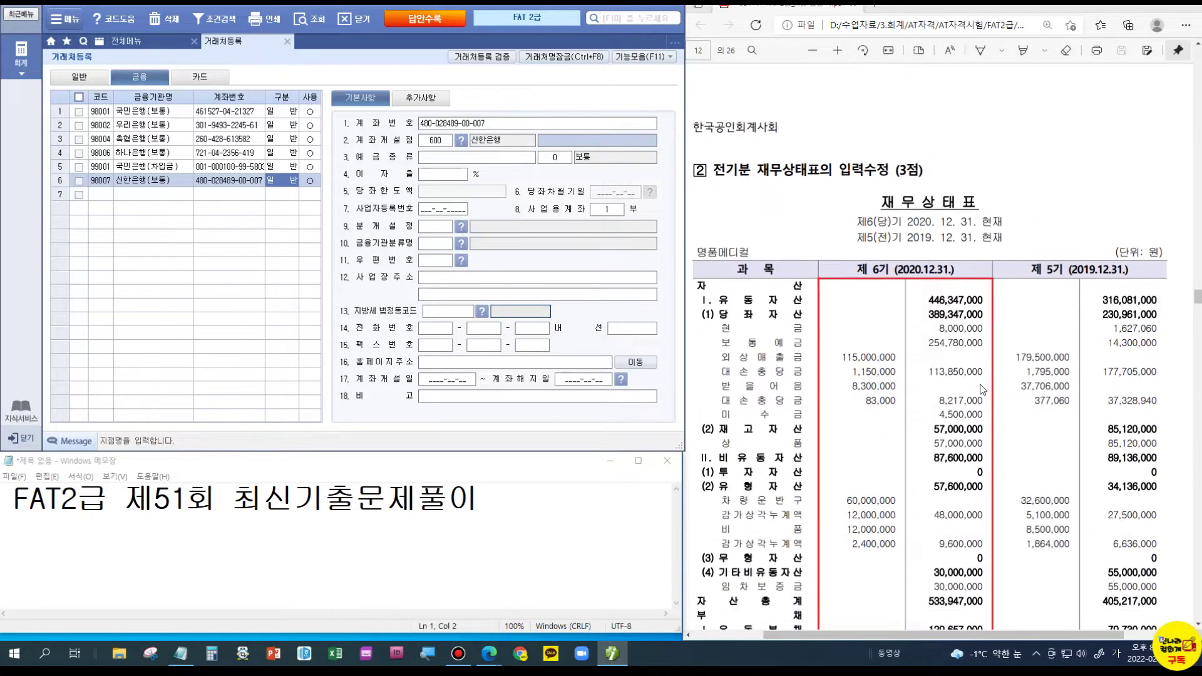
{"action": "left_click", "coordinate": [287, 41]}
{"action": "left_click", "coordinate": [114, 144]}
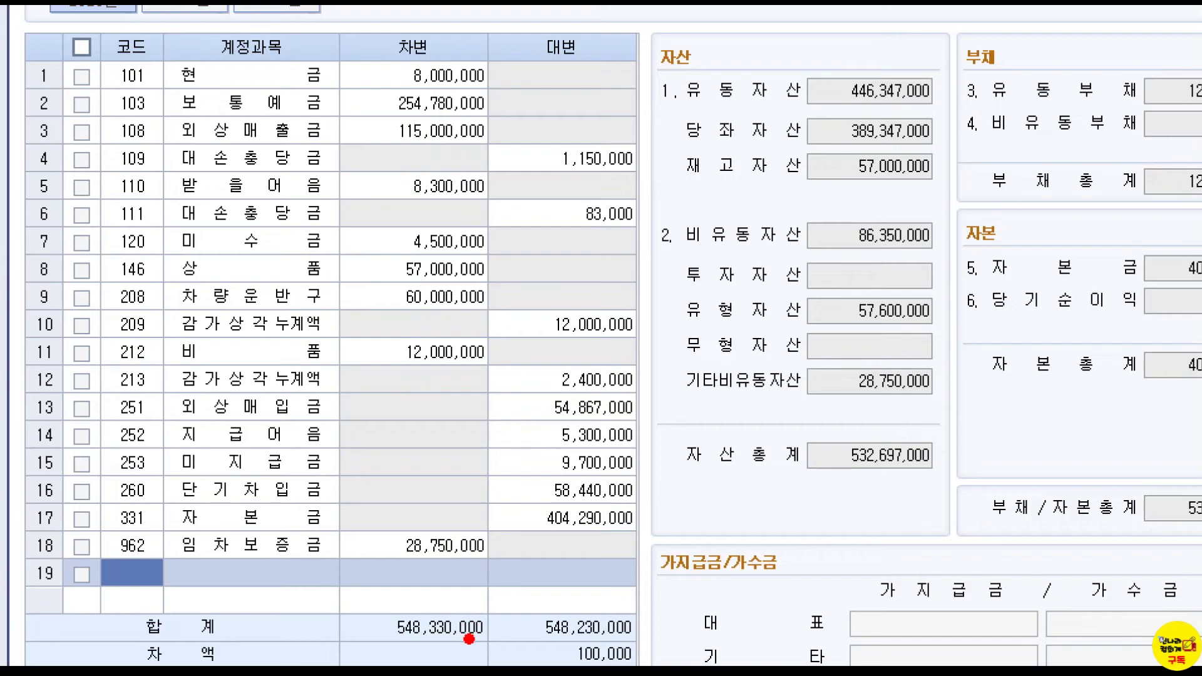
- Check the 100,000 debit-credit difference against the 446,347,000 current assets total
{"action": "left_click_drag", "start_coordinate": [538, 636], "coordinate": [673, 664]}
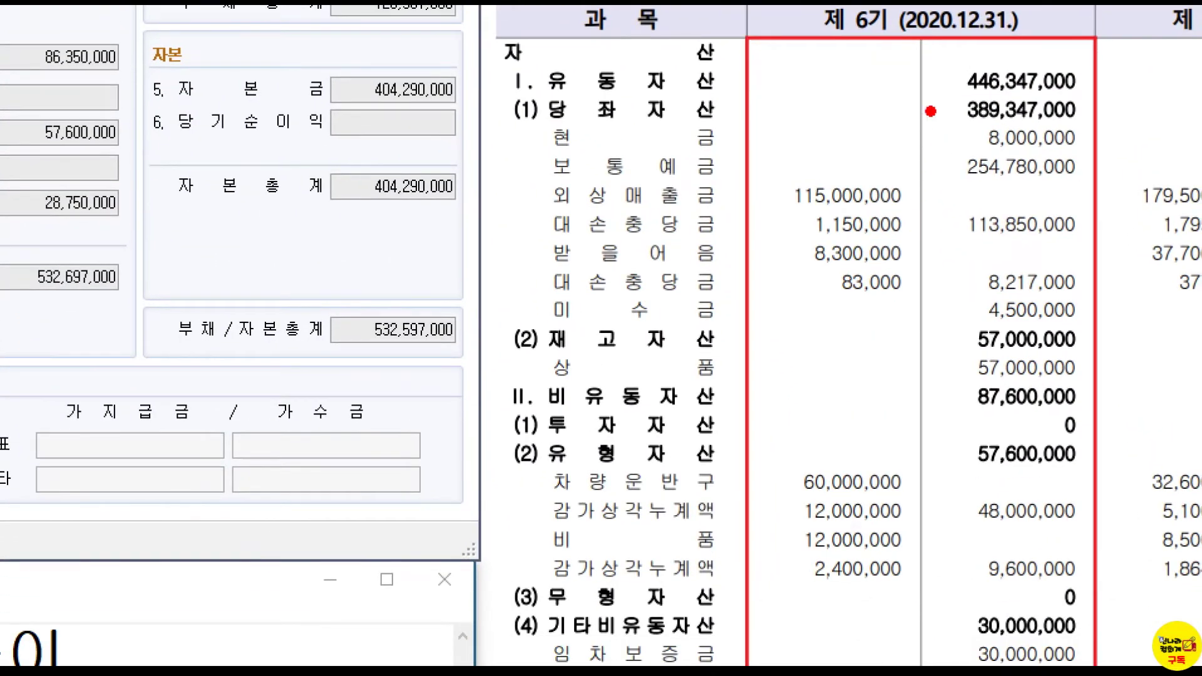
{"action": "left_click_drag", "start_coordinate": [938, 58], "coordinate": [1099, 100]}
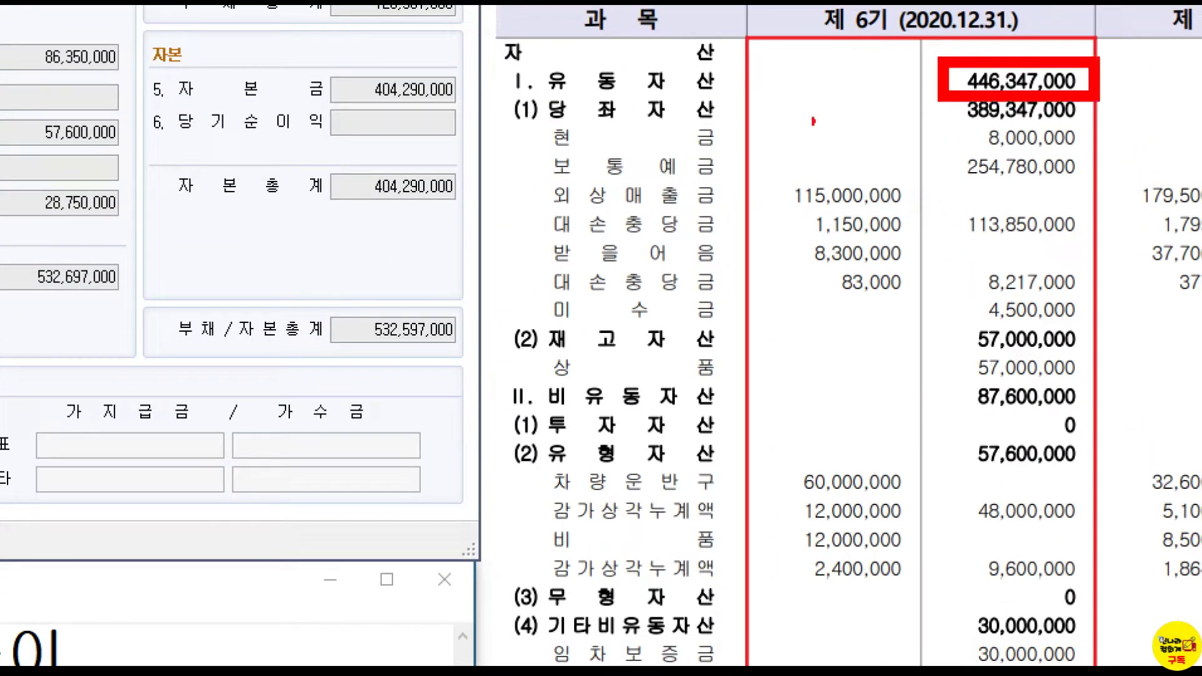
{"action": "left_click_drag", "start_coordinate": [502, 112], "coordinate": [515, 94]}
{"action": "mouse_move", "coordinate": [487, 330]}
{"action": "left_mouse_down"}
{"action": "mouse_move", "coordinate": [498, 343]}
{"action": "mouse_move", "coordinate": [518, 305]}
{"action": "left_mouse_up"}
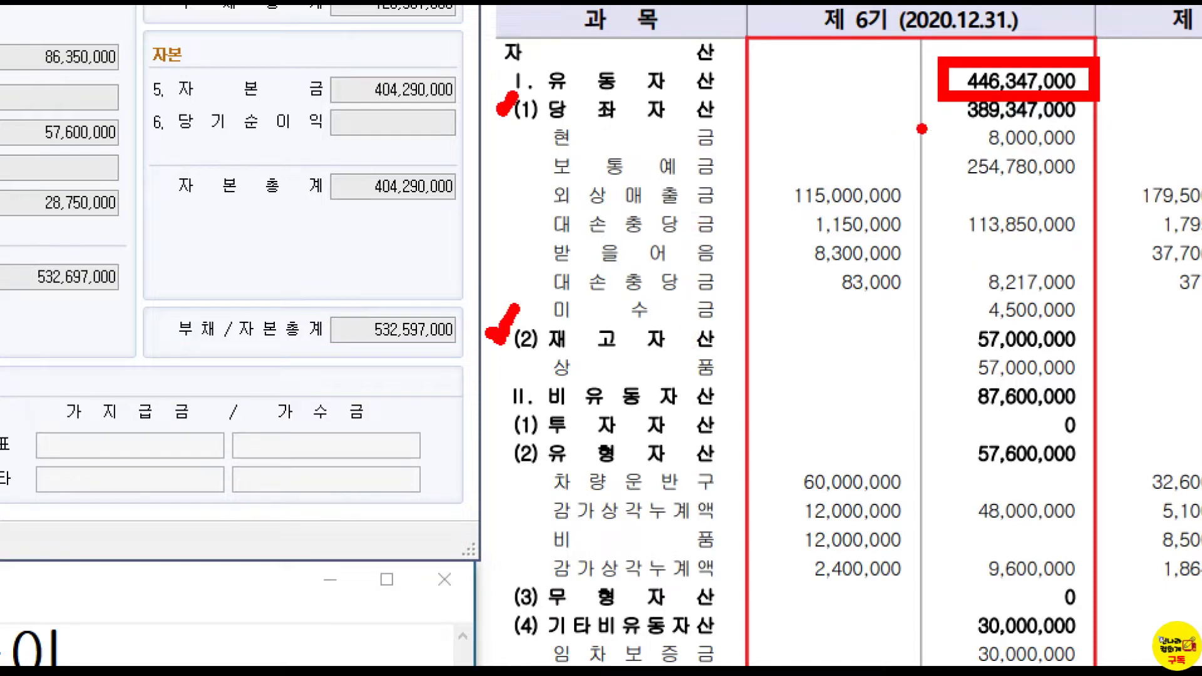
{"action": "key", "text": "Escape"}
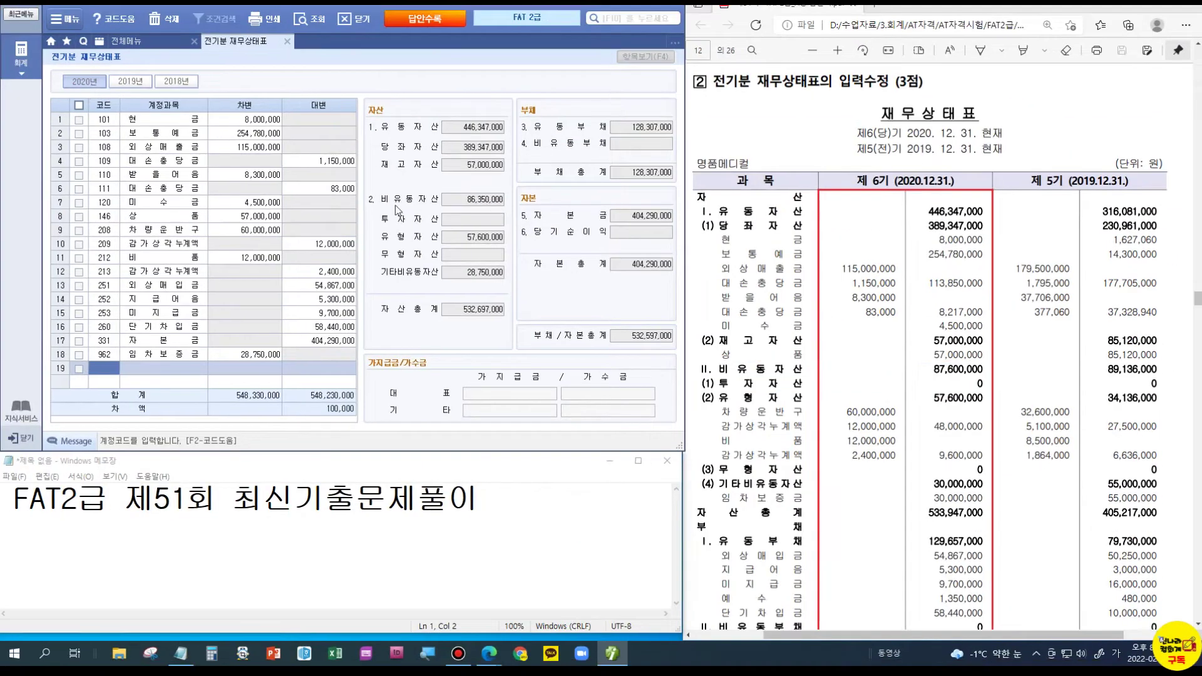
- Change the 임차보증금 debit to 30,000,000, leaving a 1,350,000 difference in the totals
{"action": "left_click", "coordinate": [482, 200]}
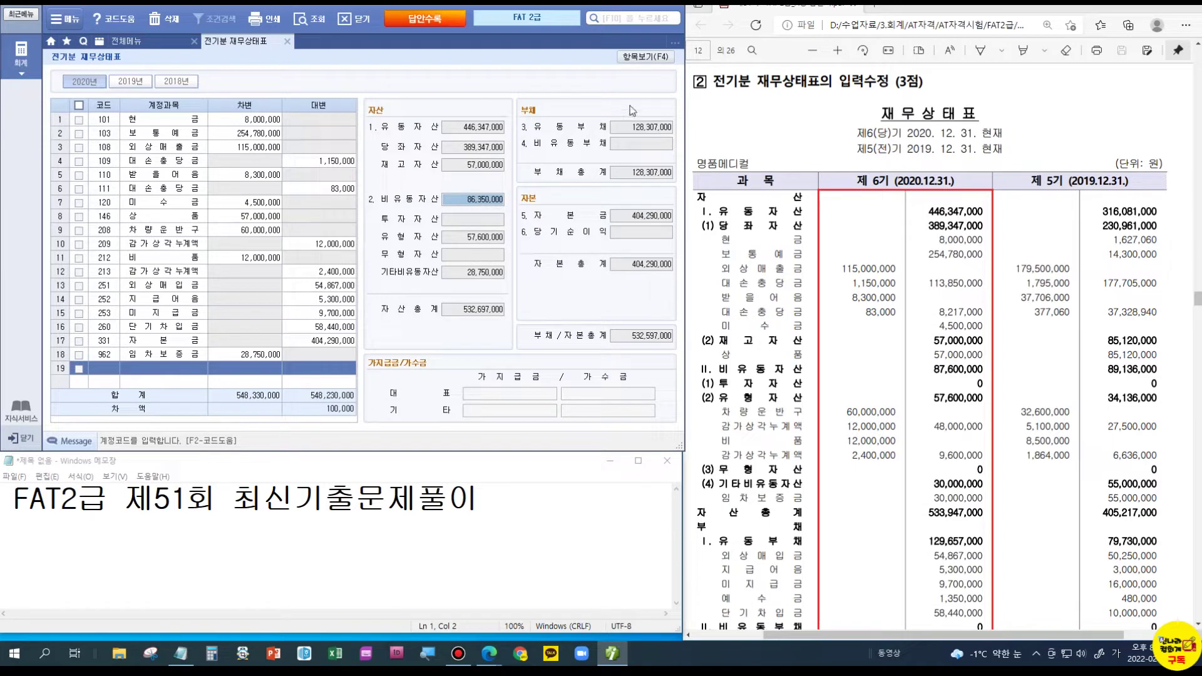
{"action": "left_click", "coordinate": [655, 59]}
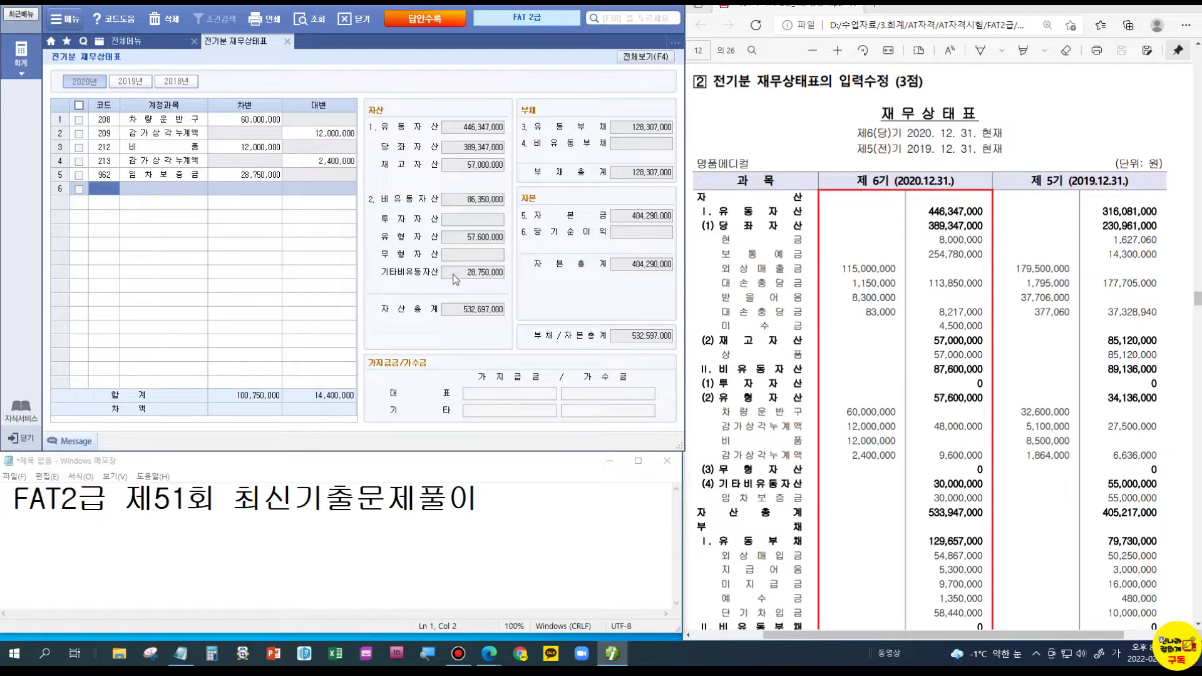
{"action": "left_click", "coordinate": [253, 121]}
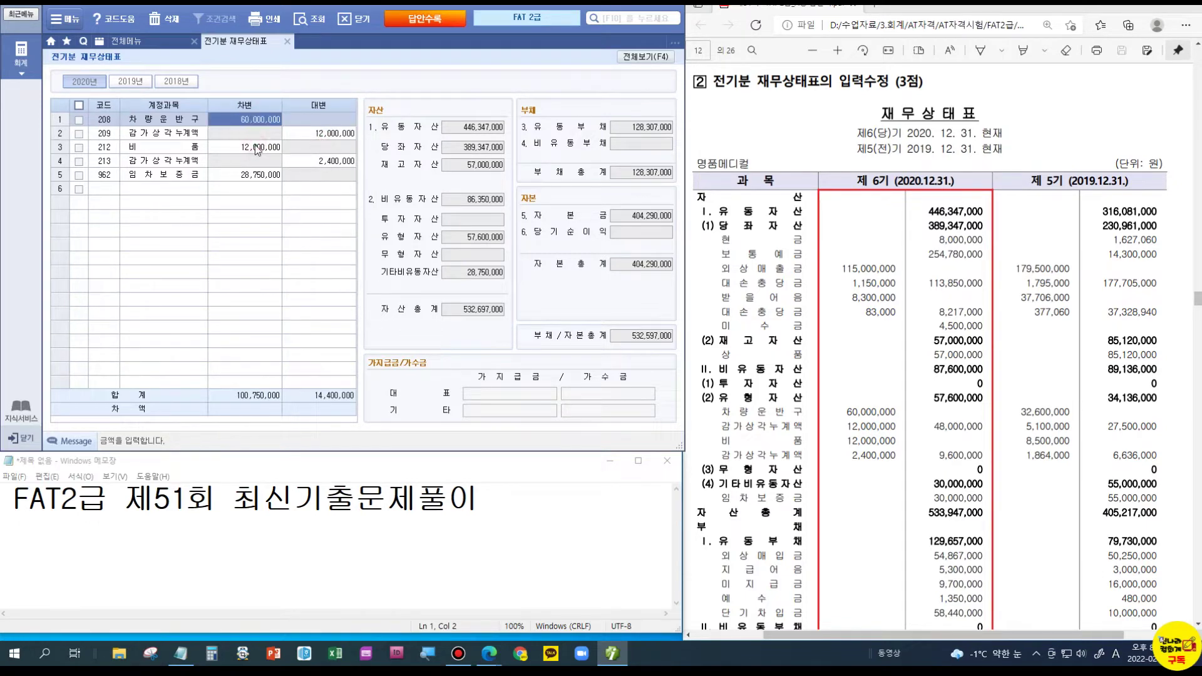
{"action": "left_click", "coordinate": [243, 179]}
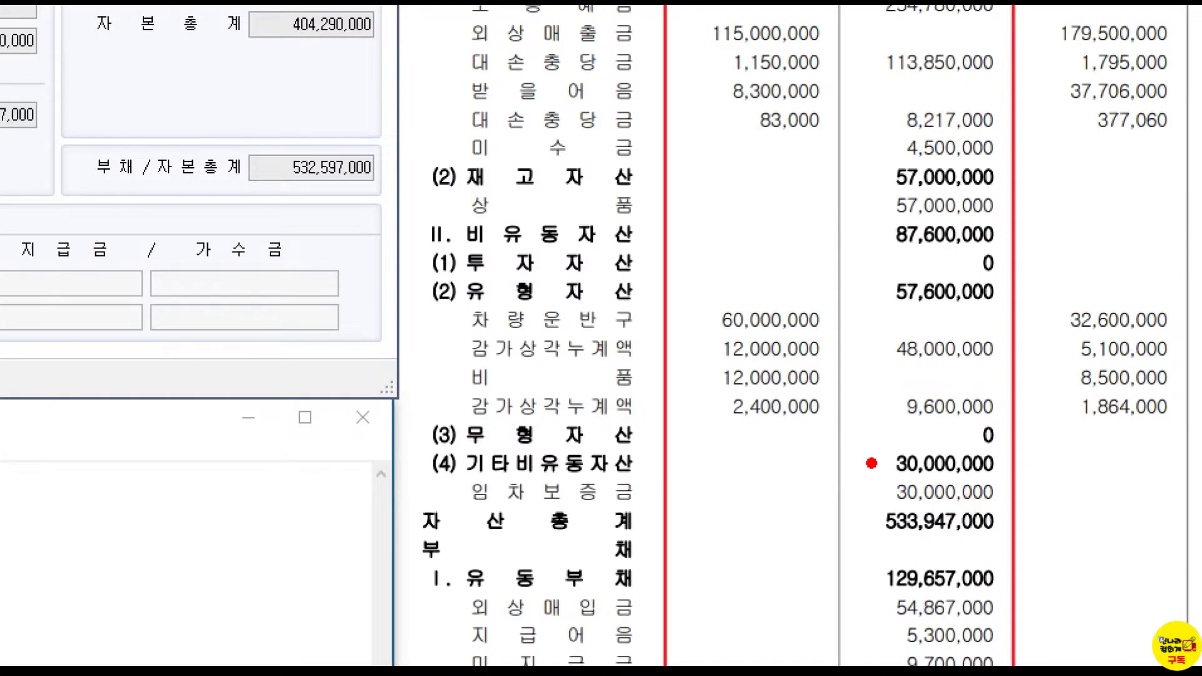
{"action": "left_click_drag", "start_coordinate": [921, 481], "coordinate": [994, 511]}
{"action": "key", "text": "Escape"}
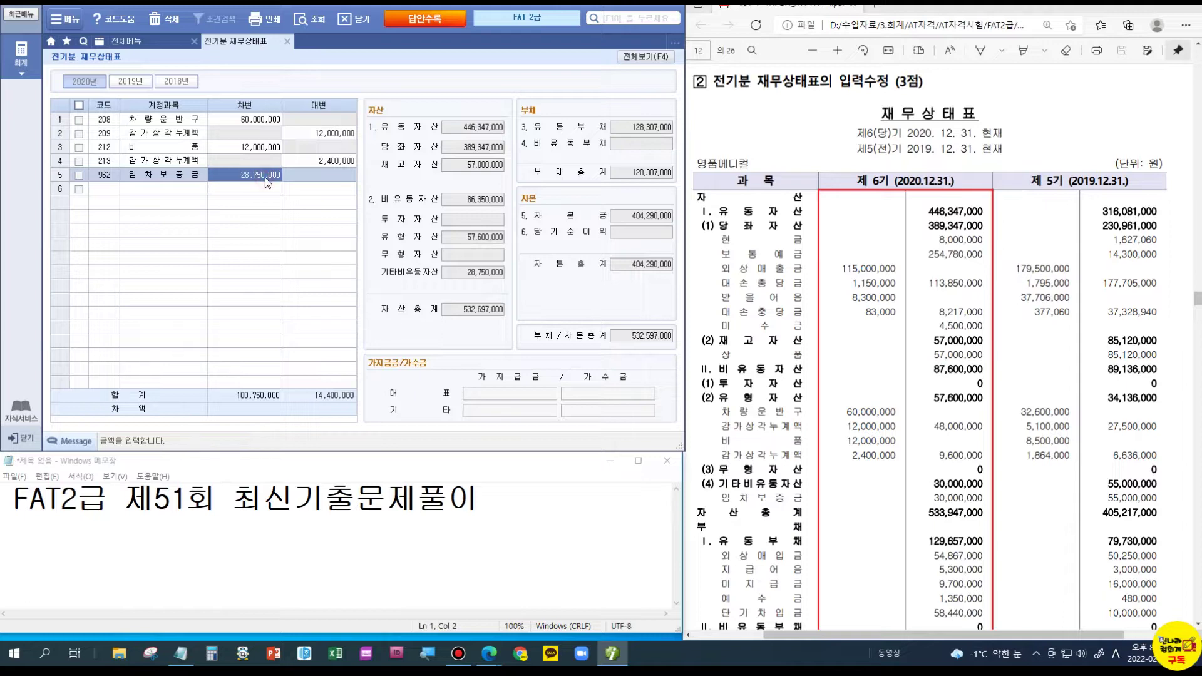
{"action": "type", "text": "30000000"}
{"action": "key", "text": "Return"}
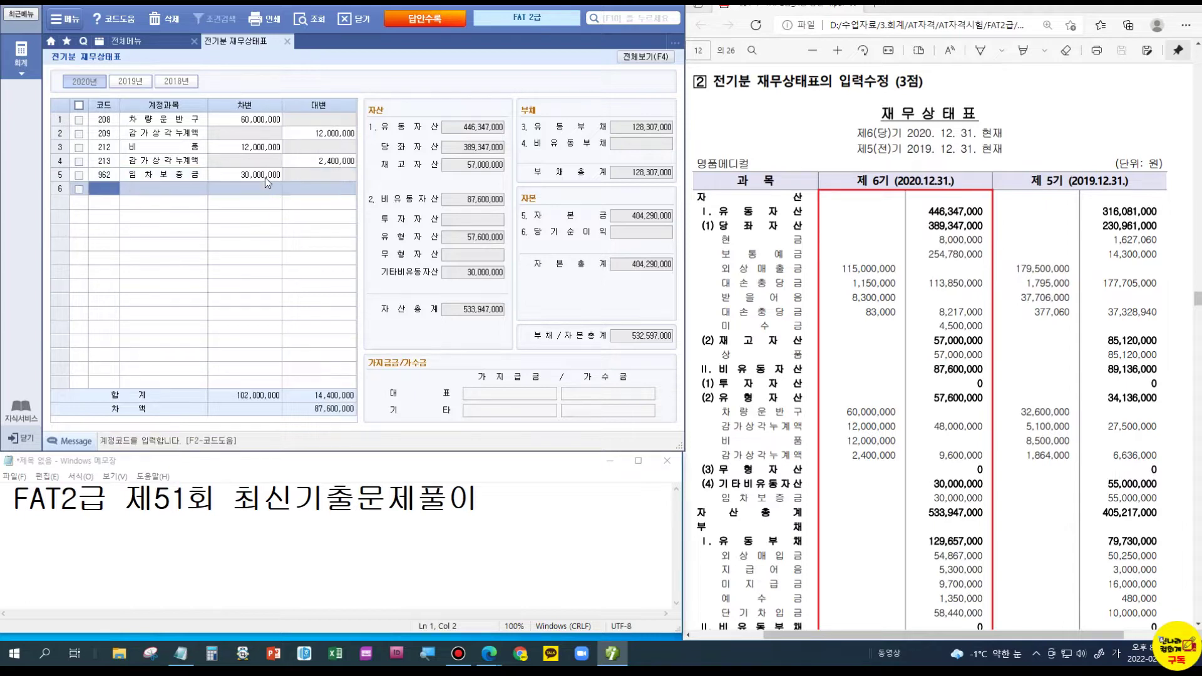
{"action": "left_click", "coordinate": [654, 57]}
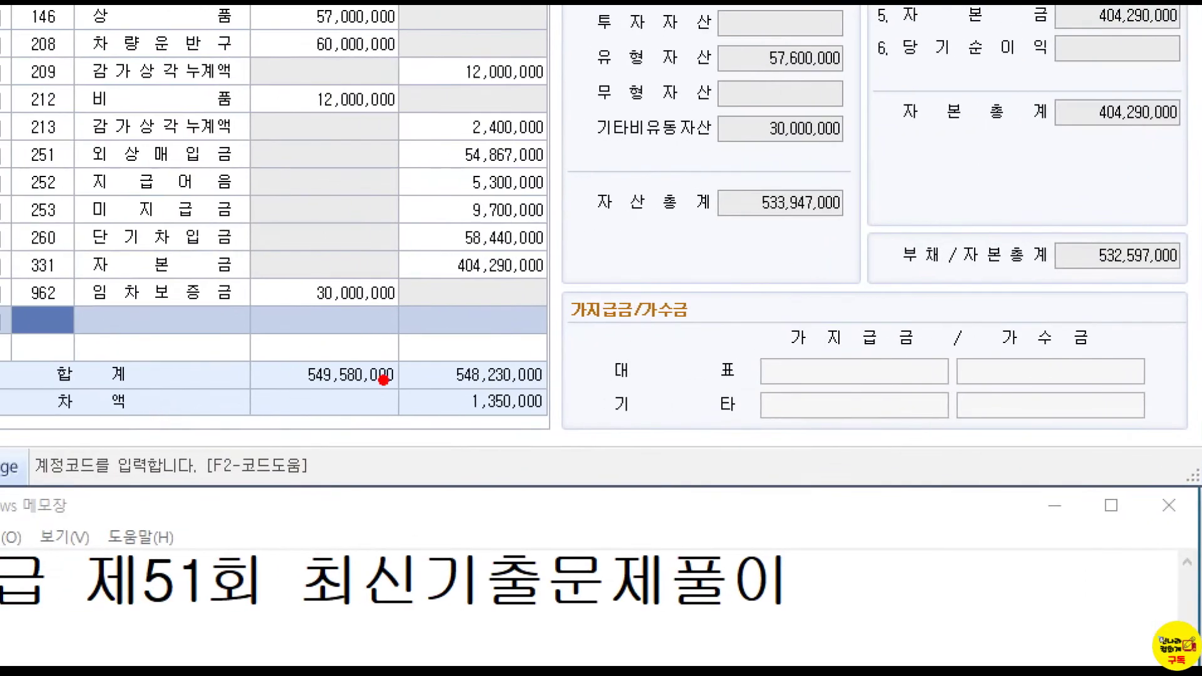
{"action": "left_click_drag", "start_coordinate": [420, 381], "coordinate": [567, 431]}
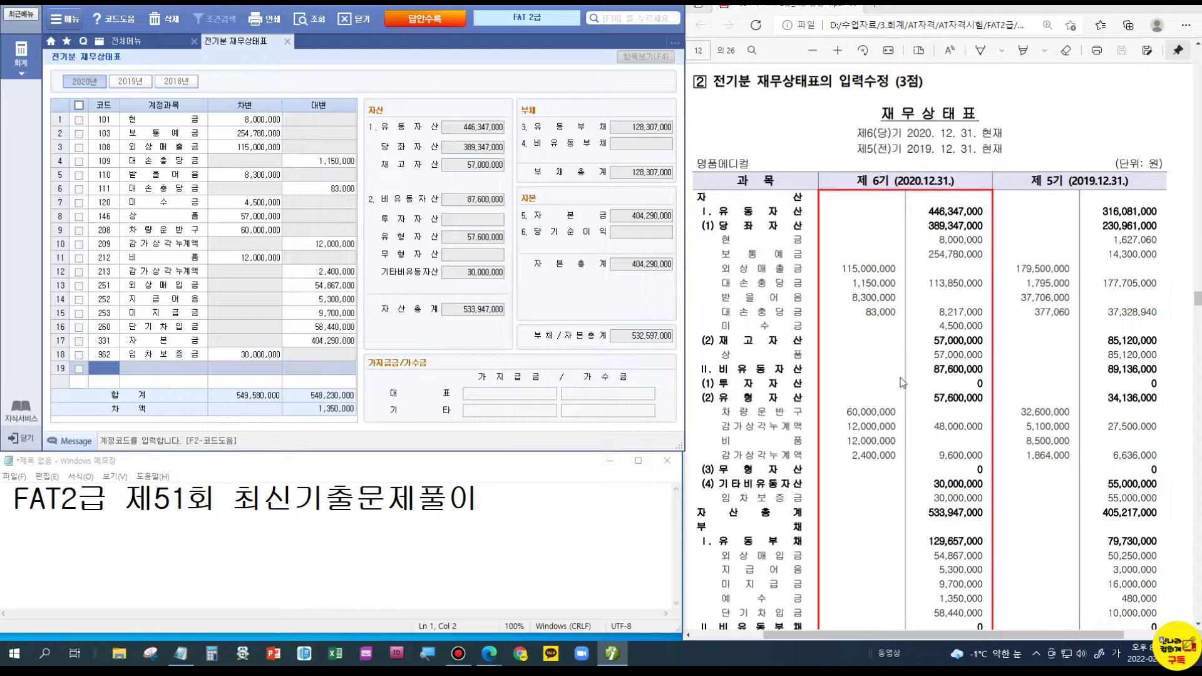
- Add 예수금 with a 1,350,000 credit under current liabilities and confirm 차액 is 0
{"action": "scroll", "coordinate": [900, 379], "scroll_direction": "down", "scroll_amount": 3}
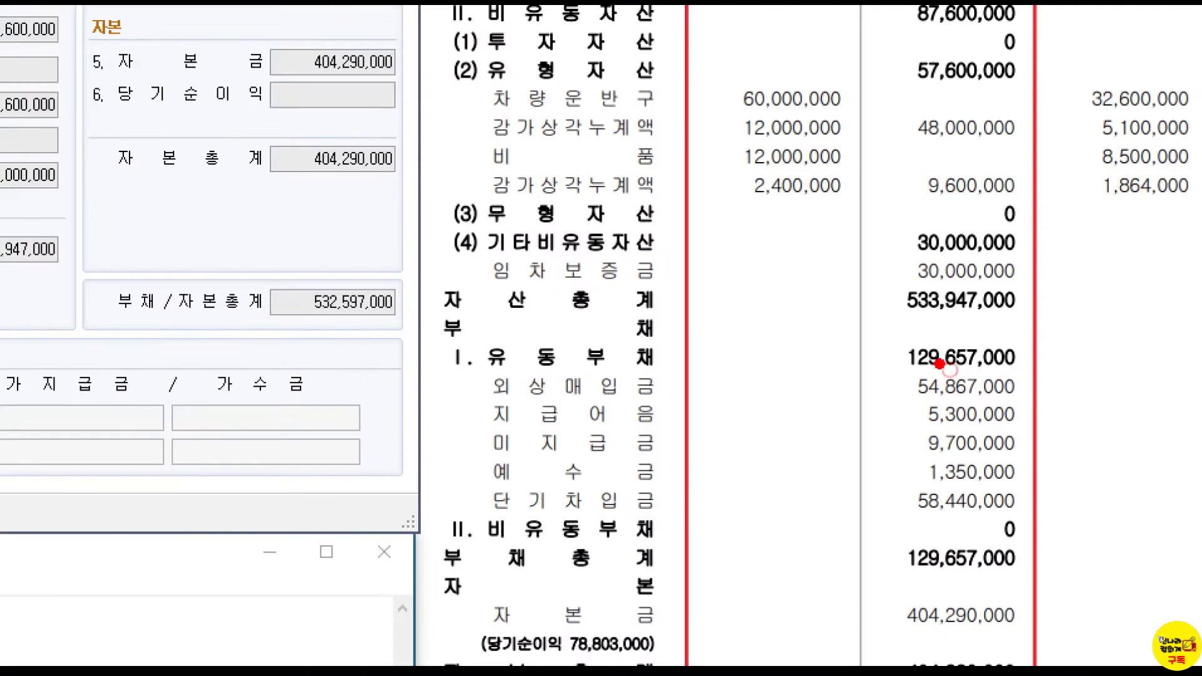
{"action": "left_click_drag", "start_coordinate": [917, 352], "coordinate": [983, 374]}
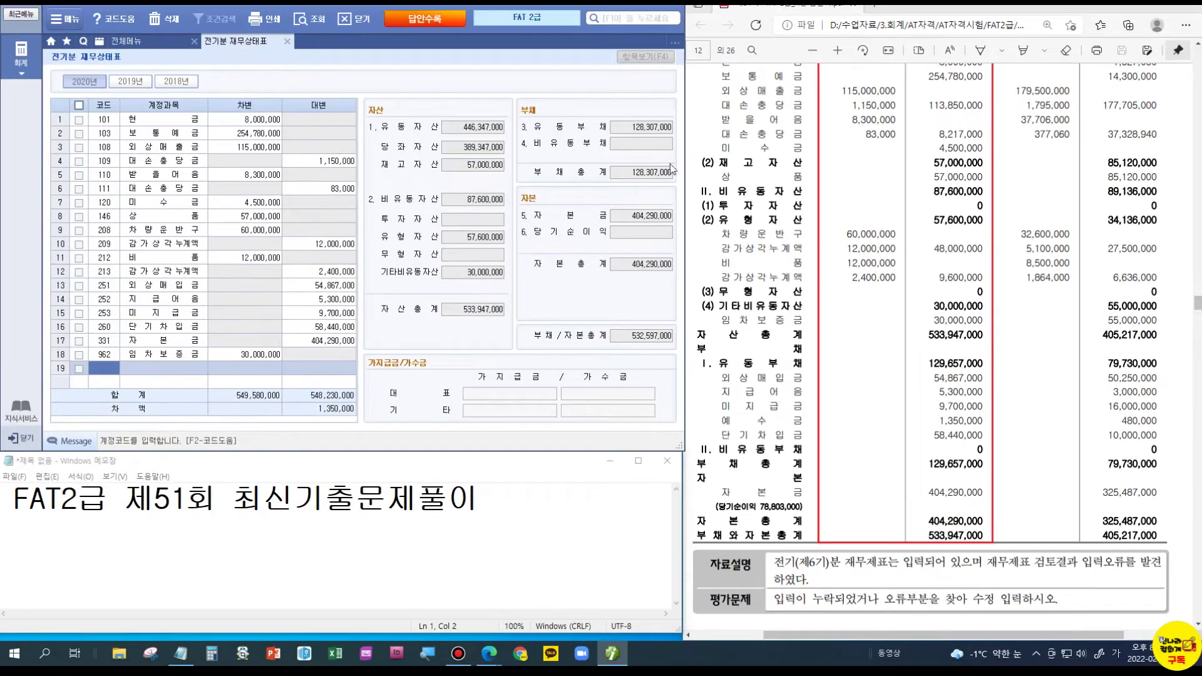
{"action": "left_click", "coordinate": [660, 131]}
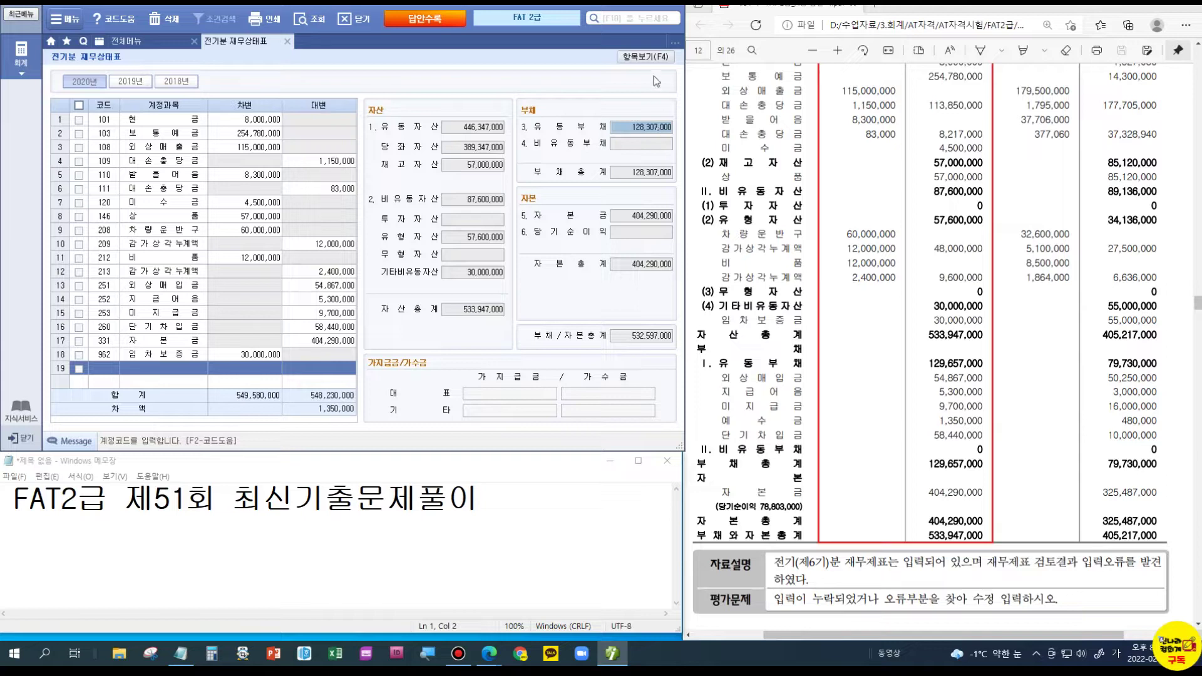
{"action": "left_click", "coordinate": [646, 57]}
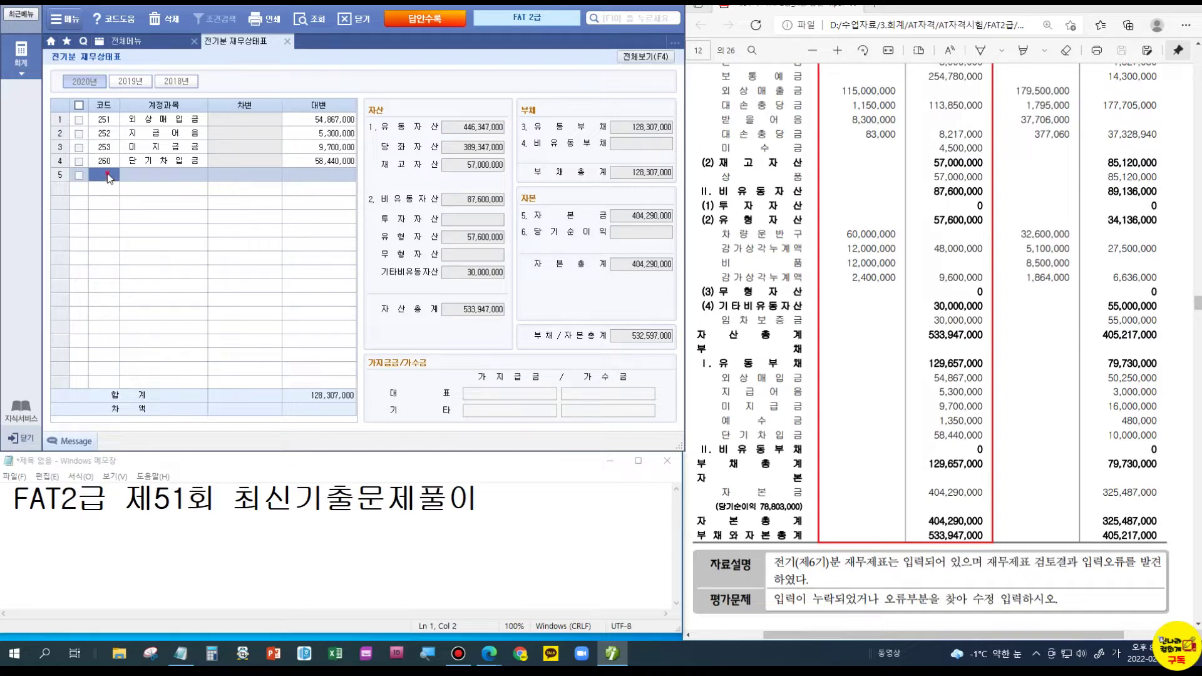
{"action": "type", "text": "259"}
{"action": "key", "text": "Return"}
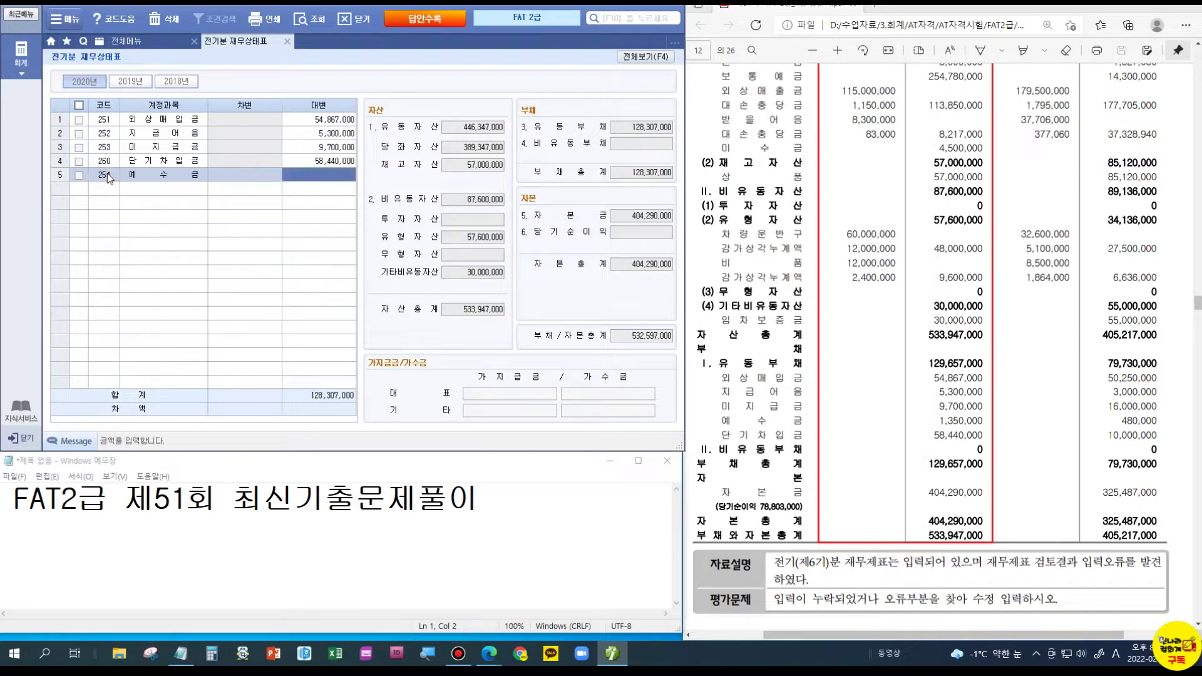
{"action": "type", "text": "1350000"}
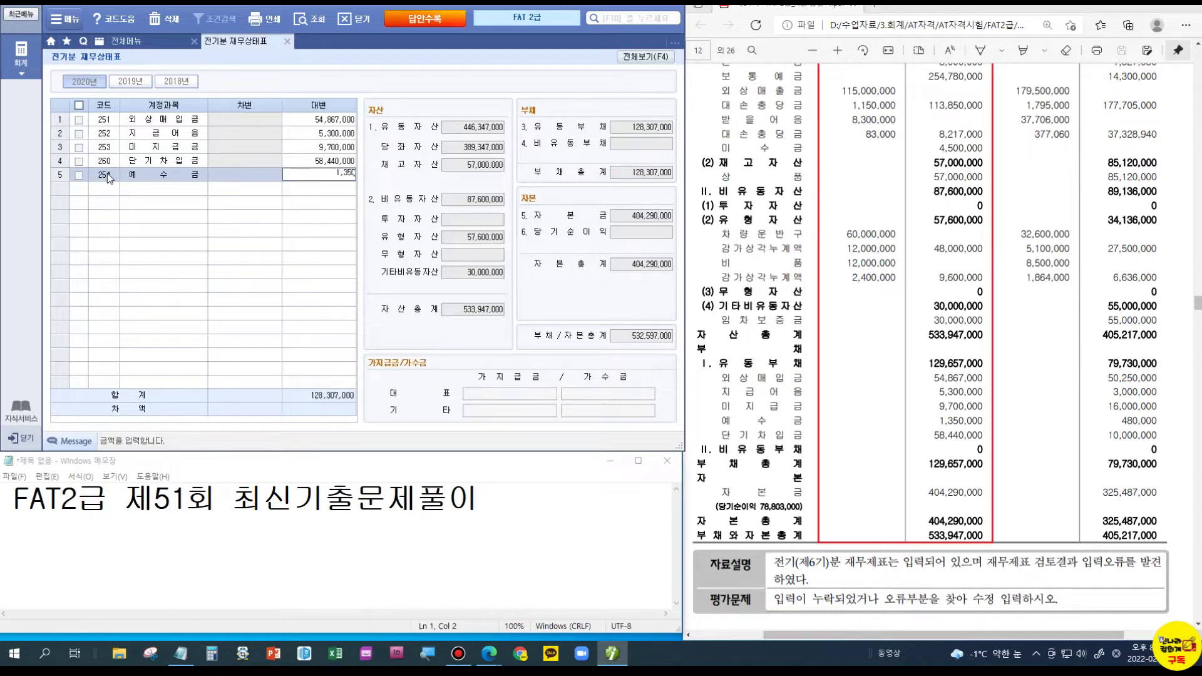
{"action": "key", "text": "Return"}
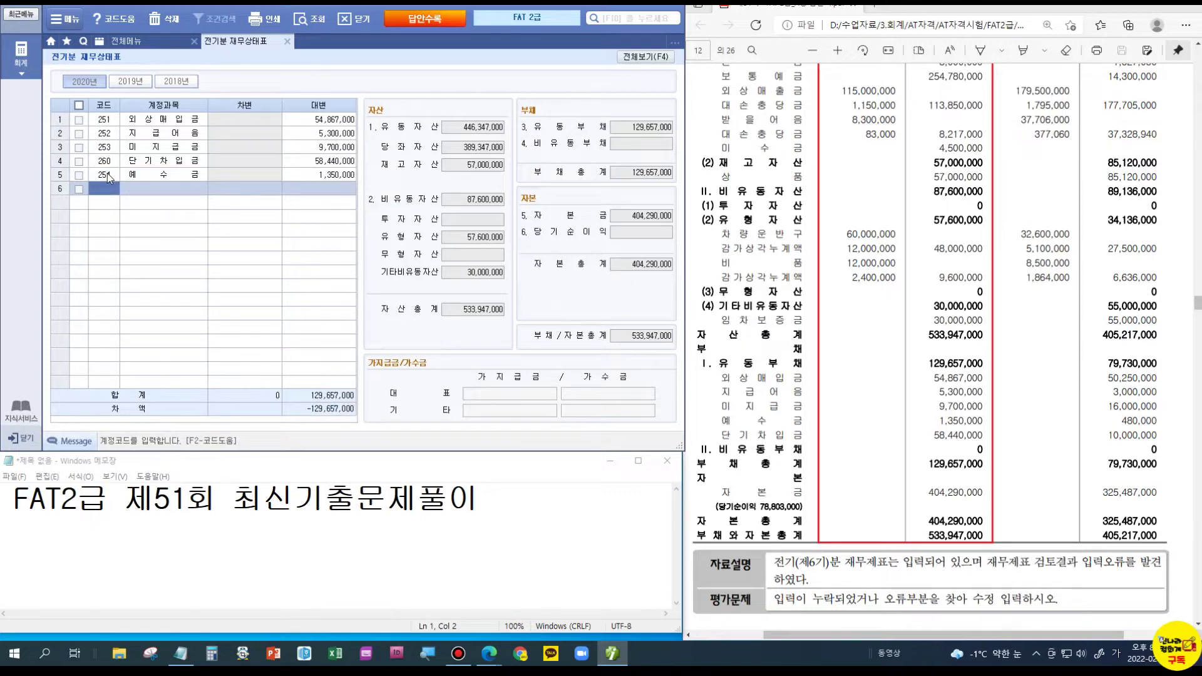
{"action": "left_click", "coordinate": [645, 56]}
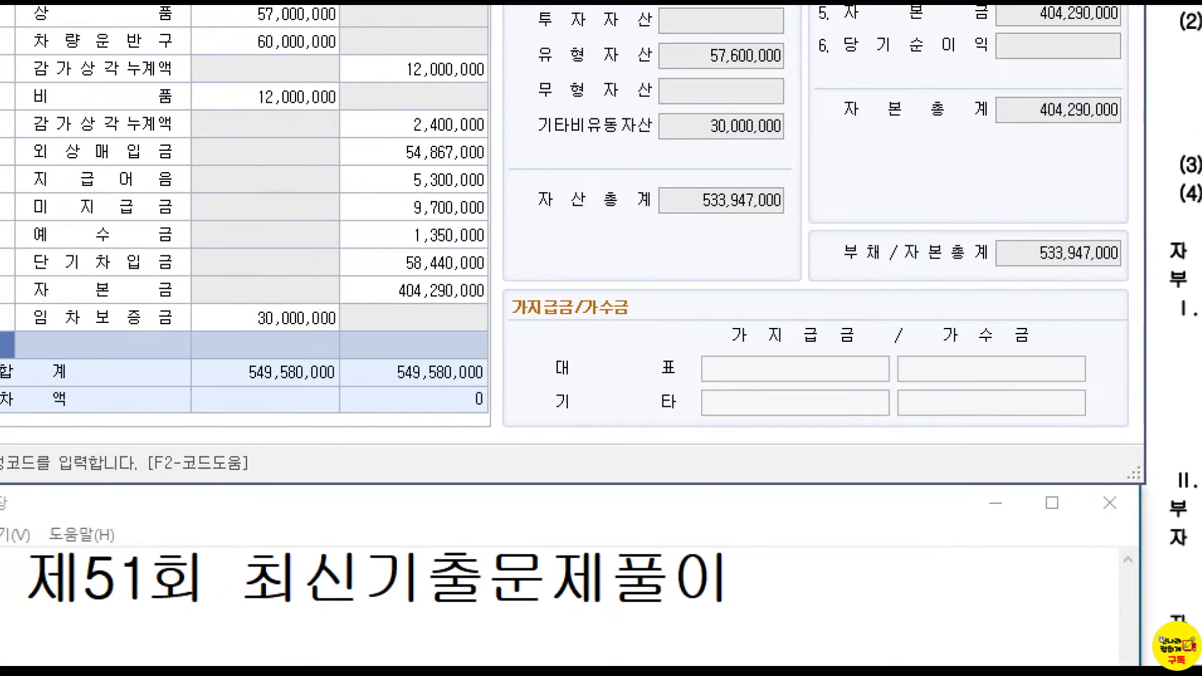
{"action": "left_click_drag", "start_coordinate": [347, 381], "coordinate": [529, 428]}
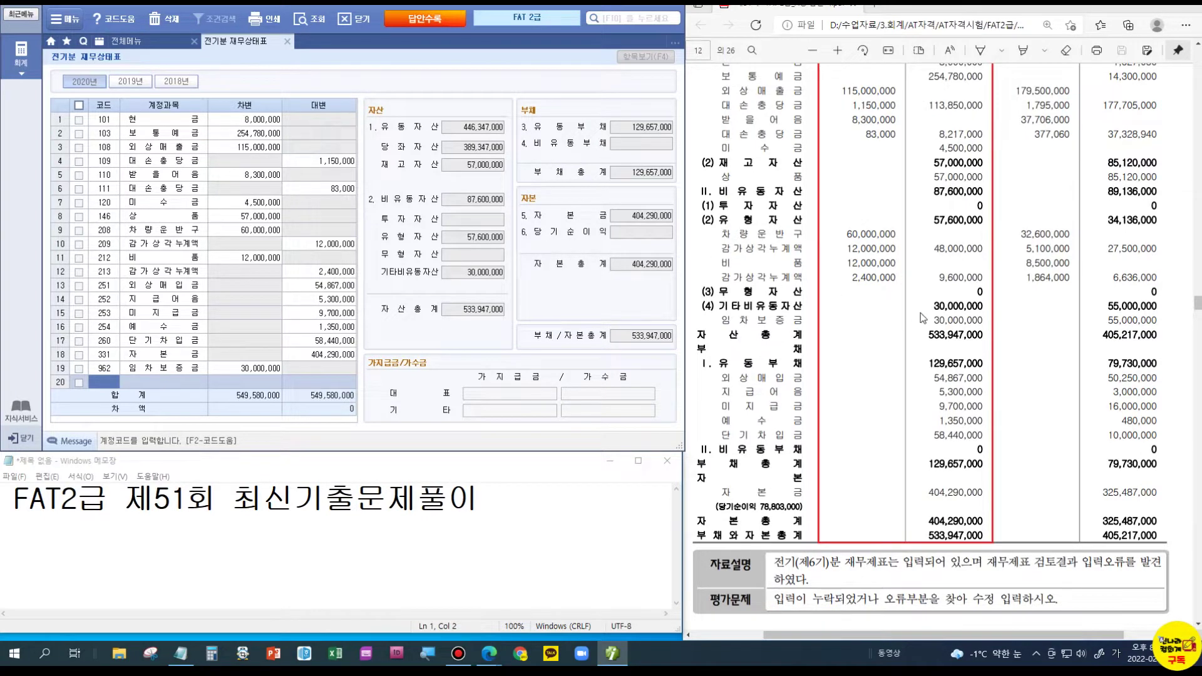
- Open 거래처별초기이월 and bring up the per-customer details for 252 지급어음
{"action": "scroll", "coordinate": [922, 316], "scroll_direction": "down", "scroll_amount": 10}
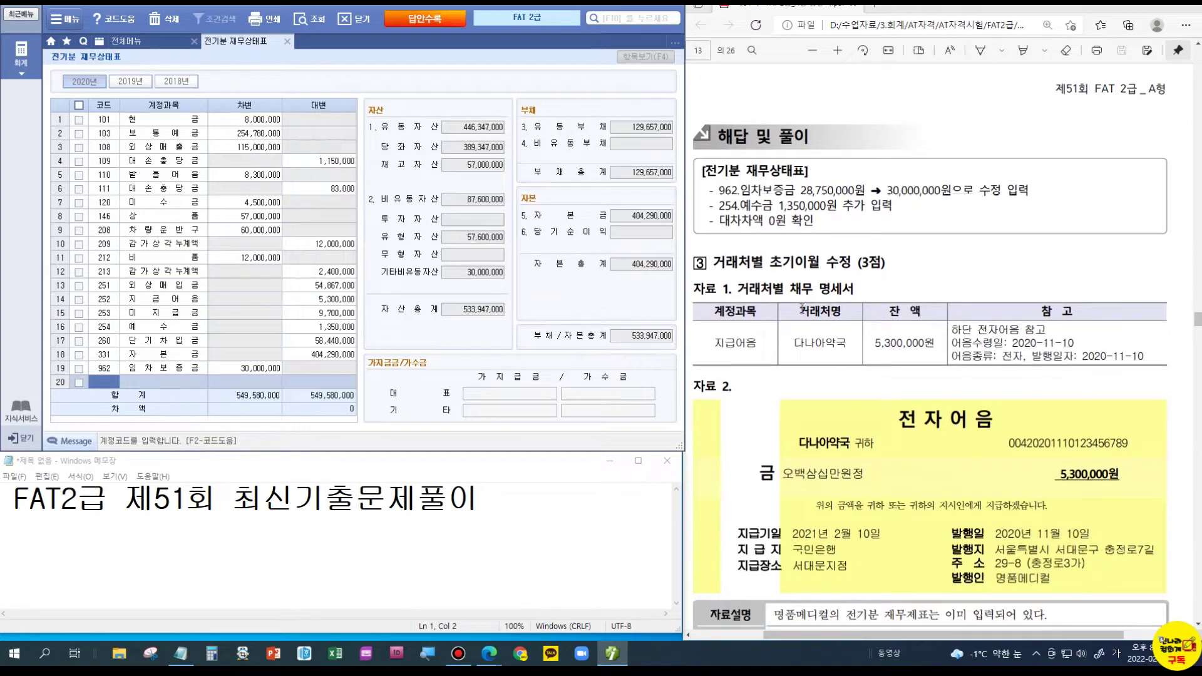
{"action": "scroll", "coordinate": [822, 300], "scroll_direction": "down", "scroll_amount": 3}
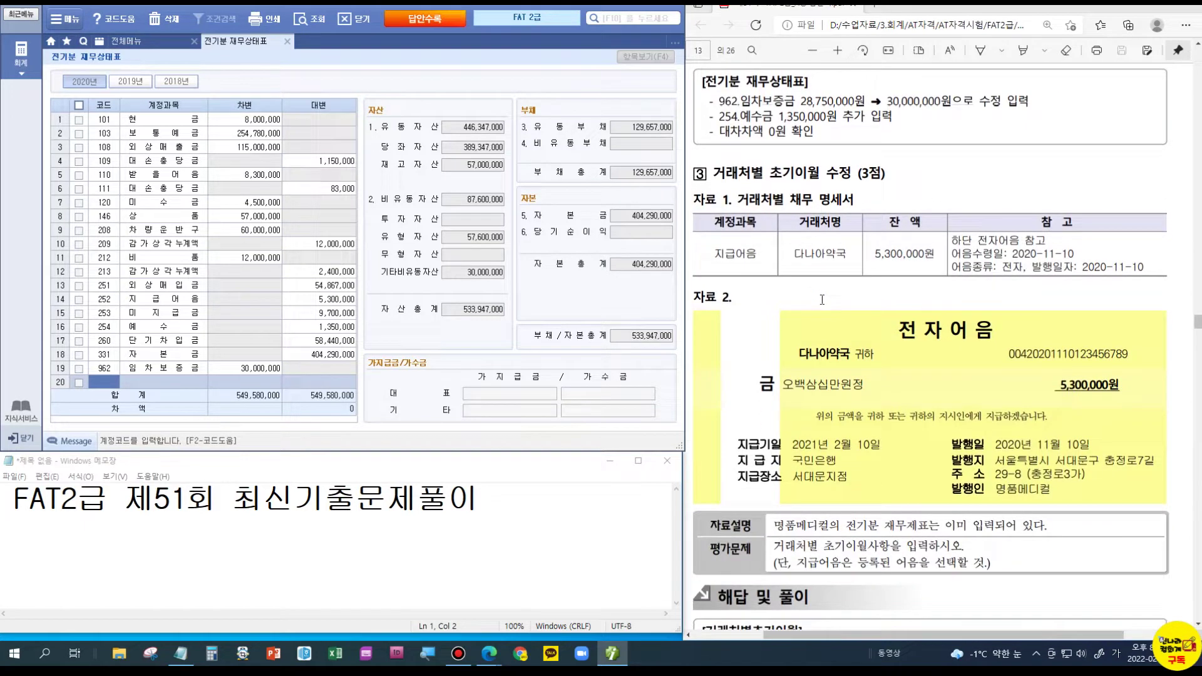
{"action": "left_click", "coordinate": [289, 41]}
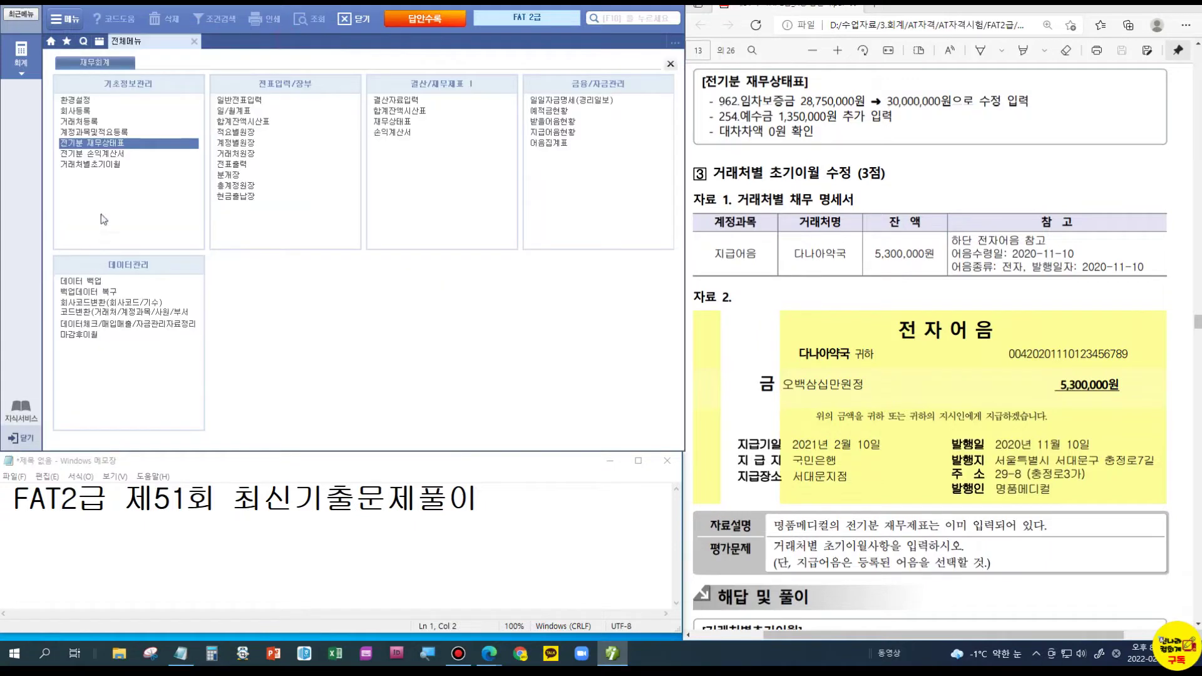
{"action": "left_click", "coordinate": [104, 164]}
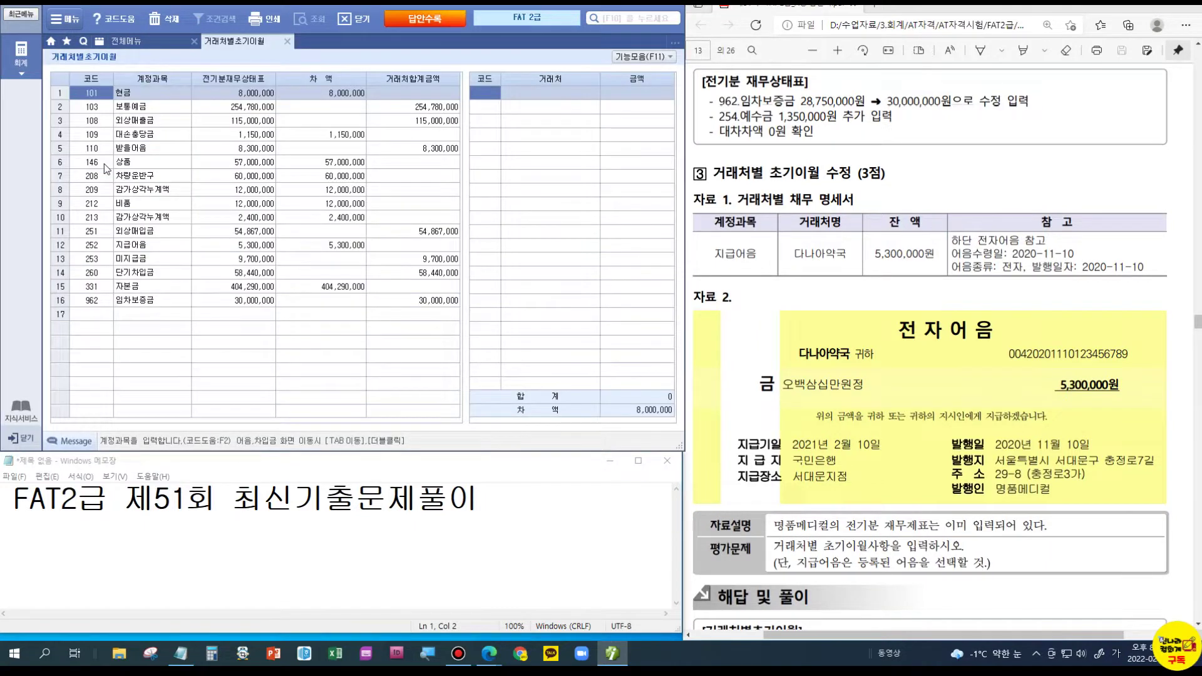
{"action": "left_click", "coordinate": [131, 247]}
{"action": "left_click", "coordinate": [130, 246]}
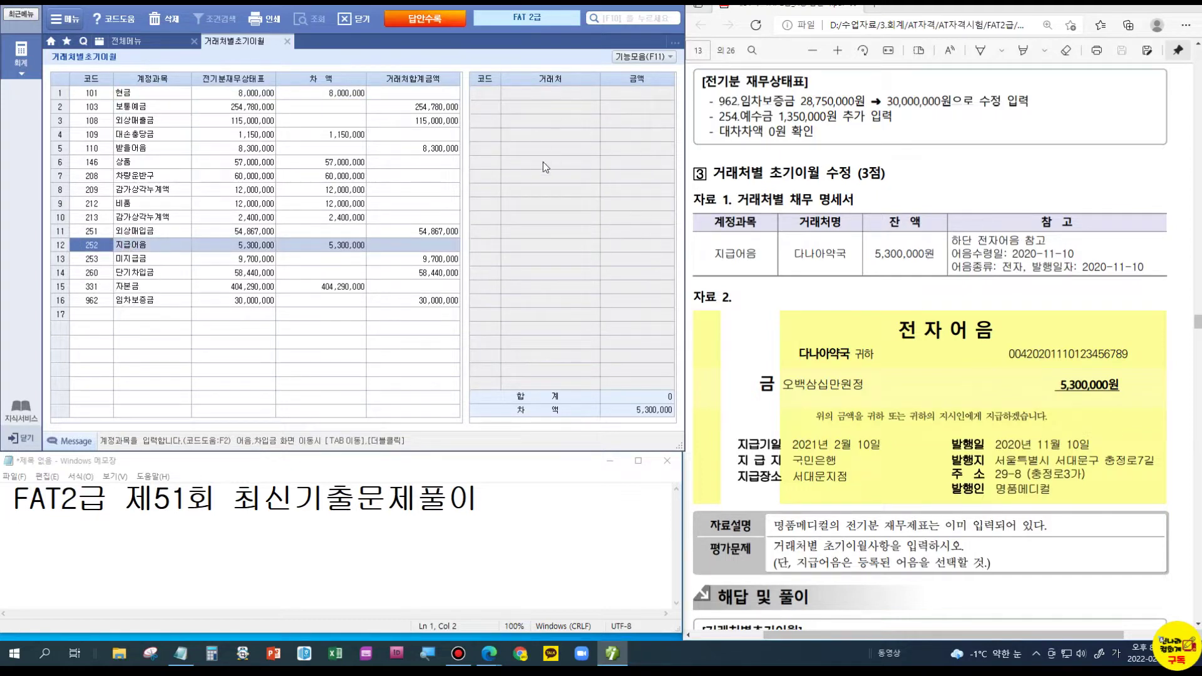
{"action": "double_click", "coordinate": [102, 246]}
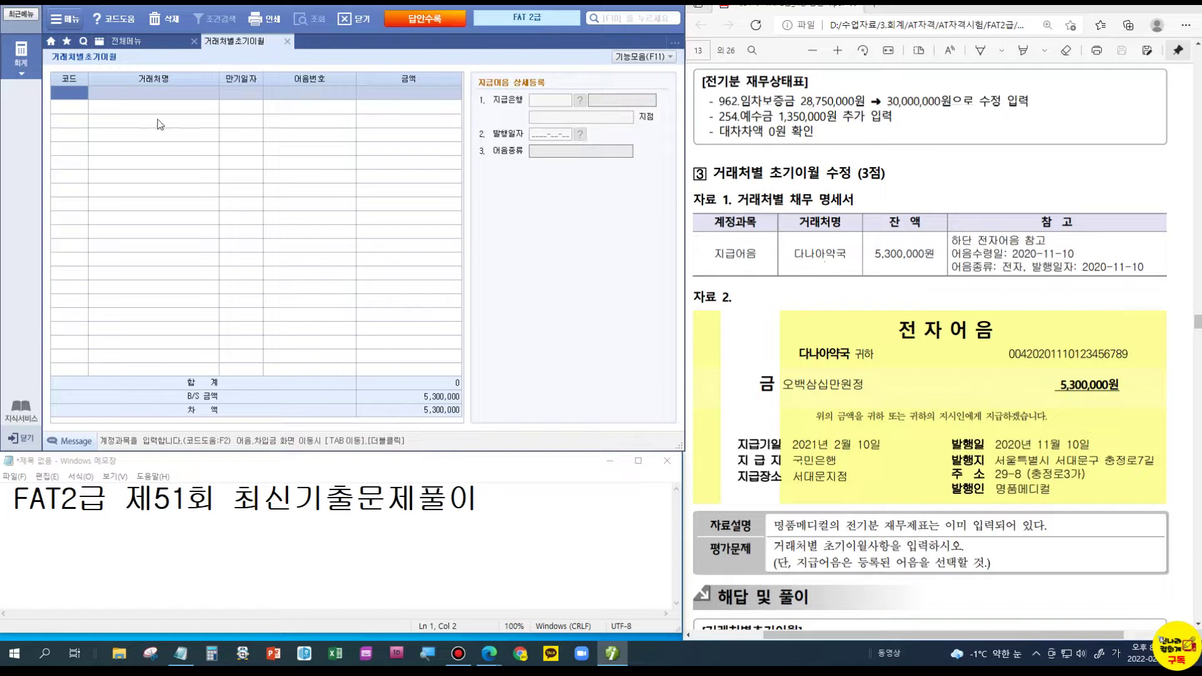
- Select 다나아약국 as the note's customer with maturity date 2021-02-10
{"action": "double_click", "coordinate": [75, 95]}
{"action": "type", "text": "다나"}
{"action": "key", "text": "Return"}
{"action": "key", "text": "Return"}
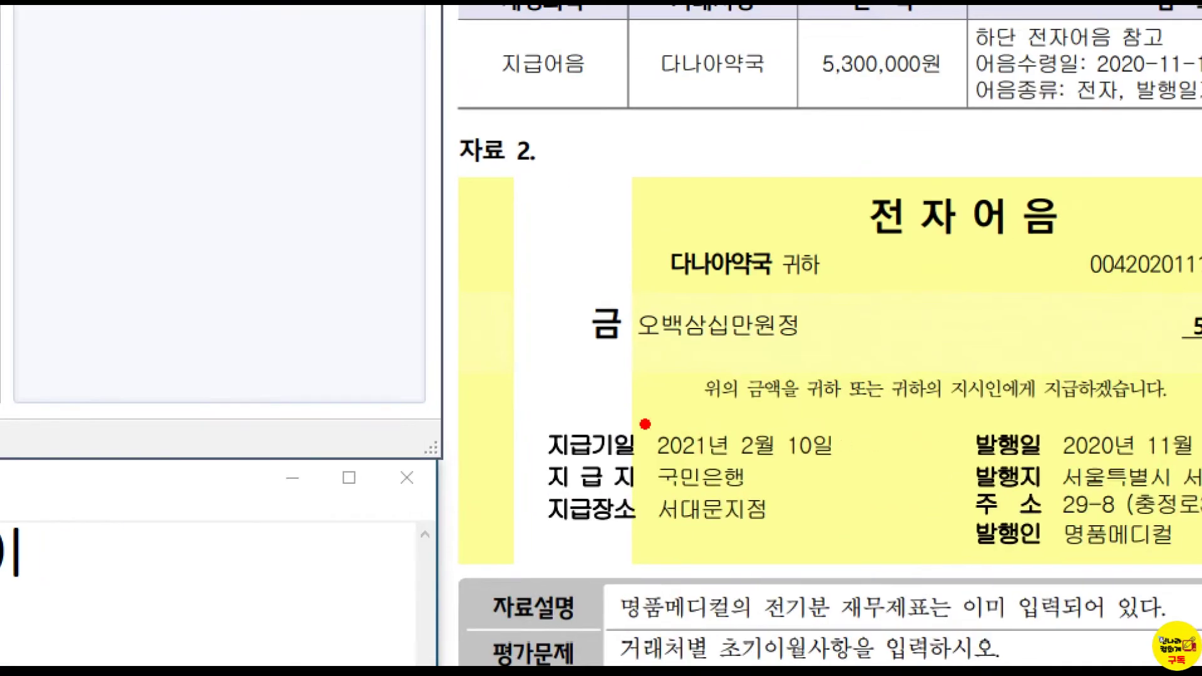
{"action": "left_click_drag", "start_coordinate": [645, 425], "coordinate": [876, 484]}
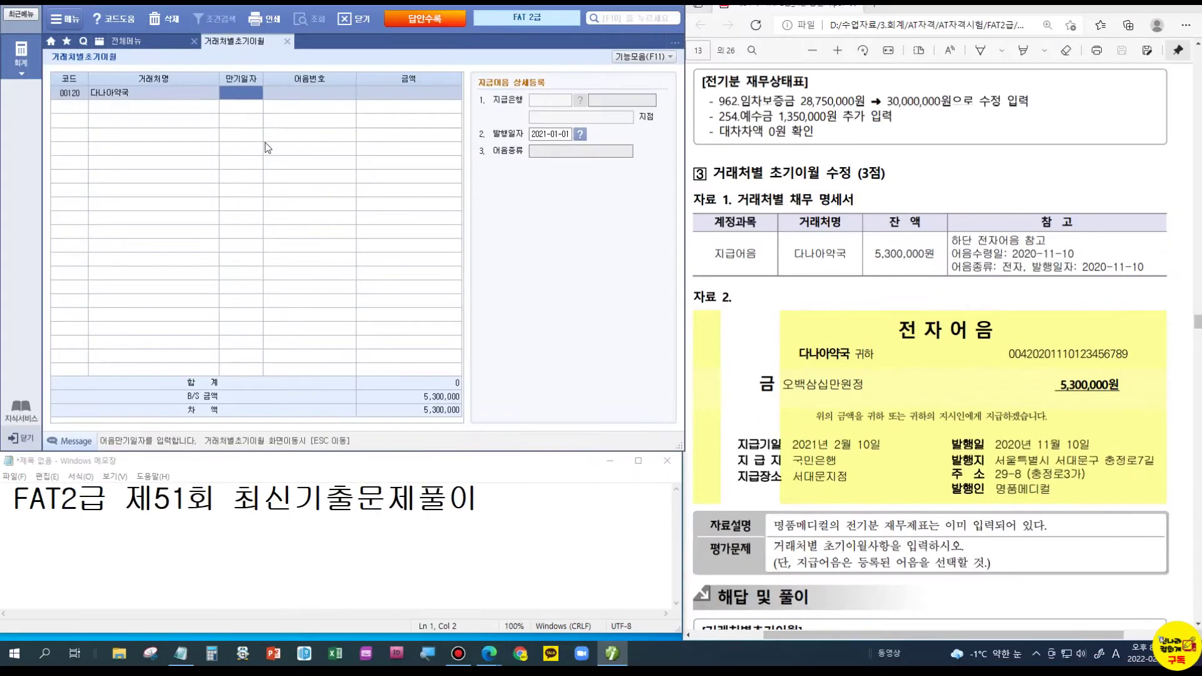
{"action": "left_click", "coordinate": [222, 96]}
{"action": "type", "text": "21-02-10"}
{"action": "key", "text": "Return"}
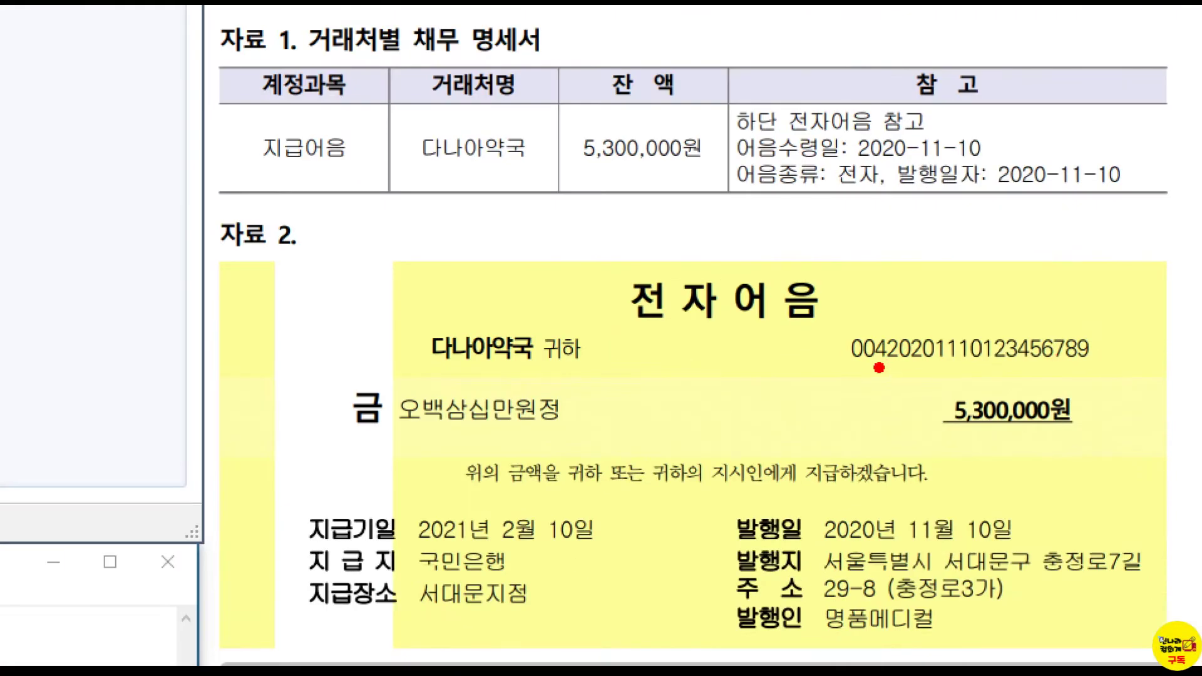
- Enter the bill number, amount 5,300,000 and issue date 2020-11-10, then return to the list
{"action": "left_click_drag", "start_coordinate": [999, 365], "coordinate": [1024, 365]}
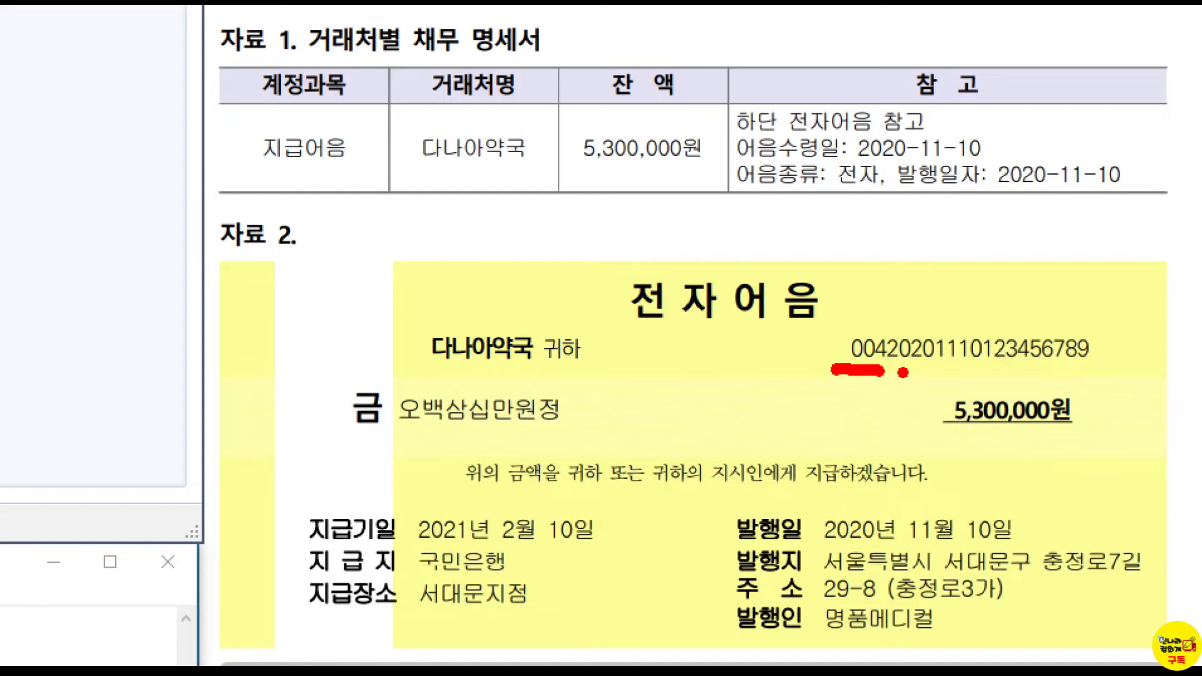
{"action": "left_click_drag", "start_coordinate": [937, 368], "coordinate": [968, 366]}
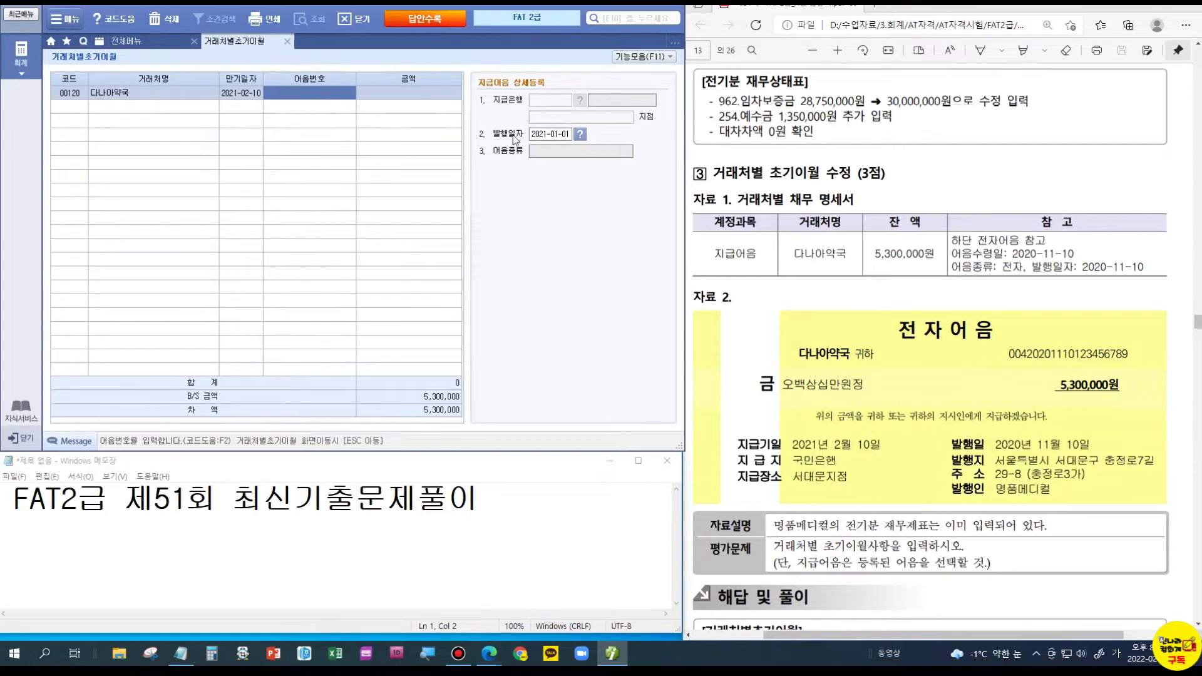
{"action": "type", "text": "004202011"}
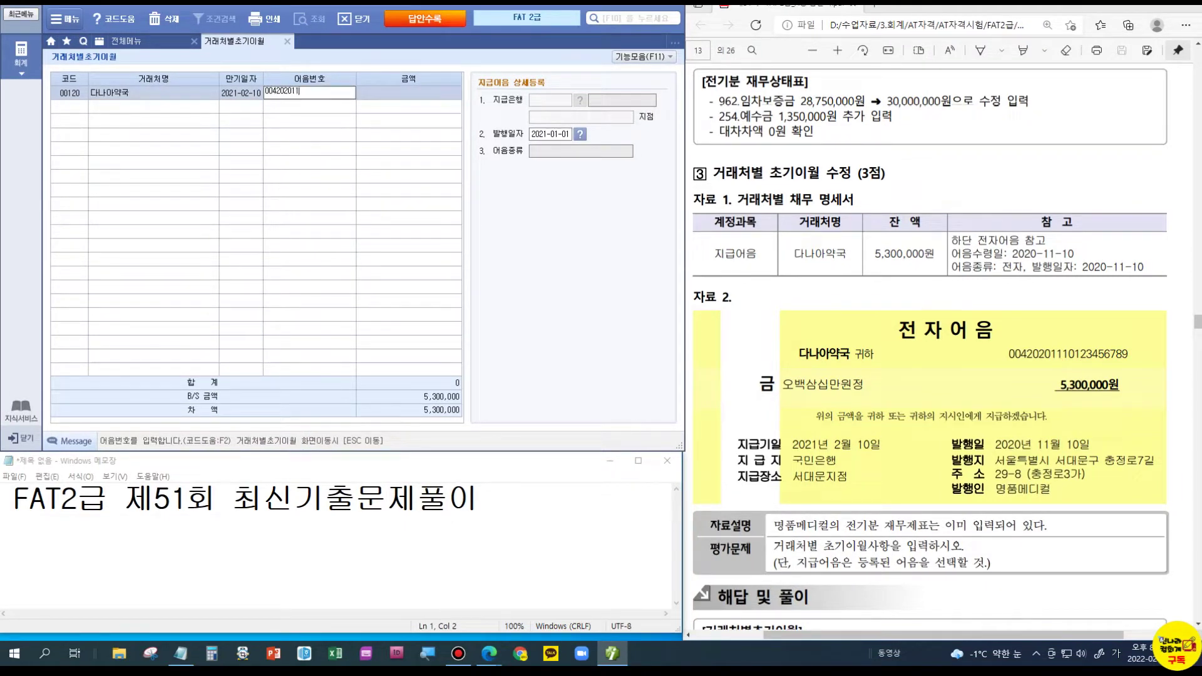
{"action": "type", "text": "10123456789"}
{"action": "key", "text": "Return"}
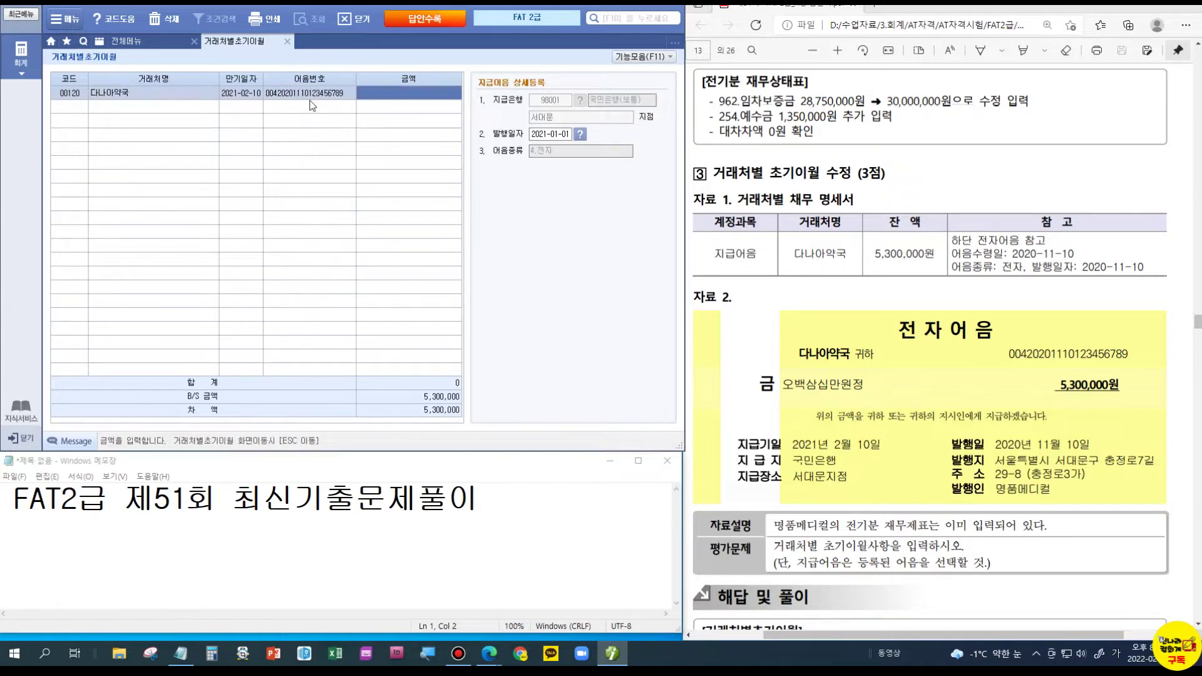
{"action": "type", "text": "5300000"}
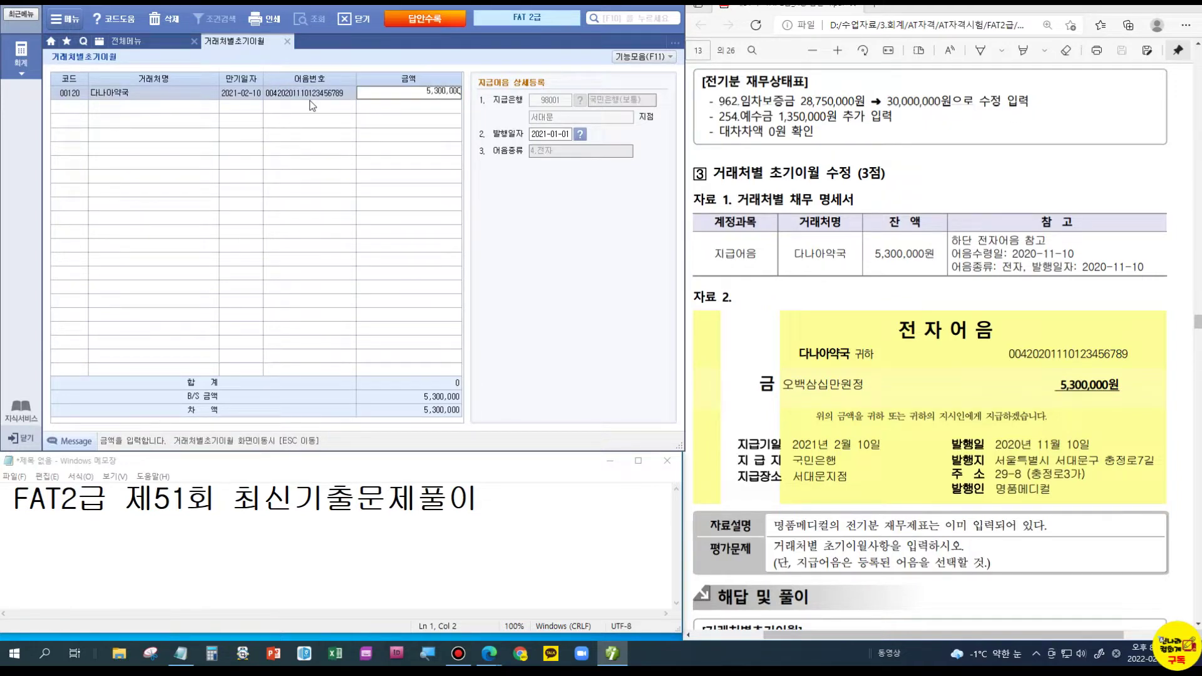
{"action": "key", "text": "Return"}
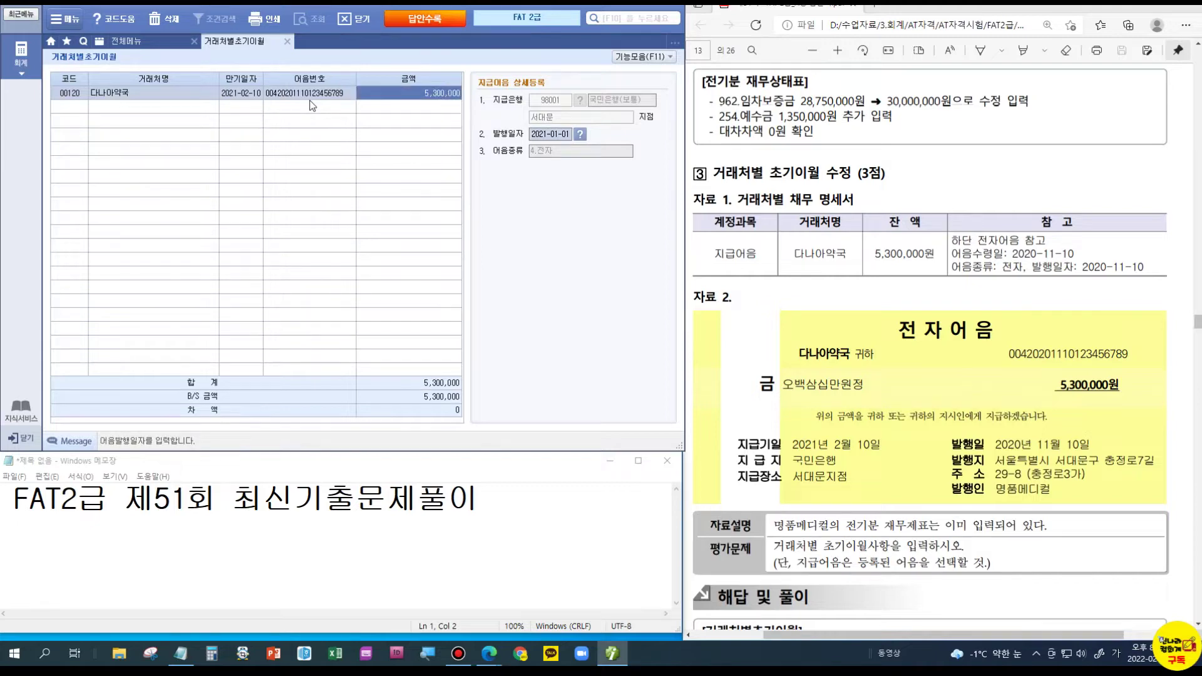
{"action": "left_click", "coordinate": [1123, 274]}
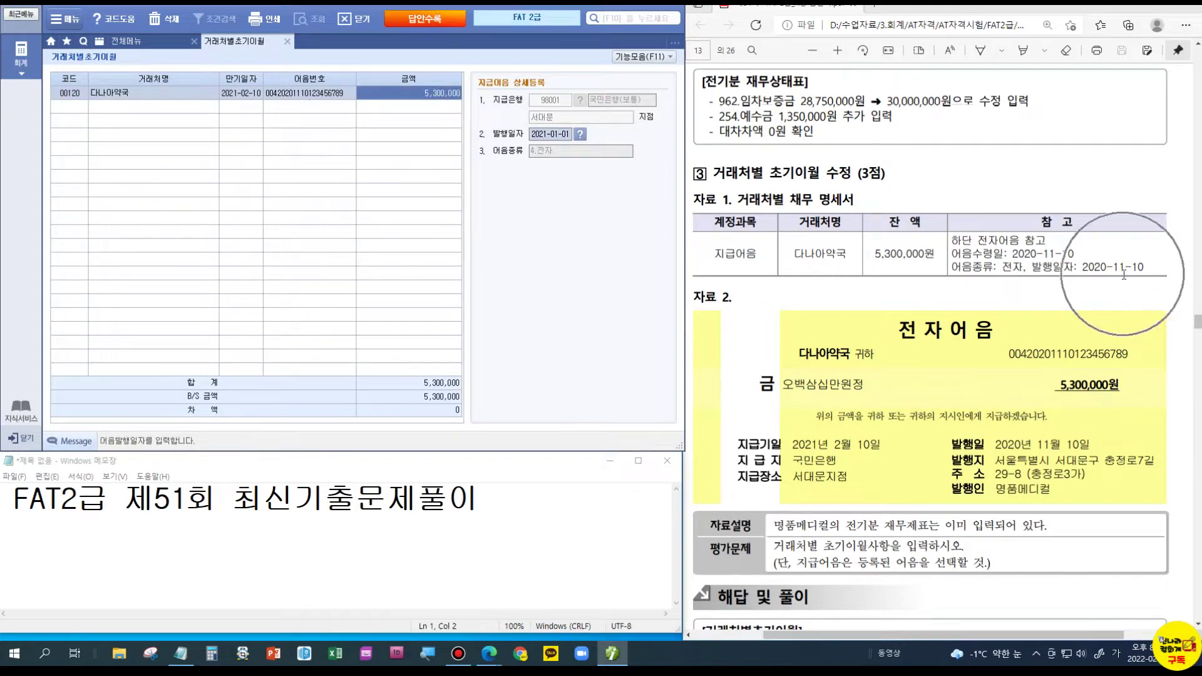
{"action": "type", "text": "202011"}
{"action": "type", "text": "10"}
{"action": "key", "text": "Return"}
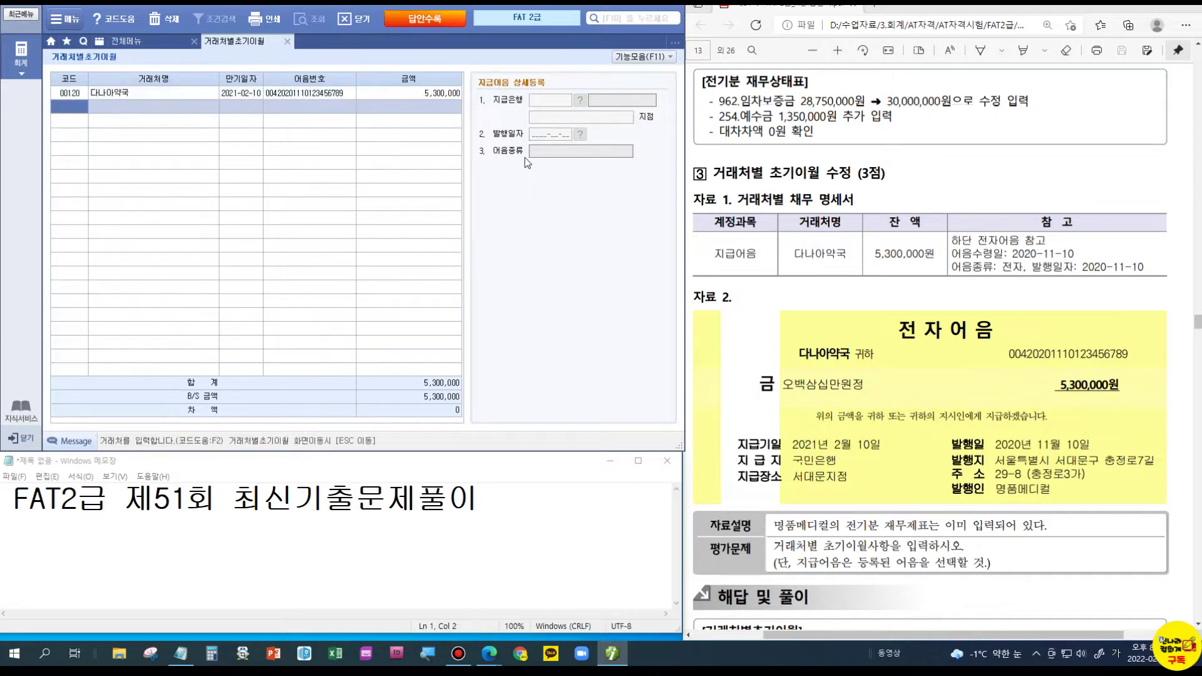
{"action": "left_click", "coordinate": [395, 92]}
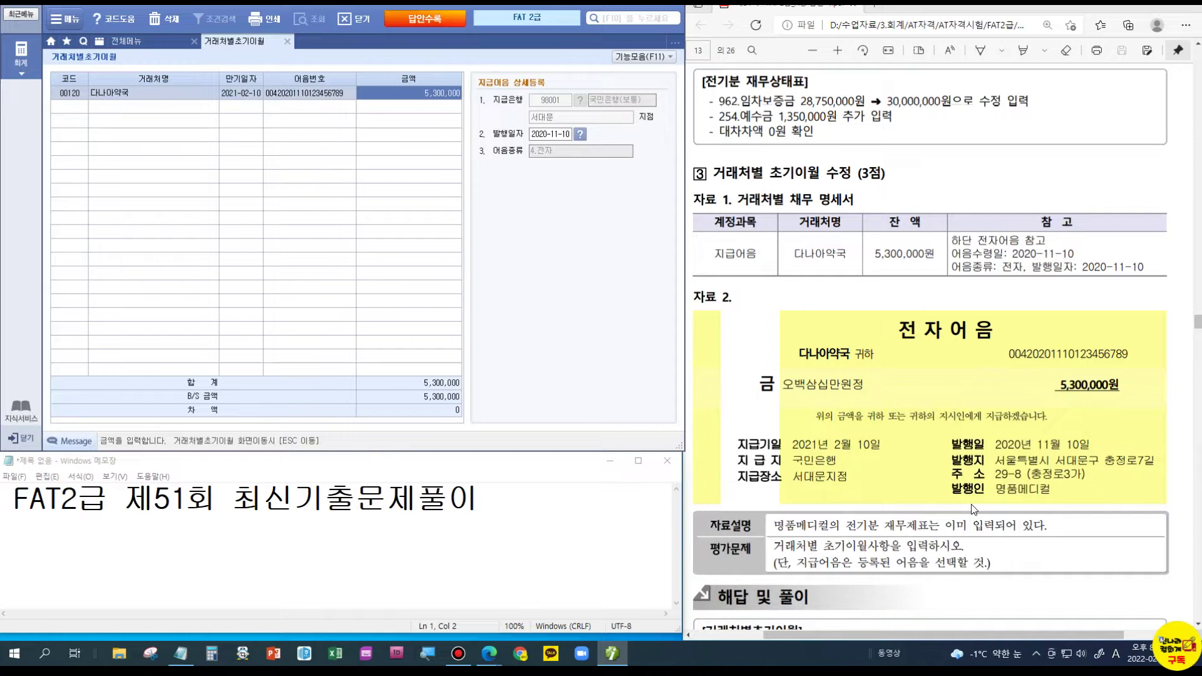
{"action": "scroll", "coordinate": [971, 505], "scroll_direction": "down", "scroll_amount": 4}
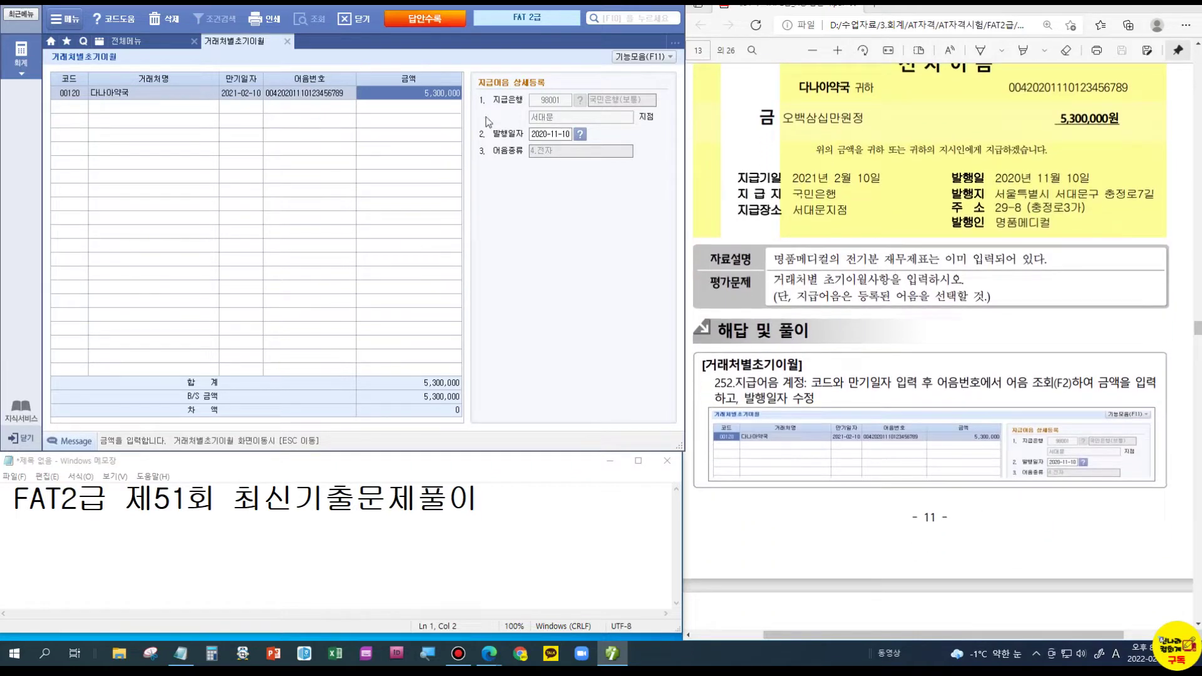
{"action": "key", "text": "Escape"}
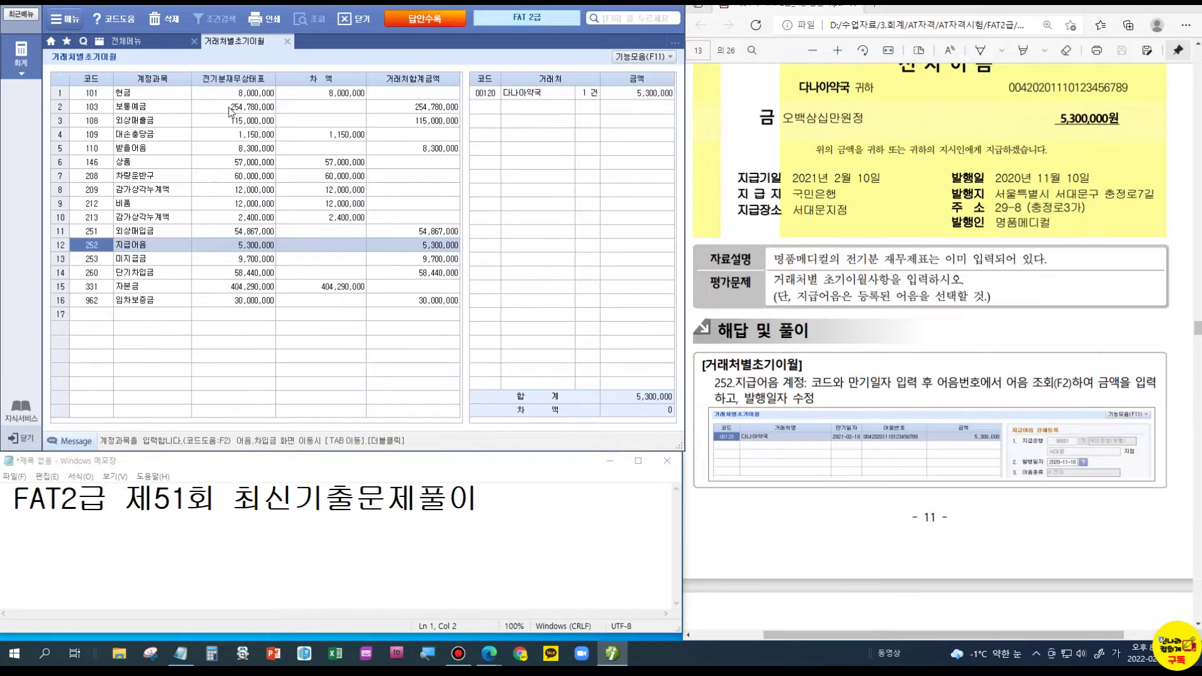
{"action": "scroll", "coordinate": [879, 321], "scroll_direction": "down", "scroll_amount": 1}
{"action": "scroll", "coordinate": [879, 322], "scroll_direction": "down", "scroll_amount": 9}
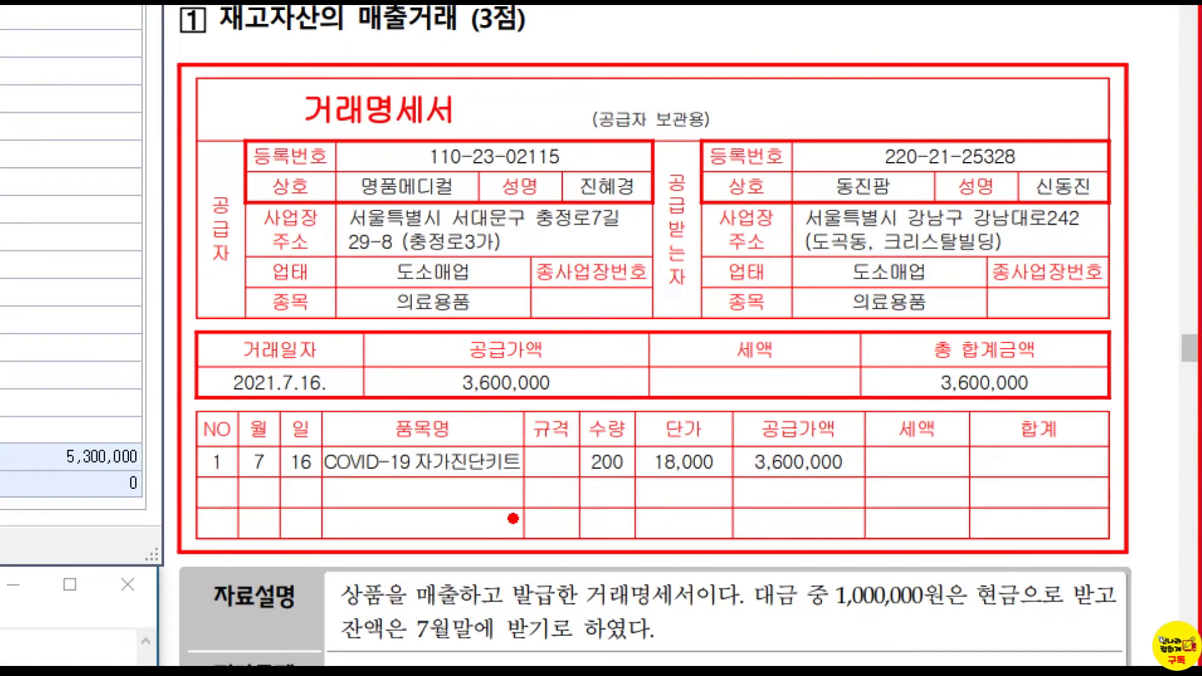
{"action": "left_click_drag", "start_coordinate": [583, 470], "coordinate": [845, 476]}
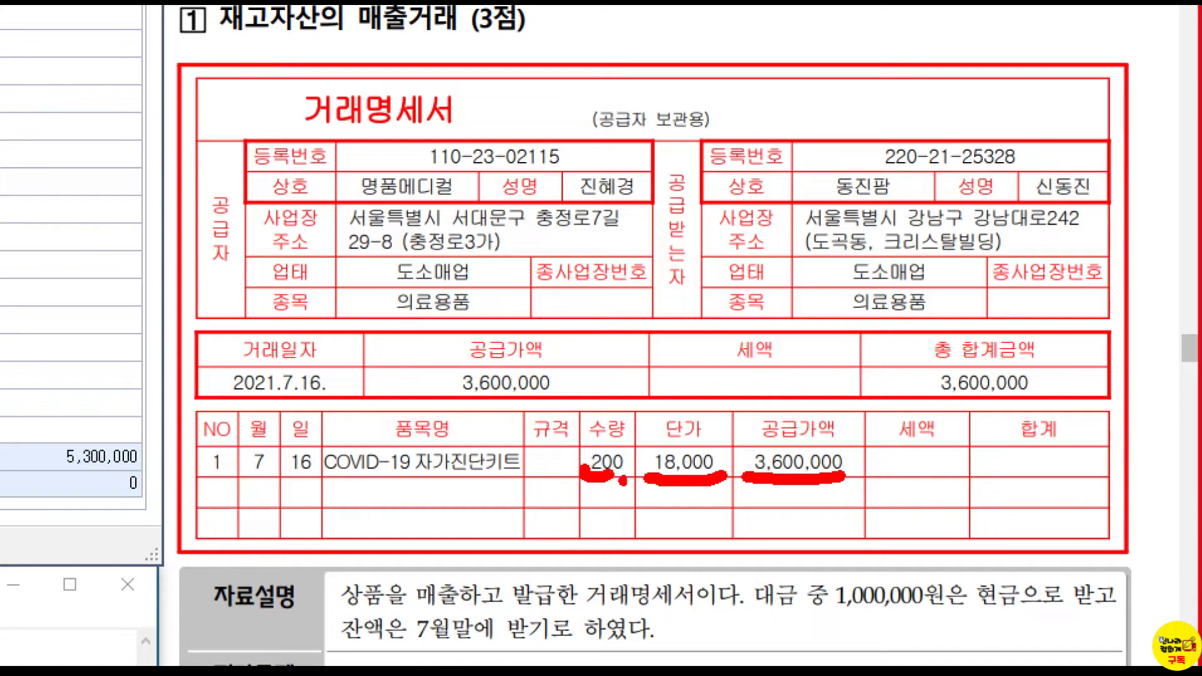
{"action": "left_click_drag", "start_coordinate": [646, 428], "coordinate": [668, 411]}
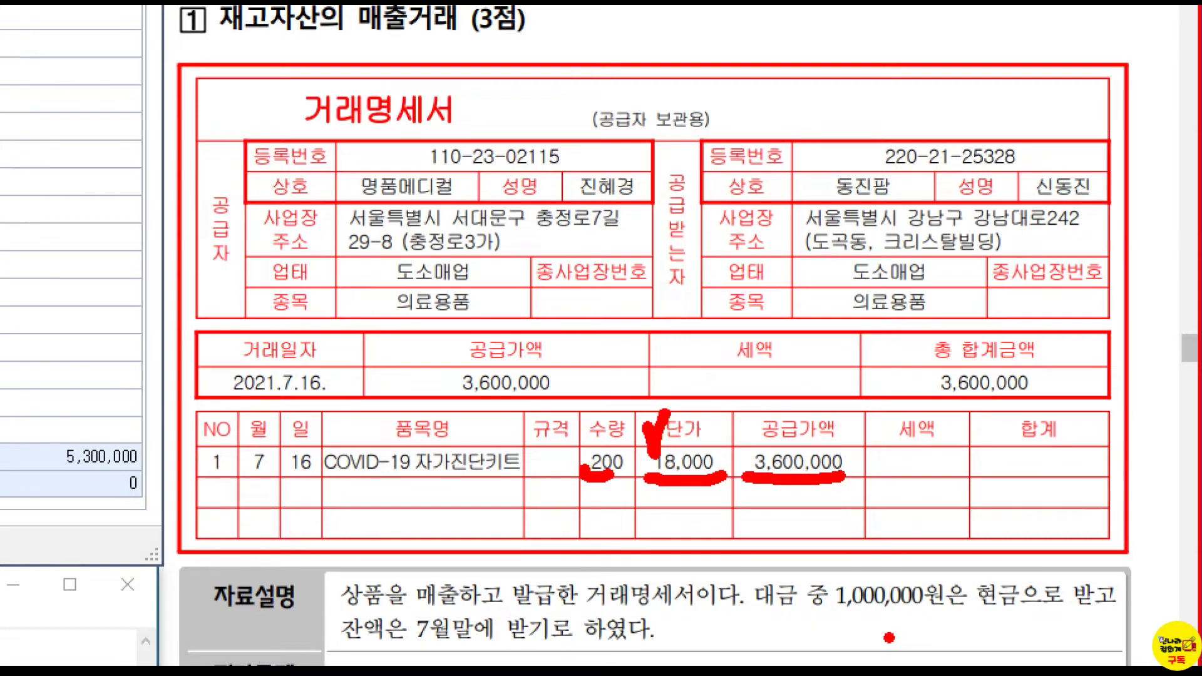
{"action": "key", "text": "Escape"}
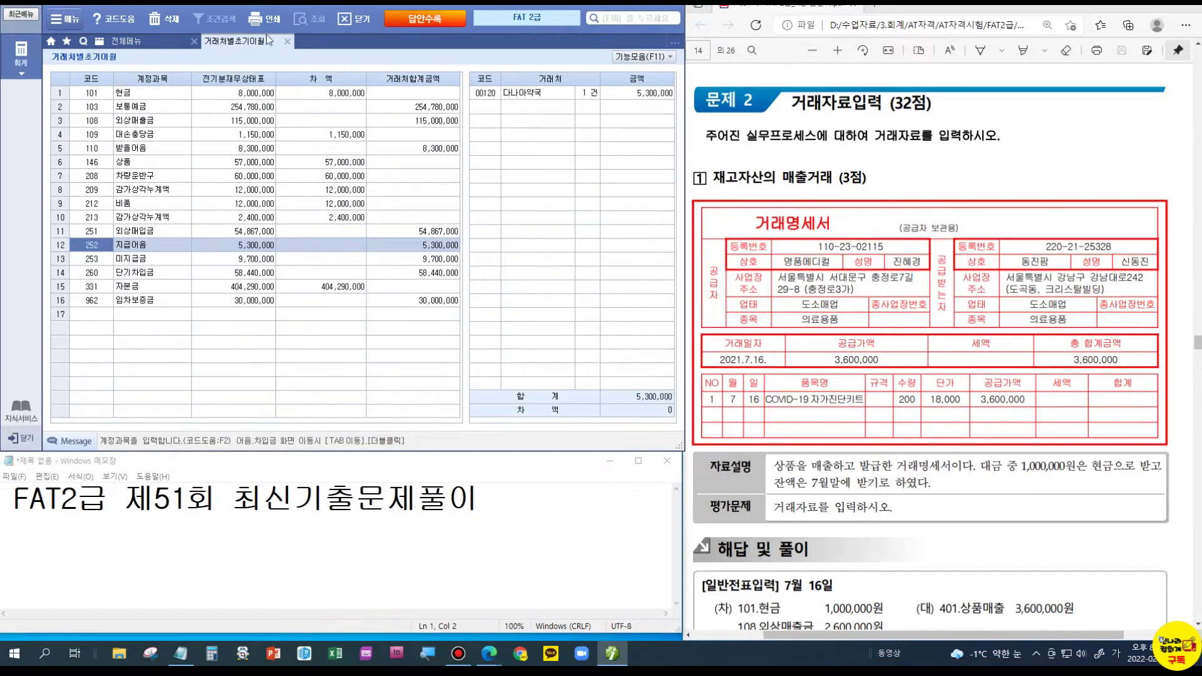
- Start a 07/16 journal entry crediting 401 상품매출 3,600,000
{"action": "left_click", "coordinate": [286, 43]}
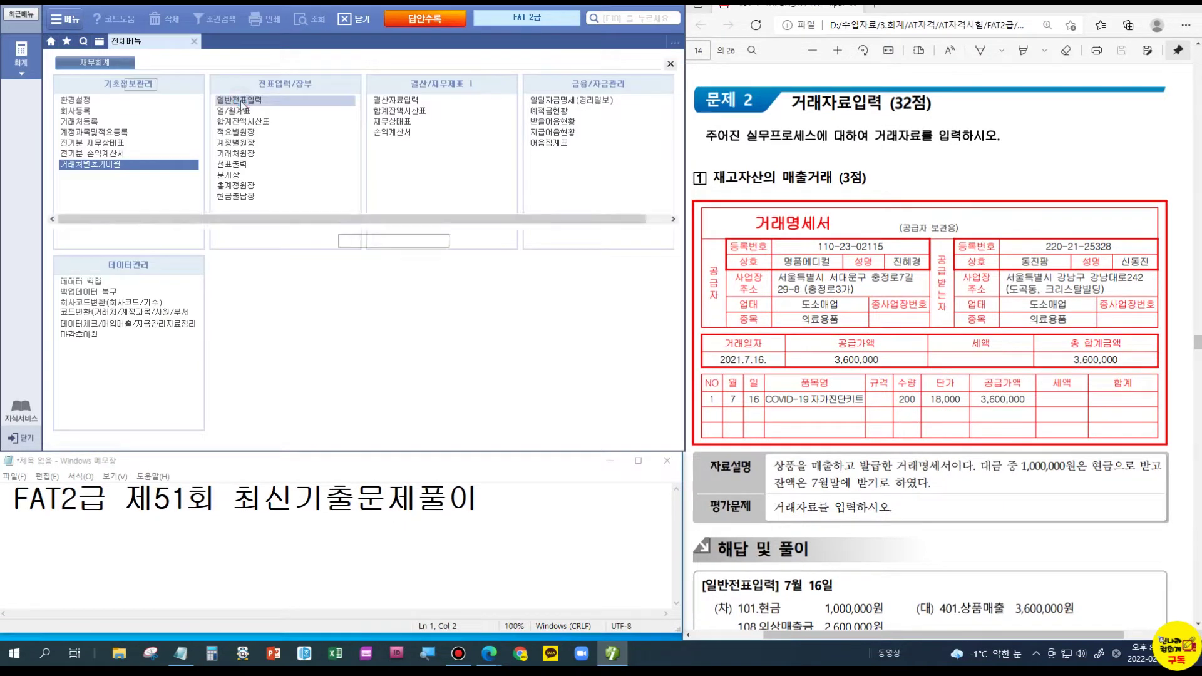
{"action": "left_click", "coordinate": [241, 107]}
{"action": "type", "text": "07"}
{"action": "key", "text": "Return"}
{"action": "type", "text": "16"}
{"action": "key", "text": "Return"}
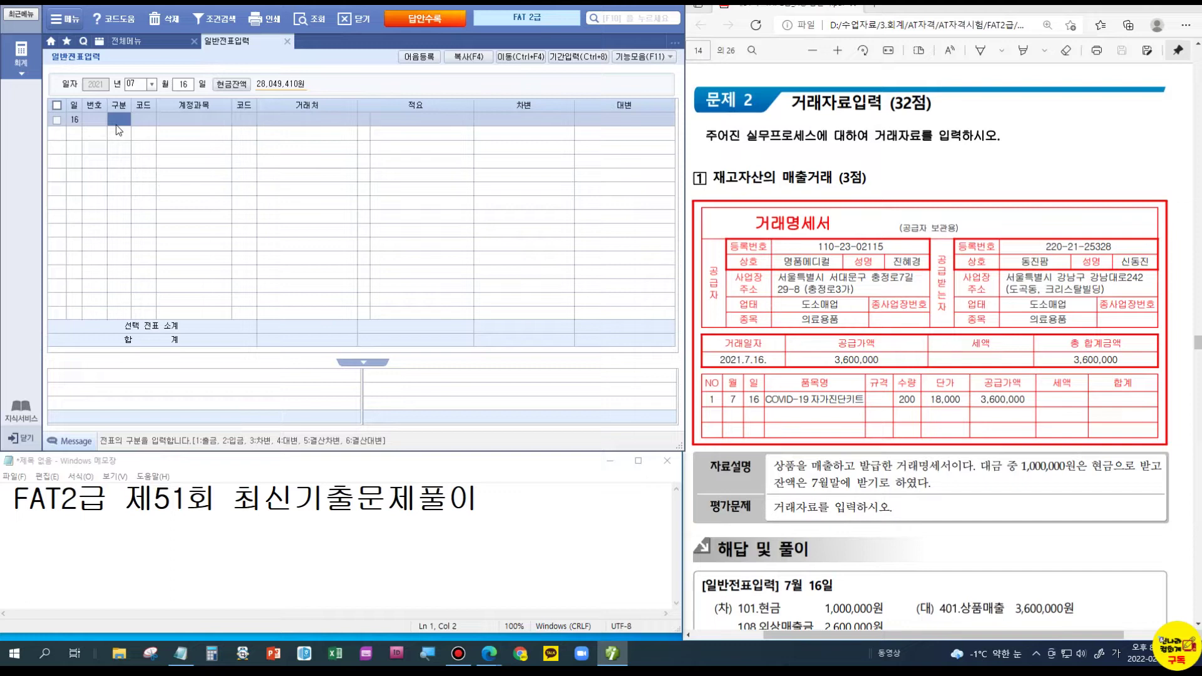
{"action": "type", "text": "40"}
{"action": "key", "text": "Return"}
{"action": "type", "text": "401"}
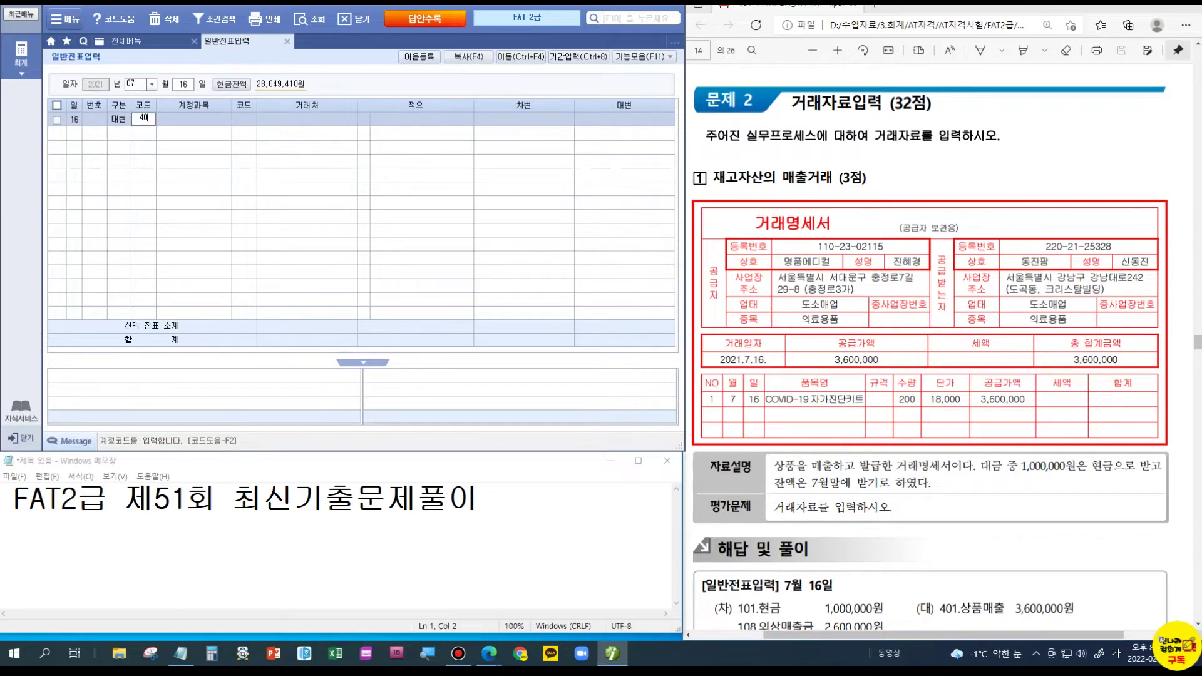
{"action": "key", "text": "Return"}
{"action": "key", "text": "Return"}
{"action": "key", "text": "Return"}
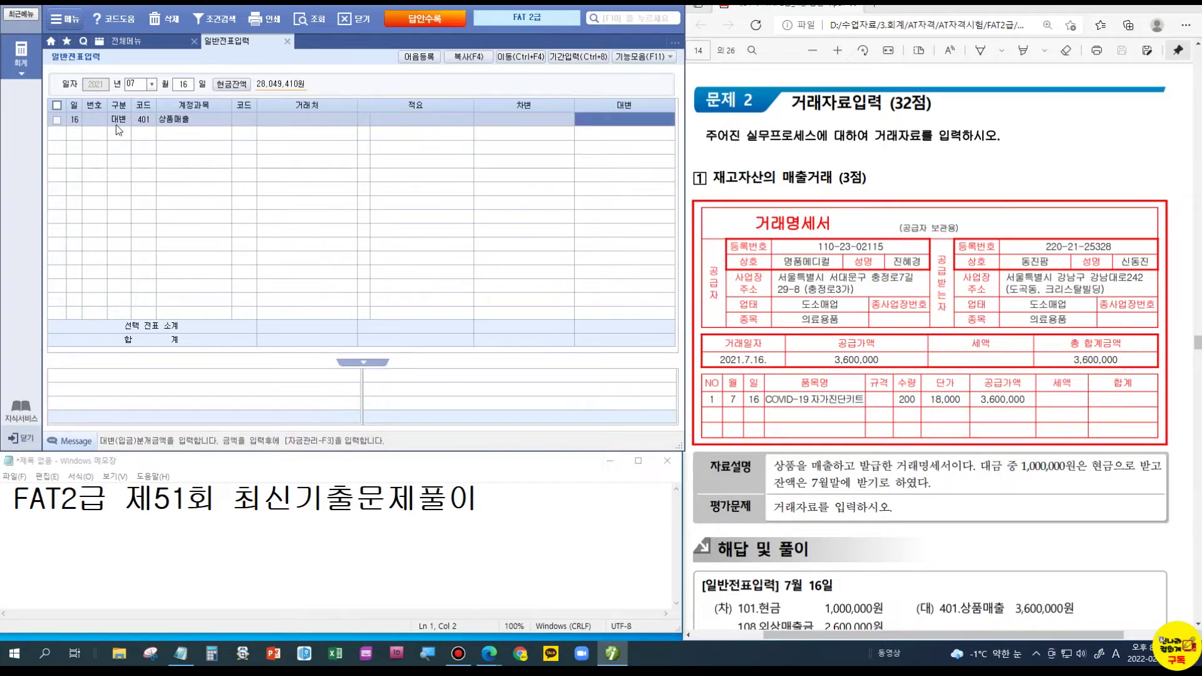
{"action": "type", "text": "3600000"}
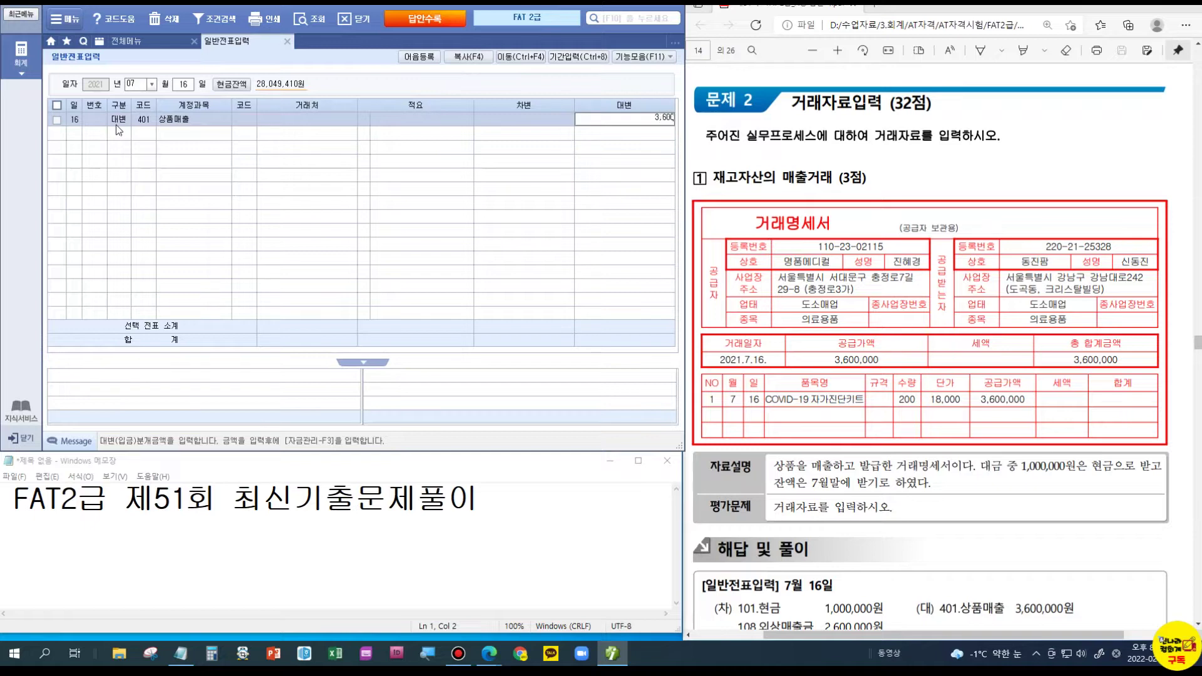
{"action": "key", "text": "Return"}
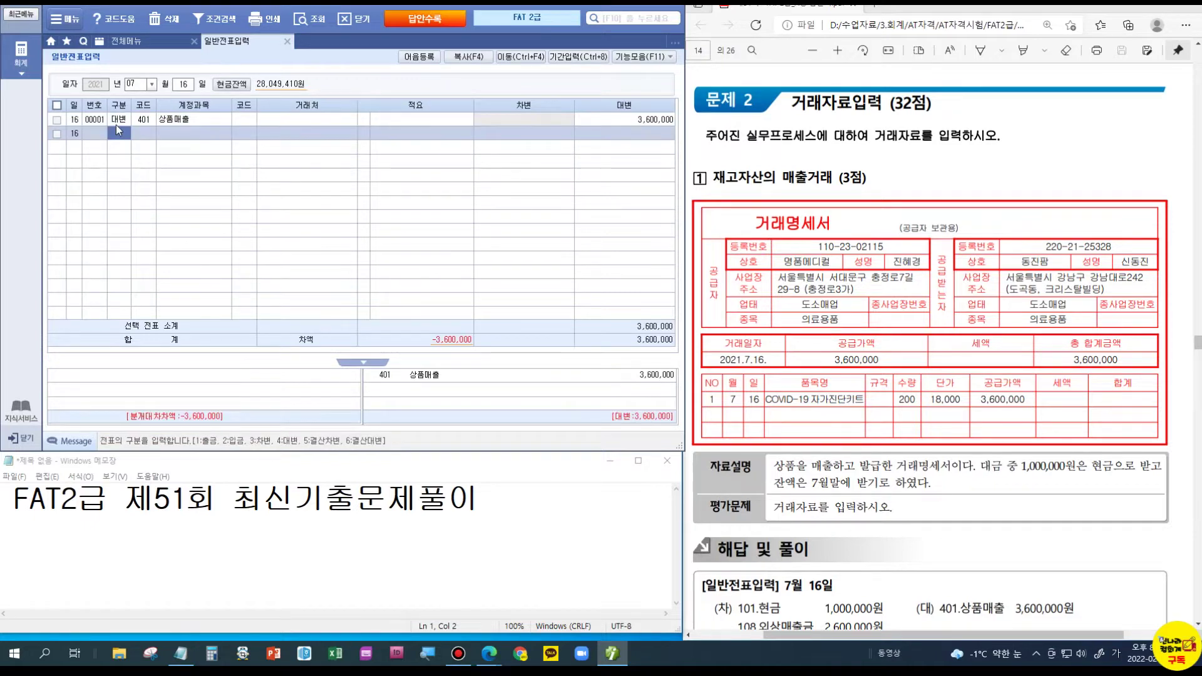
- Add a debit line for 101 현금 of 1,000,000
{"action": "key", "text": "3"}
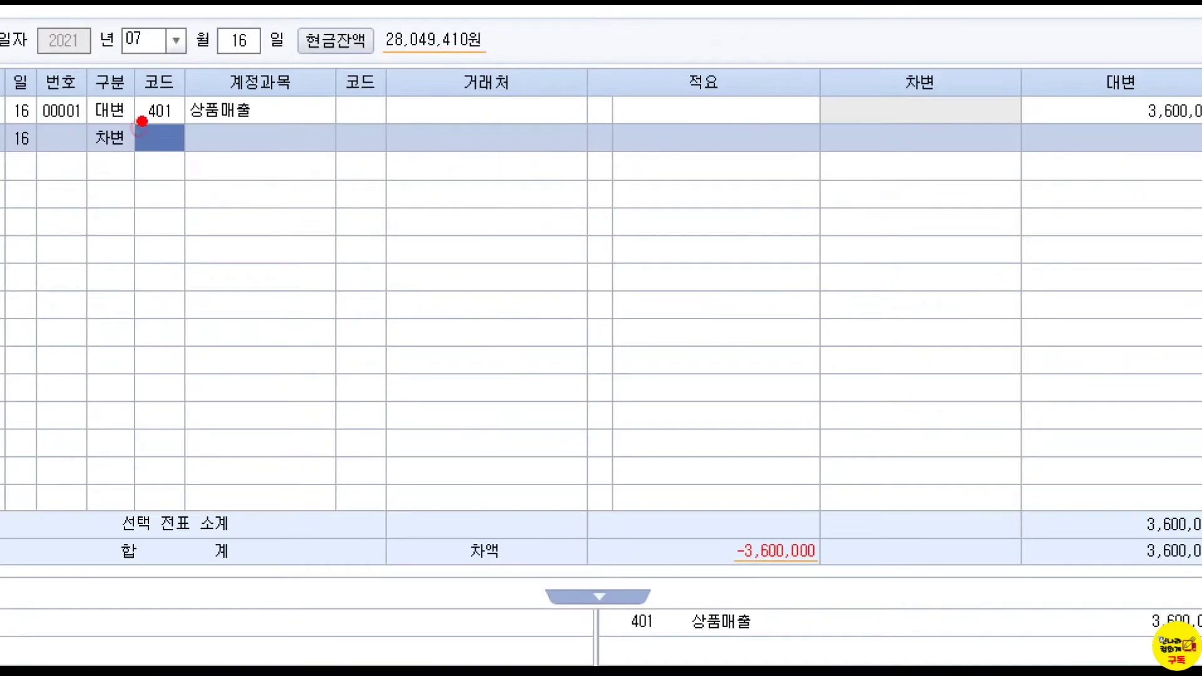
{"action": "left_click_drag", "start_coordinate": [132, 114], "coordinate": [147, 102]}
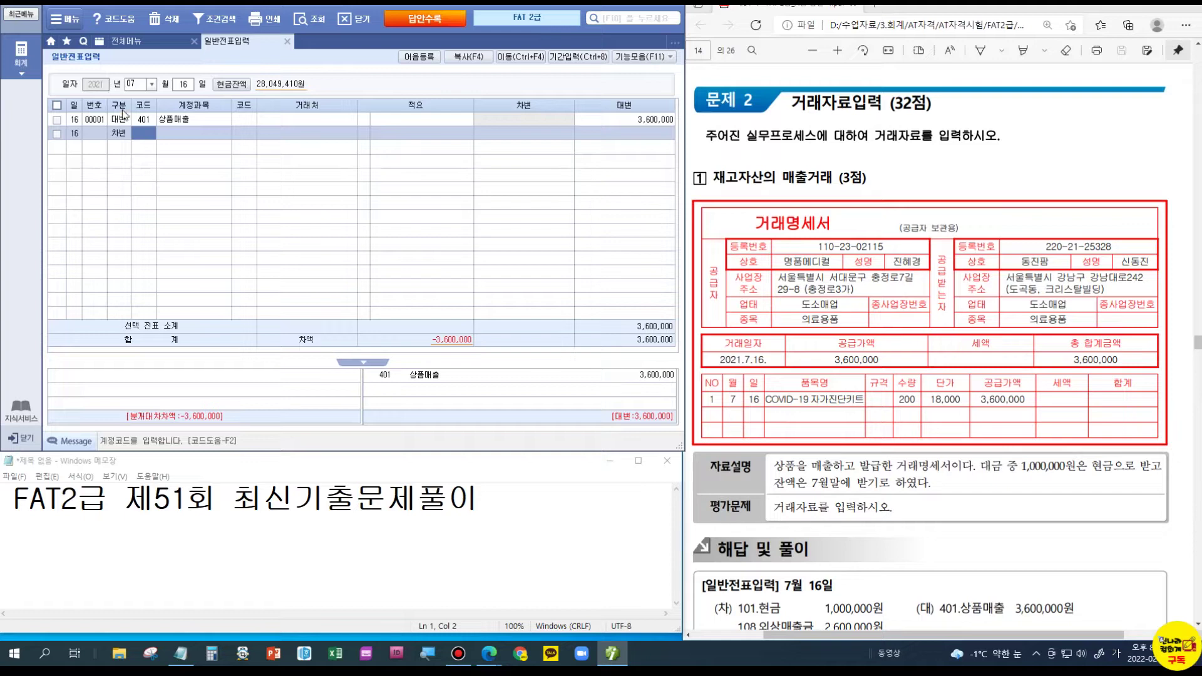
{"action": "type", "text": "101"}
{"action": "key", "text": "Return"}
{"action": "key", "text": "Return"}
{"action": "key", "text": "Return"}
{"action": "key", "text": "Return"}
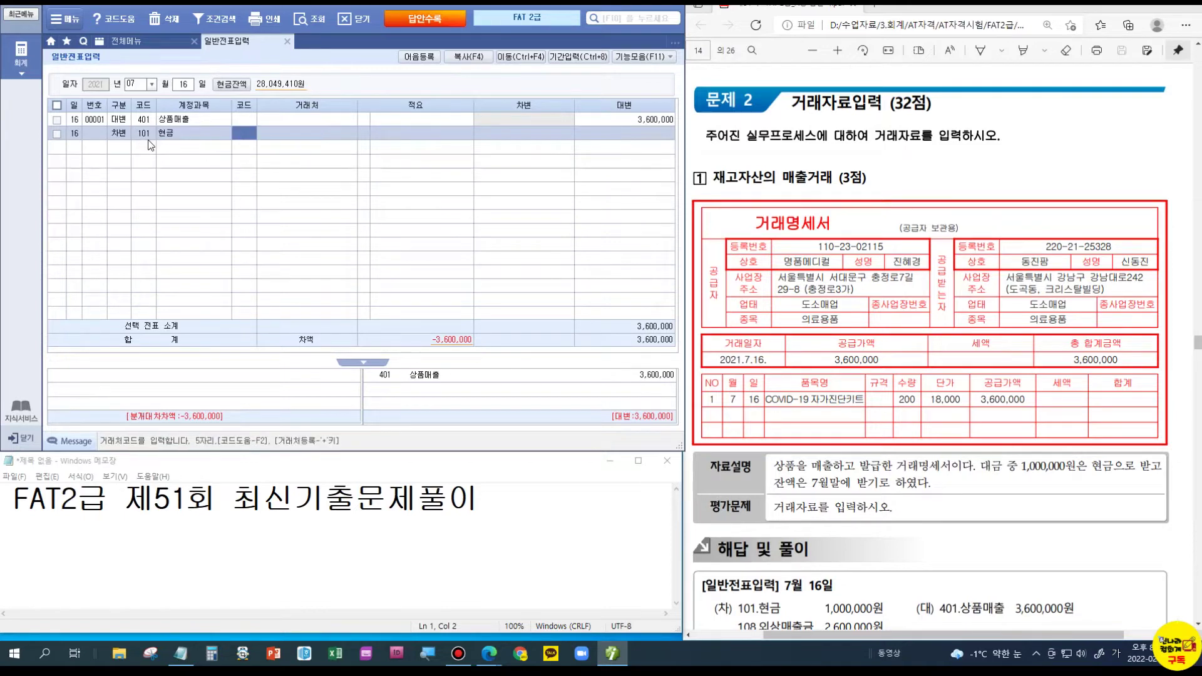
{"action": "type", "text": "1000000"}
{"action": "key", "text": "Return"}
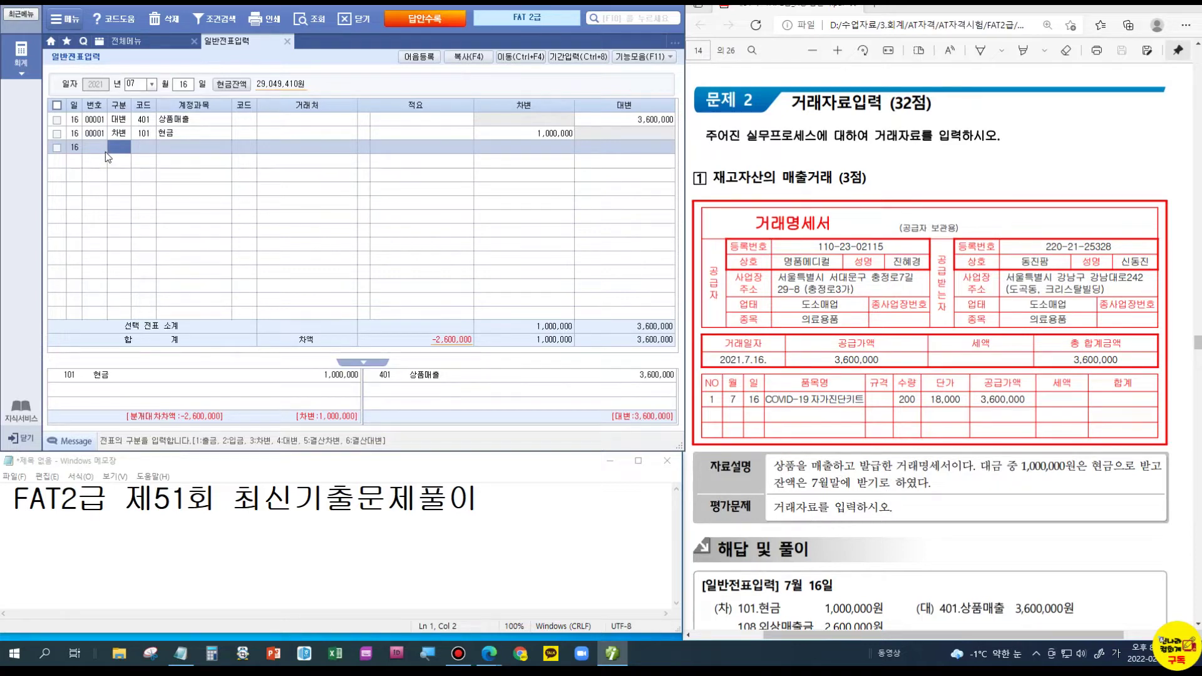
- Add a debit line for 108 외상매출금 of 2,600,000 with partner 동진팜
{"action": "type", "text": "3108"}
{"action": "key", "text": "Return"}
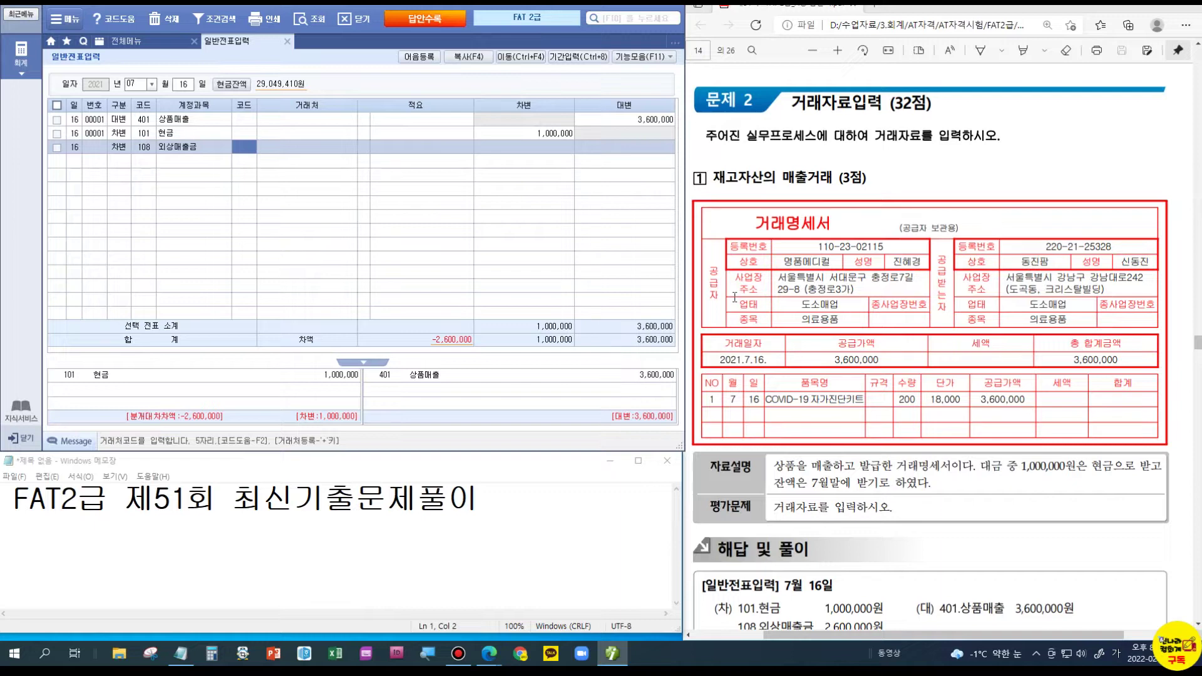
{"action": "type", "text": "동진"}
{"action": "key", "text": "Return"}
{"action": "key", "text": "Return"}
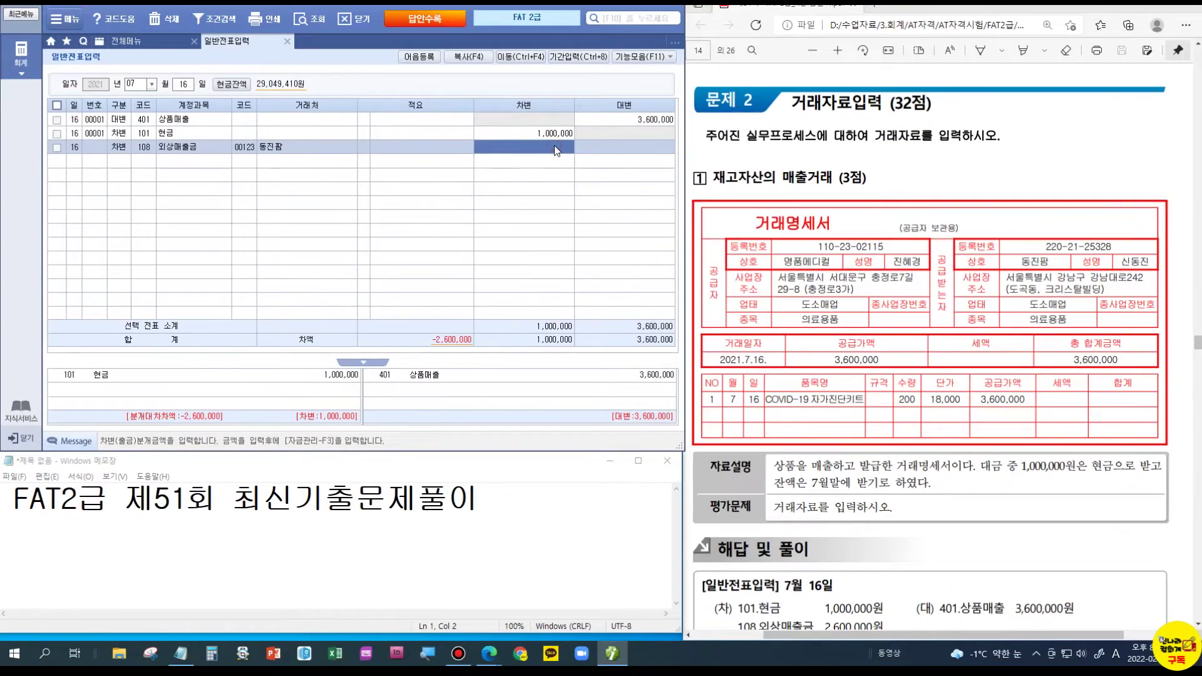
{"action": "type", "text": "2600000"}
{"action": "key", "text": "Return"}
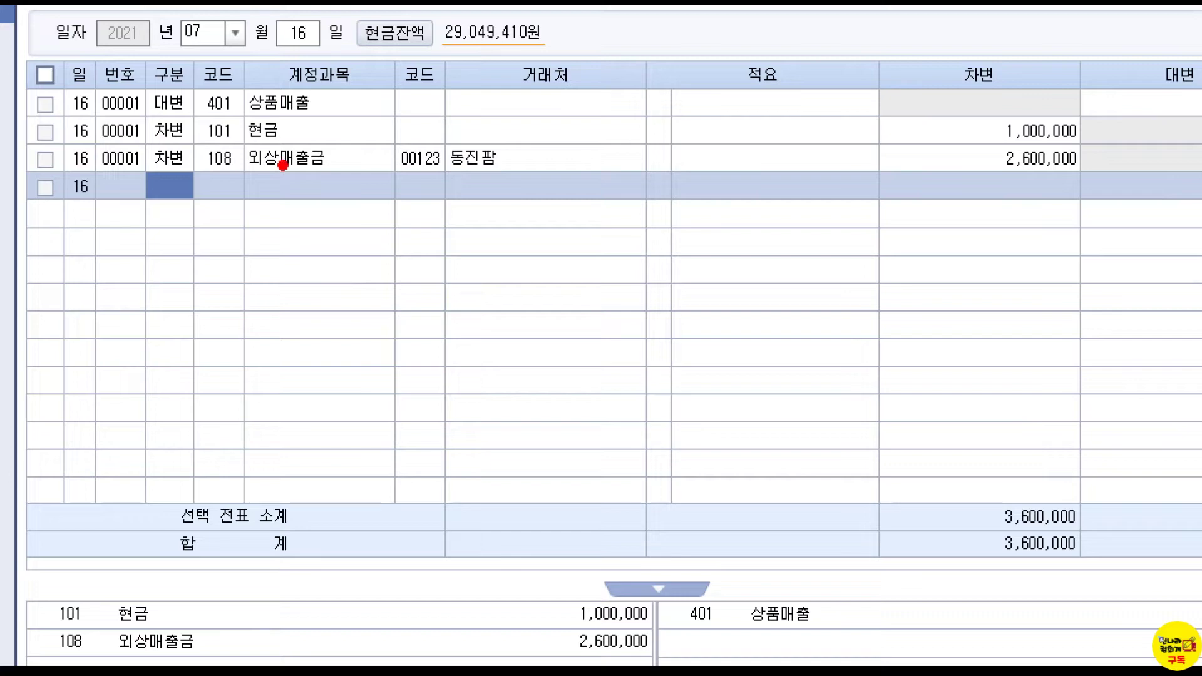
- Highlight the 108 외상매출금 line, then scroll the exam PDF to the cinema-ticket receipt question
{"action": "left_click_drag", "start_coordinate": [345, 161], "coordinate": [360, 155]}
{"action": "left_click_drag", "start_coordinate": [199, 169], "coordinate": [319, 177]}
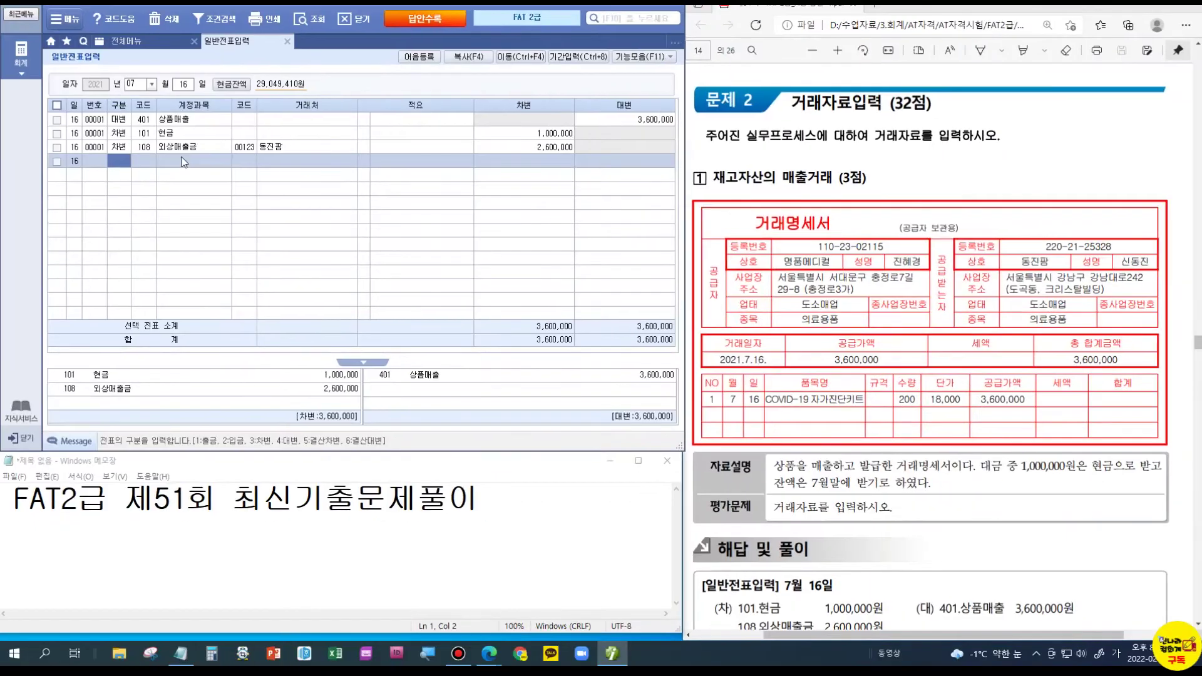
{"action": "scroll", "coordinate": [982, 229], "scroll_direction": "down", "scroll_amount": 5}
{"action": "scroll", "coordinate": [983, 229], "scroll_direction": "down", "scroll_amount": 8}
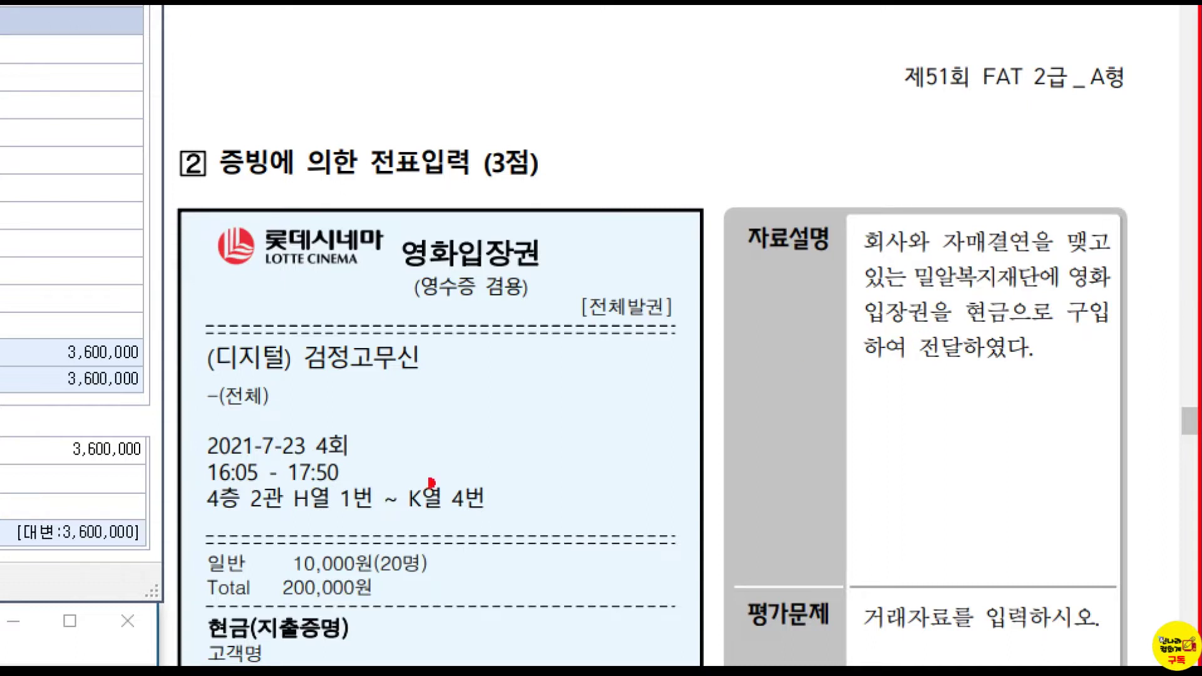
- Note the 200,000원 ticket total and start a 7월 23일 cash-payment (출금) line
{"action": "left_click_drag", "start_coordinate": [459, 561], "coordinate": [494, 533]}
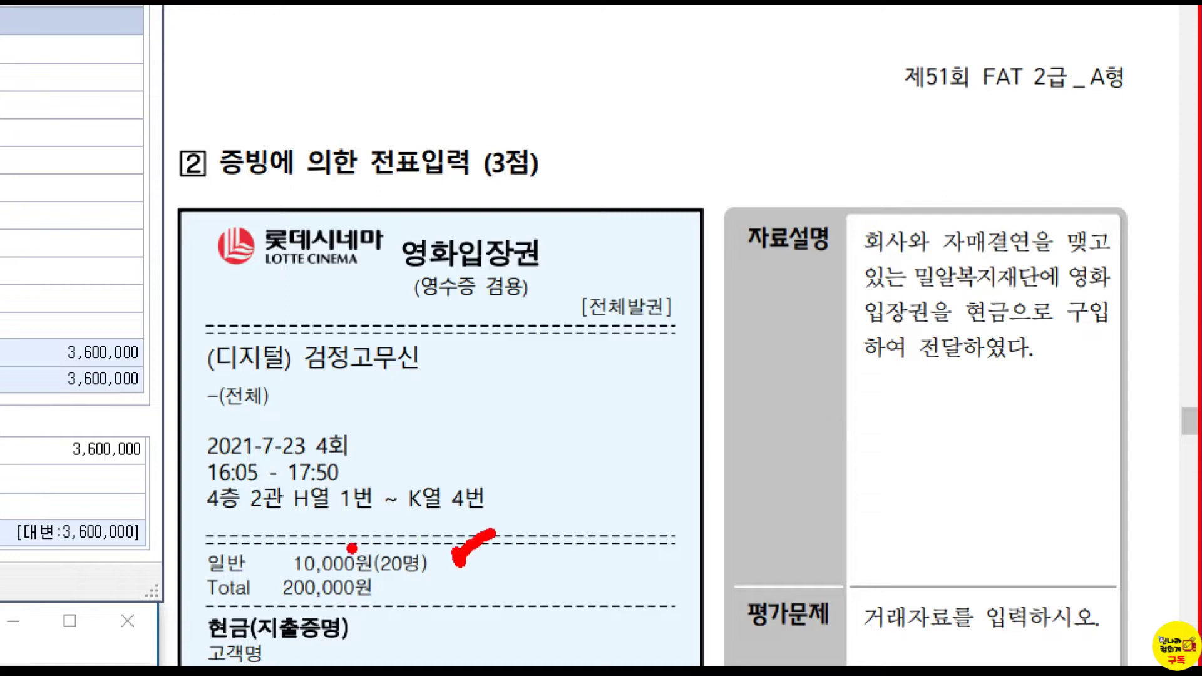
{"action": "left_click_drag", "start_coordinate": [290, 606], "coordinate": [387, 609]}
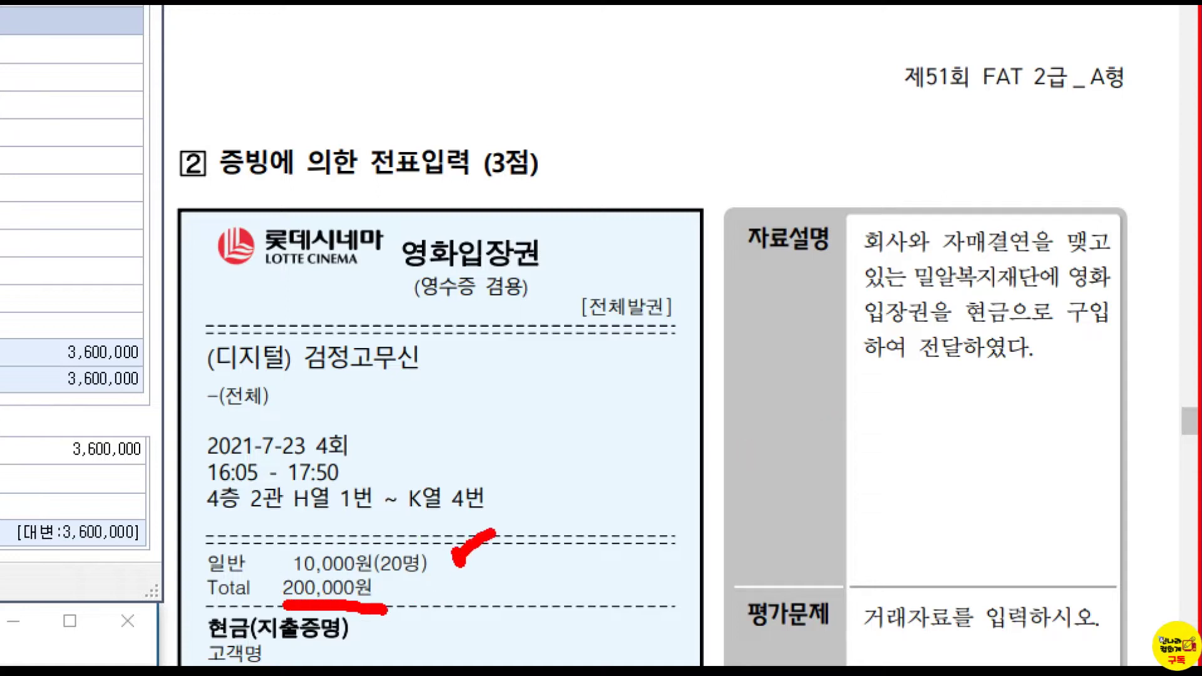
{"action": "key", "text": "Escape"}
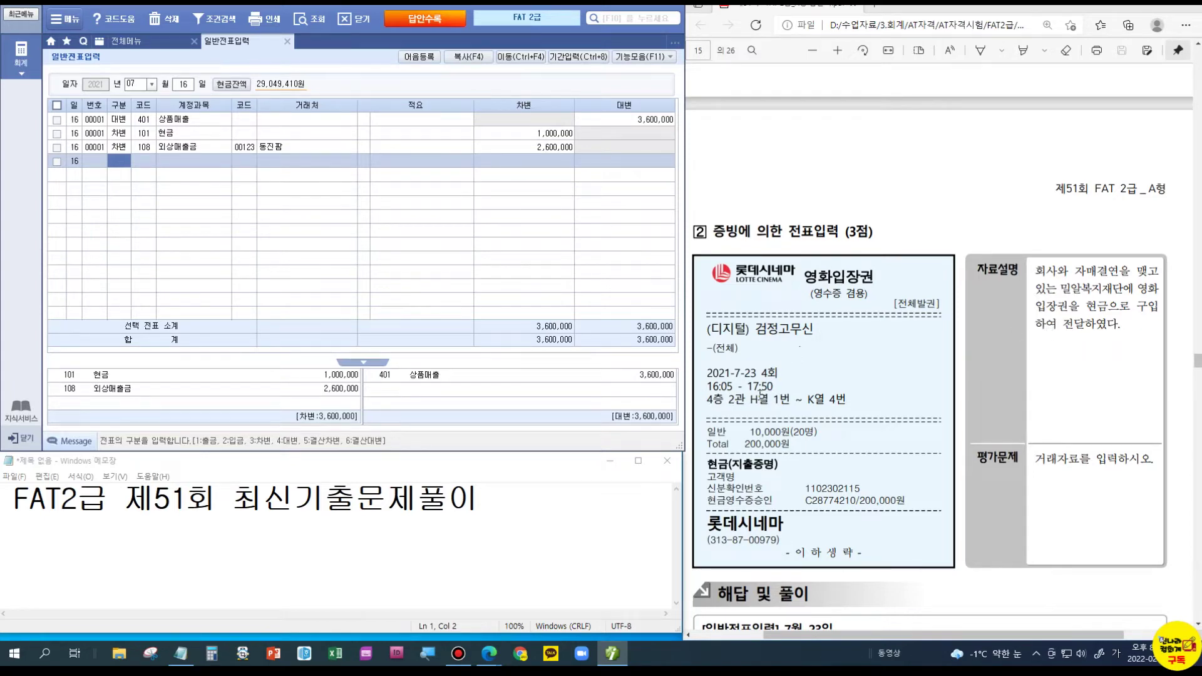
{"action": "left_click", "coordinate": [184, 84]}
{"action": "type", "text": "23"}
{"action": "key", "text": "Return"}
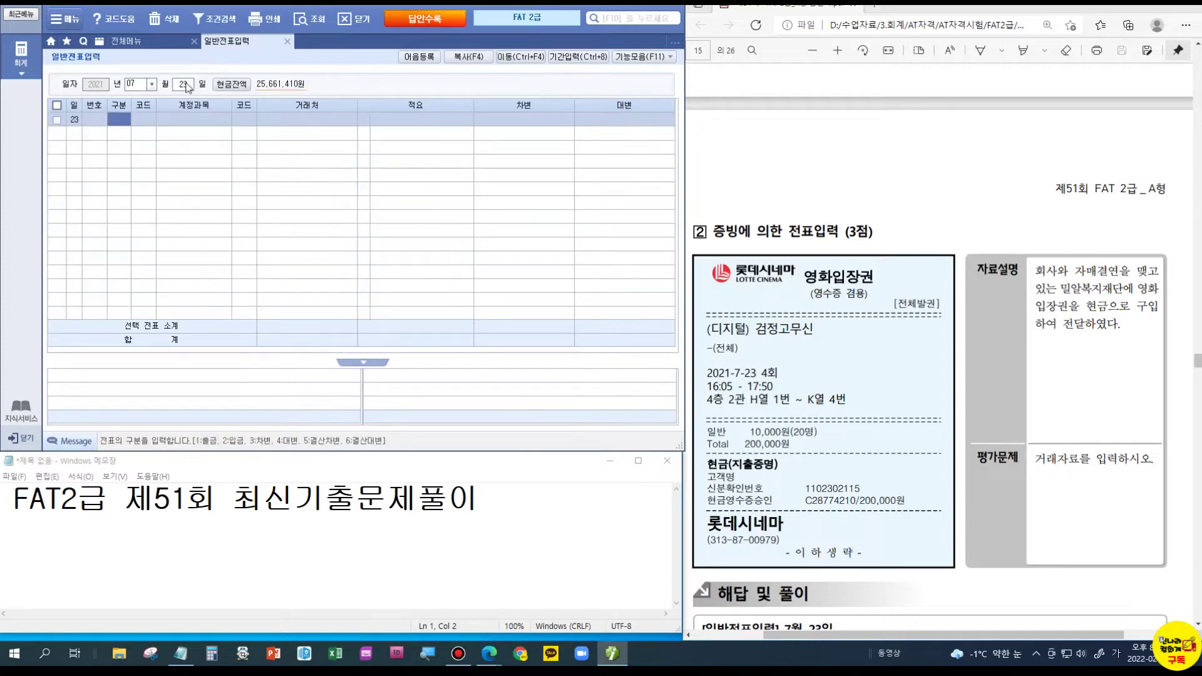
{"action": "type", "text": "1"}
{"action": "key", "text": "Return"}
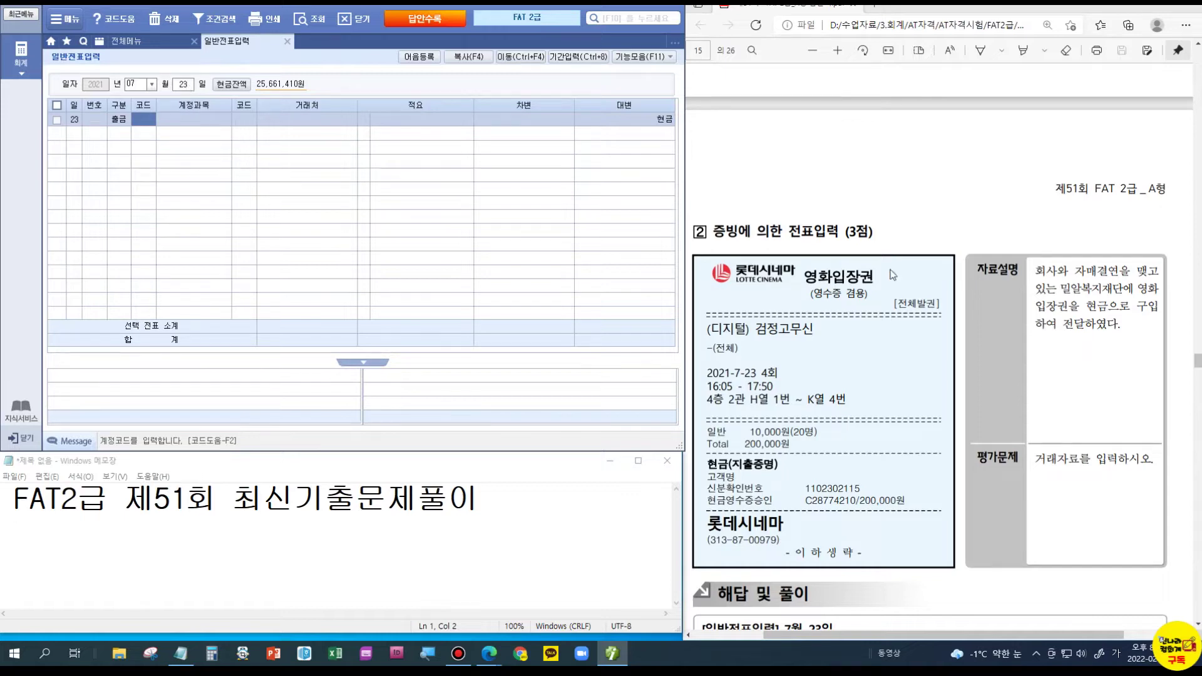
- Charge 200,000 to account 933 기부금 on the cash-payment line
{"action": "left_click", "coordinate": [137, 121]}
{"action": "type", "text": "기부"}
{"action": "key", "text": "Return"}
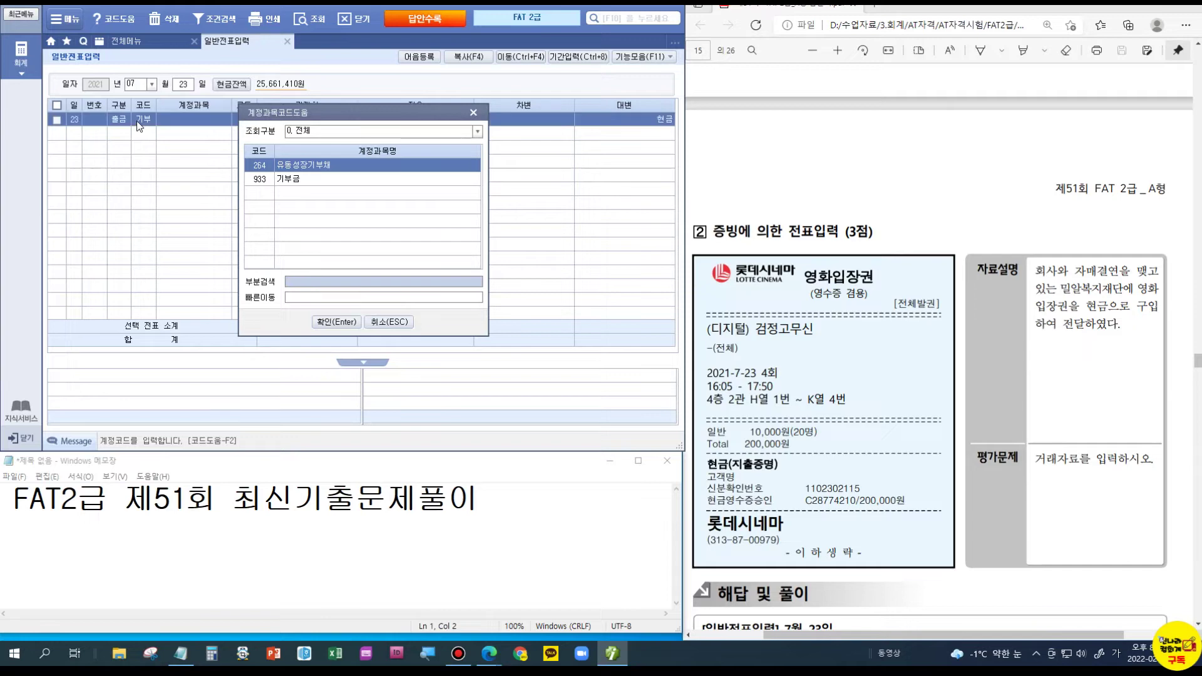
{"action": "key", "text": "Down"}
{"action": "key", "text": "Return"}
{"action": "key", "text": "Return"}
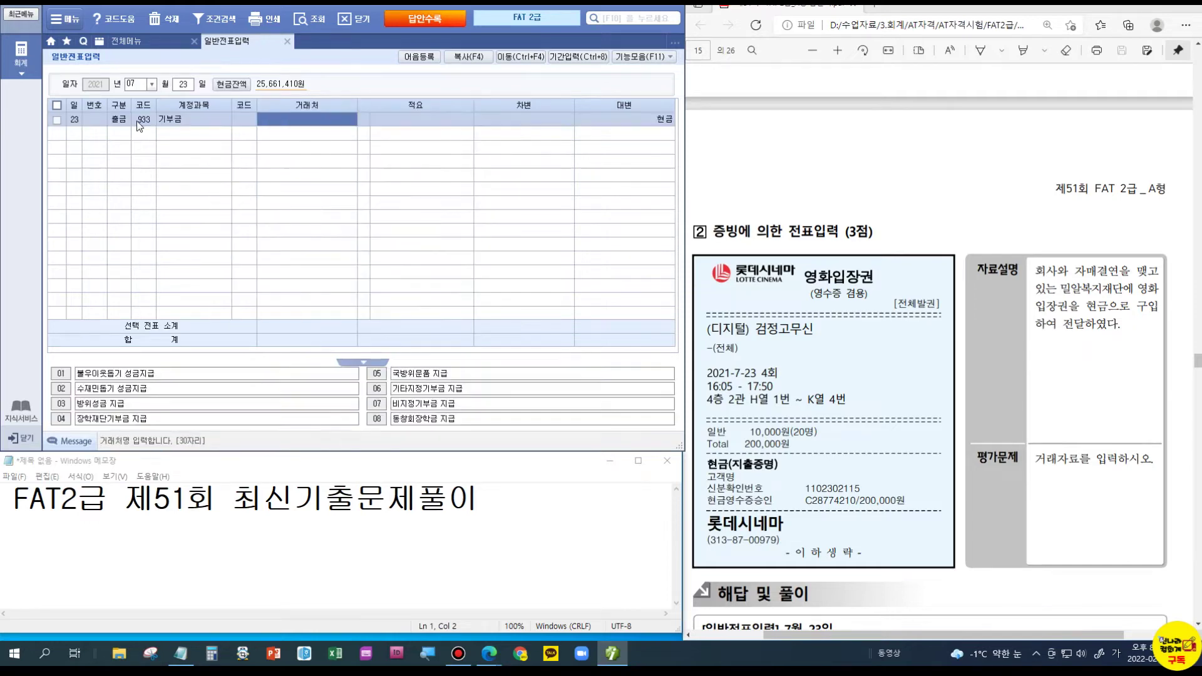
{"action": "key", "text": "Return"}
{"action": "type", "text": "200000"}
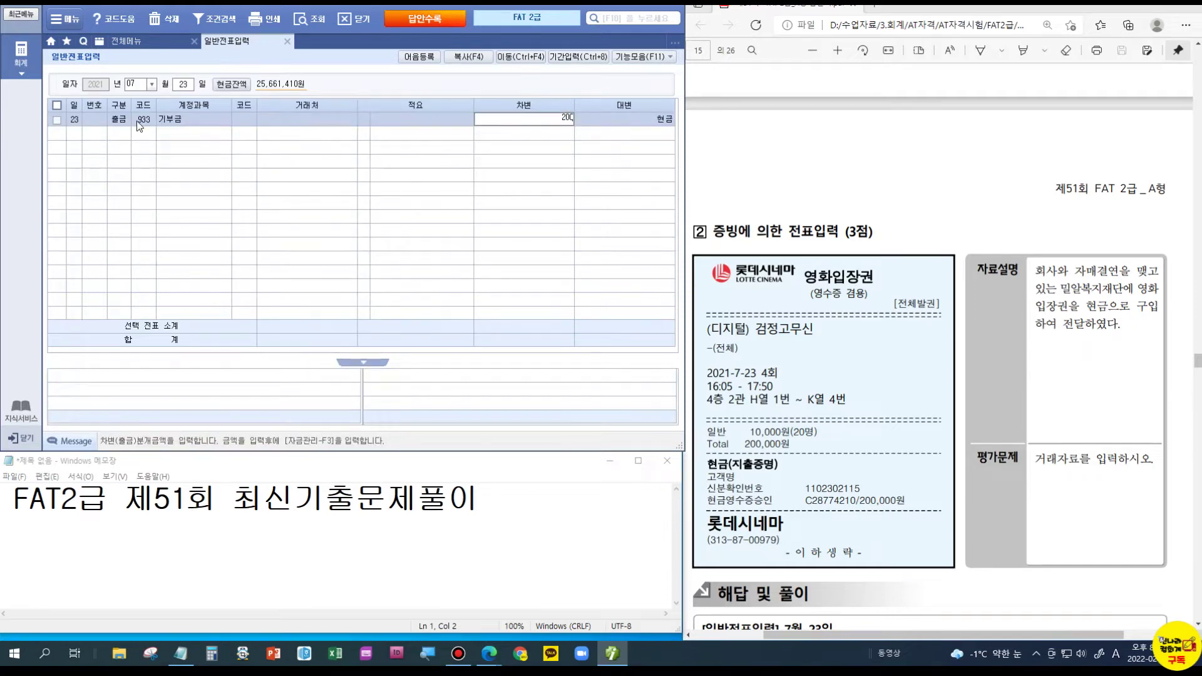
{"action": "key", "text": "Return"}
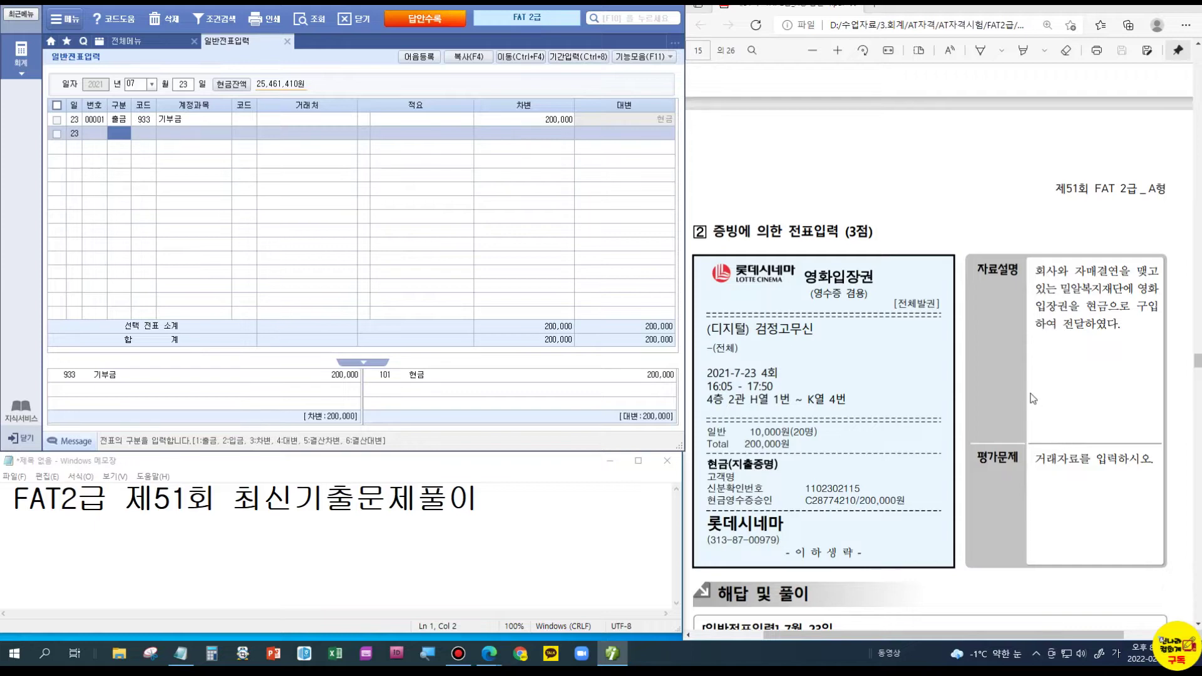
{"action": "scroll", "coordinate": [837, 396], "scroll_direction": "down", "scroll_amount": 4}
{"action": "scroll", "coordinate": [838, 396], "scroll_direction": "down", "scroll_amount": 1}
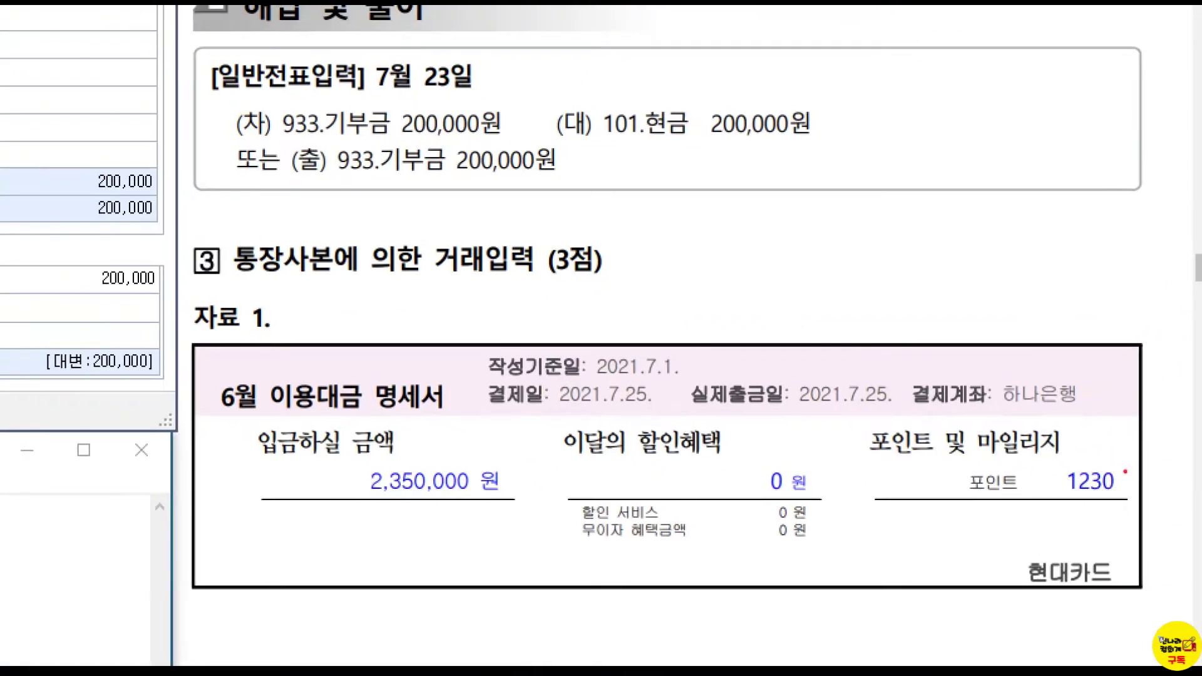
- Mark the 2,350,000 찾으신금액 withdrawal in the 하나은행 보통예금 statement for 현대카드
{"action": "left_click_drag", "start_coordinate": [301, 459], "coordinate": [574, 497]}
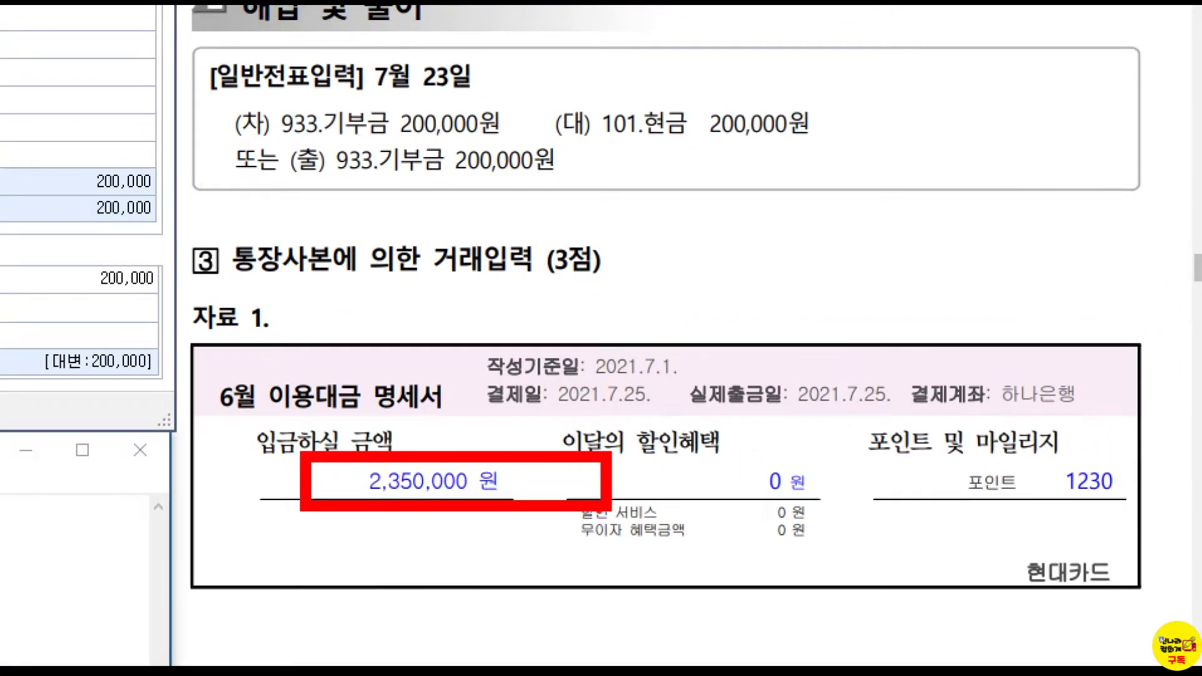
{"action": "scroll", "coordinate": [967, 444], "scroll_direction": "down", "scroll_amount": 3}
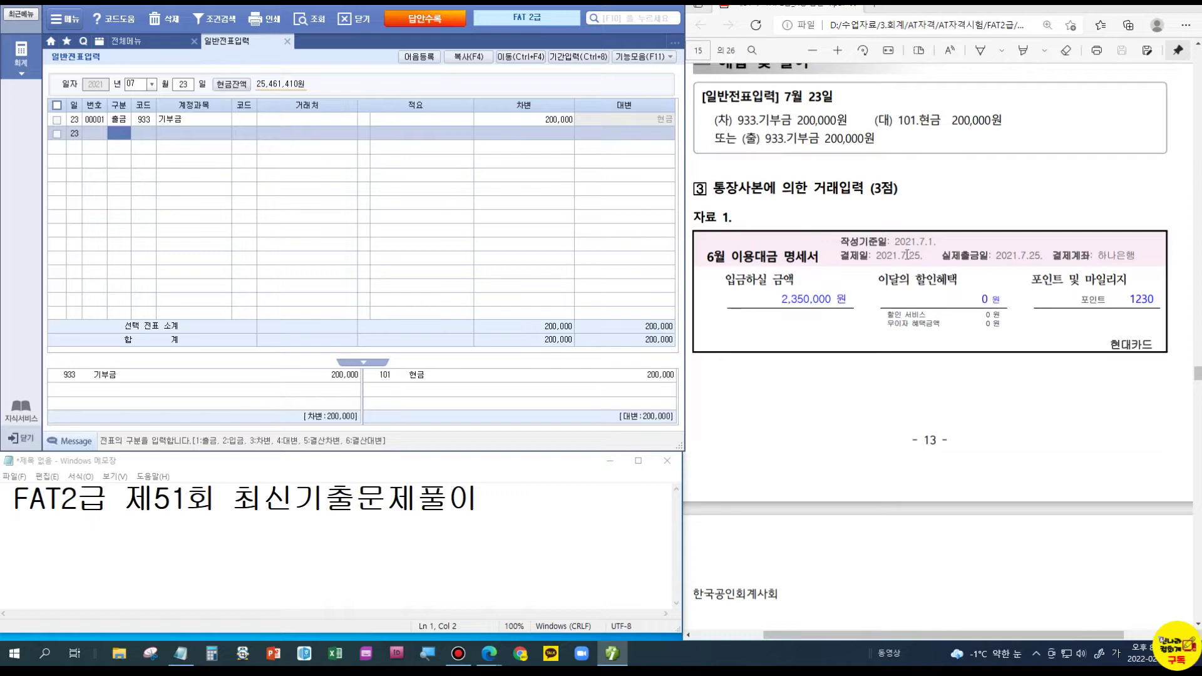
{"action": "scroll", "coordinate": [920, 262], "scroll_direction": "down", "scroll_amount": 1}
{"action": "scroll", "coordinate": [920, 261], "scroll_direction": "down", "scroll_amount": 3}
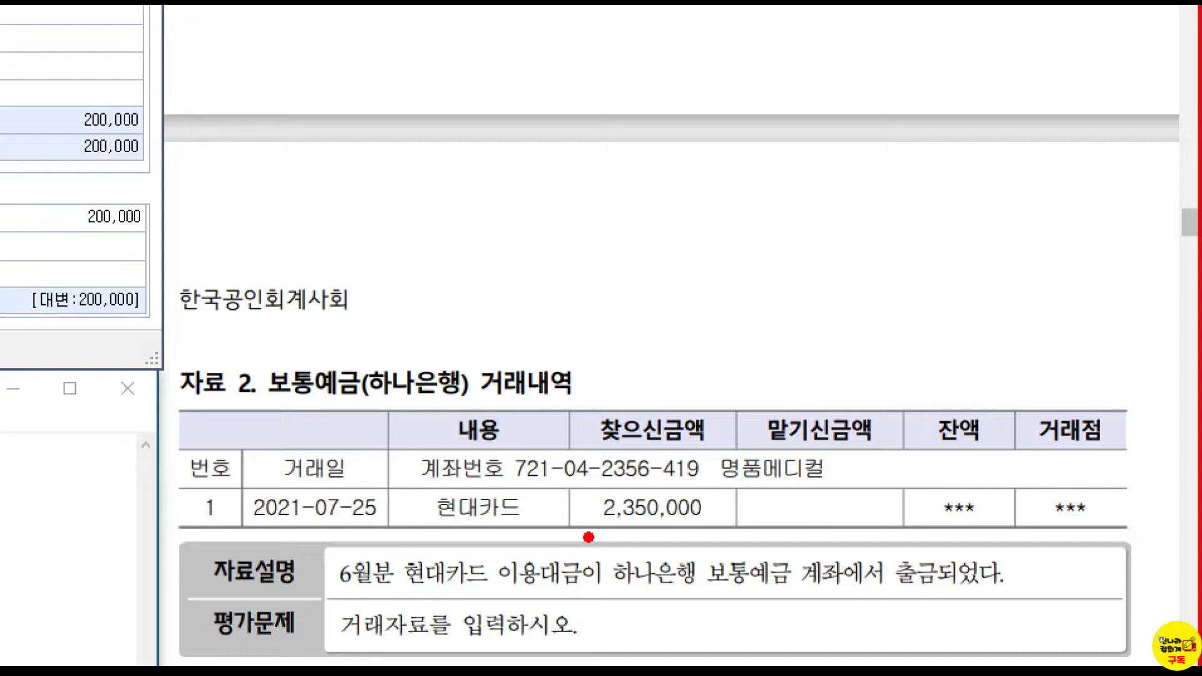
{"action": "left_click_drag", "start_coordinate": [577, 531], "coordinate": [723, 531]}
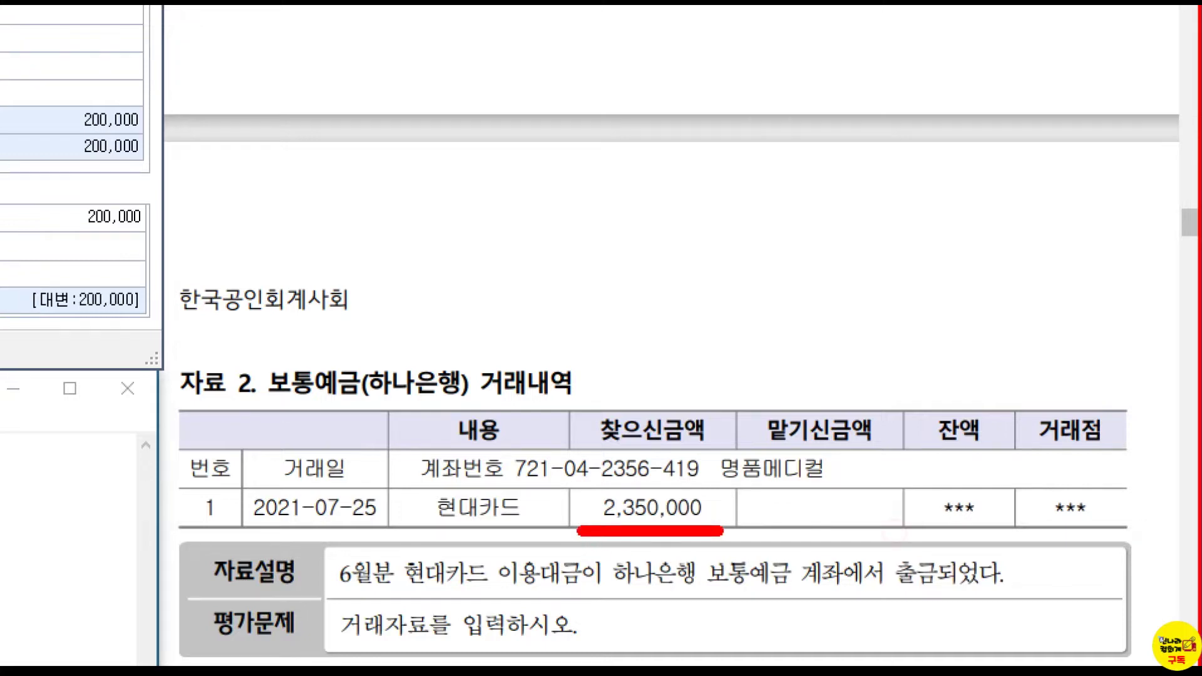
{"action": "left_click_drag", "start_coordinate": [622, 386], "coordinate": [670, 345]}
{"action": "left_click_drag", "start_coordinate": [241, 401], "coordinate": [350, 409]}
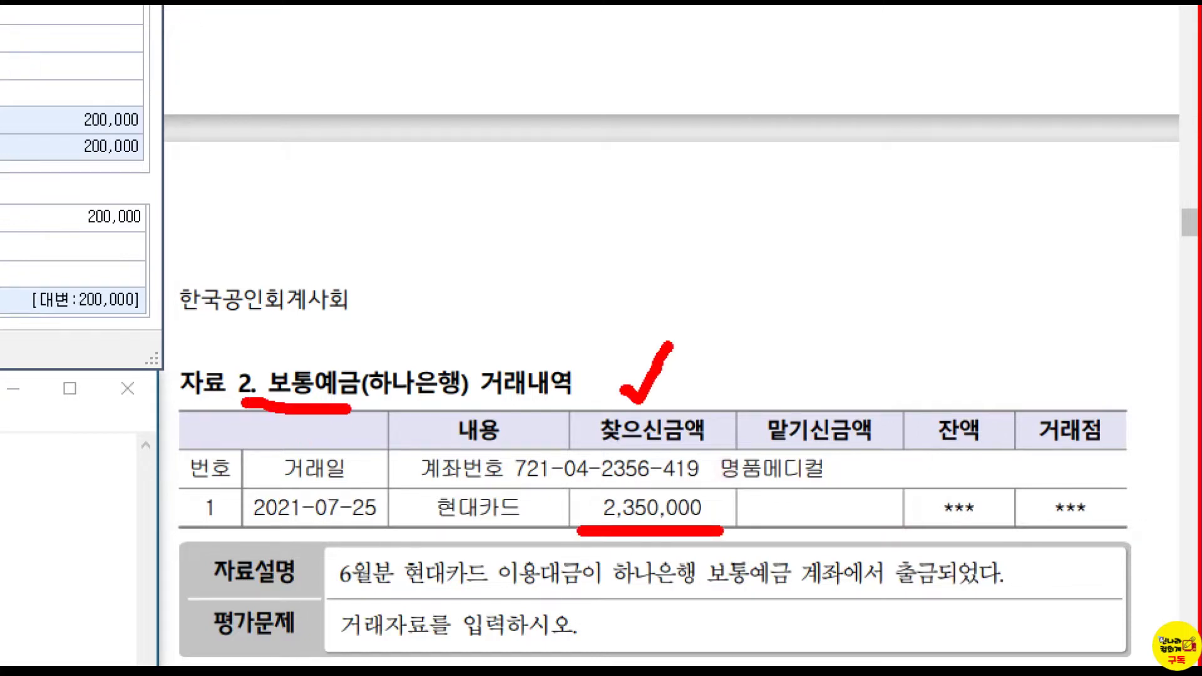
{"action": "key", "text": "Escape"}
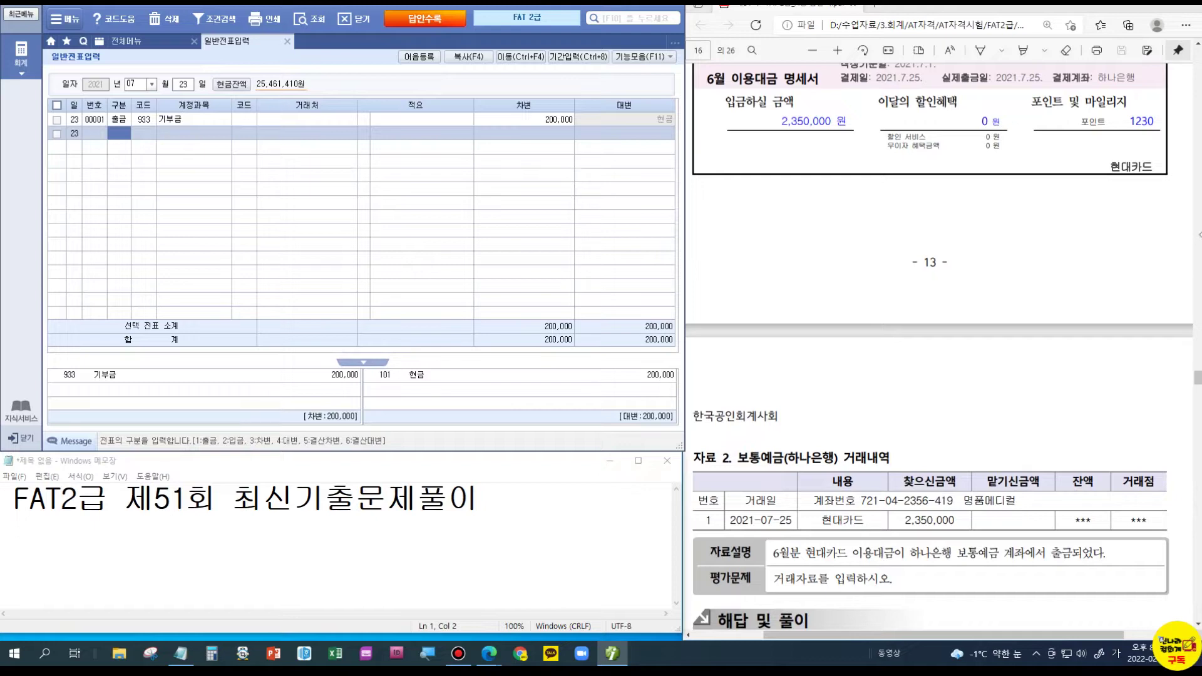
- Move the voucher to July 25 and credit 103 보통예금 (하나은행) 2,350,000
{"action": "left_click", "coordinate": [183, 87]}
{"action": "type", "text": "25"}
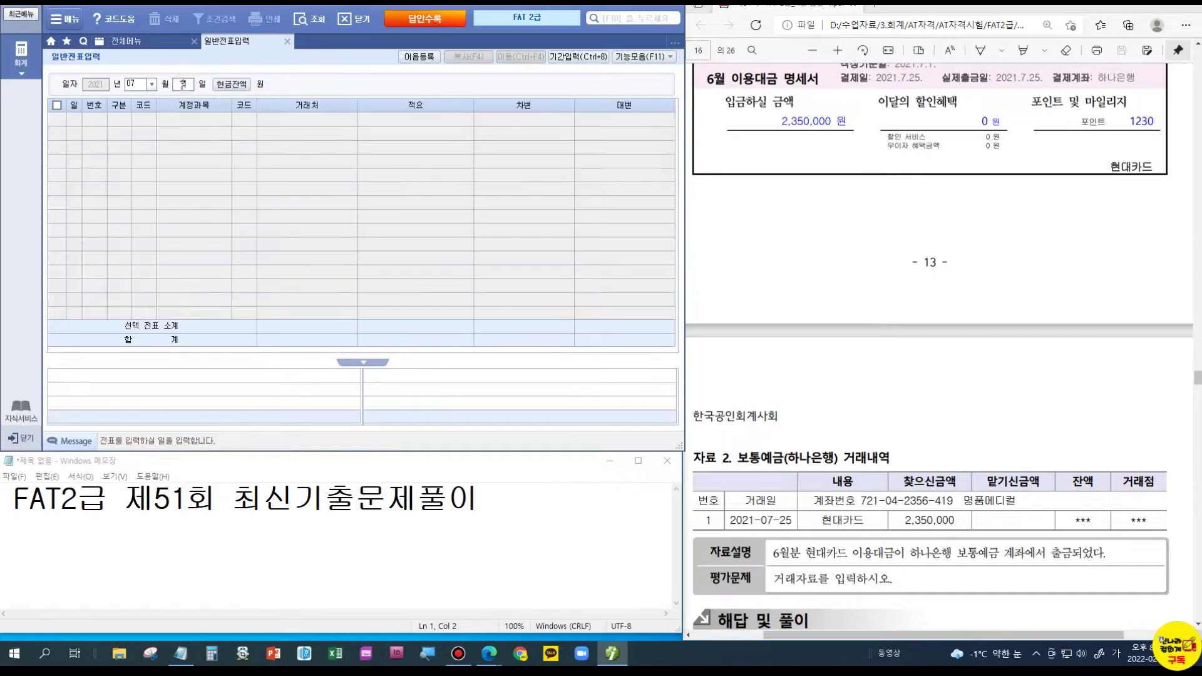
{"action": "key", "text": "Return"}
{"action": "type", "text": "4"}
{"action": "key", "text": "Return"}
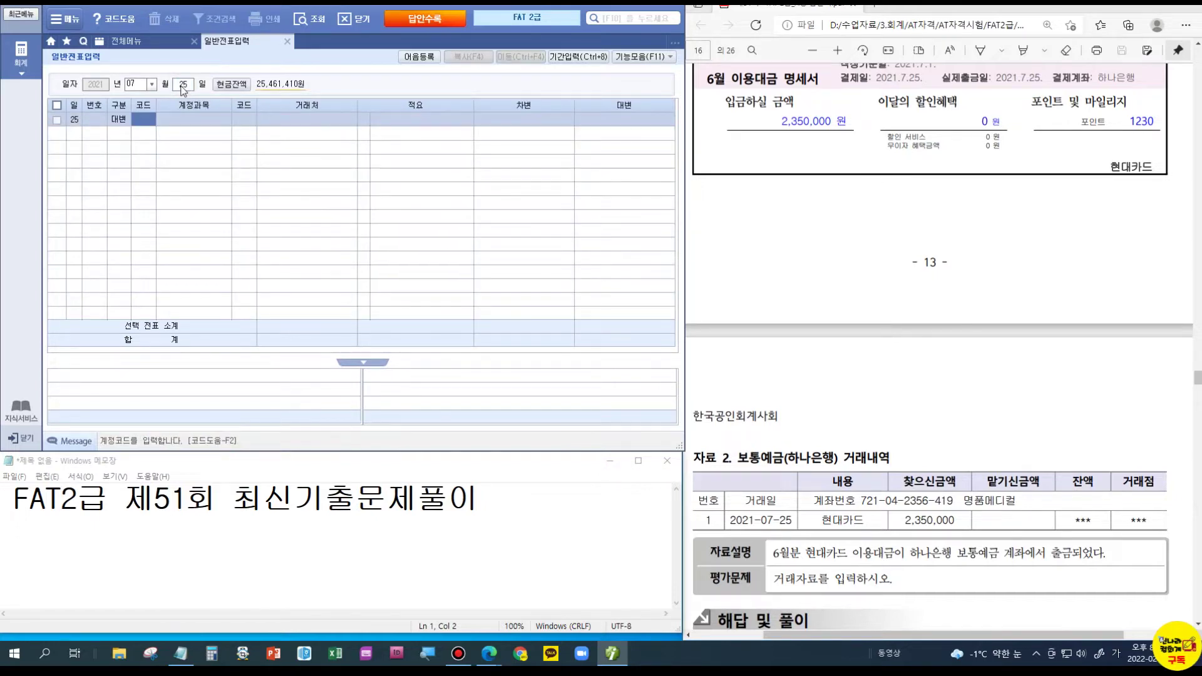
{"action": "type", "text": "103"}
{"action": "key", "text": "Return"}
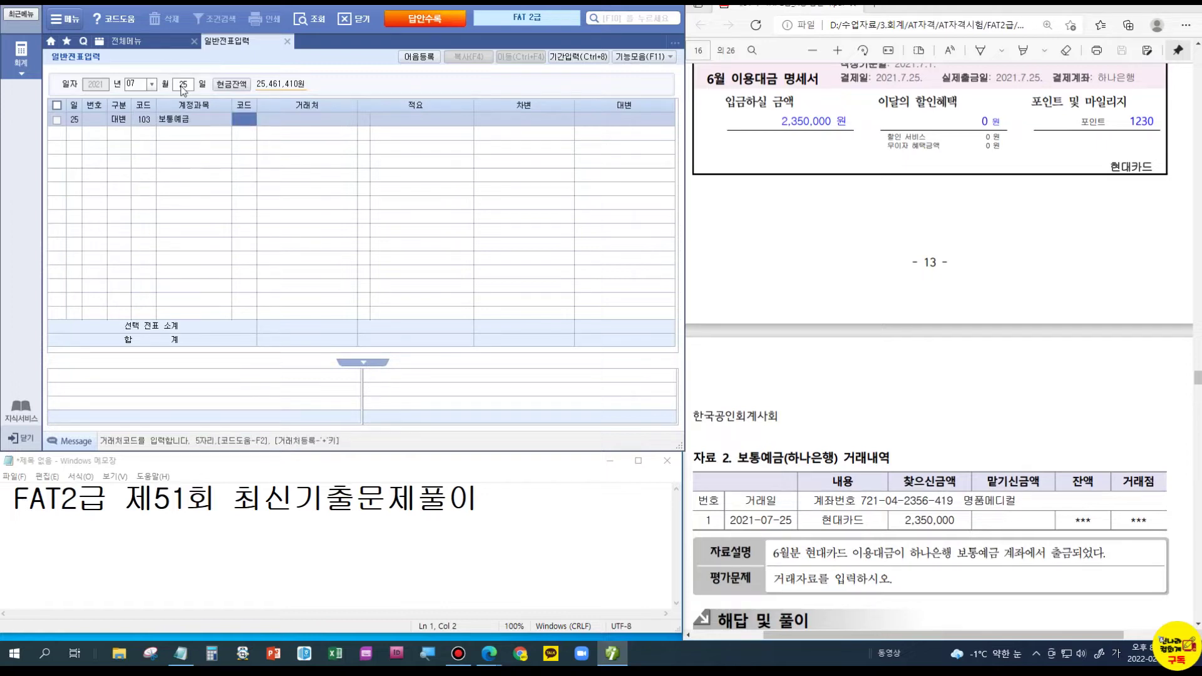
{"action": "type", "text": "98006"}
{"action": "key", "text": "Return"}
{"action": "key", "text": "Return"}
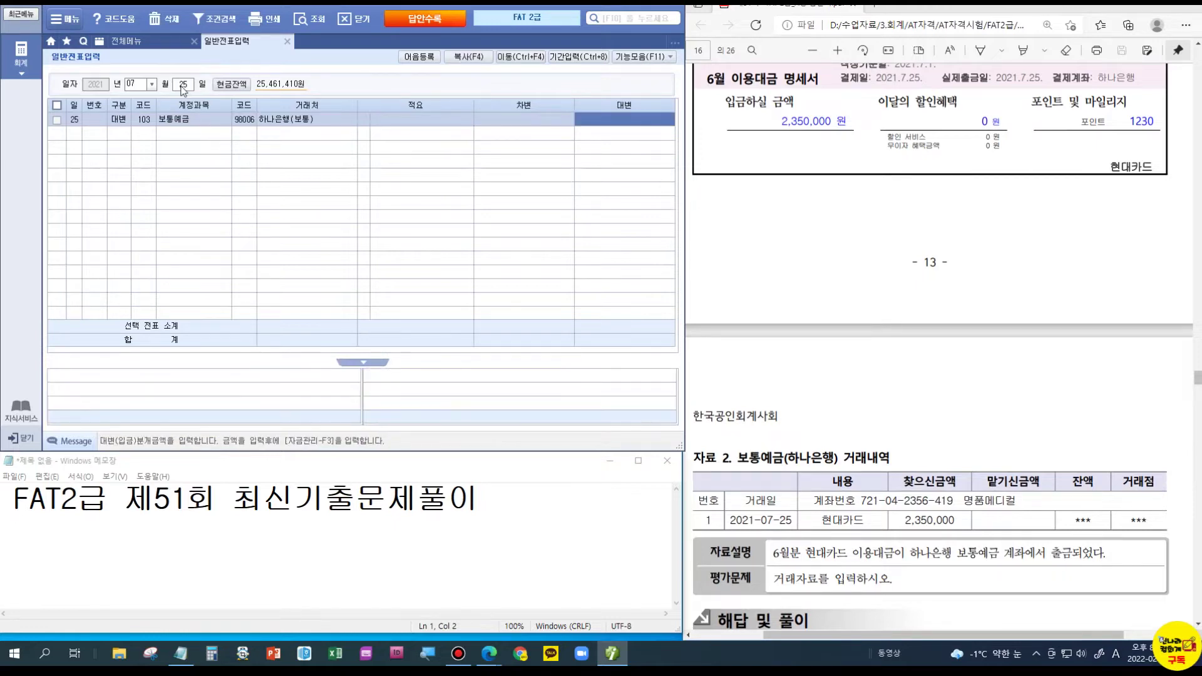
{"action": "type", "text": "2350000"}
{"action": "key", "text": "Return"}
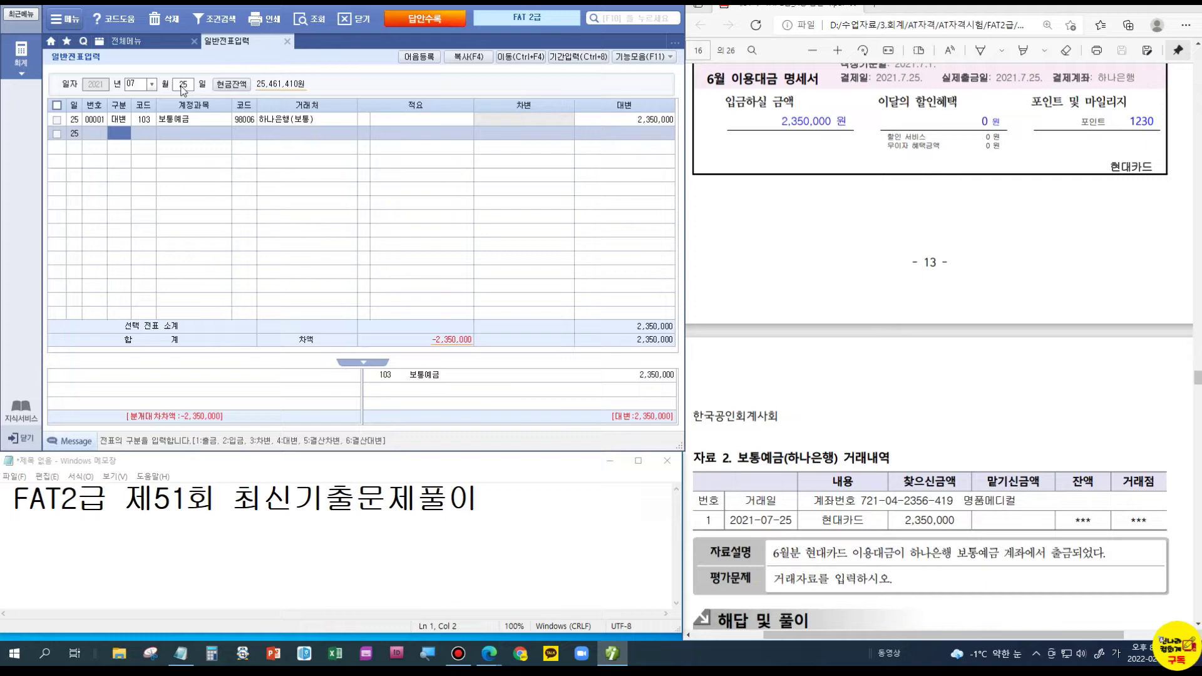
- Debit 253 미지급금 for partner 99605 현대카드 2,350,000 to balance the voucher
{"action": "type", "text": "3253"}
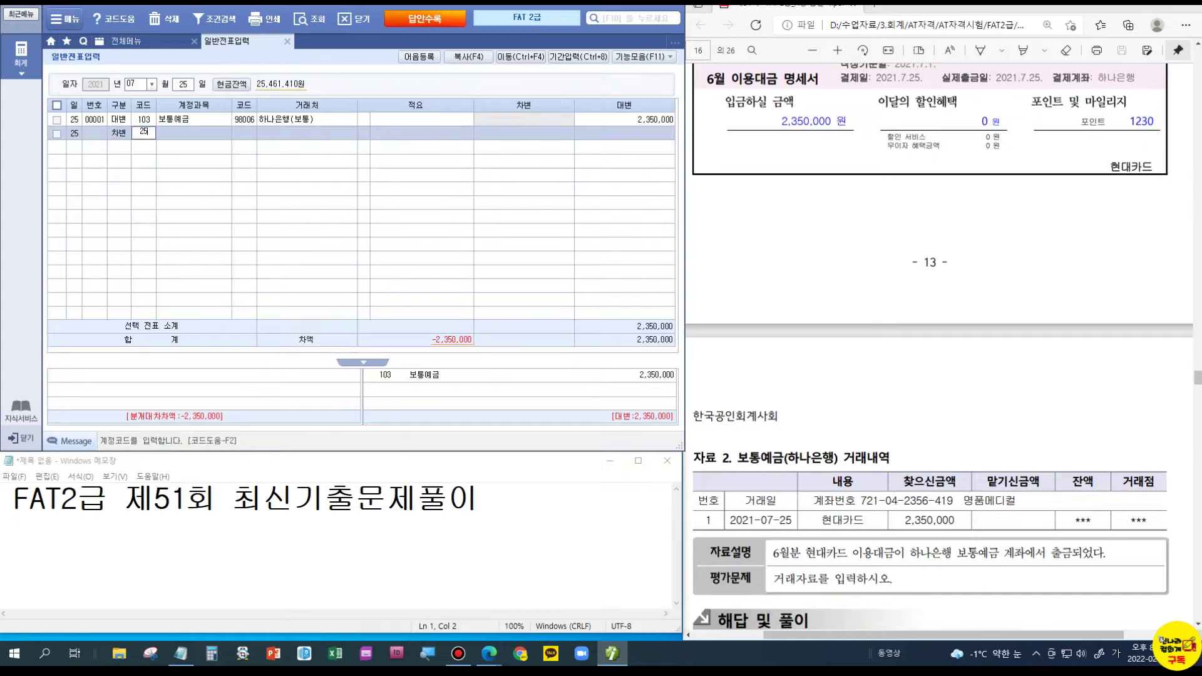
{"action": "key", "text": "Return"}
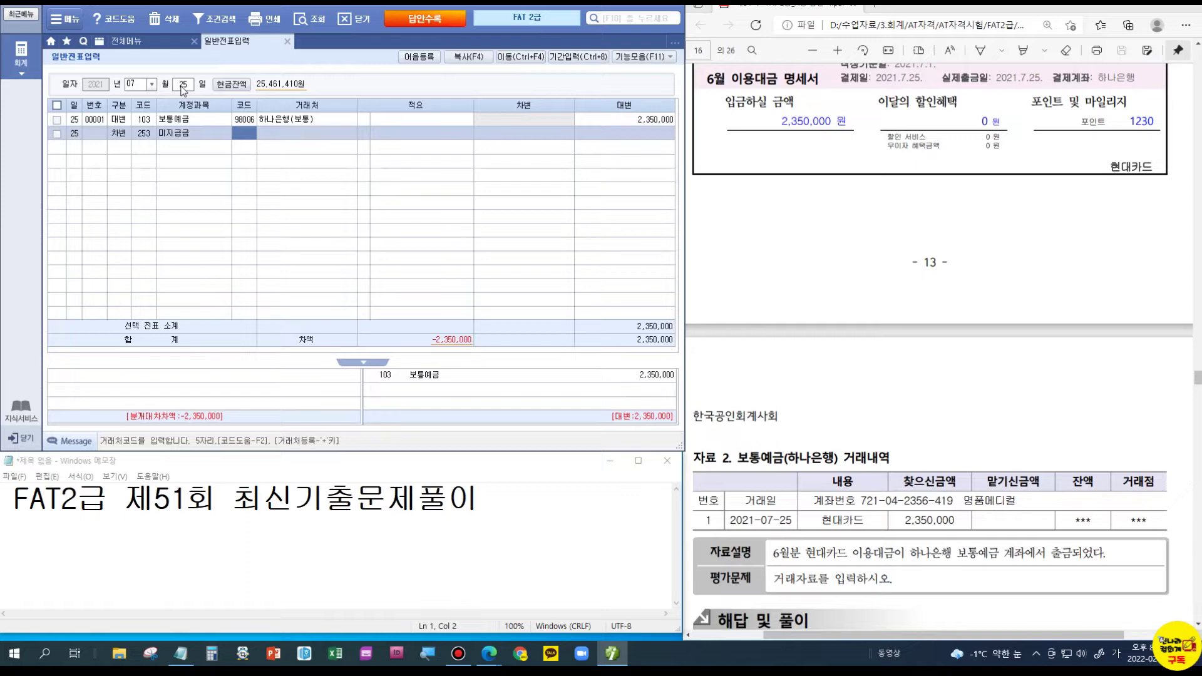
{"action": "type", "text": "99605"}
{"action": "key", "text": "Return"}
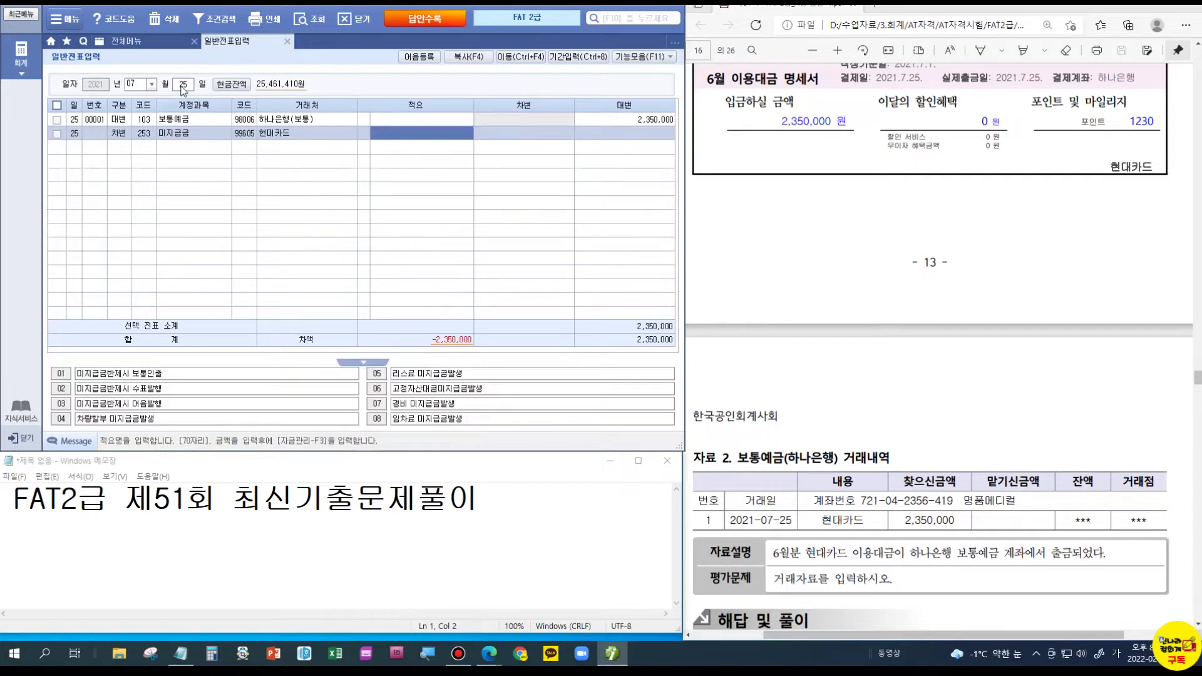
{"action": "key", "text": "Return"}
{"action": "type", "text": "2350000"}
{"action": "key", "text": "Return"}
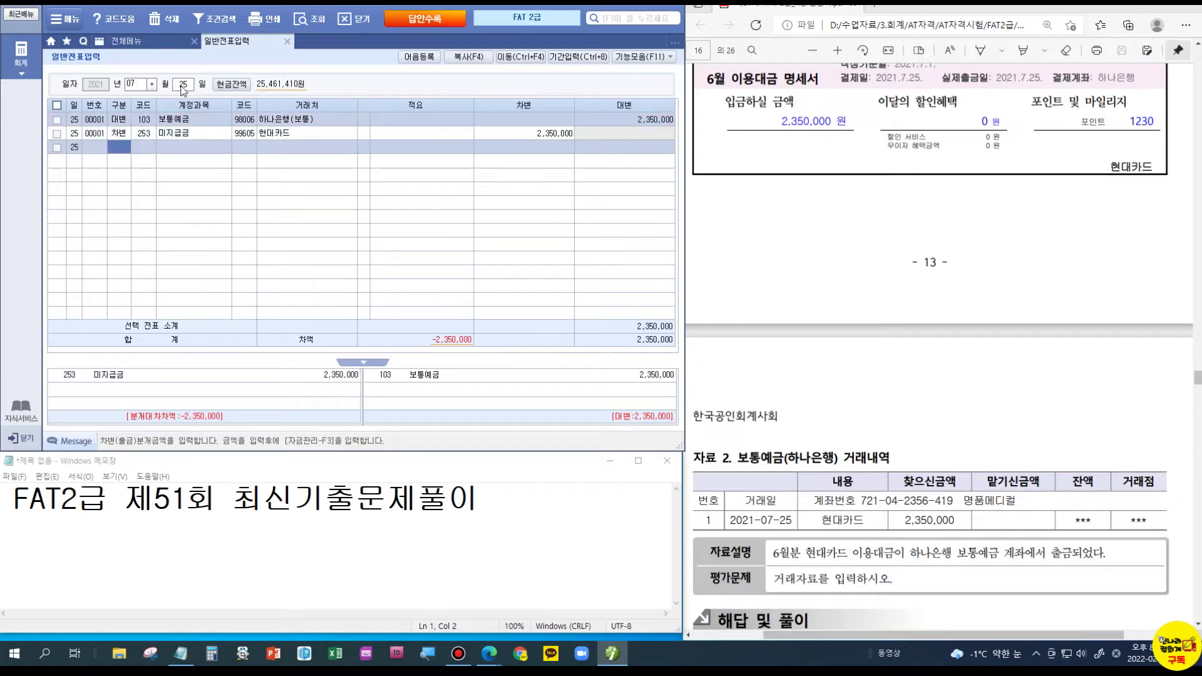
{"action": "scroll", "coordinate": [845, 501], "scroll_direction": "down", "scroll_amount": 3}
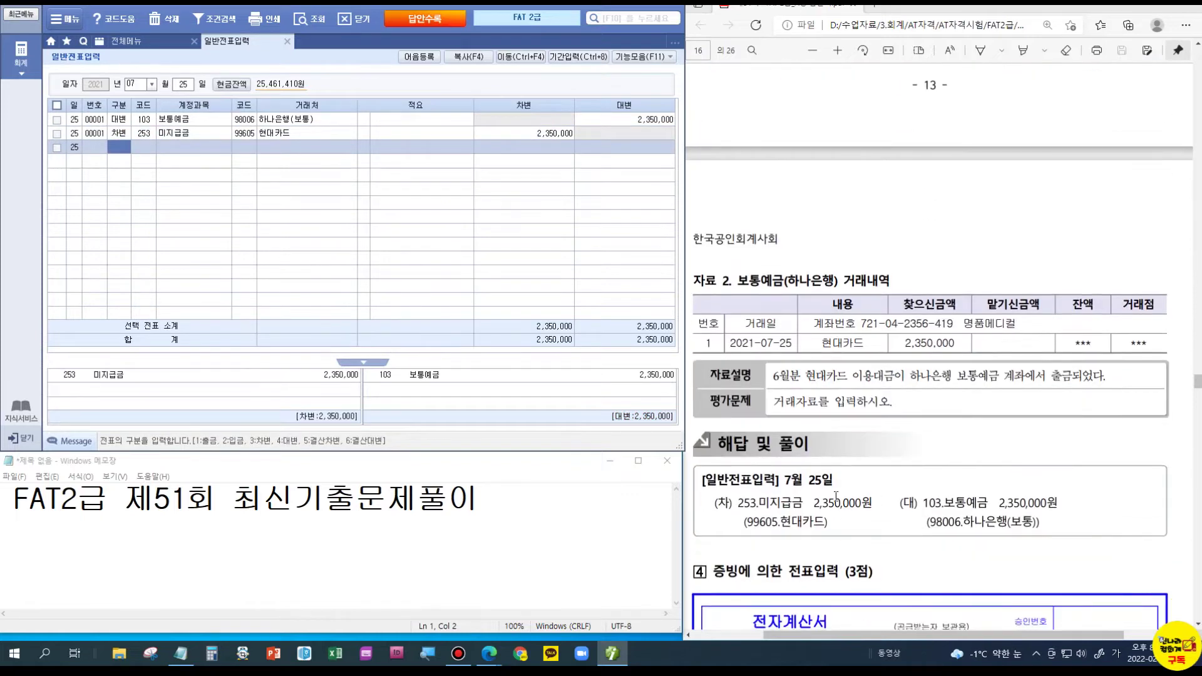
{"action": "scroll", "coordinate": [851, 494], "scroll_direction": "down", "scroll_amount": 3}
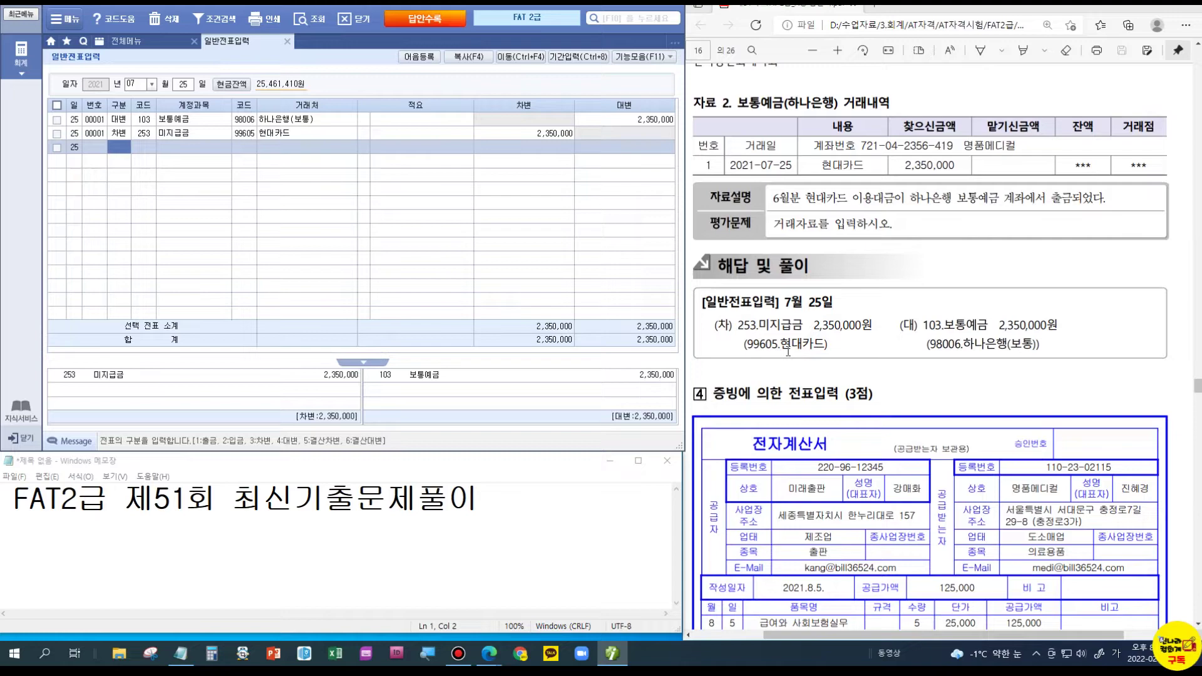
{"action": "scroll", "coordinate": [867, 352], "scroll_direction": "down", "scroll_amount": 3}
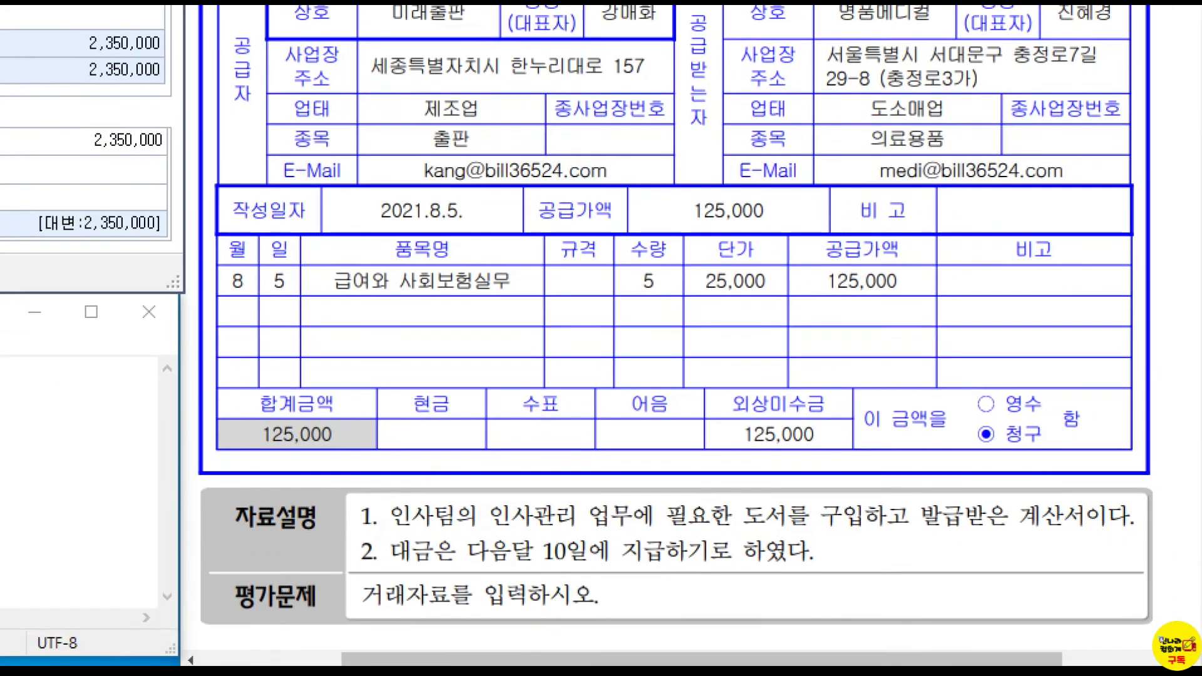
{"action": "mouse_move", "coordinate": [756, 477]}
{"action": "left_mouse_down"}
{"action": "mouse_move", "coordinate": [804, 495]}
{"action": "mouse_move", "coordinate": [819, 464]}
{"action": "left_mouse_up"}
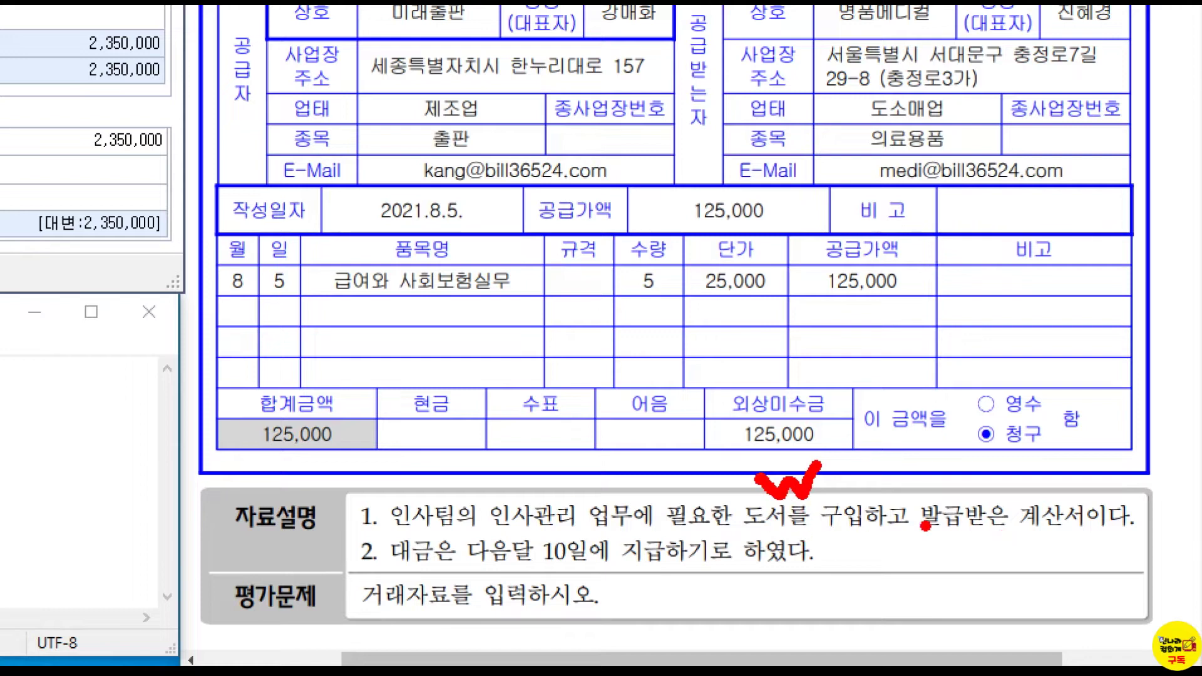
{"action": "left_click_drag", "start_coordinate": [1013, 537], "coordinate": [1101, 537]}
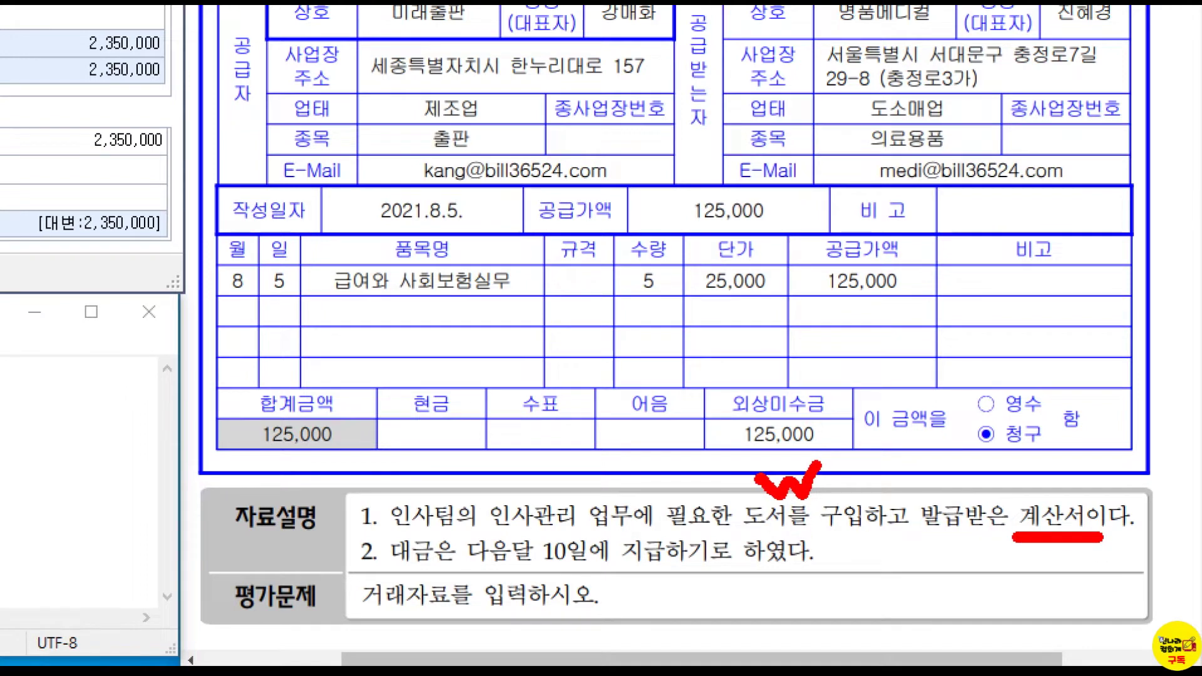
{"action": "left_click_drag", "start_coordinate": [438, 569], "coordinate": [557, 570]}
{"action": "key", "text": "Escape"}
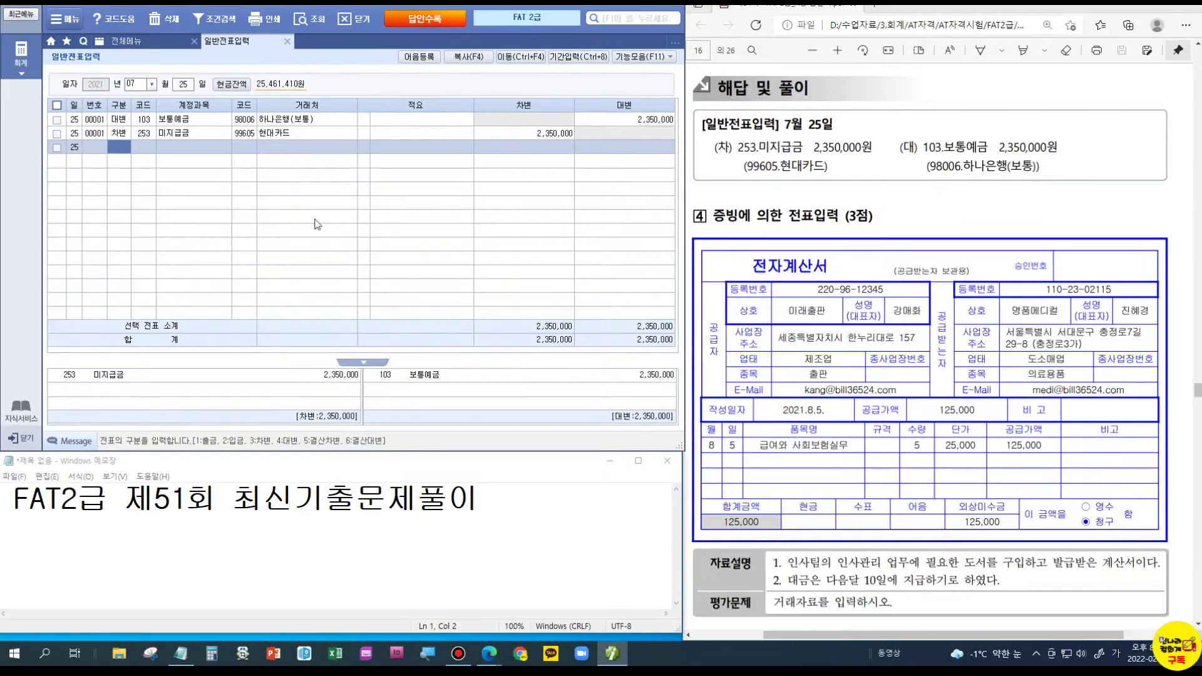
- Date a new voucher August 5 and debit 826 도서인쇄비, found by searching 도서, 125,000
{"action": "left_click", "coordinate": [130, 84]}
{"action": "type", "text": "08"}
{"action": "key", "text": "Return"}
{"action": "type", "text": "05"}
{"action": "key", "text": "Return"}
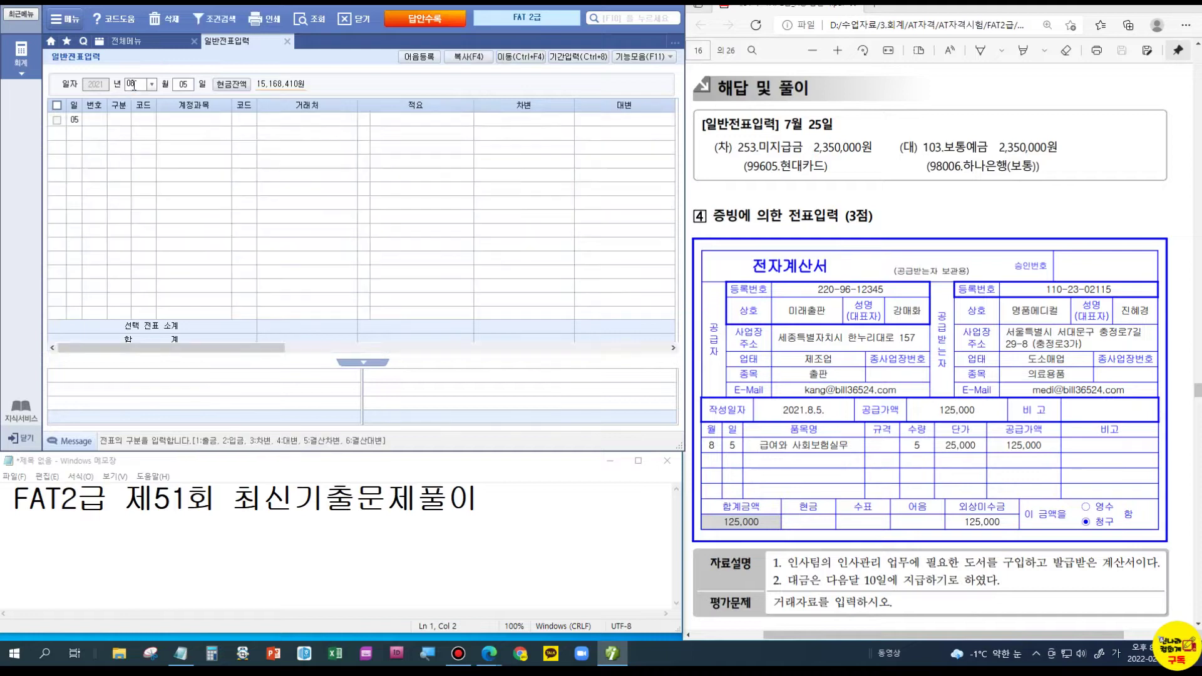
{"action": "type", "text": "3"}
{"action": "key", "text": "Return"}
{"action": "type", "text": "도서"}
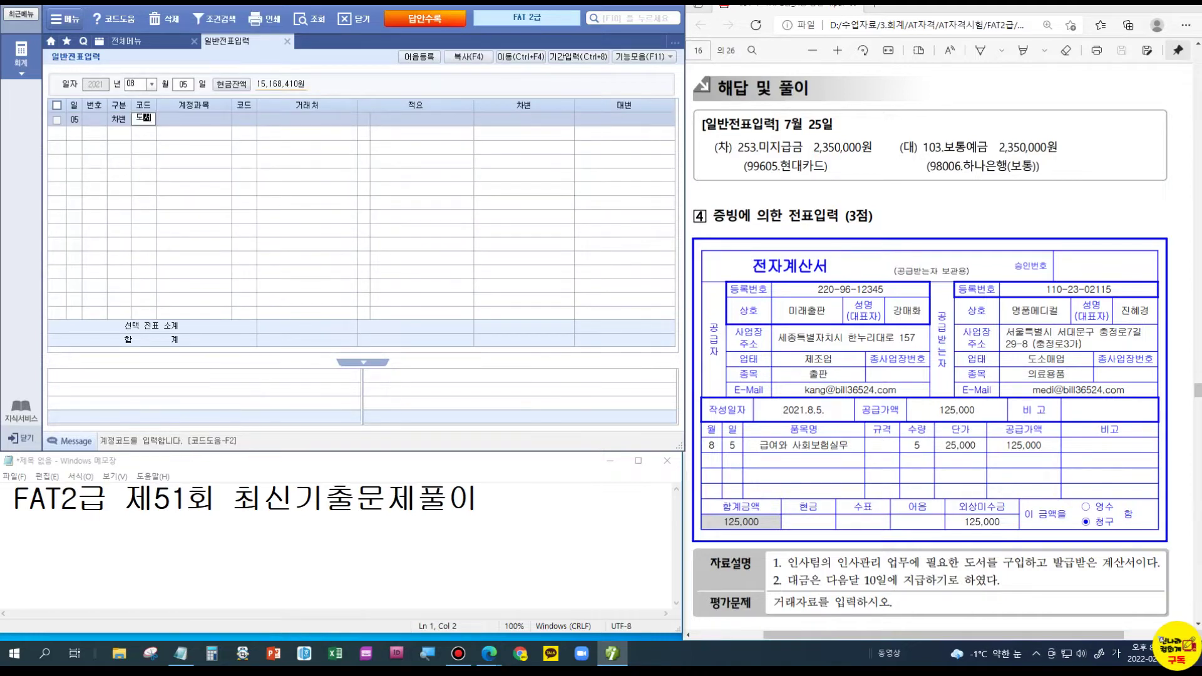
{"action": "key", "text": "Return"}
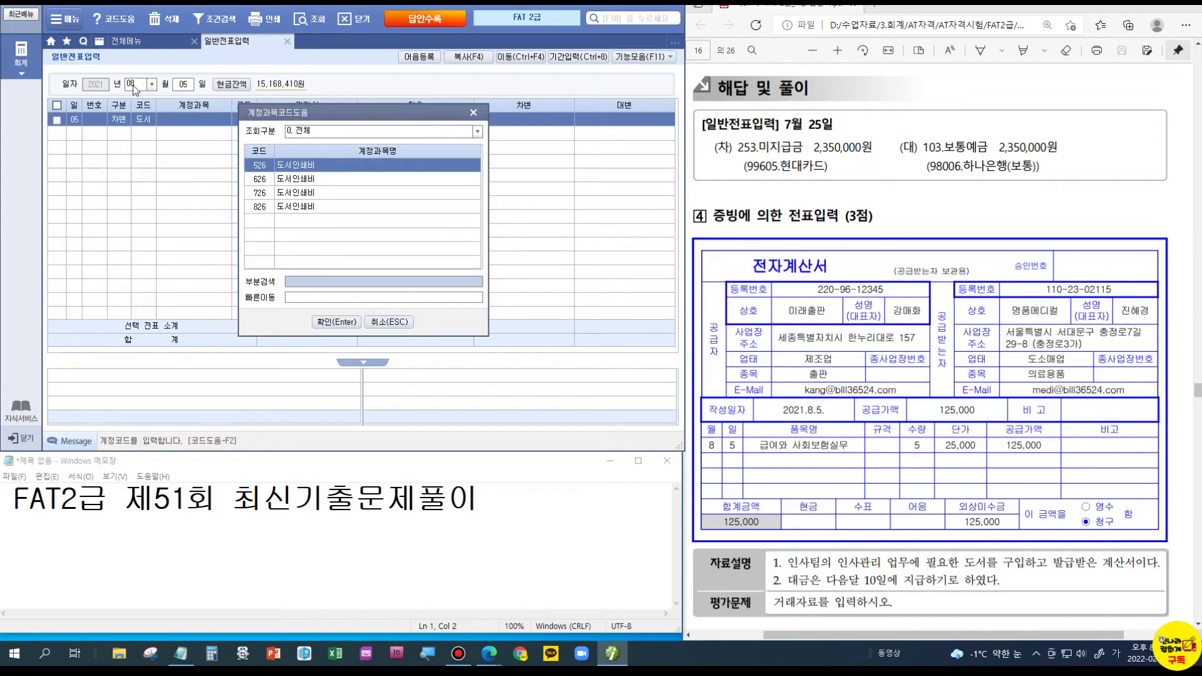
{"action": "key", "text": "Down"}
{"action": "key", "text": "Down"}
{"action": "key", "text": "Down"}
{"action": "key", "text": "Return"}
{"action": "key", "text": "Return"}
{"action": "key", "text": "Return"}
{"action": "key", "text": "Return"}
{"action": "type", "text": "1250000"}
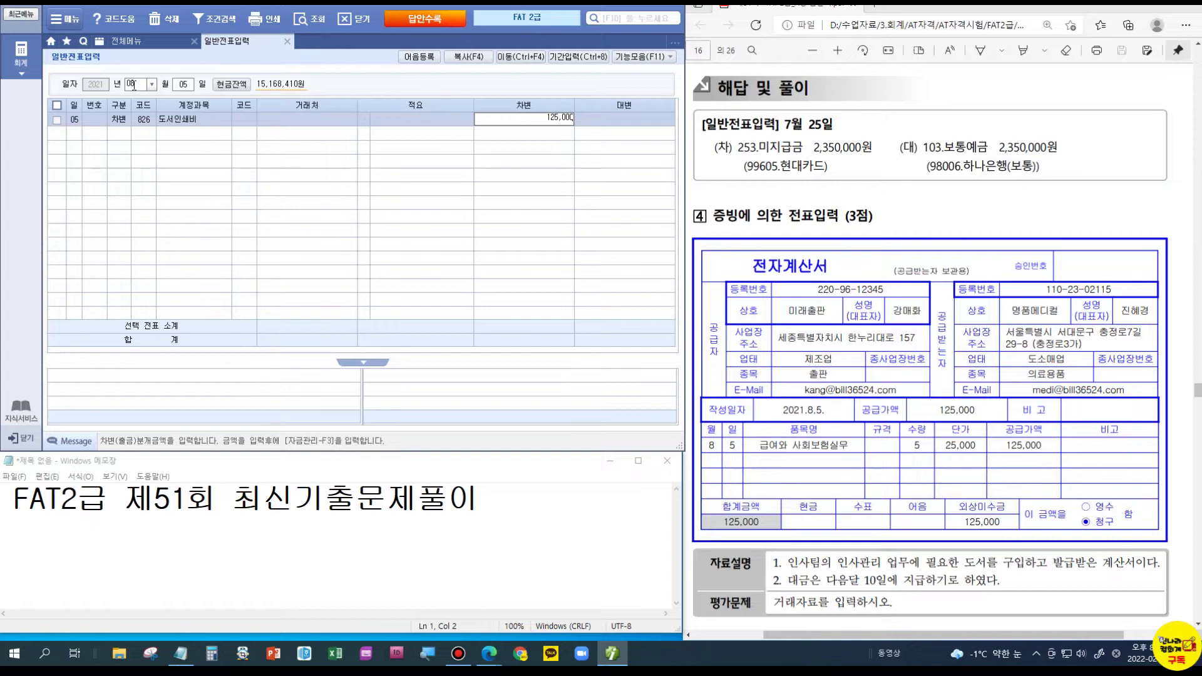
{"action": "key", "text": "Return"}
- Credit 253 미지급금 for partner 131 미래출판 125,000 to balance the voucher
{"action": "type", "text": "4"}
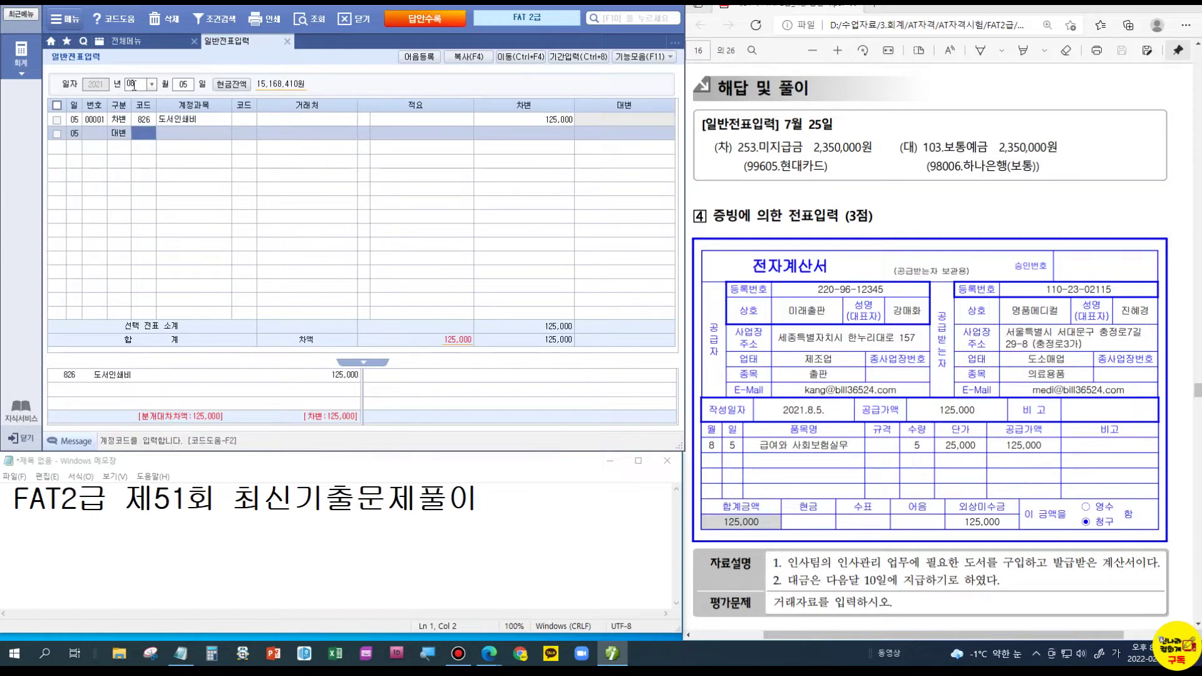
{"action": "type", "text": "253"}
{"action": "key", "text": "Return"}
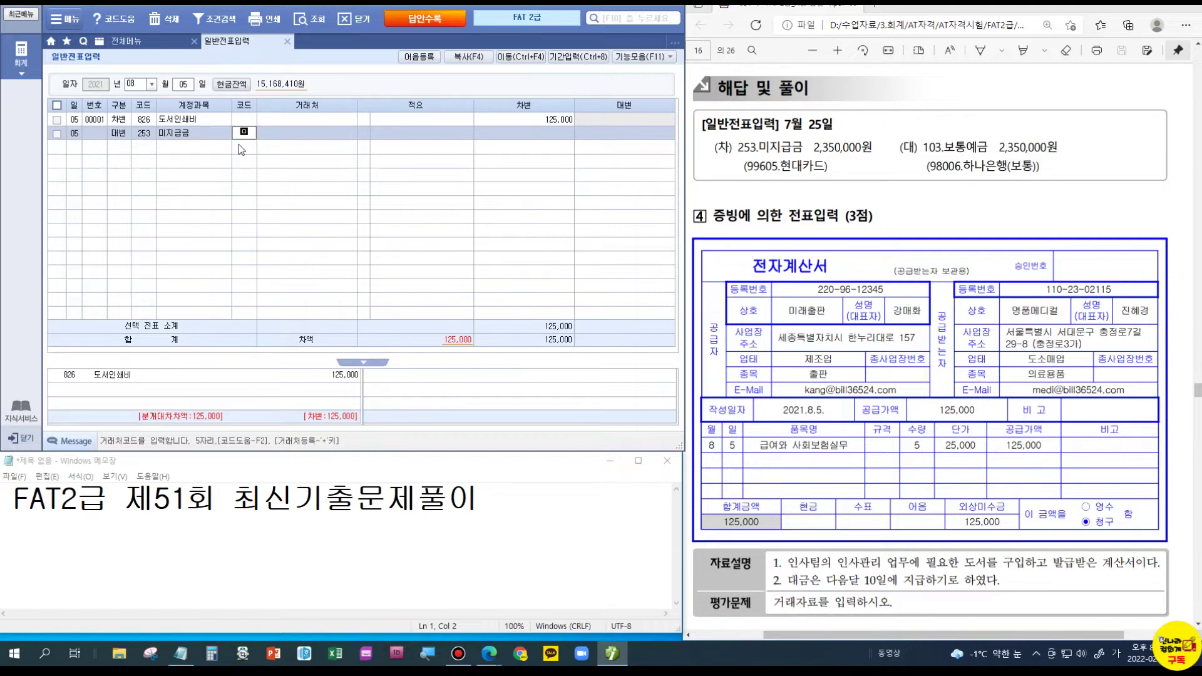
{"action": "type", "text": "131"}
{"action": "key", "text": "Return"}
{"action": "key", "text": "Return"}
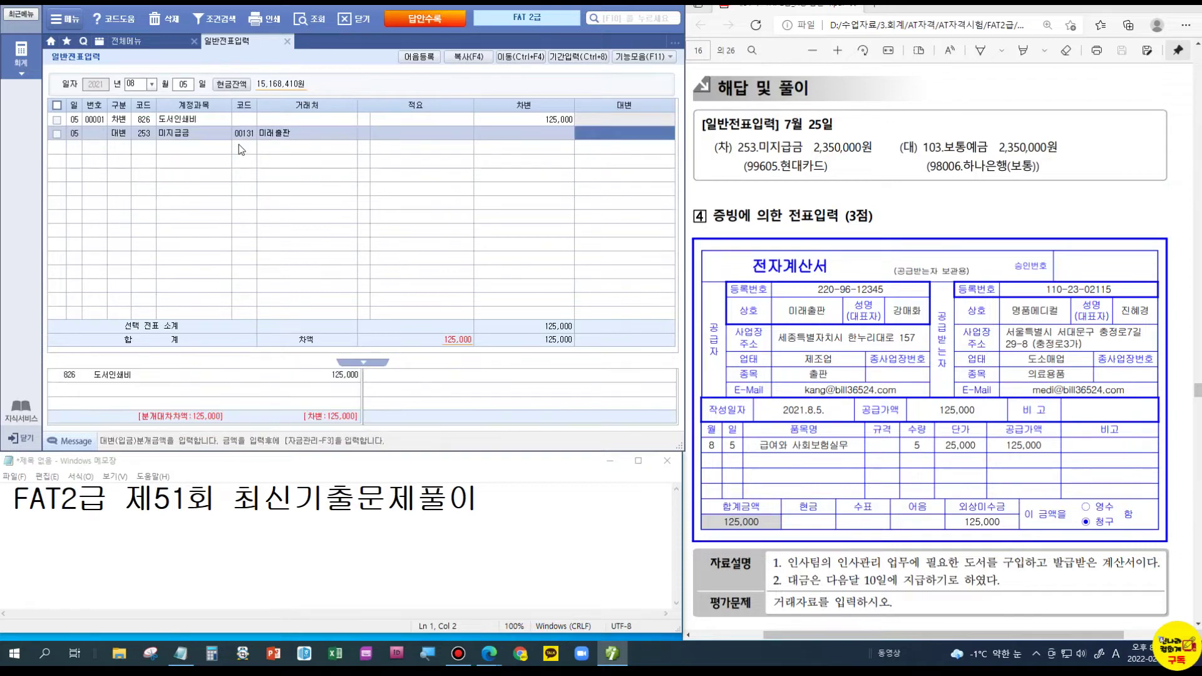
{"action": "type", "text": "1250000"}
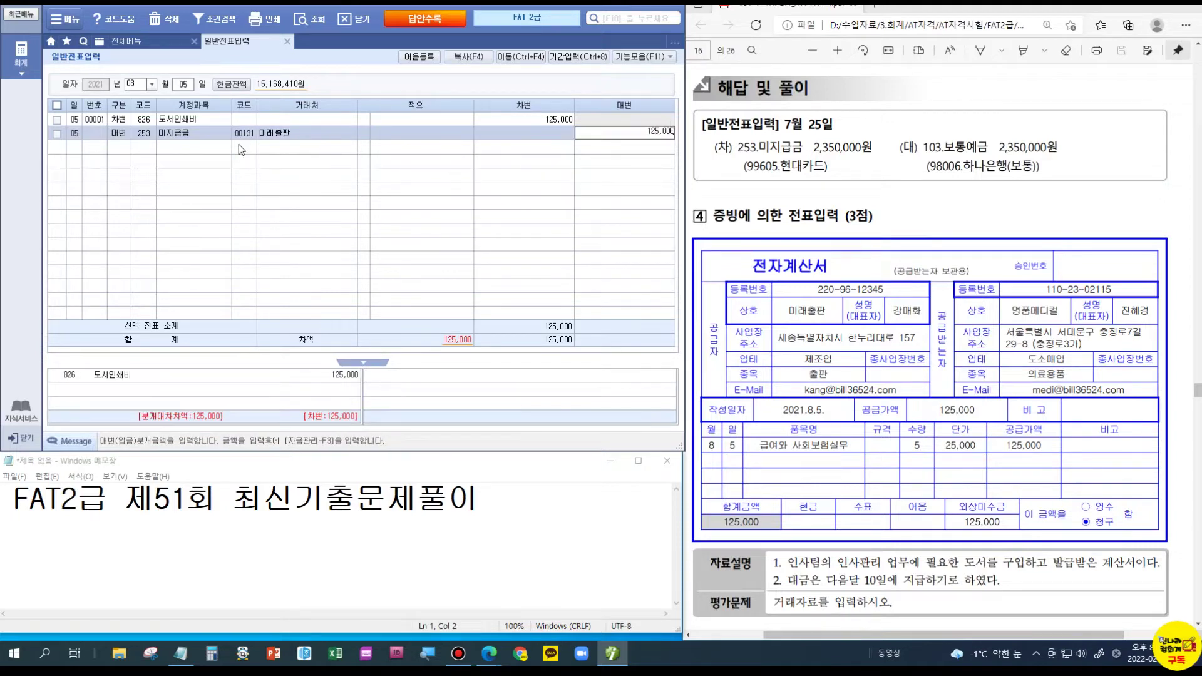
{"action": "key", "text": "Return"}
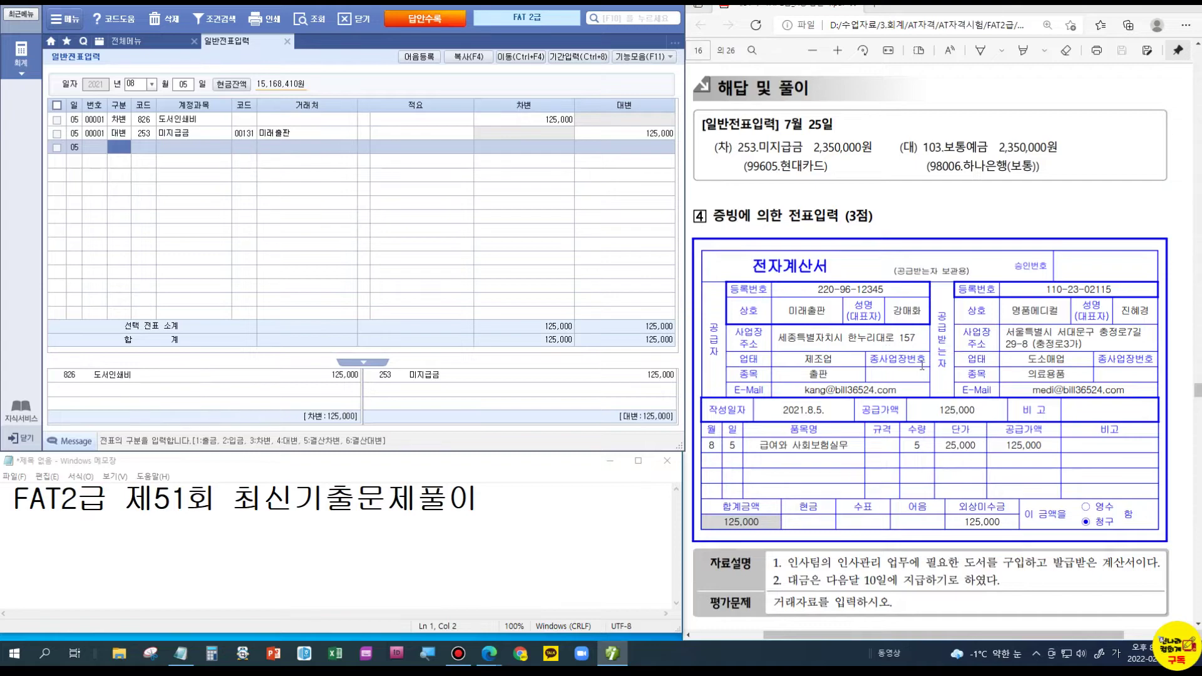
{"action": "scroll", "coordinate": [912, 368], "scroll_direction": "down", "scroll_amount": 10}
{"action": "scroll", "coordinate": [912, 371], "scroll_direction": "down", "scroll_amount": 1}
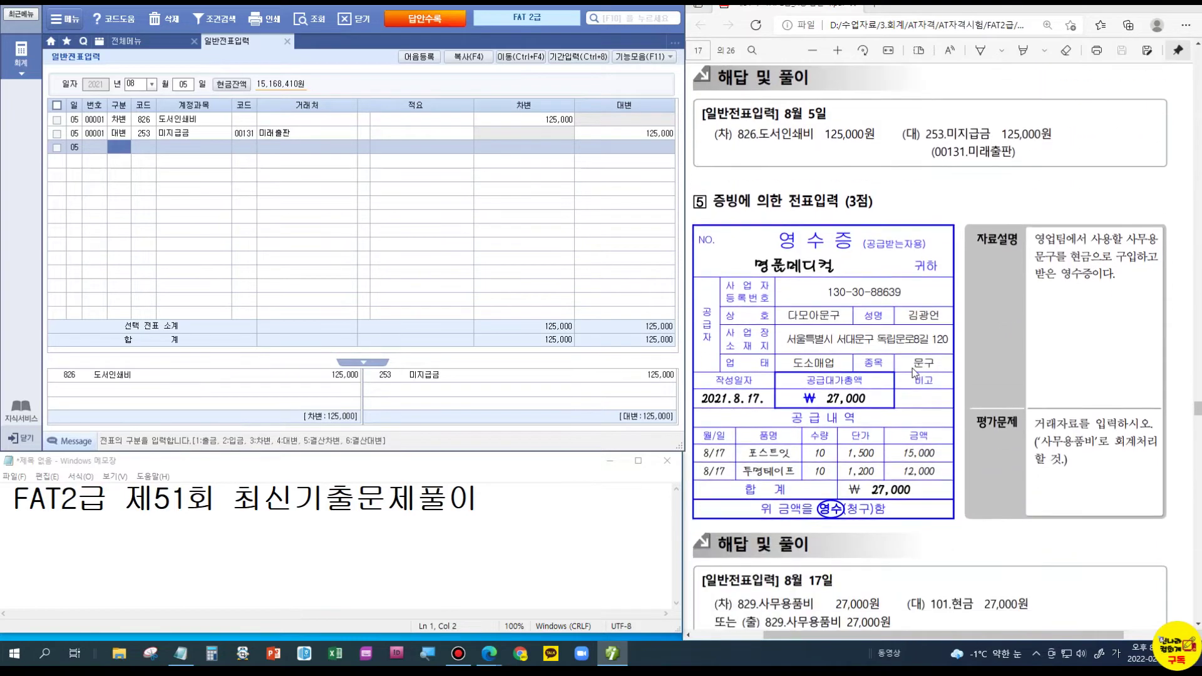
{"action": "key", "text": "ctrl"}
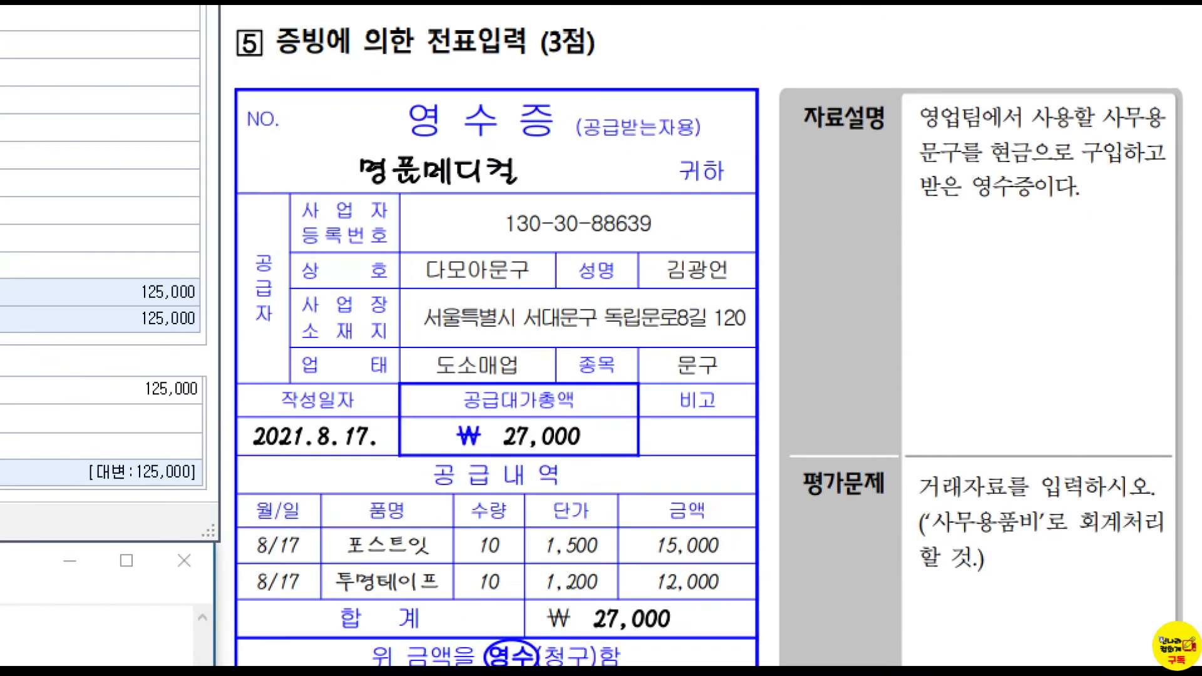
{"action": "mouse_move", "coordinate": [904, 499]}
{"action": "left_mouse_down"}
{"action": "mouse_move", "coordinate": [1008, 548]}
{"action": "mouse_move", "coordinate": [1180, 587]}
{"action": "left_mouse_up"}
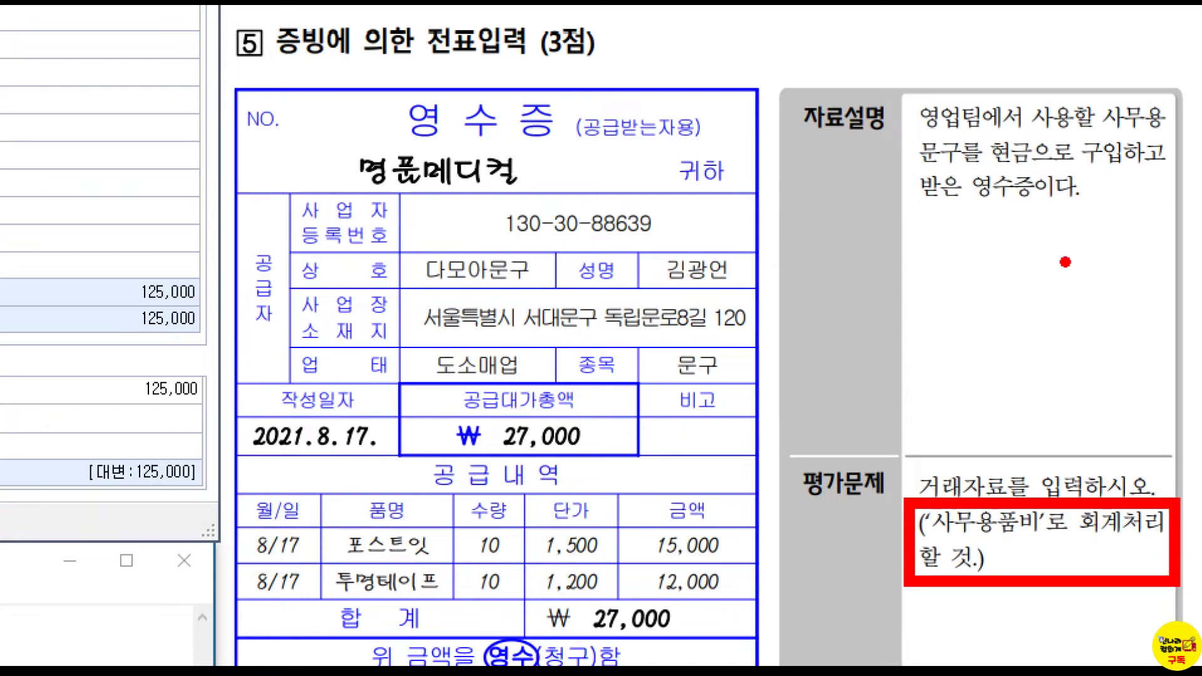
{"action": "left_click_drag", "start_coordinate": [988, 173], "coordinate": [1039, 176]}
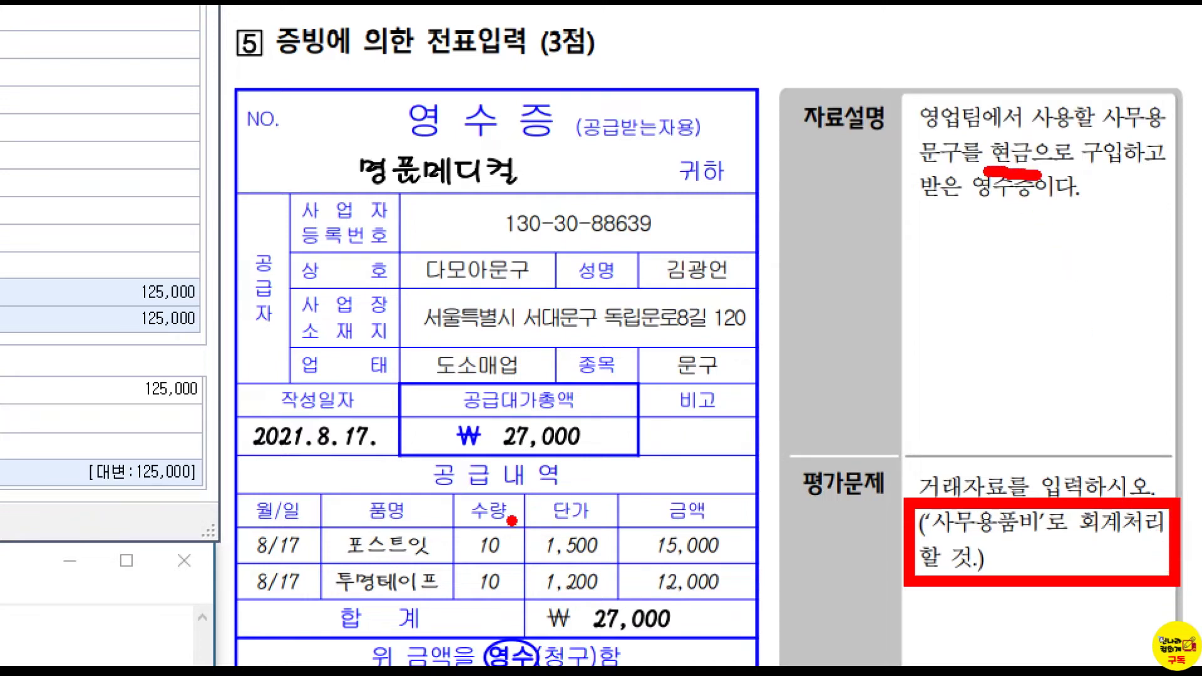
{"action": "key", "text": "Escape"}
- On the 17th, enter a 출금 row for 829 사무용품비, found by searching 사무, of 27,000
{"action": "left_click", "coordinate": [183, 83]}
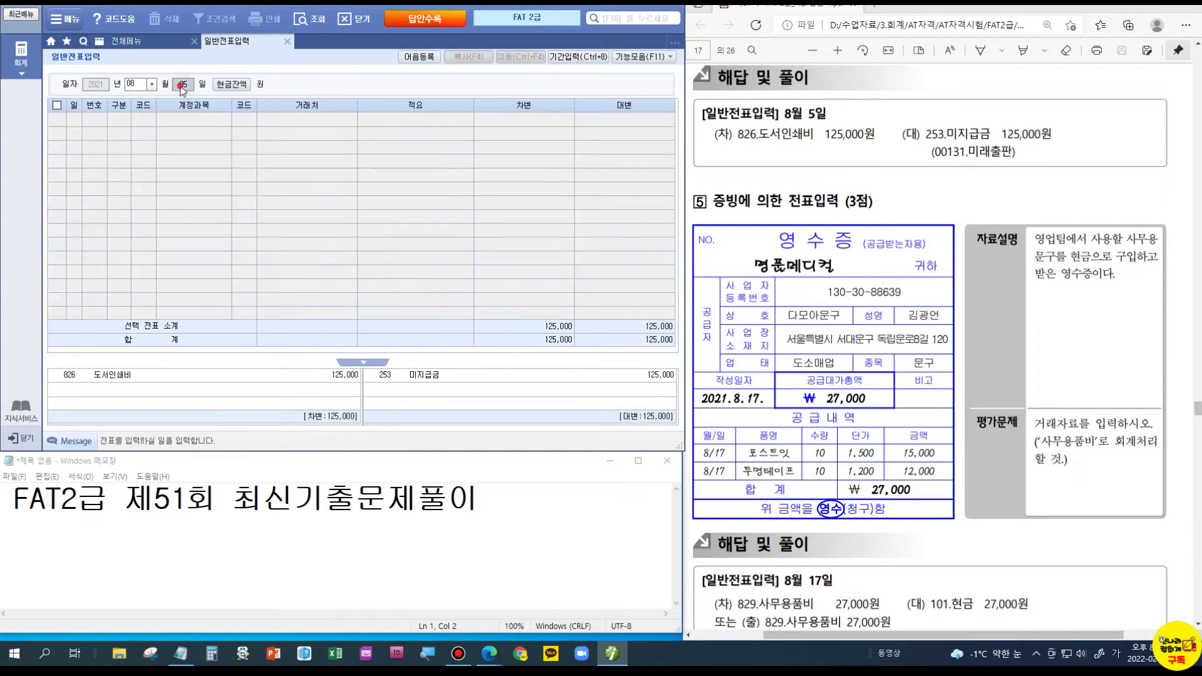
{"action": "type", "text": "17"}
{"action": "key", "text": "Return"}
{"action": "type", "text": "1"}
{"action": "key", "text": "Return"}
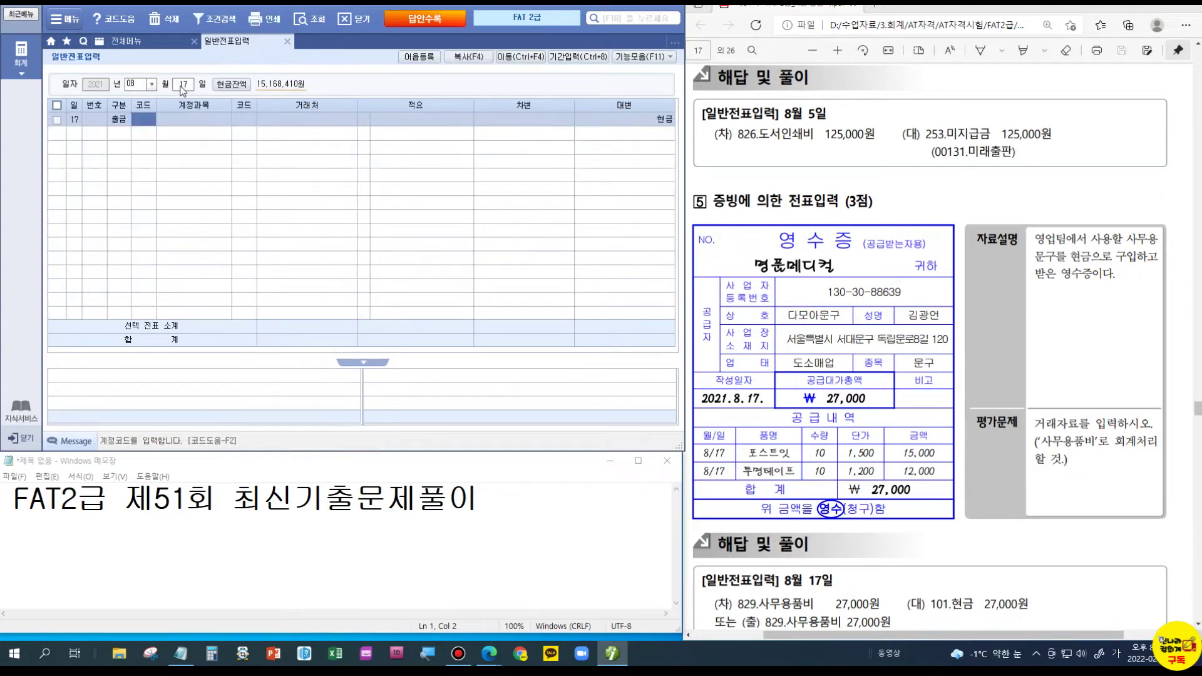
{"action": "type", "text": "사무"}
{"action": "key", "text": "Return"}
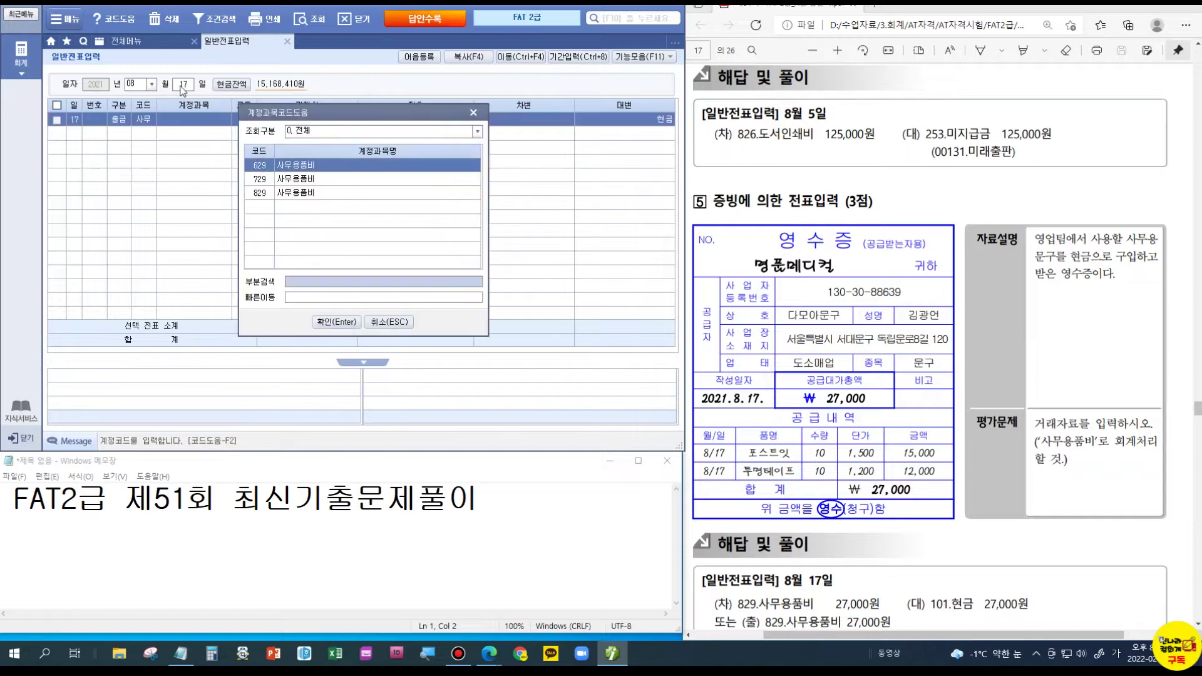
{"action": "key", "text": "Down"}
{"action": "key", "text": "Down"}
{"action": "key", "text": "Return"}
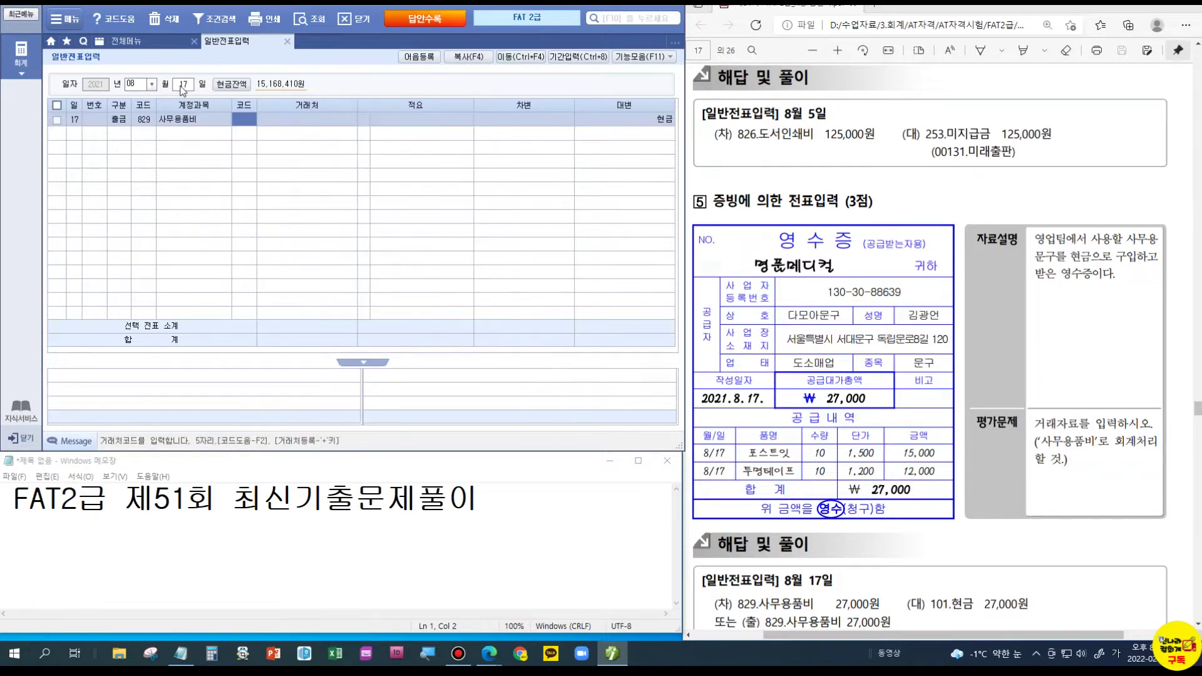
{"action": "key", "text": "Return"}
{"action": "key", "text": "Return"}
{"action": "type", "text": "27000"}
{"action": "key", "text": "Return"}
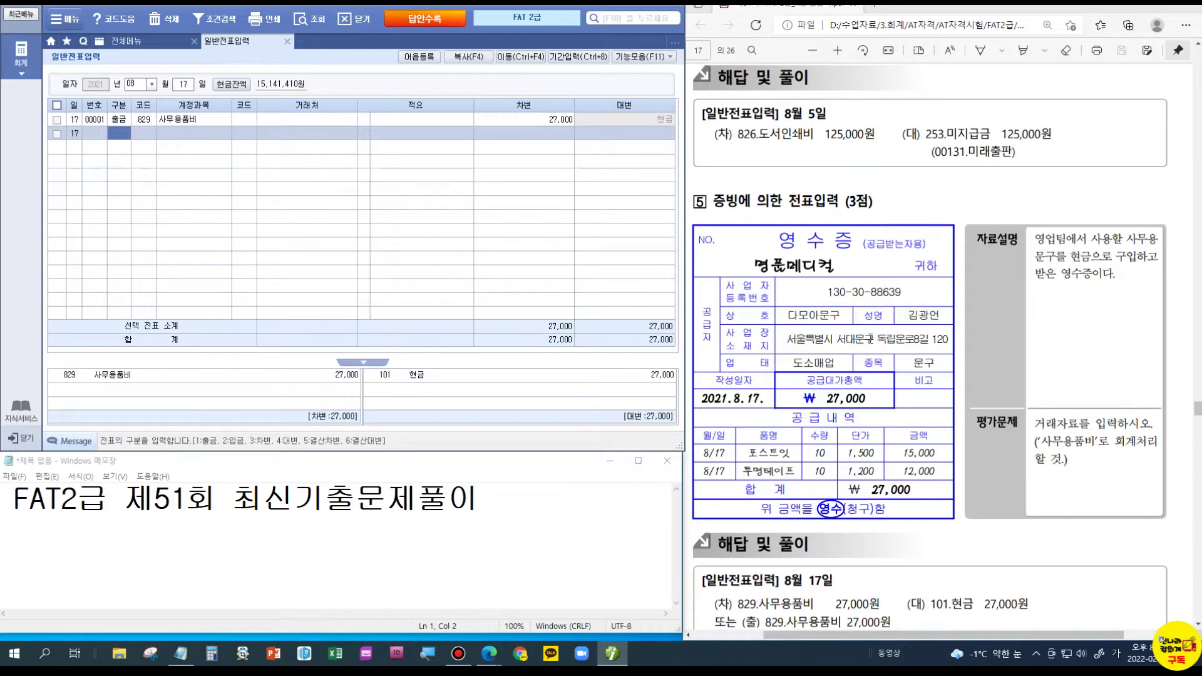
- Date a new voucher September 15 and debit 815 수도광열비 73,840
{"action": "scroll", "coordinate": [870, 338], "scroll_direction": "down", "scroll_amount": 10}
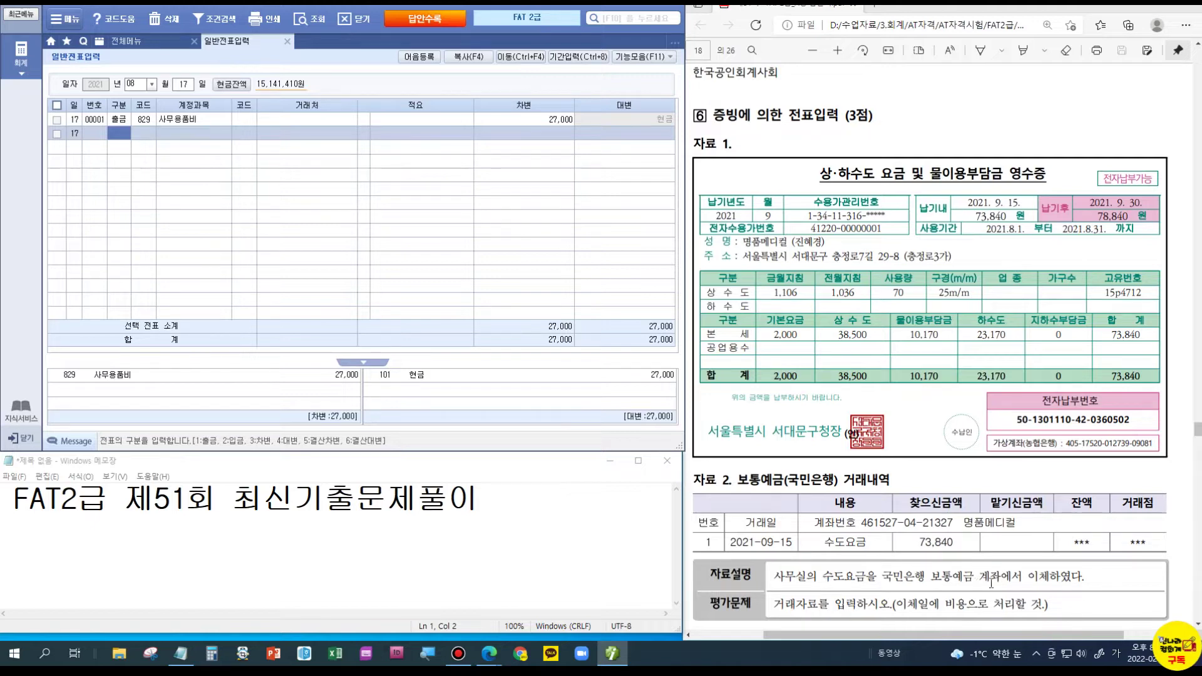
{"action": "left_click", "coordinate": [134, 83]}
{"action": "type", "text": "0"}
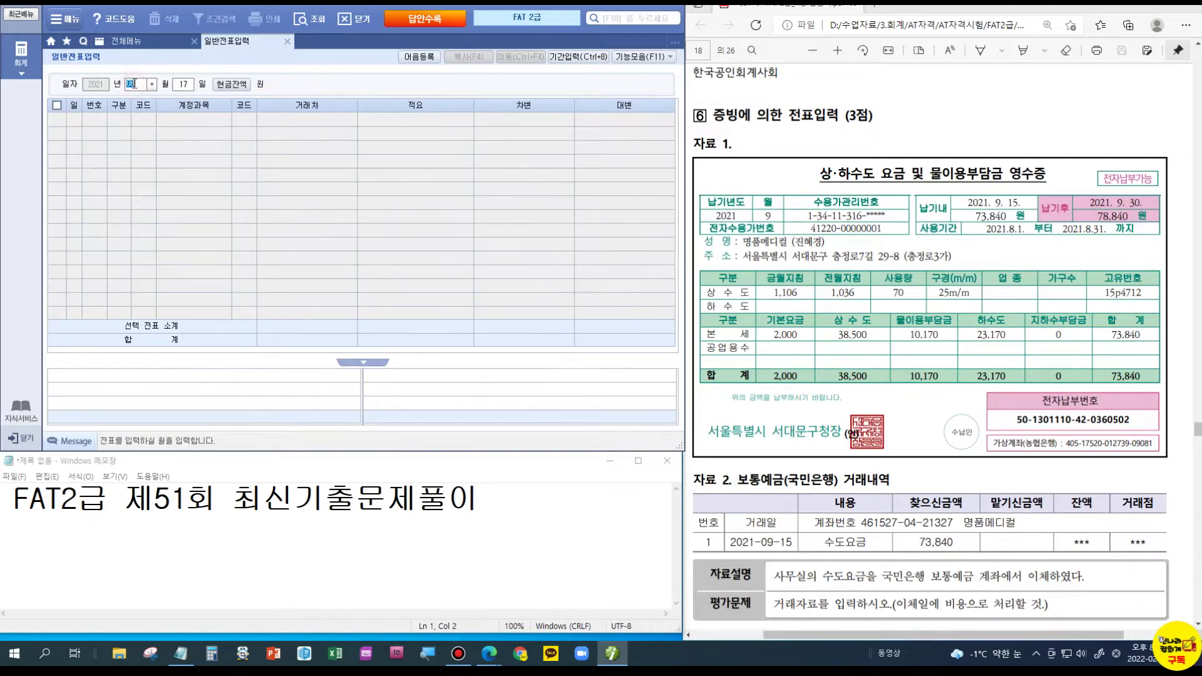
{"action": "type", "text": "9"}
{"action": "key", "text": "Return"}
{"action": "type", "text": "15"}
{"action": "key", "text": "Return"}
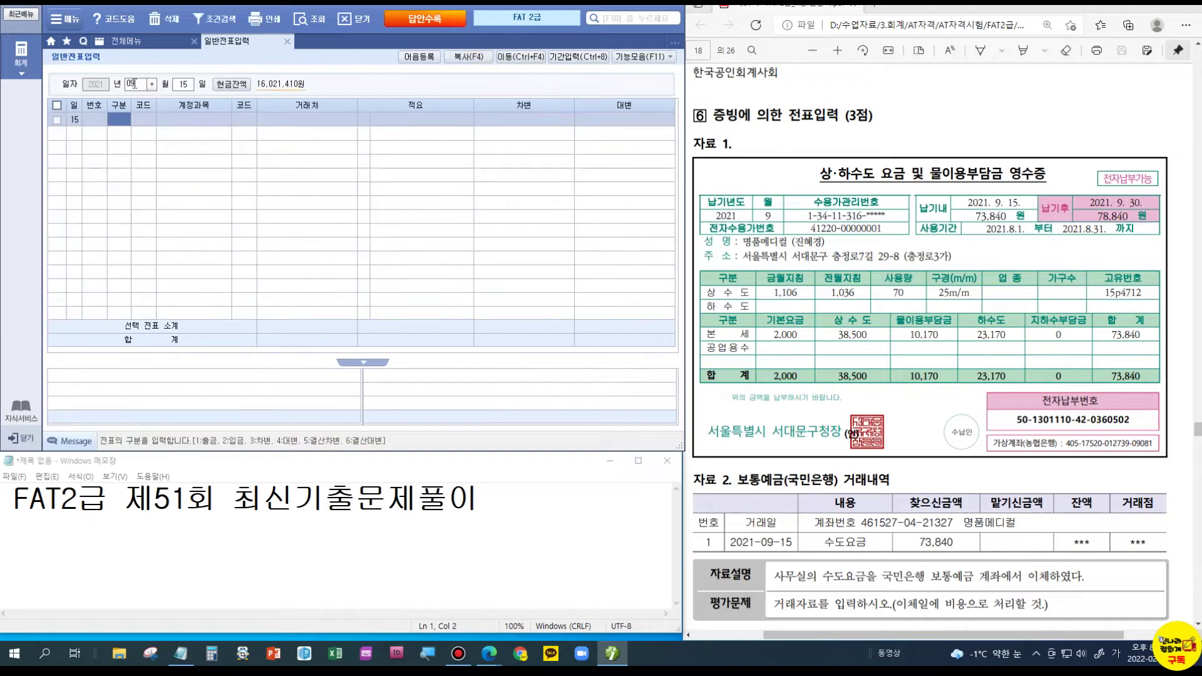
{"action": "type", "text": "3"}
{"action": "key", "text": "Return"}
{"action": "type", "text": "815"}
{"action": "key", "text": "Return"}
{"action": "key", "text": "Return"}
{"action": "key", "text": "Return"}
{"action": "key", "text": "Return"}
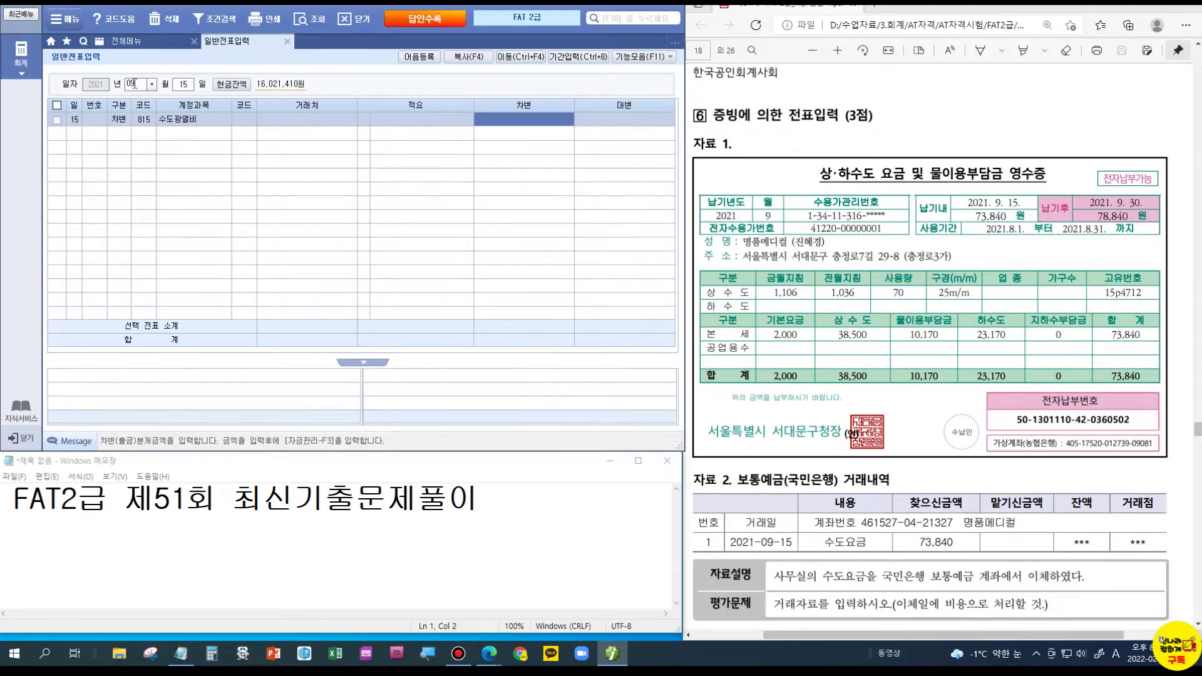
{"action": "type", "text": "7384"}
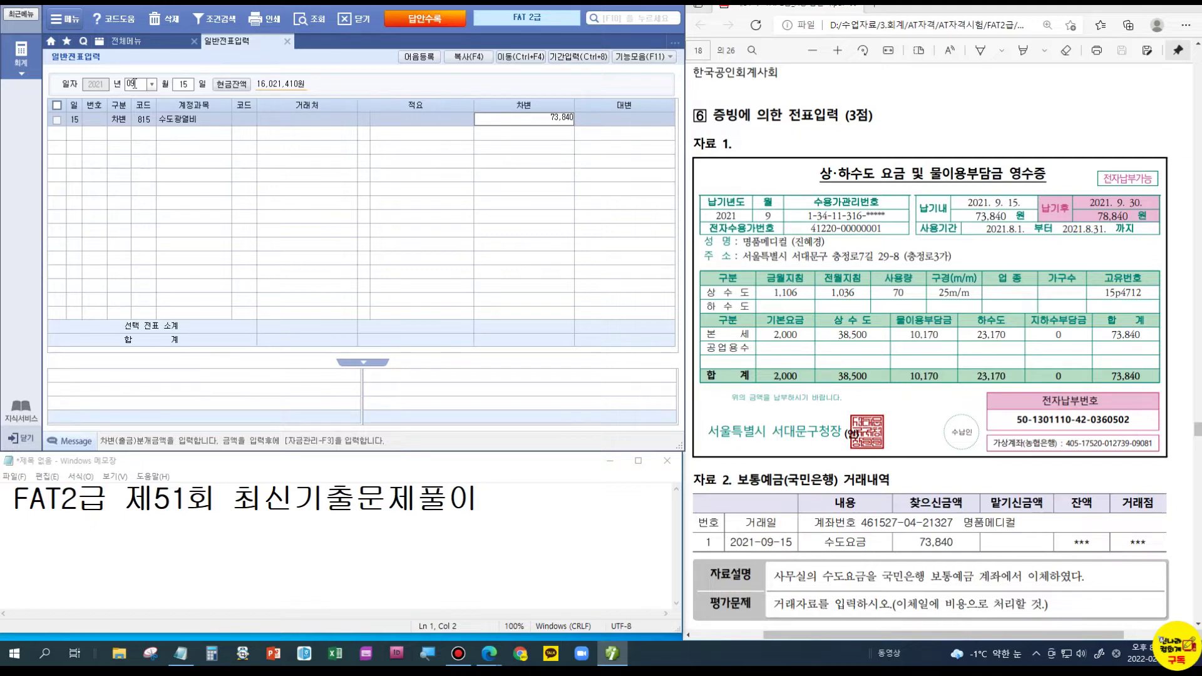
{"action": "key", "text": "Return"}
- Credit 103 보통예금 73,840 with 국민은행(보통), found by searching 국민, as partner
{"action": "type", "text": "4"}
{"action": "key", "text": "Return"}
{"action": "type", "text": "103"}
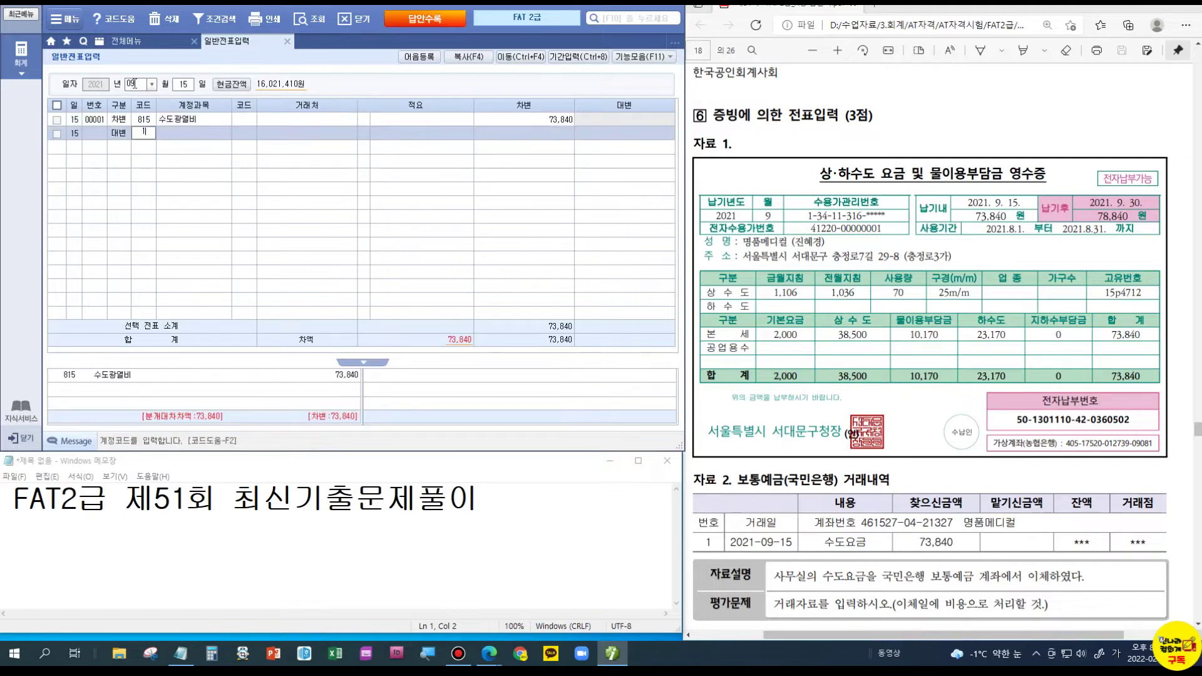
{"action": "key", "text": "Return"}
{"action": "type", "text": "국민"}
{"action": "key", "text": "Return"}
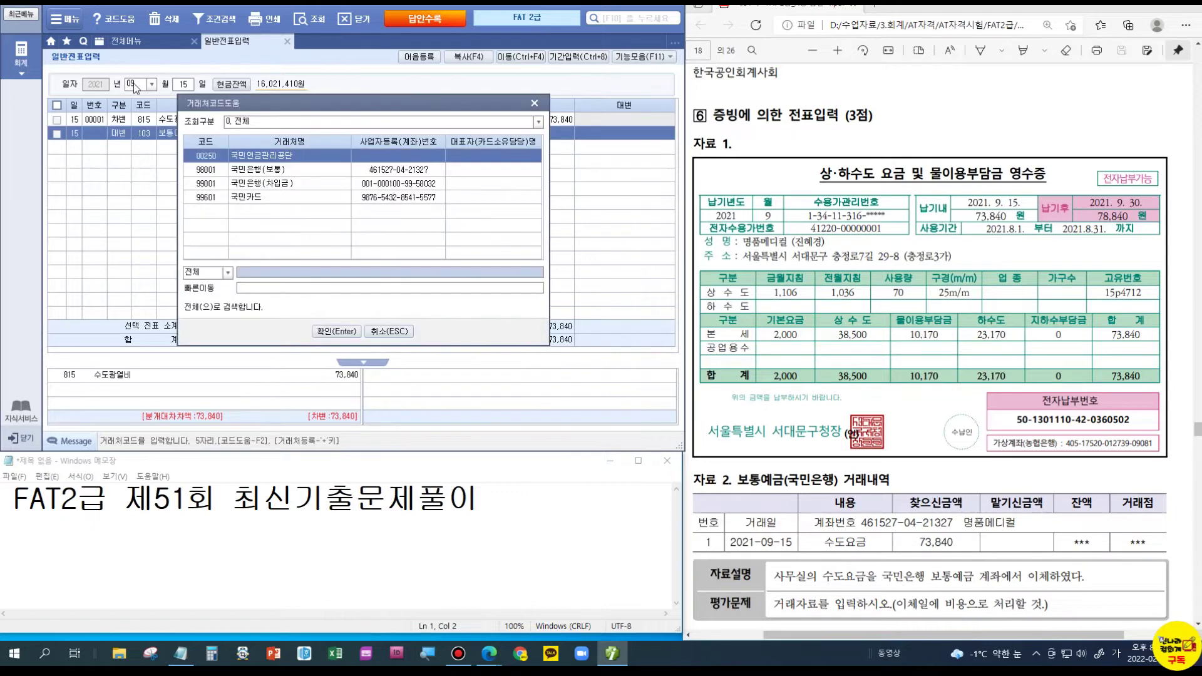
{"action": "key", "text": "Down"}
{"action": "key", "text": "Return"}
{"action": "type", "text": "73840"}
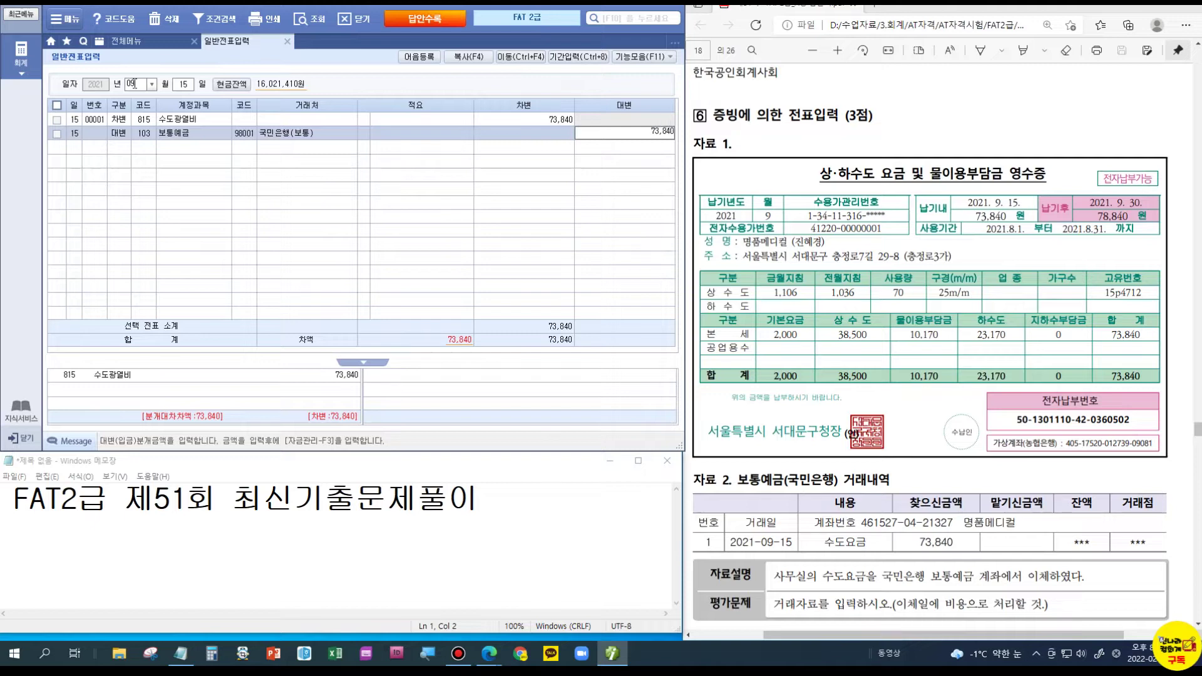
{"action": "key", "text": "Return"}
- Scroll the PDF to problem 7's 약속어음 발행거래 and enlarge the Notepad window
{"action": "scroll", "coordinate": [955, 472], "scroll_direction": "down", "scroll_amount": 4}
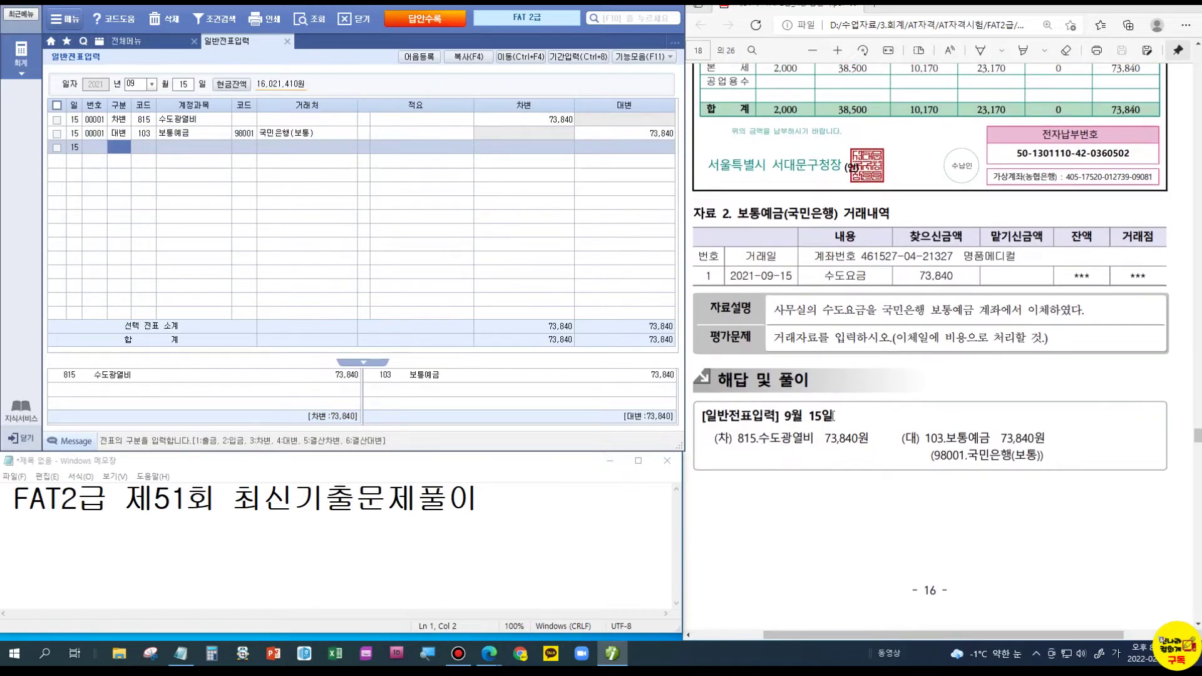
{"action": "scroll", "coordinate": [833, 415], "scroll_direction": "down", "scroll_amount": 8}
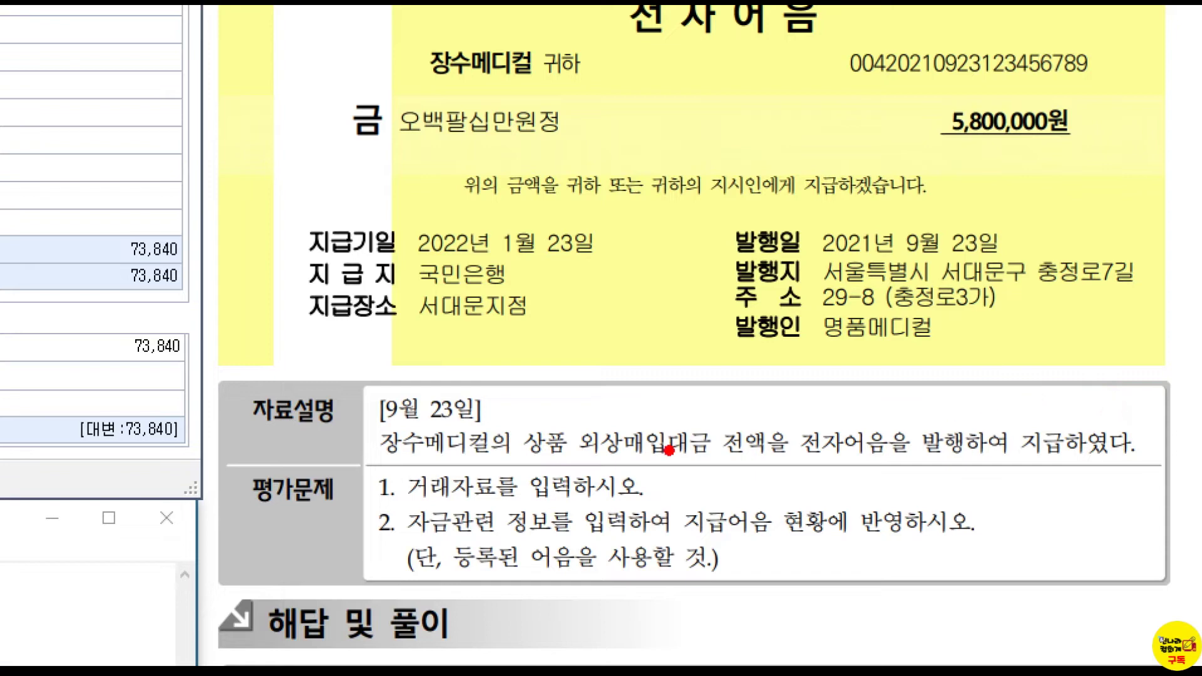
{"action": "left_click_drag", "start_coordinate": [665, 458], "coordinate": [713, 463]}
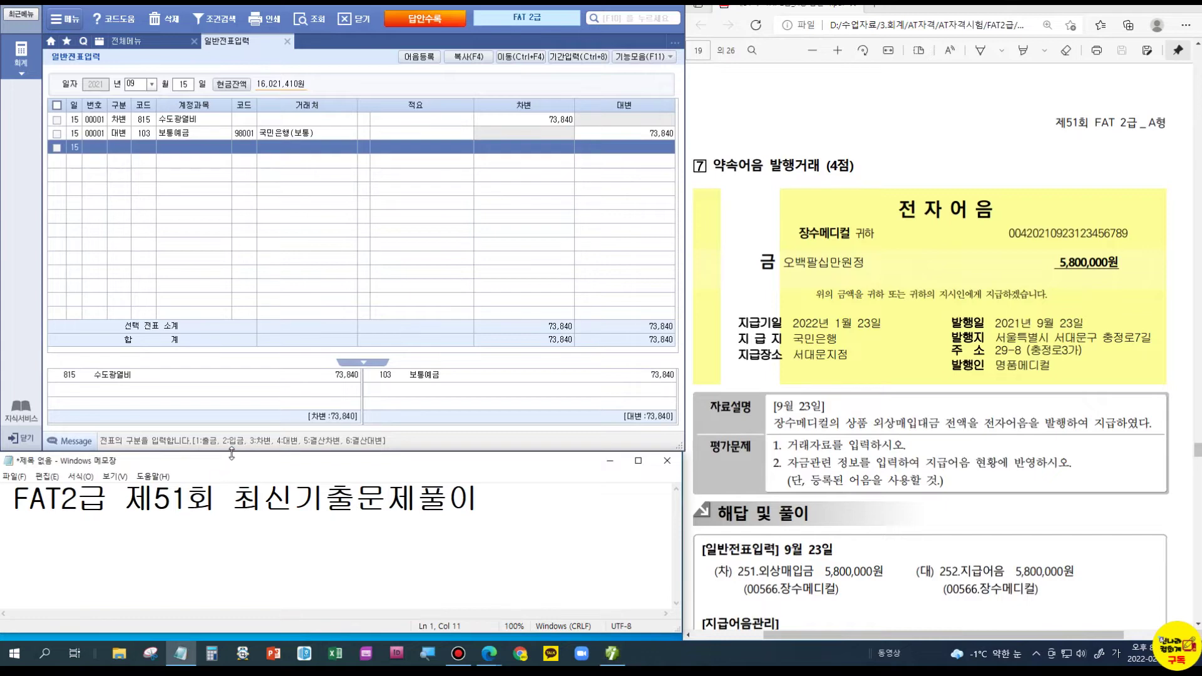
{"action": "left_click_drag", "start_coordinate": [231, 453], "coordinate": [245, 236]}
{"action": "left_click", "coordinate": [495, 288]}
- Write 상품 / 현금, then list 보통예금, 외상매입금, 지급어음, 받을어음 and 당좌예금 in the memo
{"action": "key", "text": "Return"}
{"action": "key", "text": "Return"}
{"action": "type", "text": "사ㅇ품    "}
{"action": "type", "text": "/현금"}
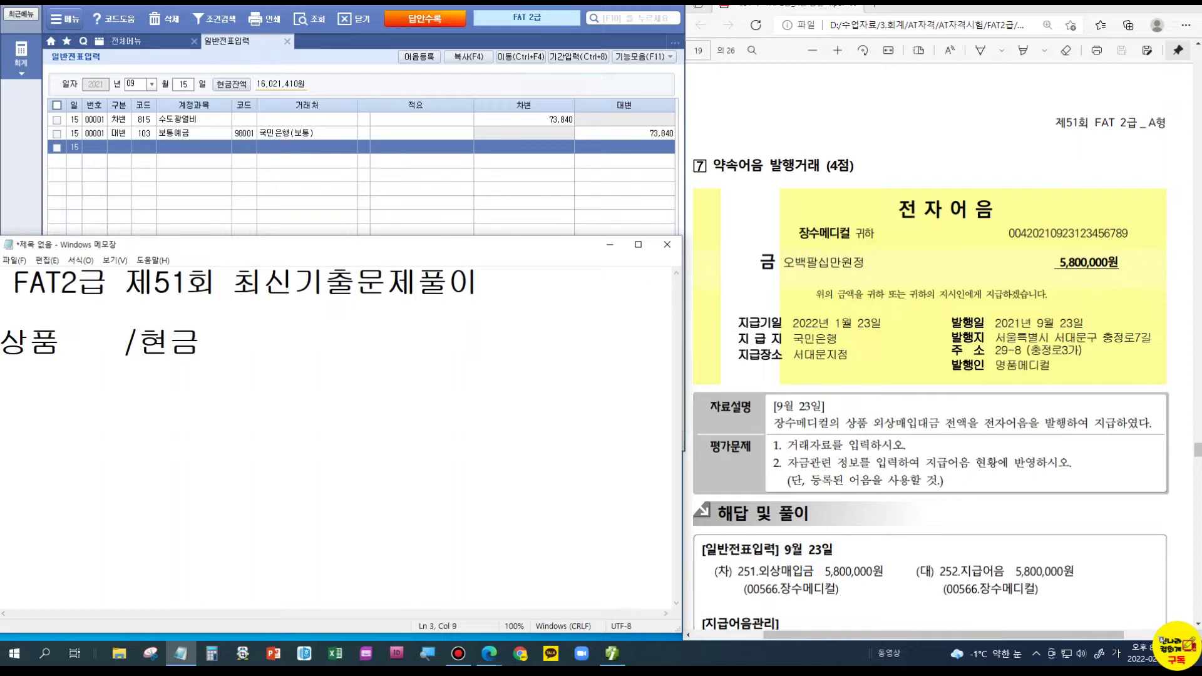
{"action": "key", "text": "BackSpace"}
{"action": "key", "text": "BackSpace"}
{"action": "key", "text": "BackSpace"}
{"action": "type", "text": "보통예금"}
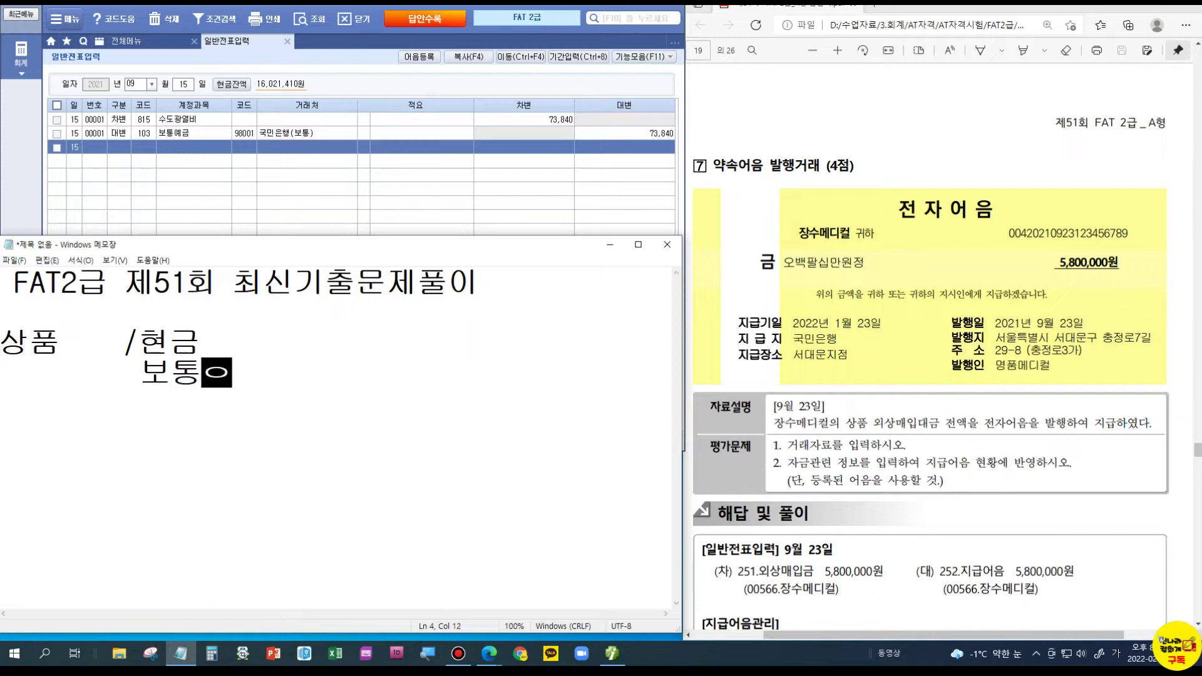
{"action": "key", "text": "Return"}
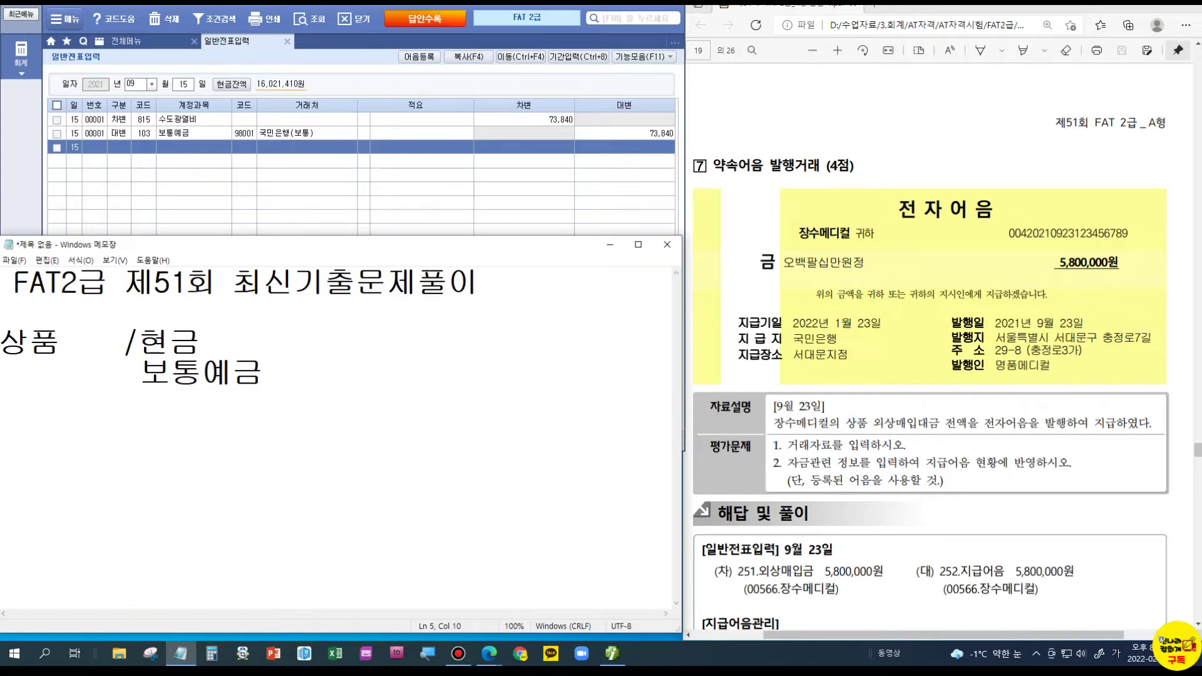
{"action": "type", "text": "외상매입그"}
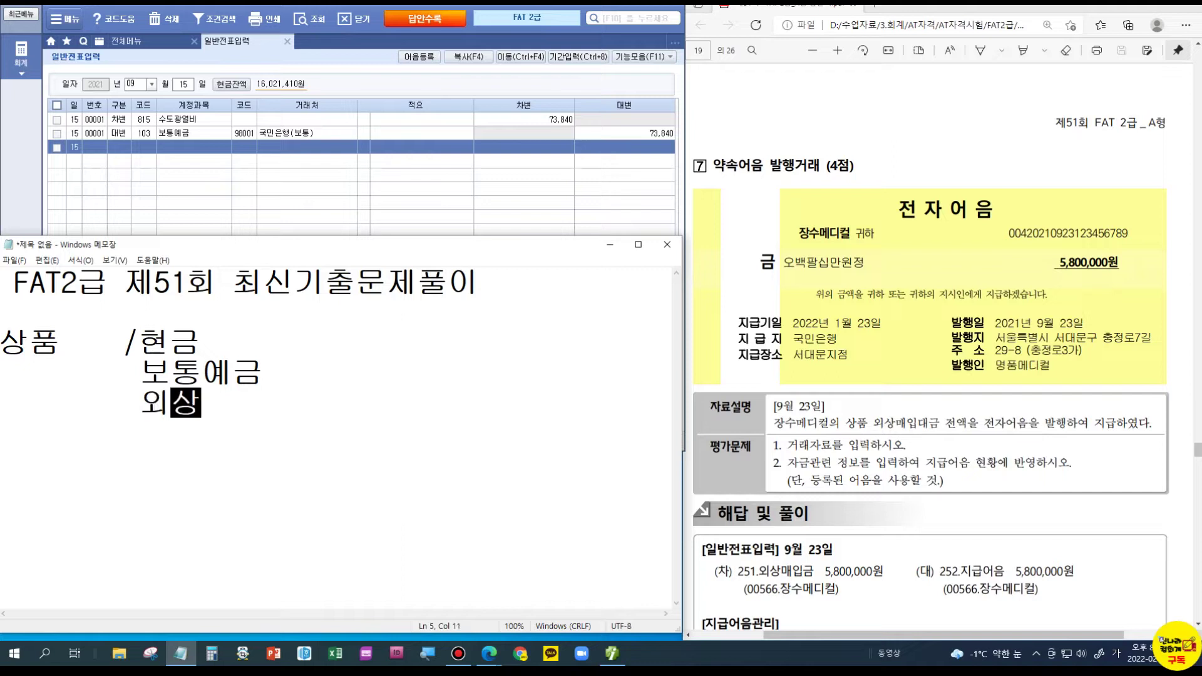
{"action": "type", "text": "ㅁ"}
{"action": "key", "text": "Return"}
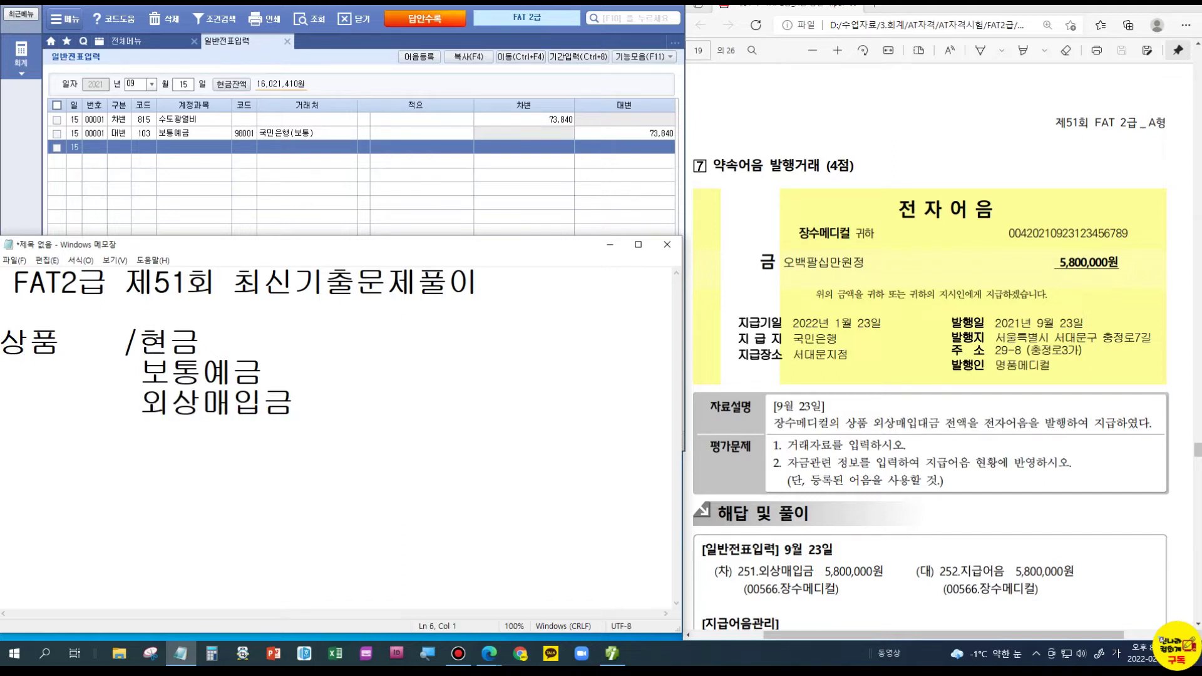
{"action": "type", "text": "지급어음"}
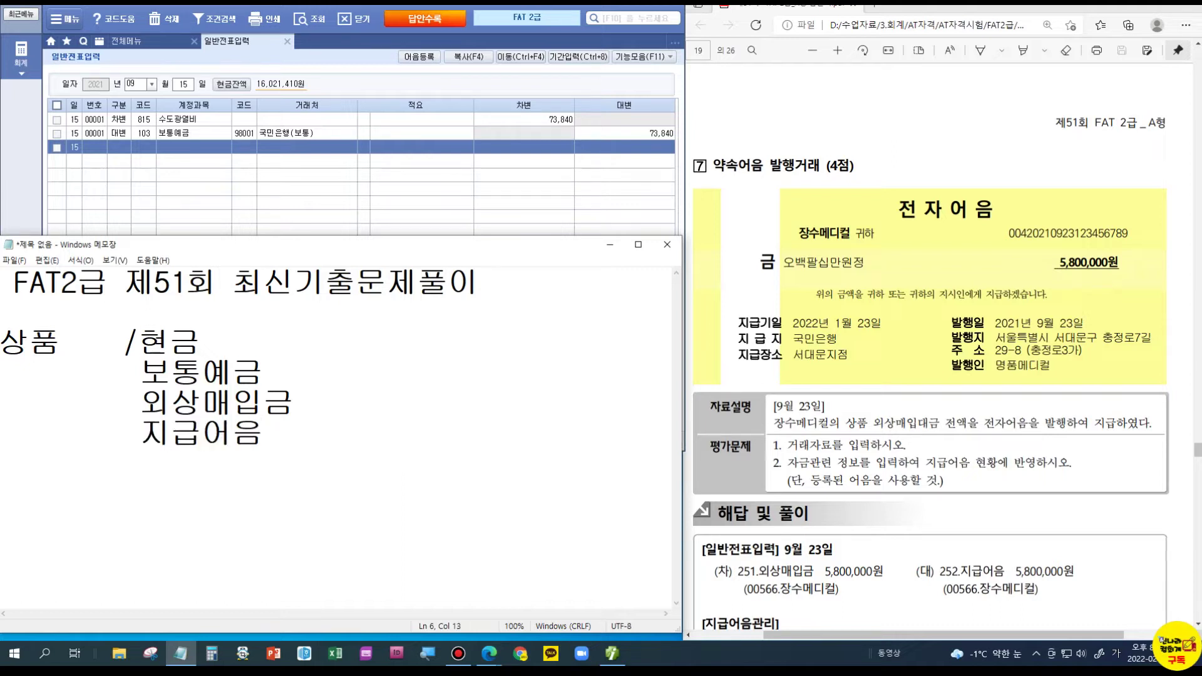
{"action": "key", "text": "Return"}
{"action": "type", "text": "받을어음"}
{"action": "key", "text": "Return"}
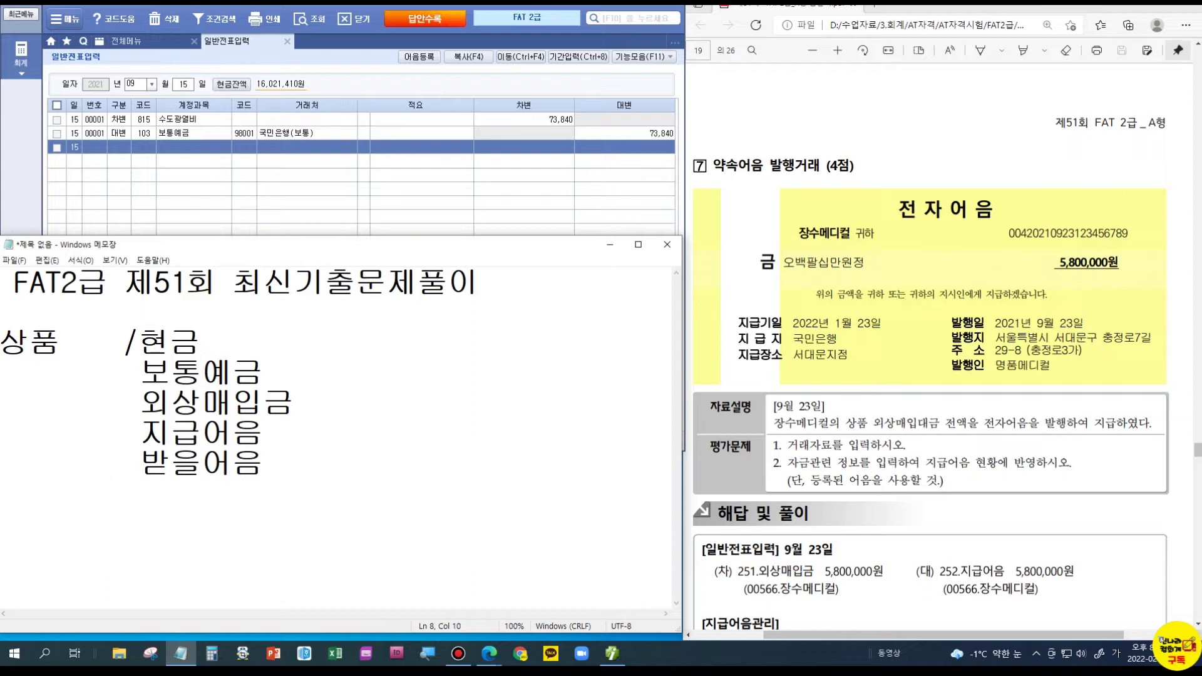
{"action": "type", "text": "당좌예"}
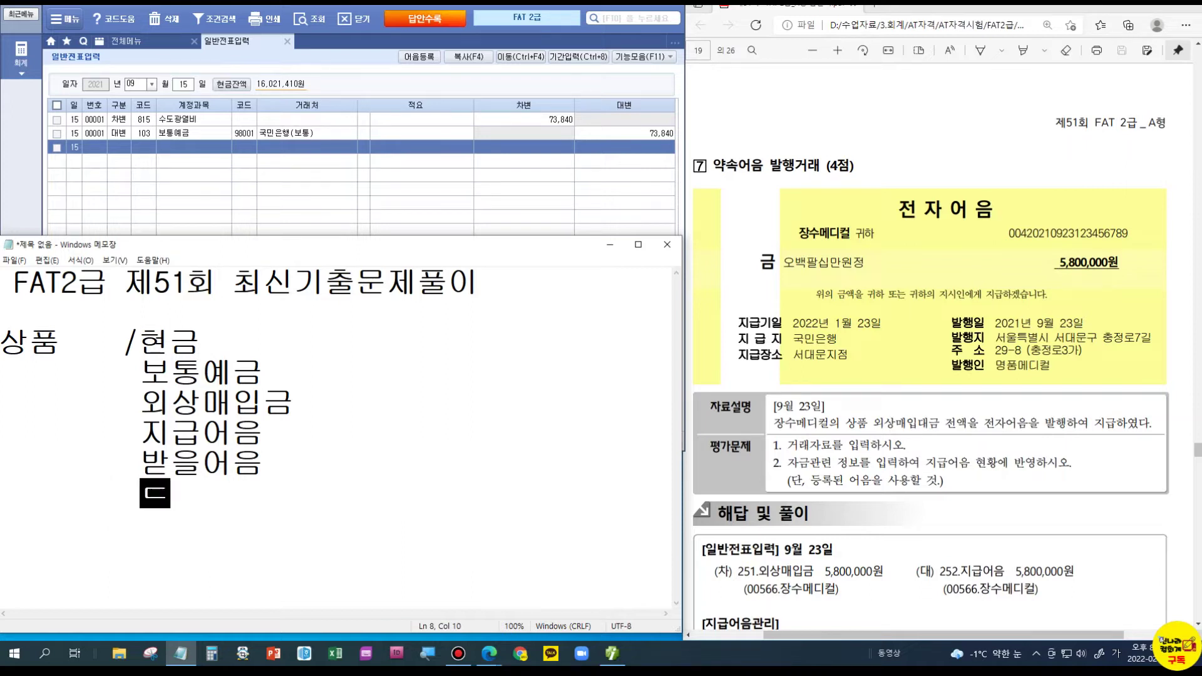
{"action": "type", "text": "금"}
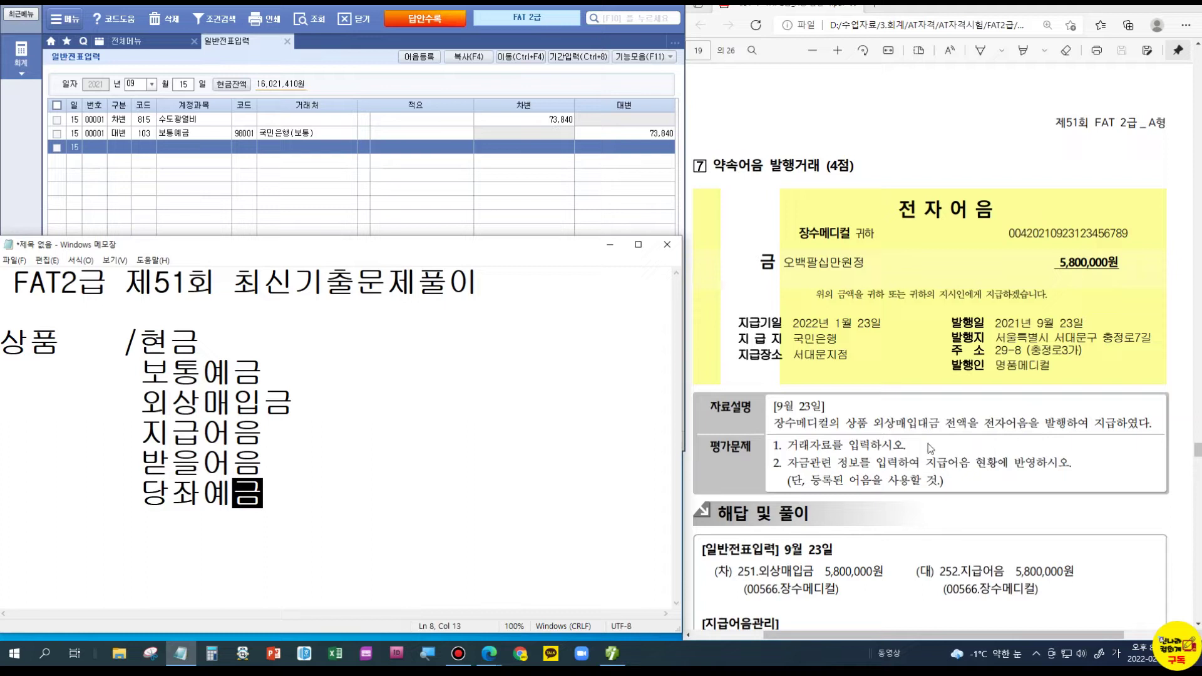
- Add the entry line '외상매입금 /지급어음', fixing typos, and shrink the Notepad window
{"action": "left_click_drag", "start_coordinate": [139, 402], "coordinate": [294, 404]}
{"action": "left_click", "coordinate": [308, 511]}
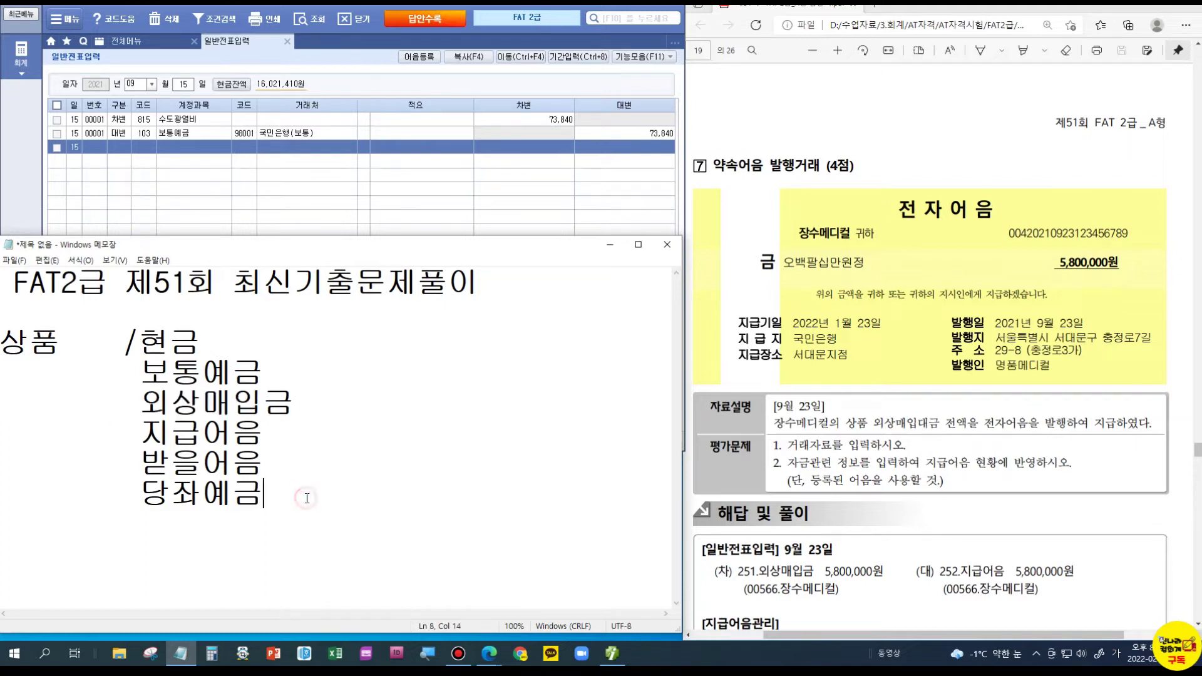
{"action": "key", "text": "Return"}
{"action": "type", "text": "욋상매입금  "}
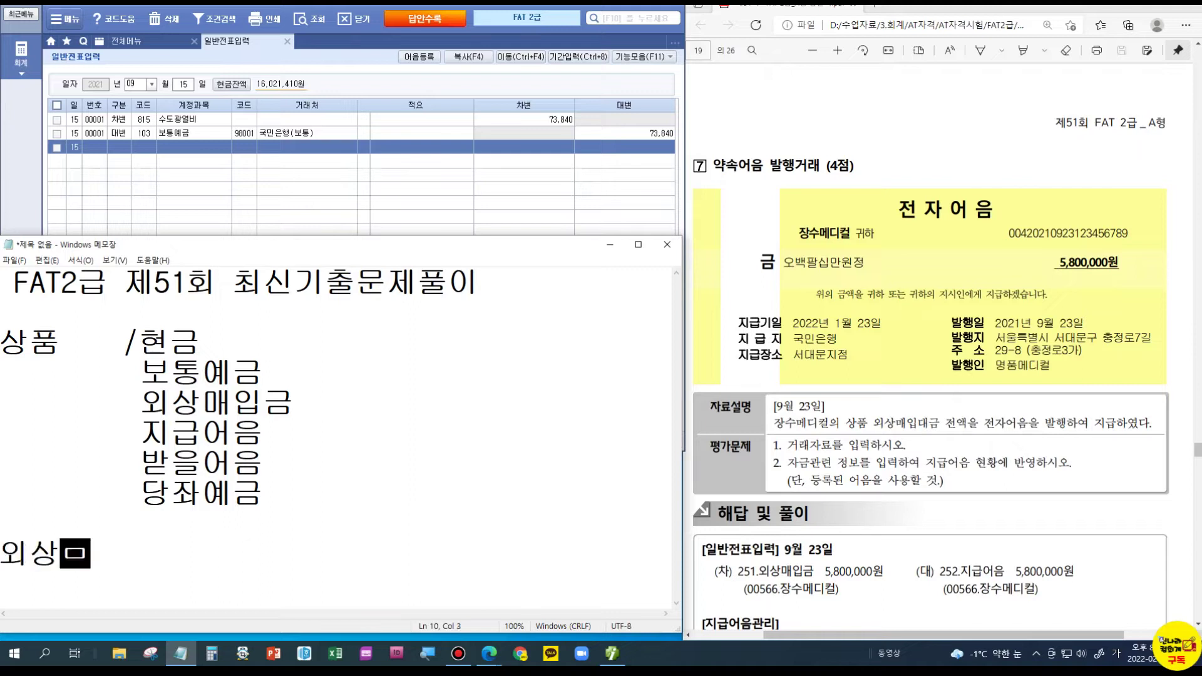
{"action": "type", "text": " /ㅈ"}
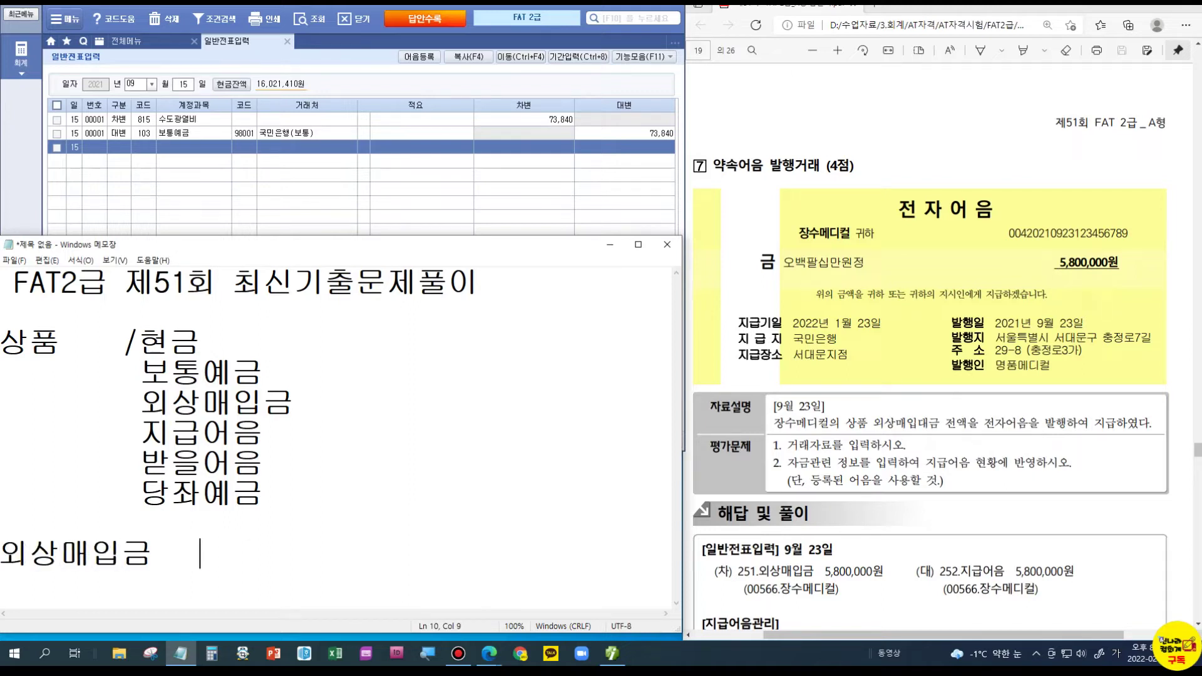
{"action": "type", "text": "지금어"}
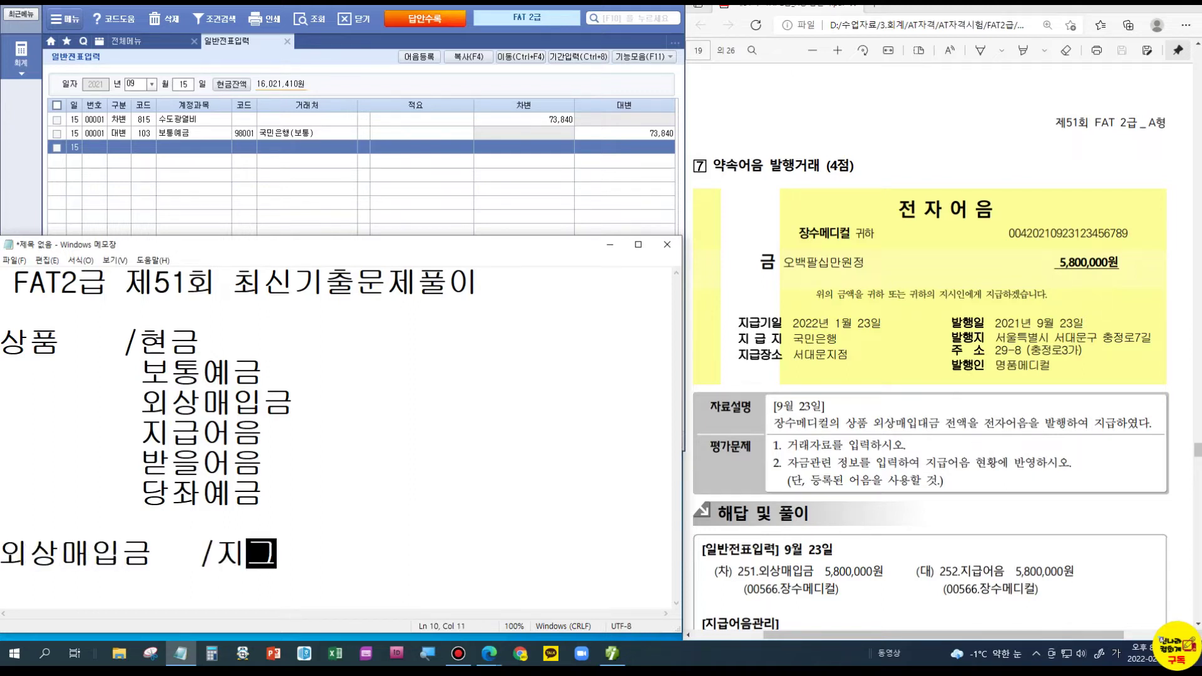
{"action": "key", "text": "BackSpace"}
{"action": "key", "text": "BackSpace"}
{"action": "type", "text": "ㄱ"}
{"action": "type", "text": "급어음"}
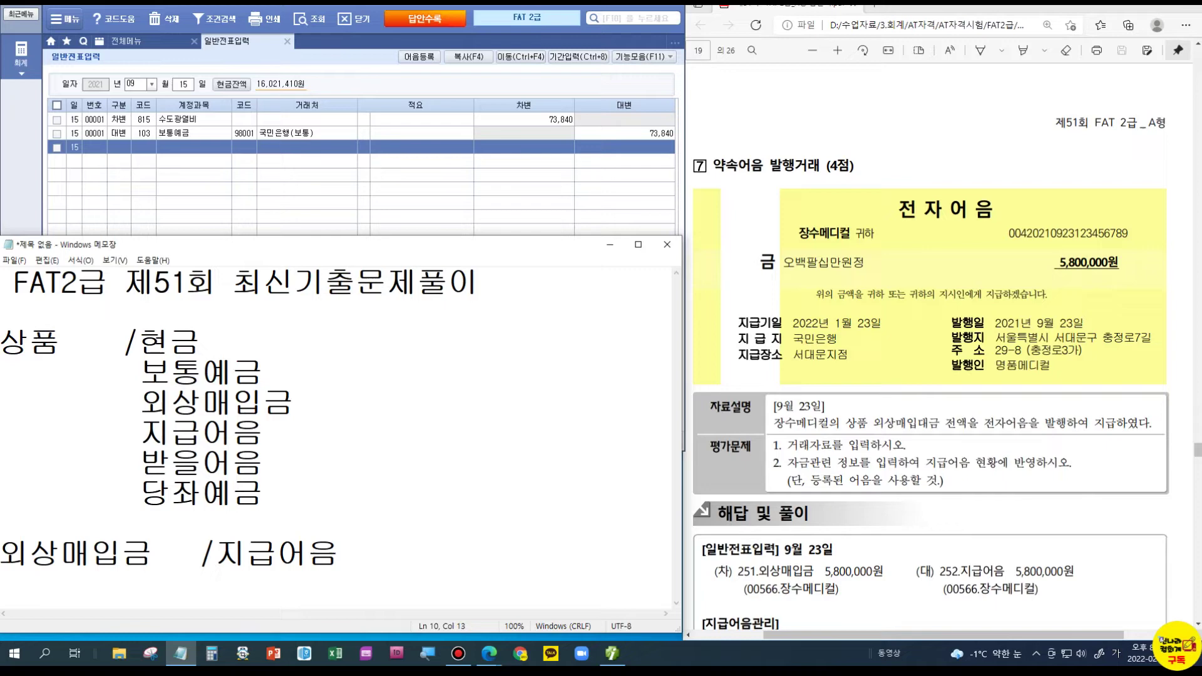
{"action": "left_click", "coordinate": [234, 404]}
{"action": "left_click", "coordinate": [48, 372]}
{"action": "left_click_drag", "start_coordinate": [140, 404], "coordinate": [311, 412]}
{"action": "left_click", "coordinate": [149, 551]}
{"action": "left_click", "coordinate": [266, 552]}
{"action": "left_click_drag", "start_coordinate": [338, 238], "coordinate": [355, 453]}
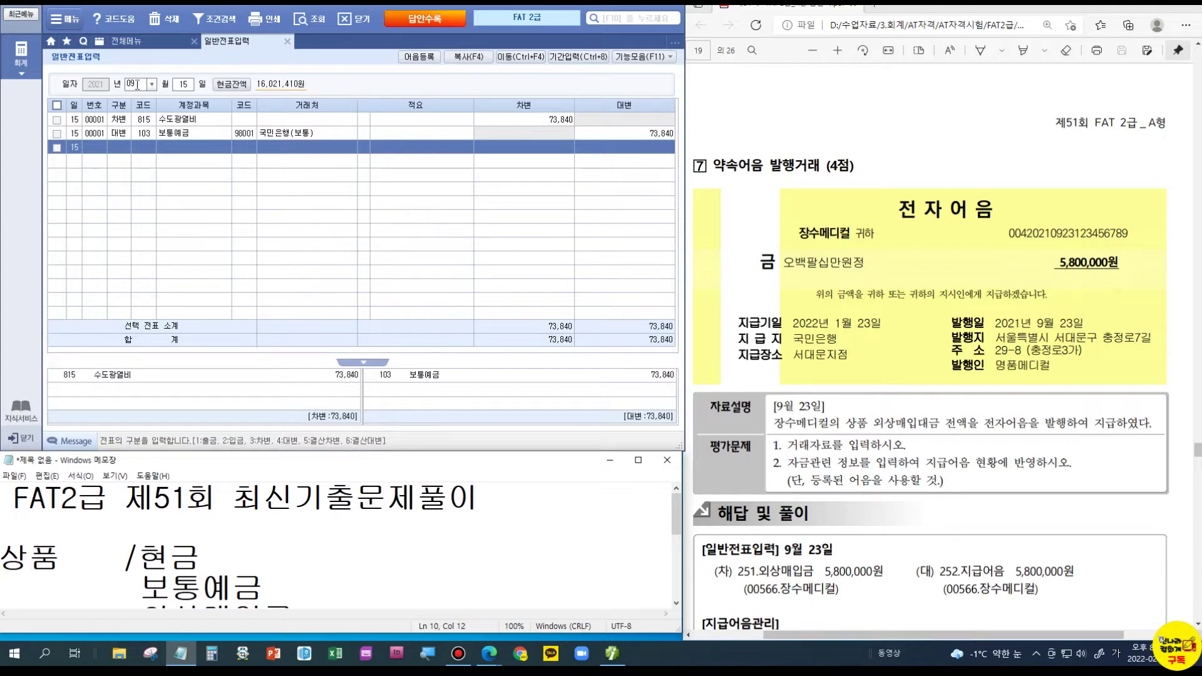
- Date the voucher September 23 and debit 251 외상매입금 for 00566 장수메디컬 5,800,000
{"action": "left_click", "coordinate": [188, 88]}
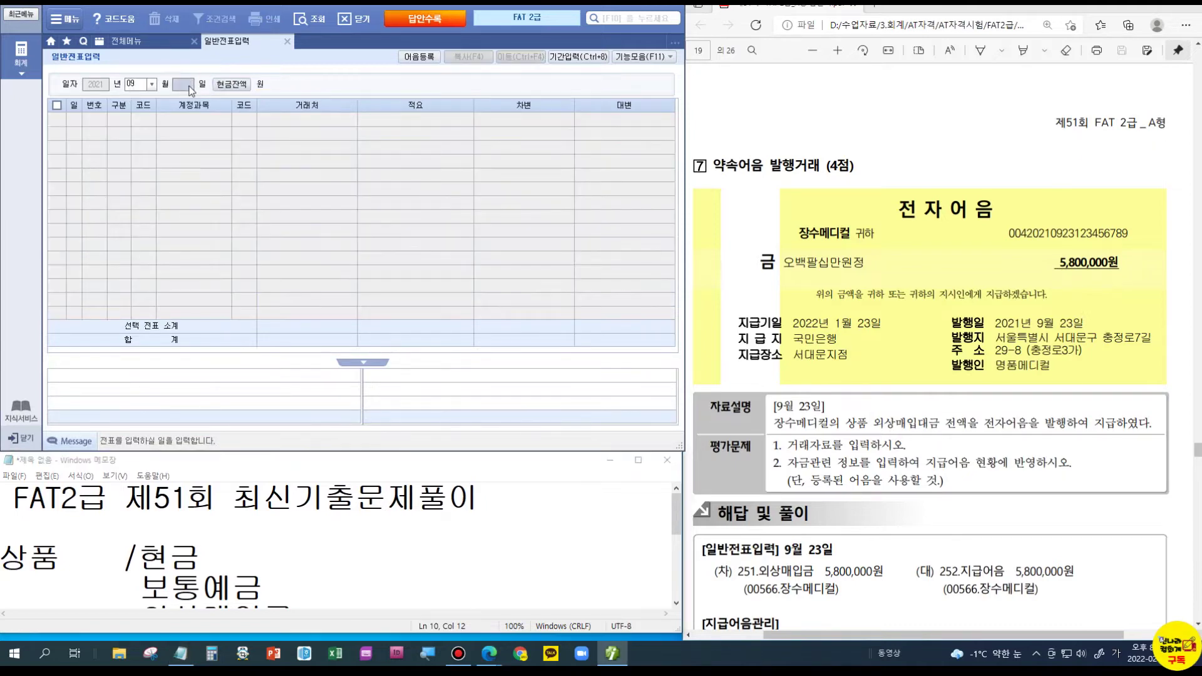
{"action": "type", "text": "23"}
{"action": "key", "text": "Return"}
{"action": "type", "text": "3"}
{"action": "key", "text": "Return"}
{"action": "type", "text": "251"}
{"action": "key", "text": "Return"}
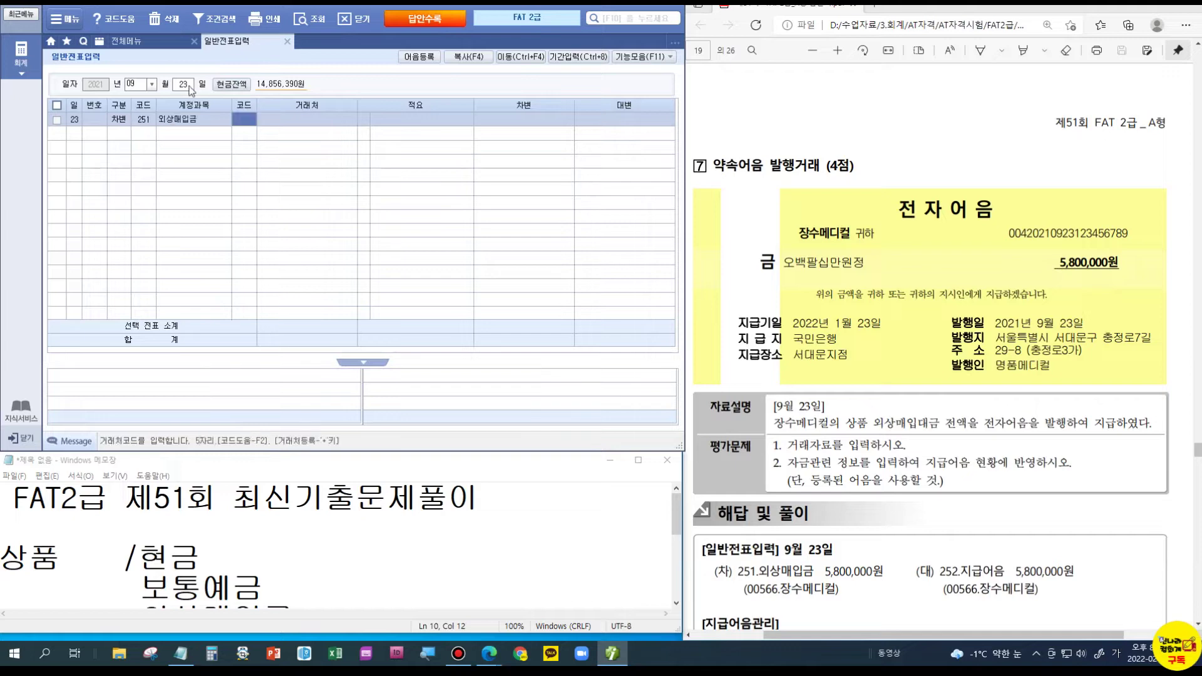
{"action": "type", "text": "566"}
{"action": "key", "text": "Return"}
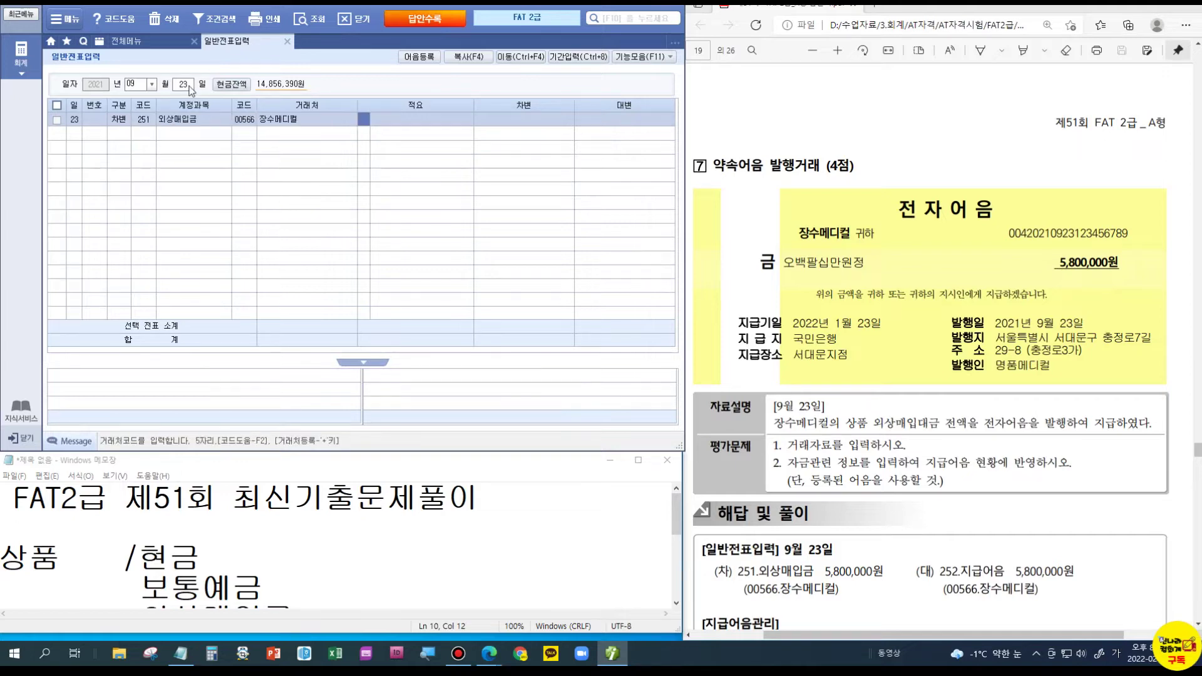
{"action": "key", "text": "Return"}
{"action": "type", "text": "5800000"}
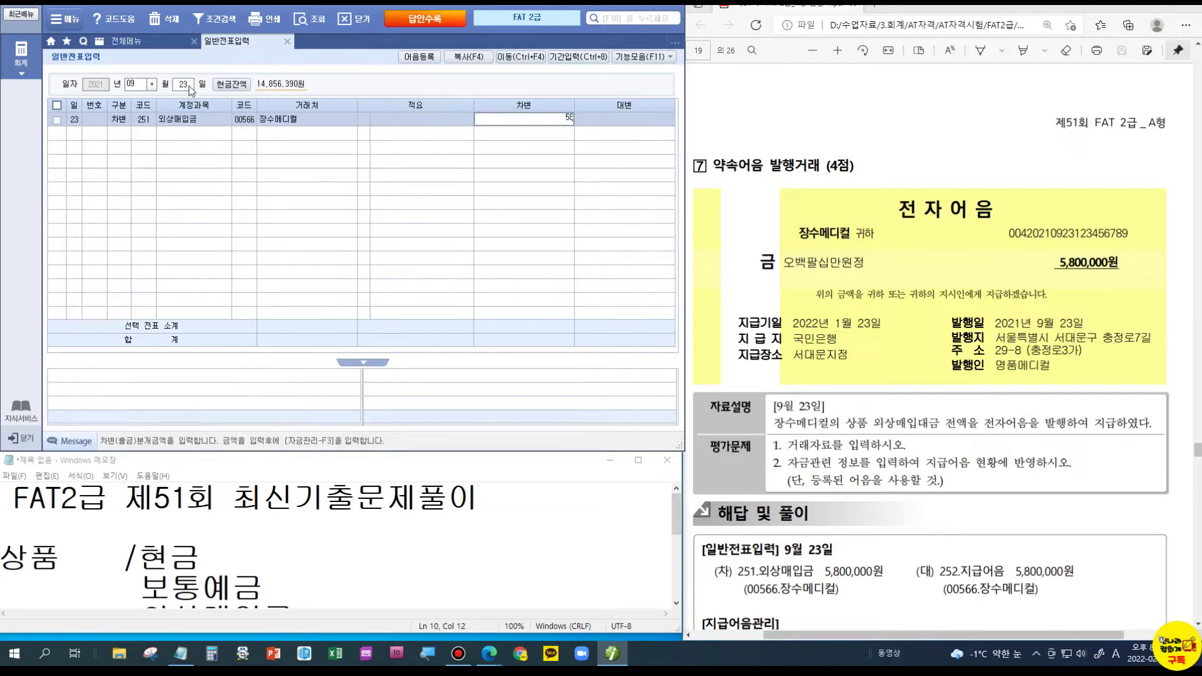
{"action": "key", "text": "Return"}
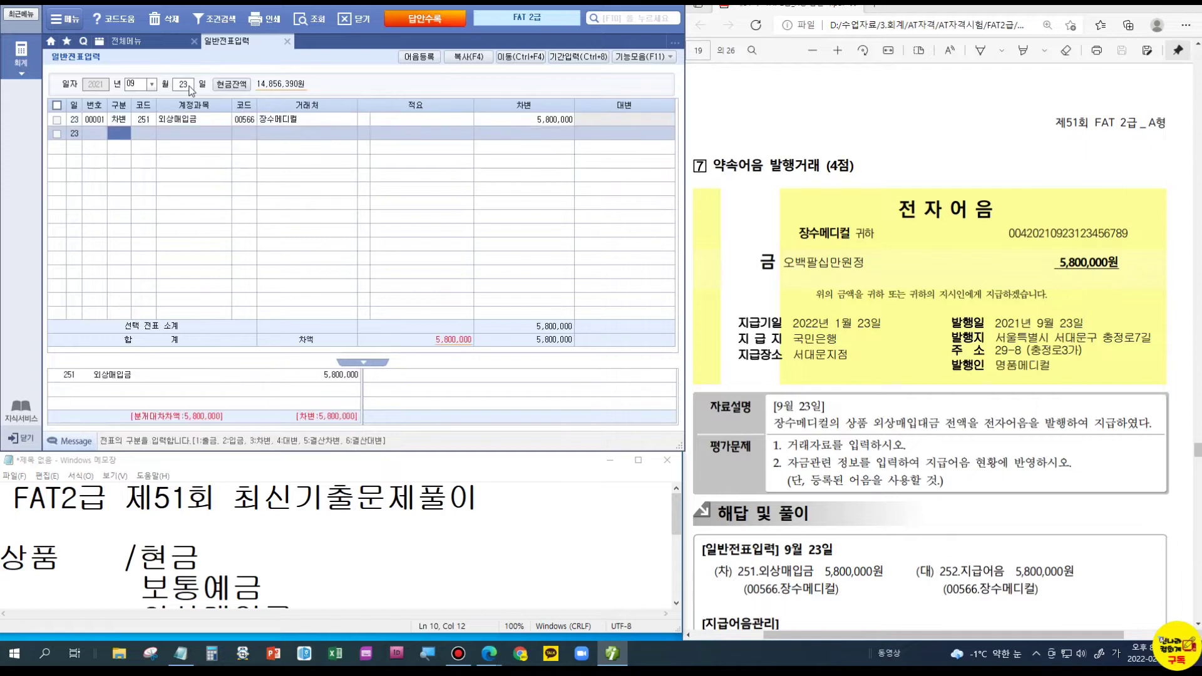
- Credit 252 지급어음 5,800,000, mark the note conditions in the problem, and reselect that line
{"action": "type", "text": "4"}
{"action": "key", "text": "Return"}
{"action": "type", "text": "252"}
{"action": "key", "text": "Return"}
{"action": "key", "text": "Return"}
{"action": "key", "text": "Return"}
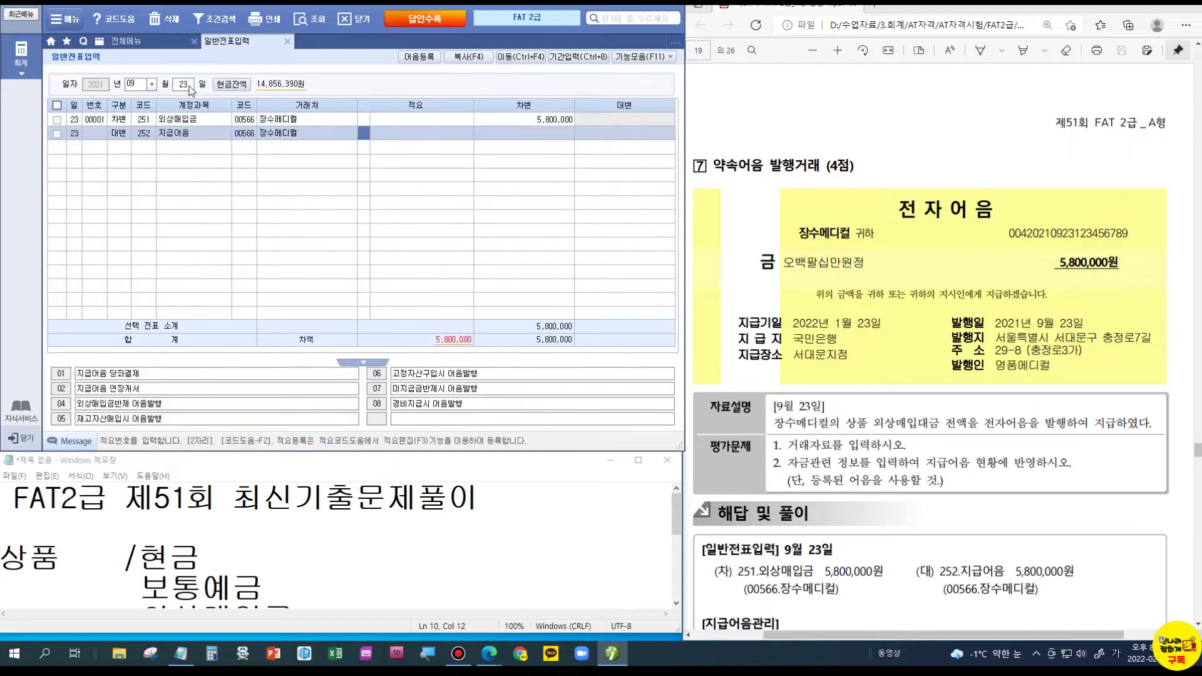
{"action": "type", "text": "5800000"}
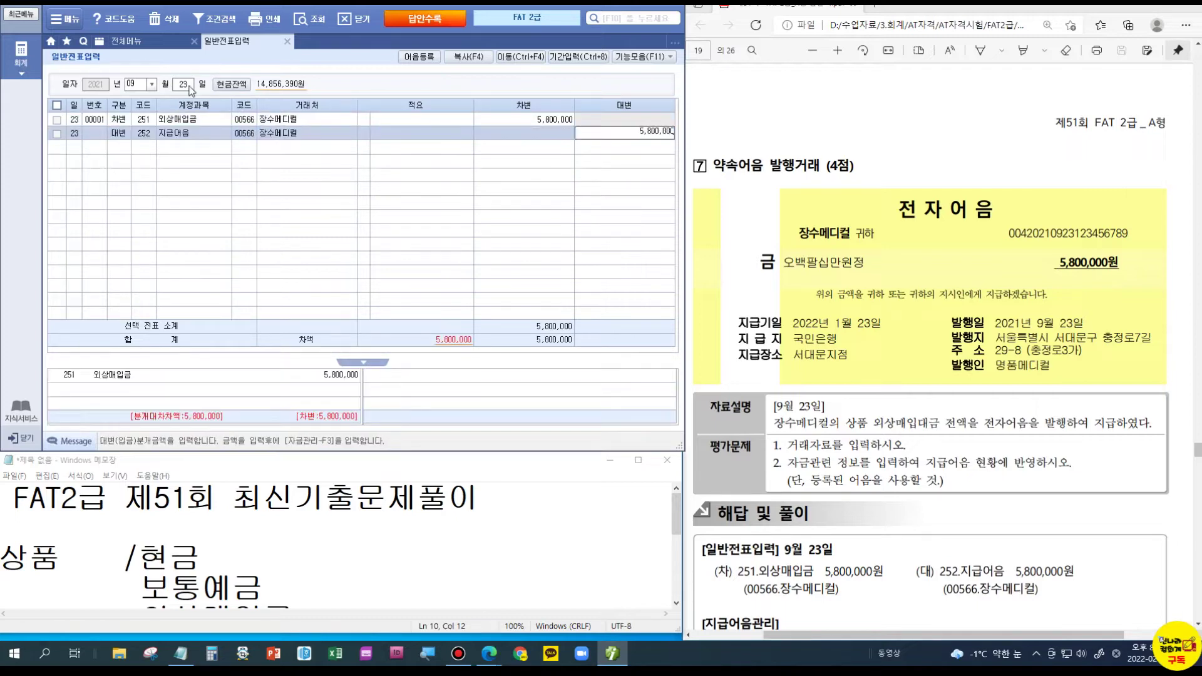
{"action": "key", "text": "Return"}
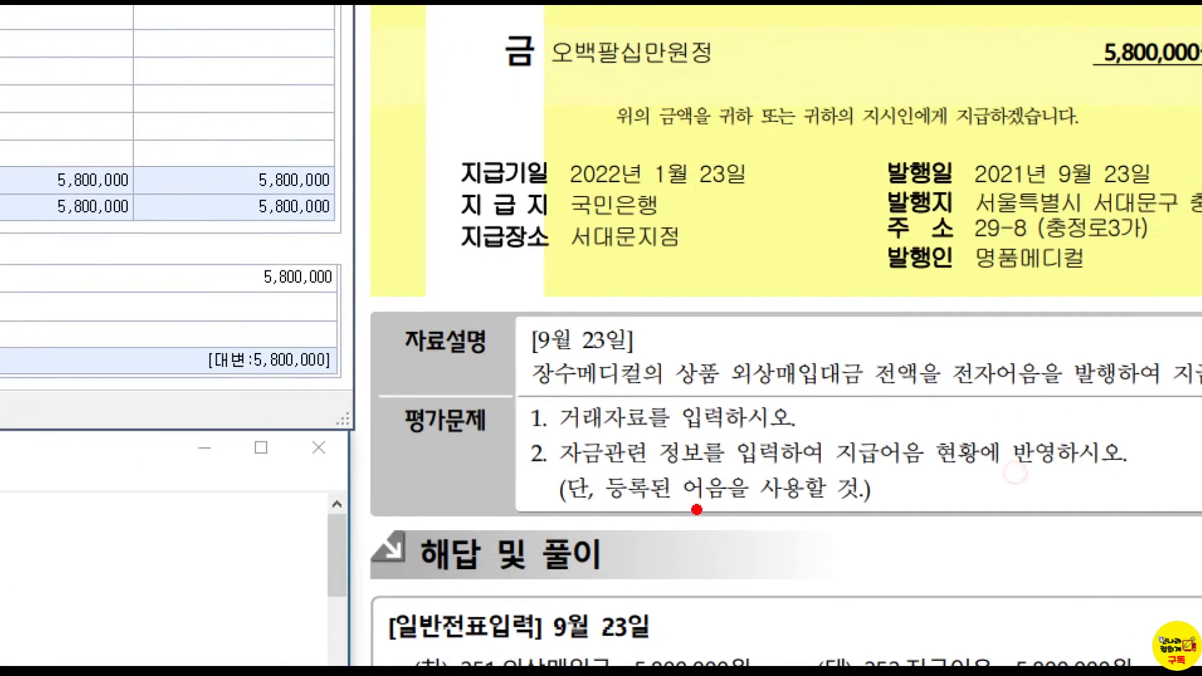
{"action": "left_click_drag", "start_coordinate": [562, 469], "coordinate": [631, 466]}
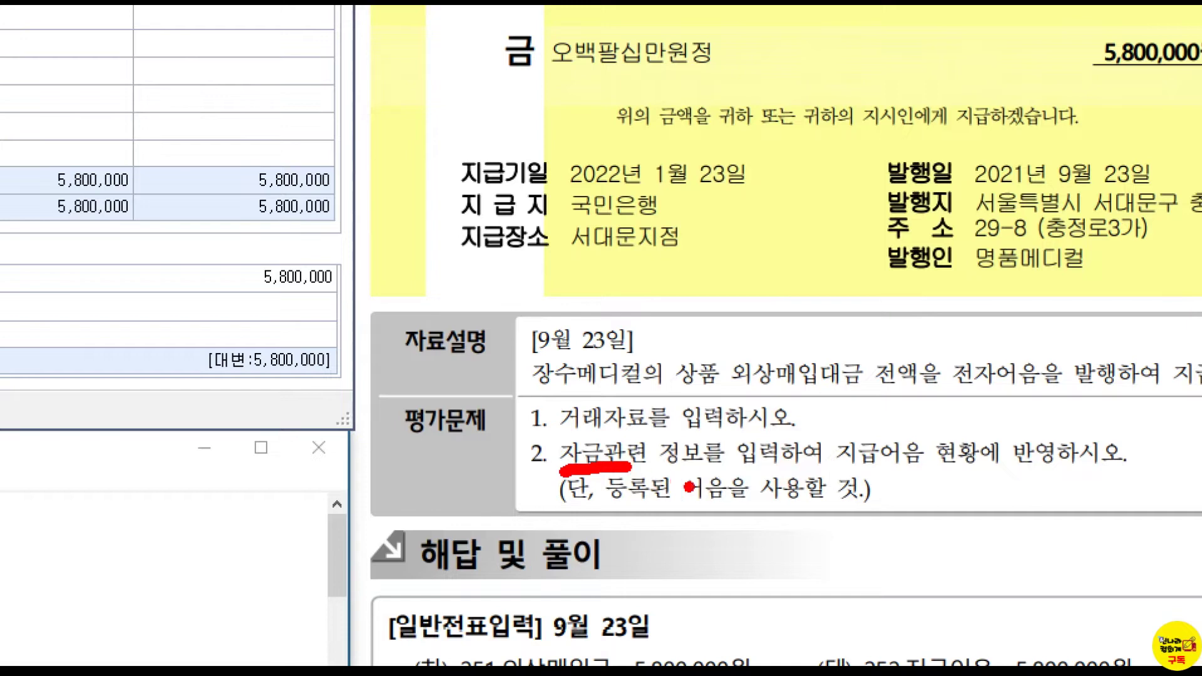
{"action": "left_click_drag", "start_coordinate": [691, 508], "coordinate": [737, 509]}
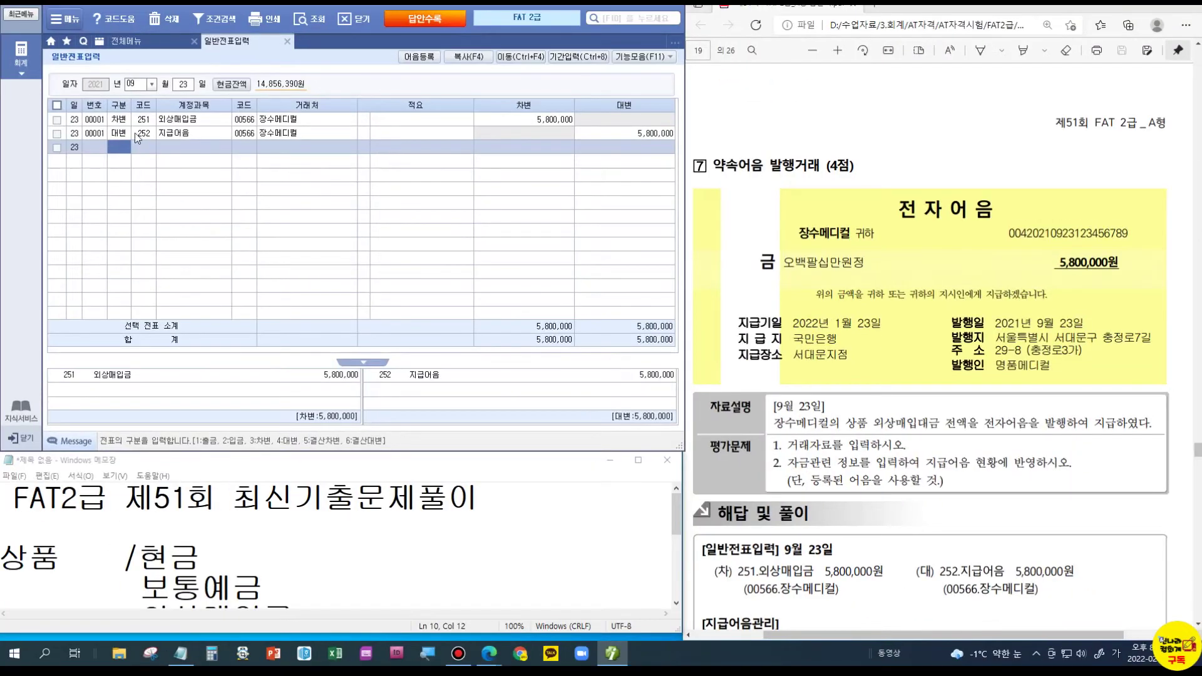
{"action": "left_click", "coordinate": [137, 134]}
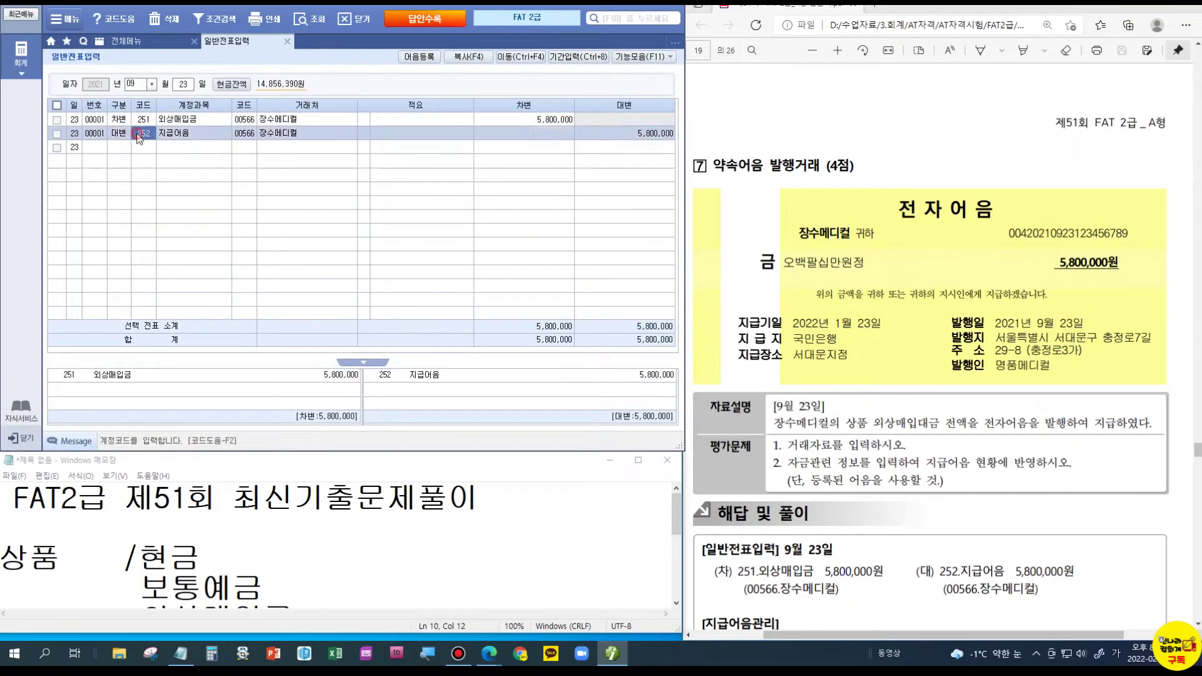
- Attach the registered 국민은행 electronic note to the 지급어음 line with maturity 2022-01-23
{"action": "key", "text": "F3"}
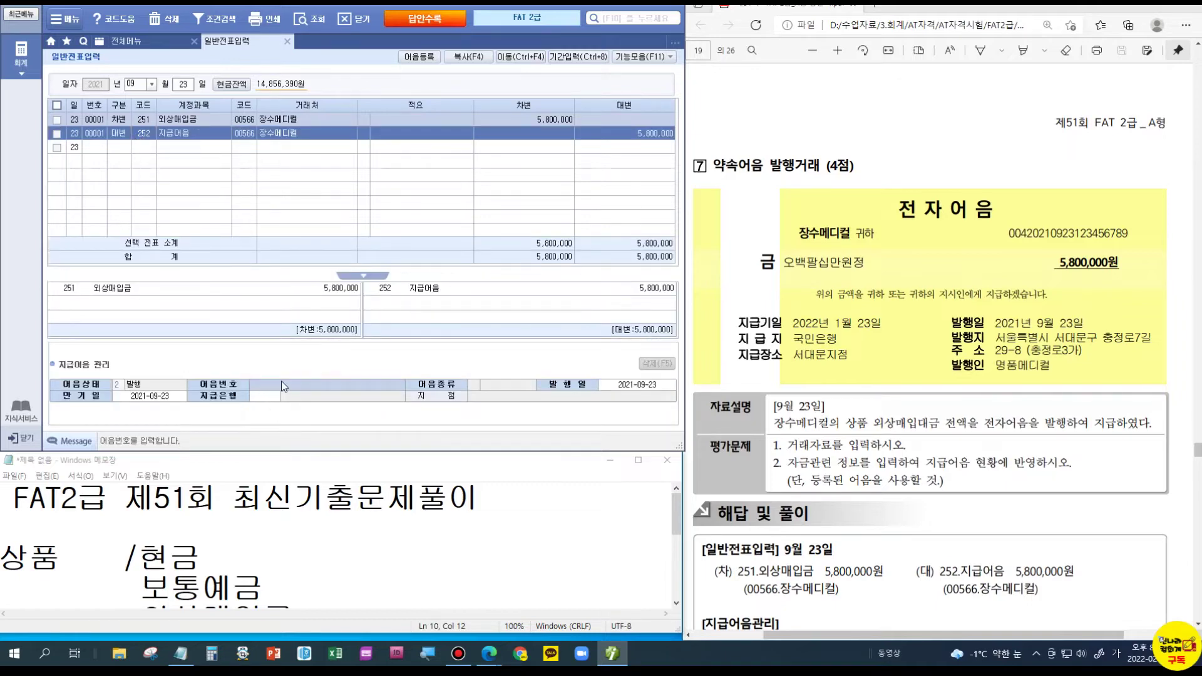
{"action": "key", "text": "F2"}
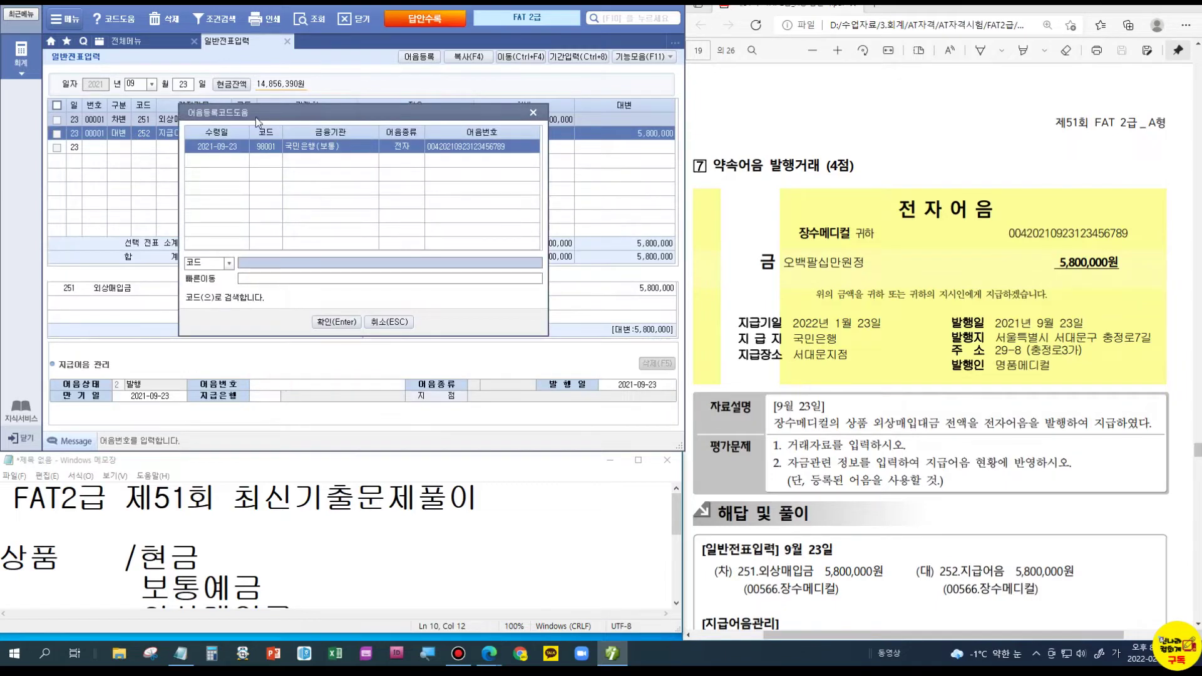
{"action": "left_click", "coordinate": [336, 322]}
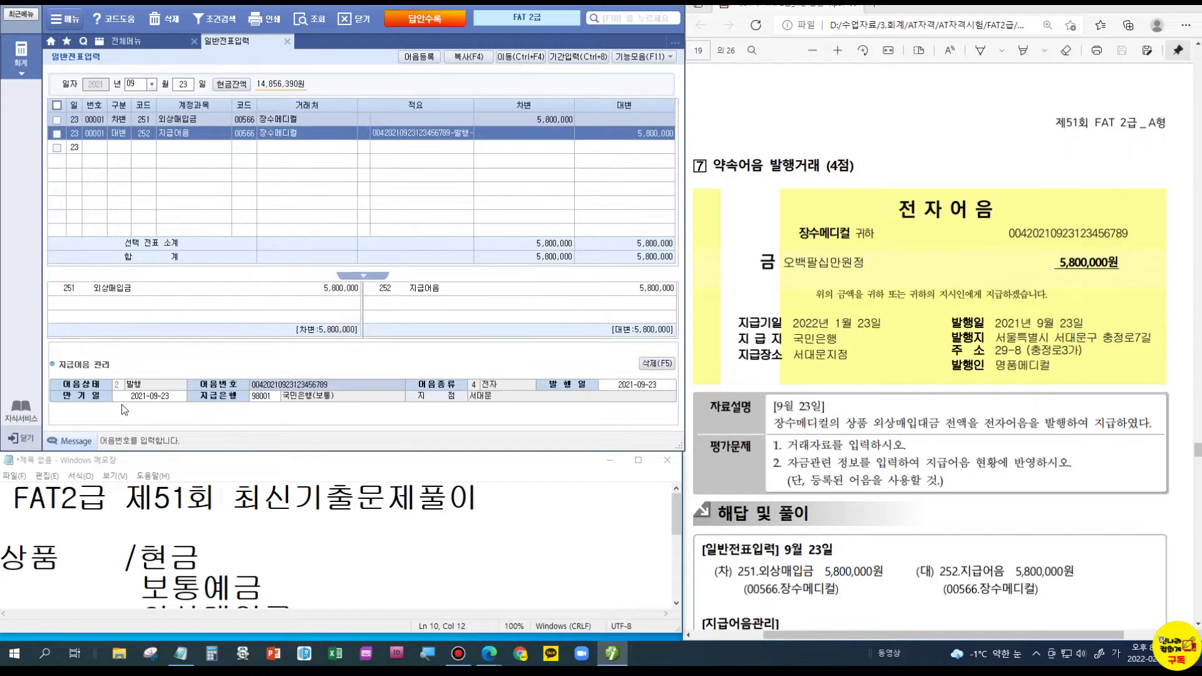
{"action": "key", "text": "Return"}
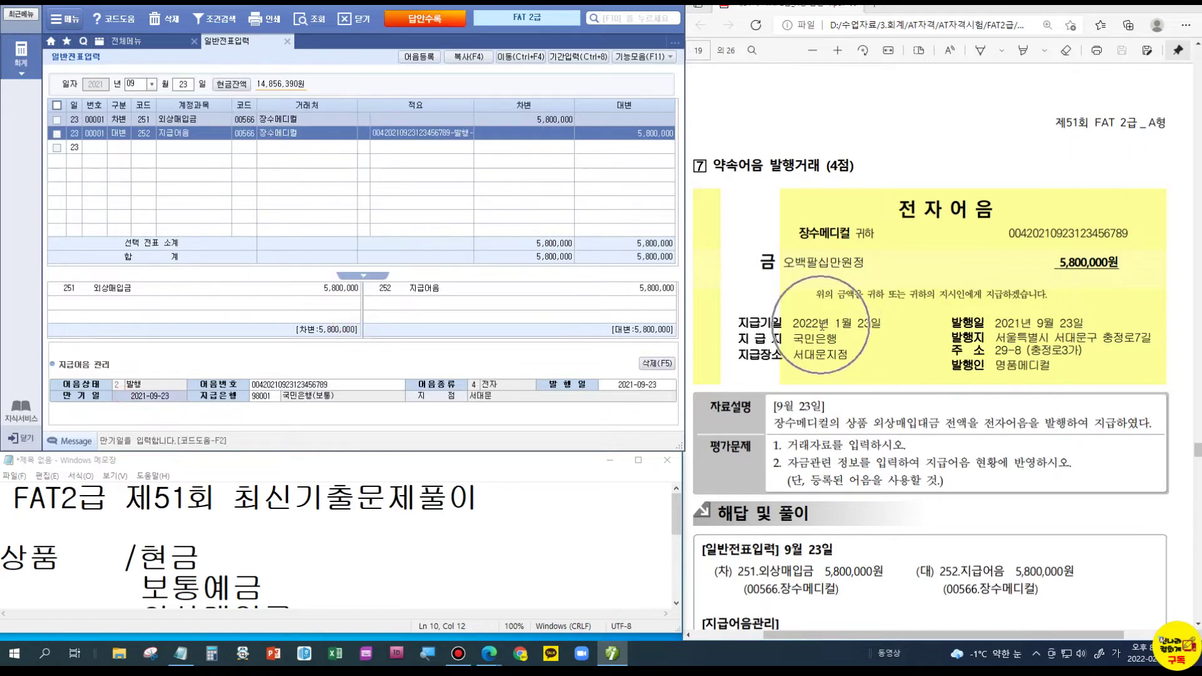
{"action": "type", "text": "20"}
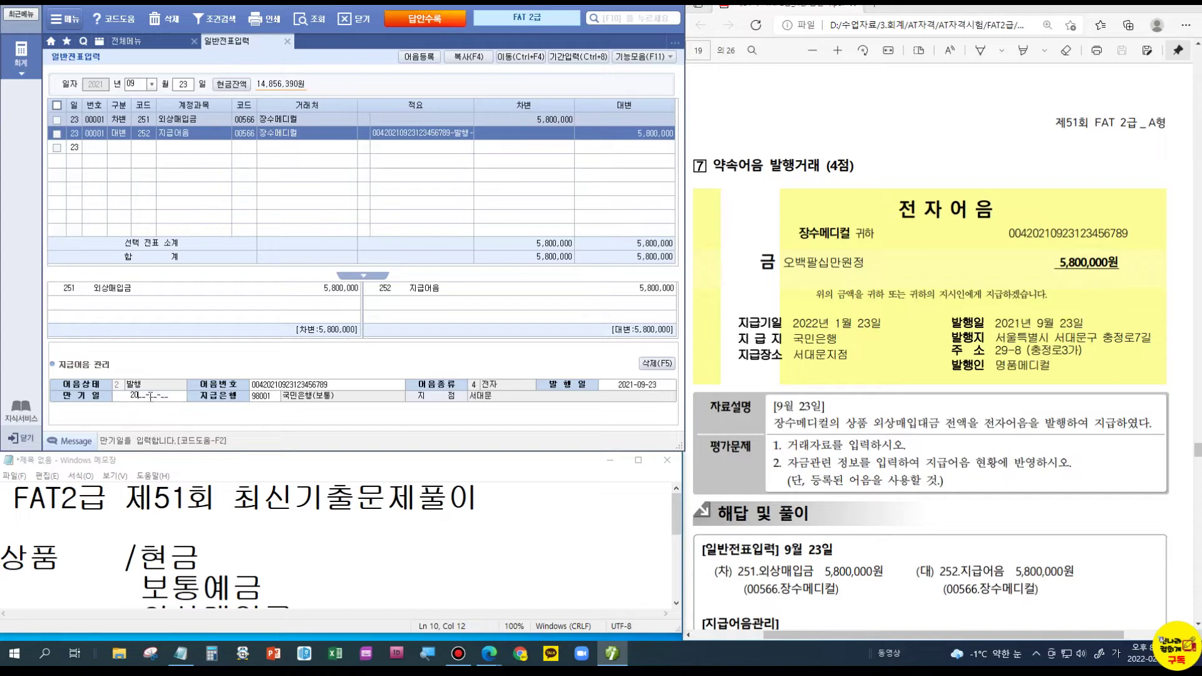
{"action": "type", "text": "22-01-23"}
{"action": "key", "text": "Return"}
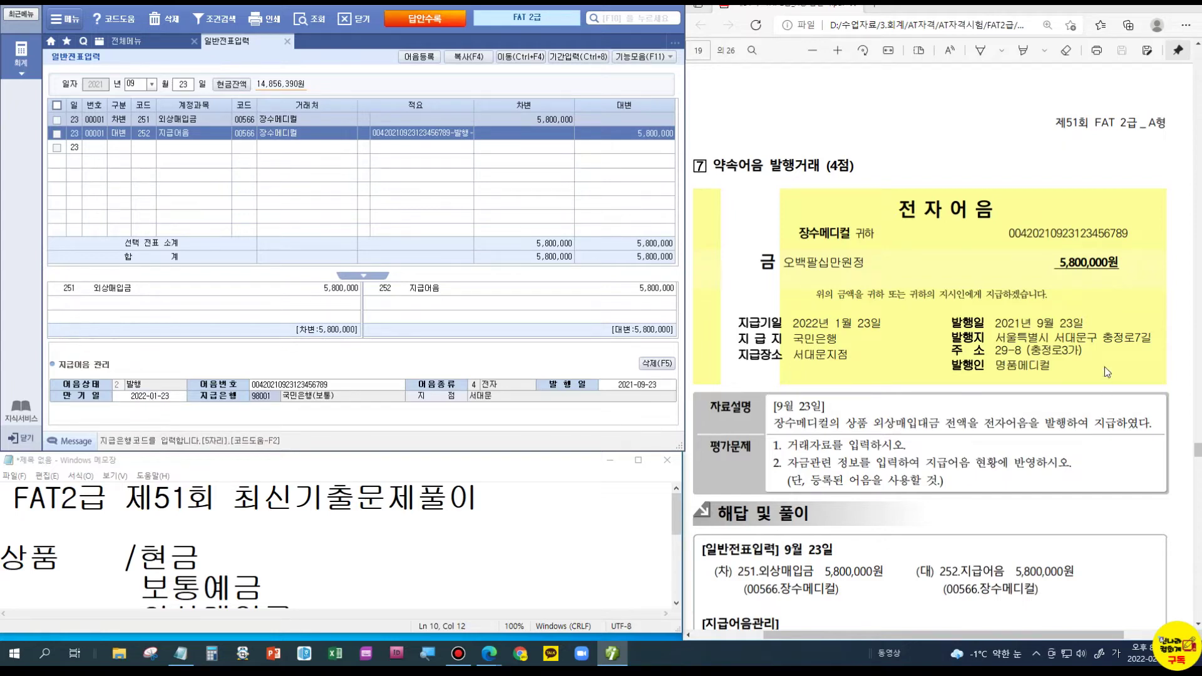
{"action": "scroll", "coordinate": [858, 299], "scroll_direction": "down", "scroll_amount": 10}
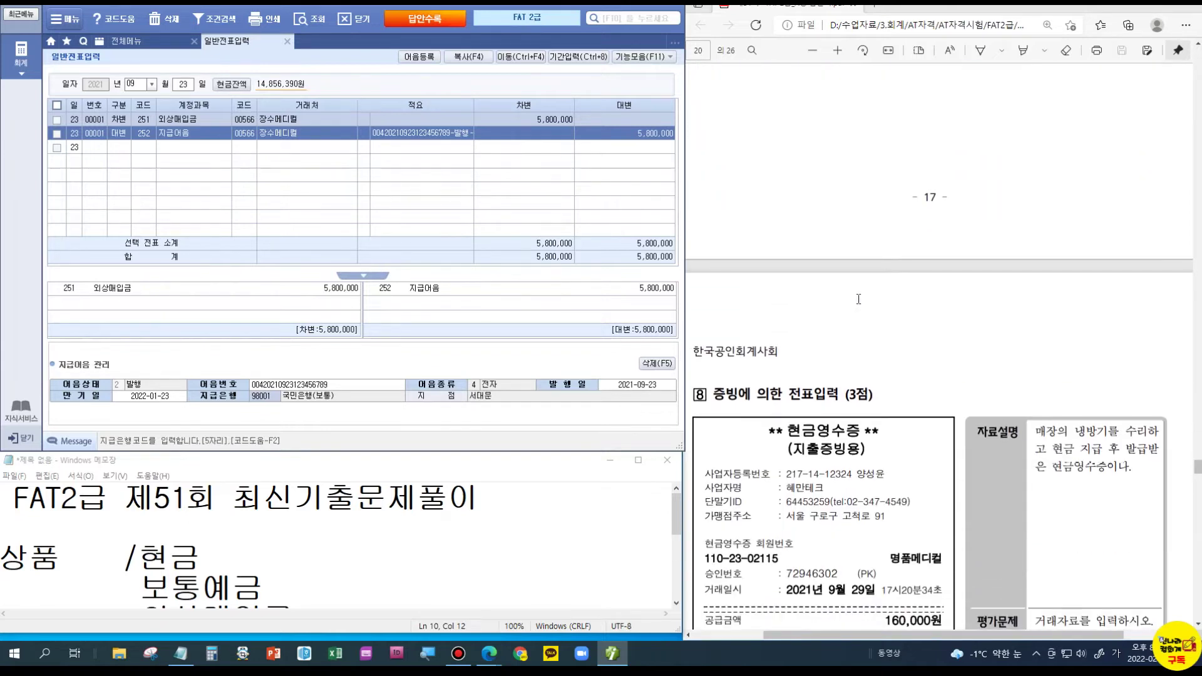
- Start a September 29 voucher line as a cash withdrawal (구분 1)
{"action": "scroll", "coordinate": [859, 299], "scroll_direction": "down", "scroll_amount": 2}
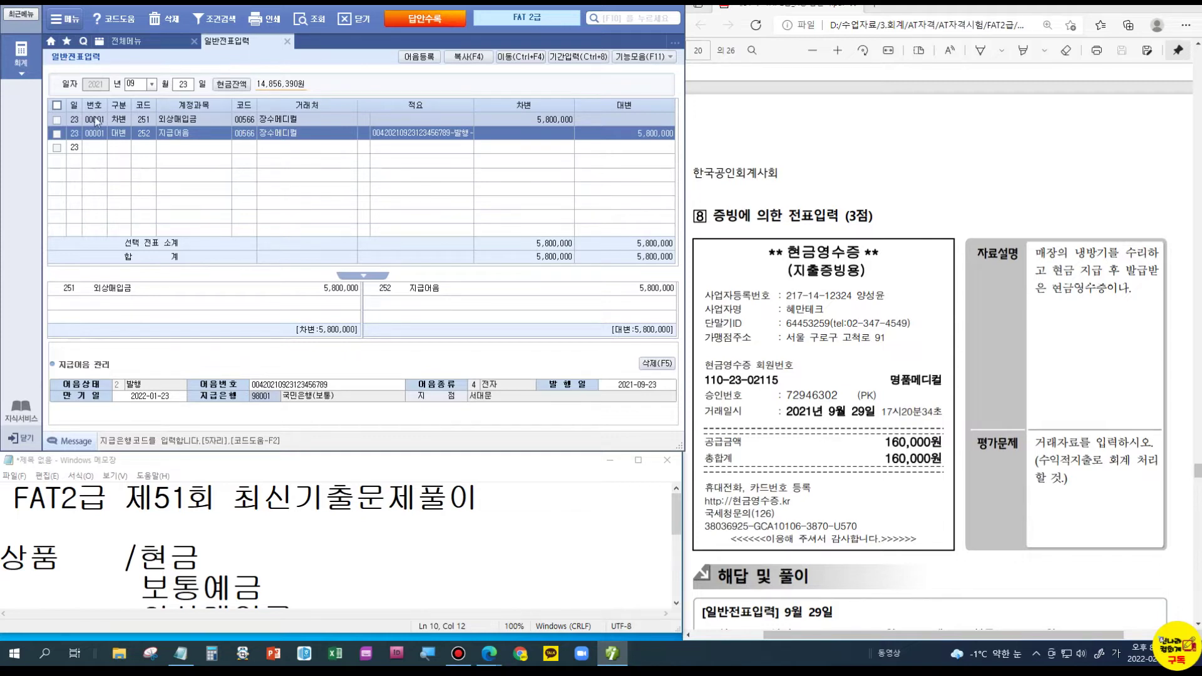
{"action": "left_click", "coordinate": [184, 88]}
{"action": "type", "text": "29"}
{"action": "key", "text": "Return"}
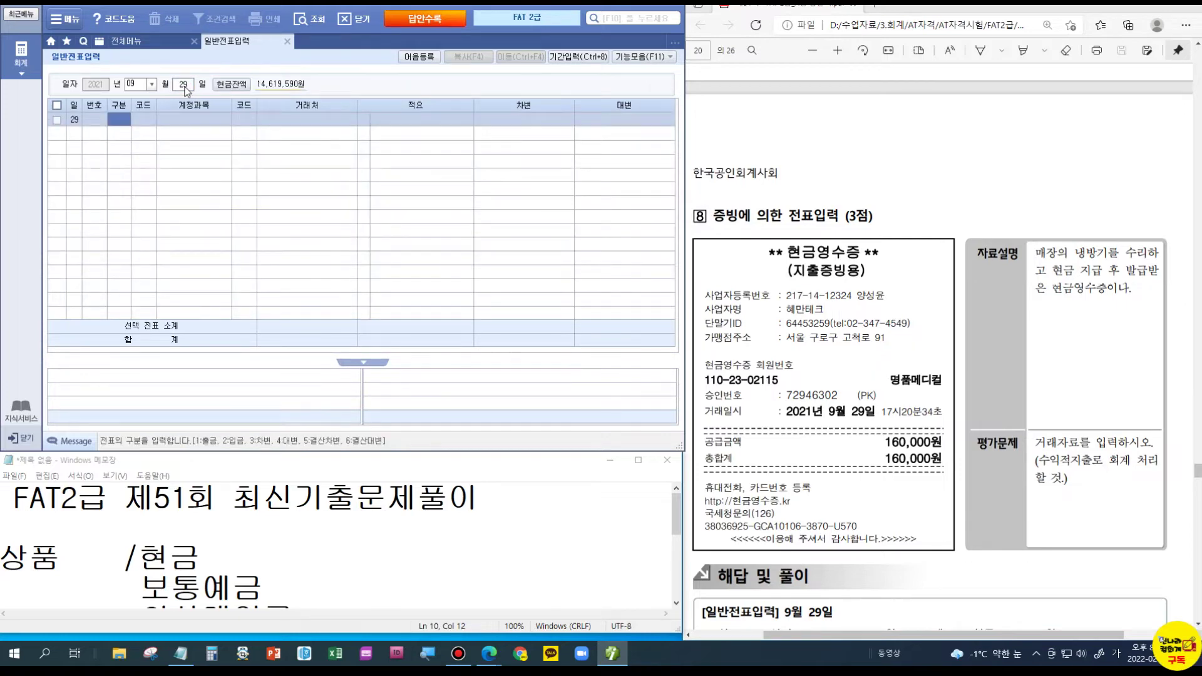
{"action": "type", "text": "1"}
{"action": "key", "text": "Return"}
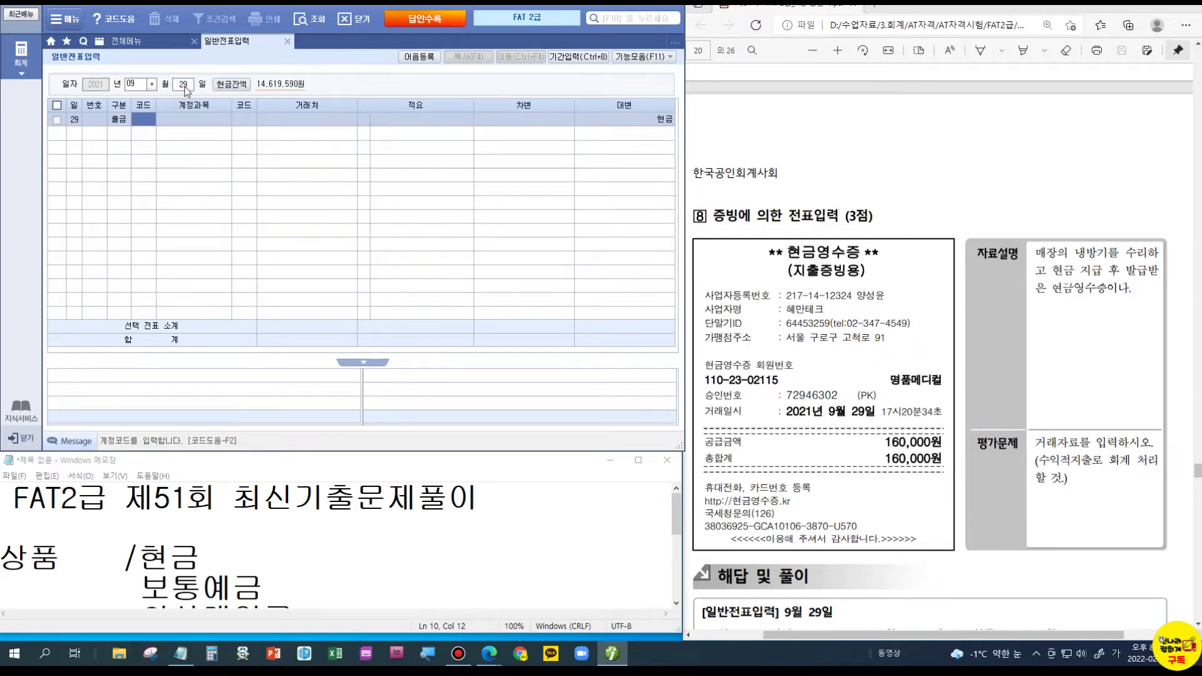
- Mark the PDF's revenue-expenditure note, September 29 date and air-conditioner repair description
{"action": "left_click", "coordinate": [1094, 478]}
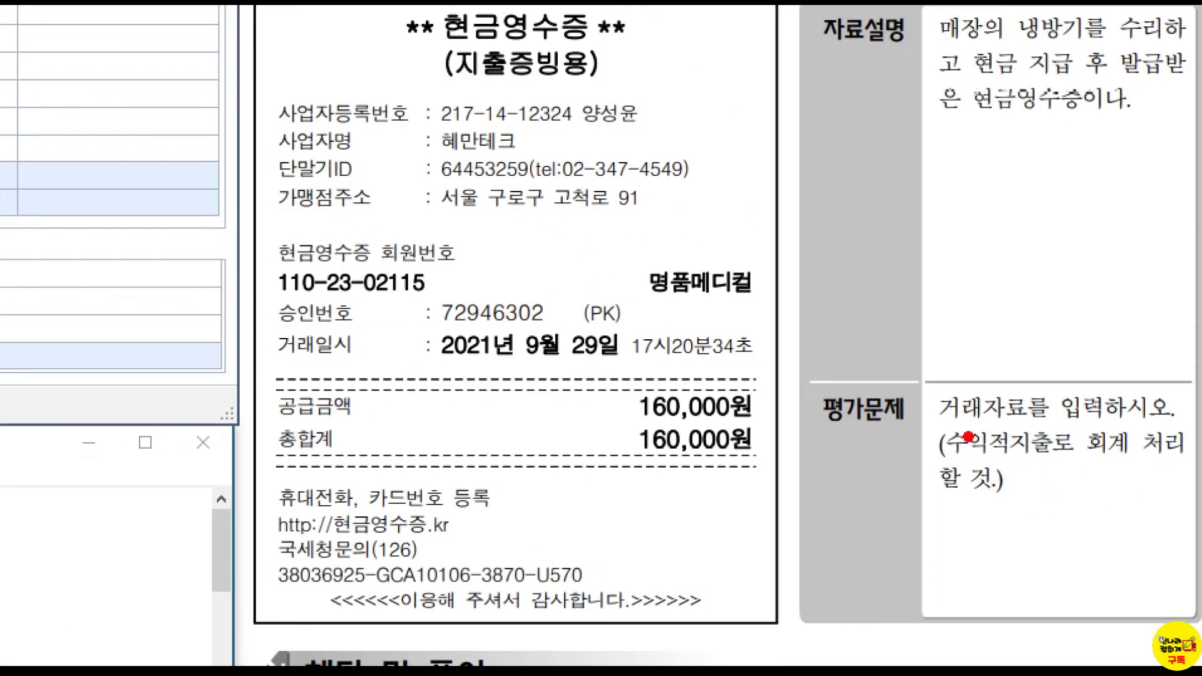
{"action": "left_click_drag", "start_coordinate": [1021, 445], "coordinate": [1158, 502]}
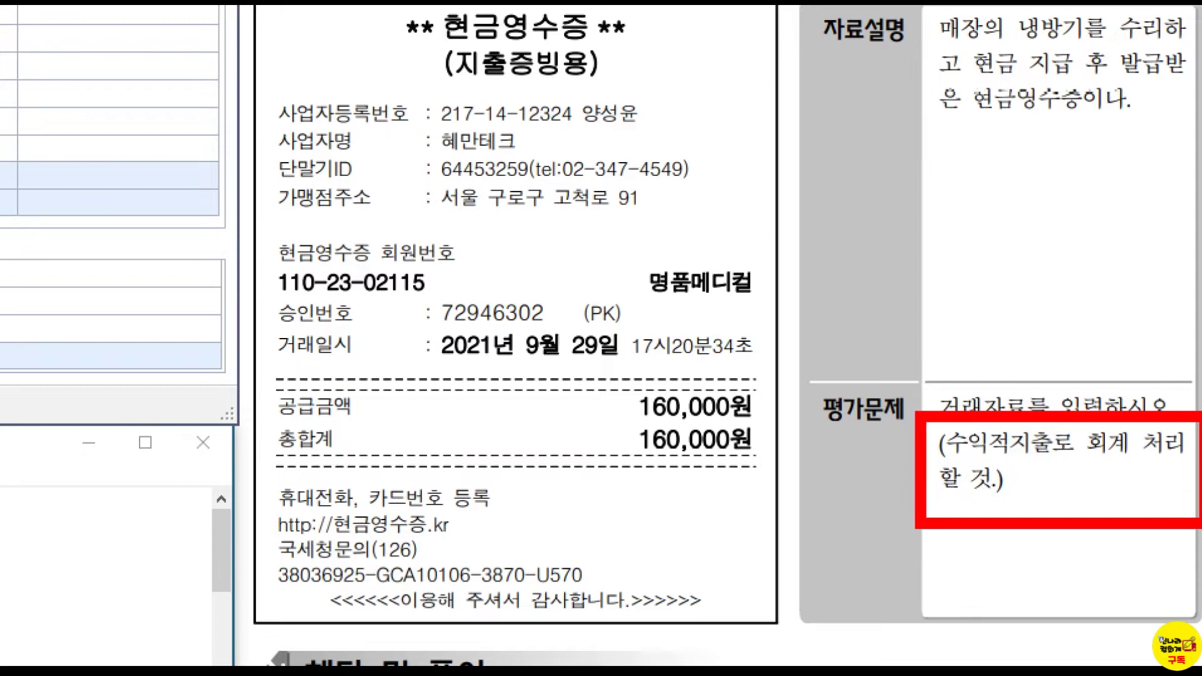
{"action": "left_click_drag", "start_coordinate": [624, 353], "coordinate": [645, 332]}
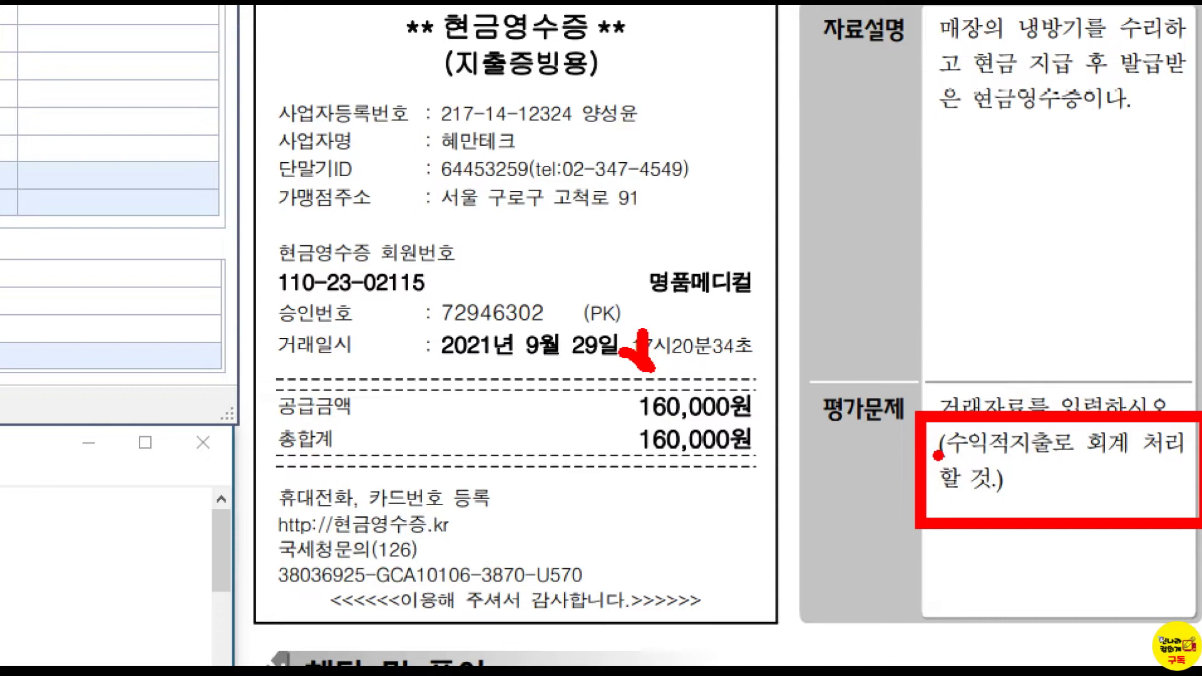
{"action": "left_click_drag", "start_coordinate": [1005, 48], "coordinate": [1083, 60]}
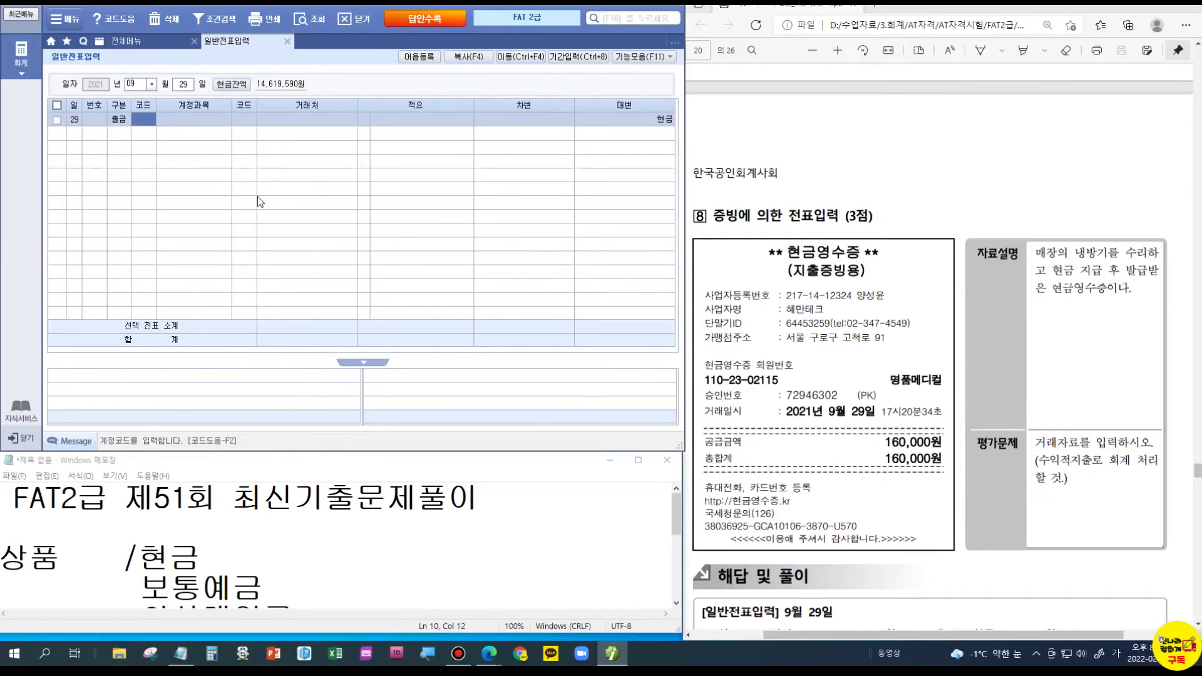
- Choose account 820 수선비 and enter 160,000 as the payment
{"action": "type", "text": "수선"}
{"action": "key", "text": "Return"}
{"action": "key", "text": "Down"}
{"action": "key", "text": "Down"}
{"action": "key", "text": "Down"}
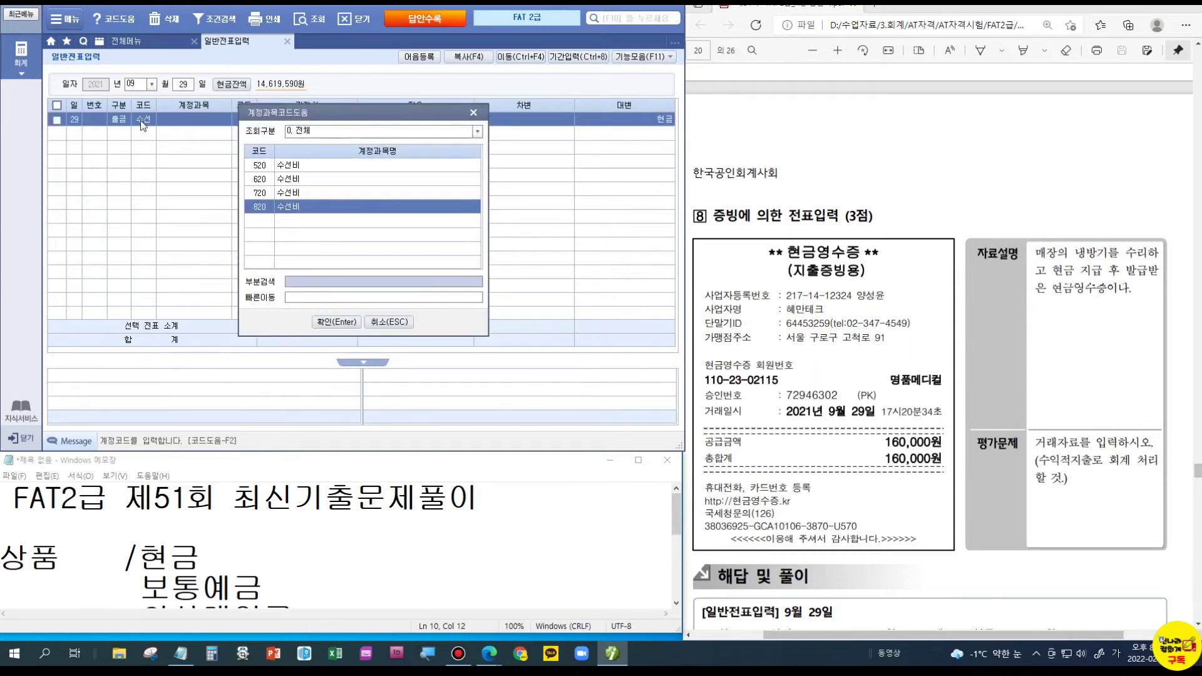
{"action": "key", "text": "Return"}
{"action": "key", "text": "Return"}
{"action": "key", "text": "Return"}
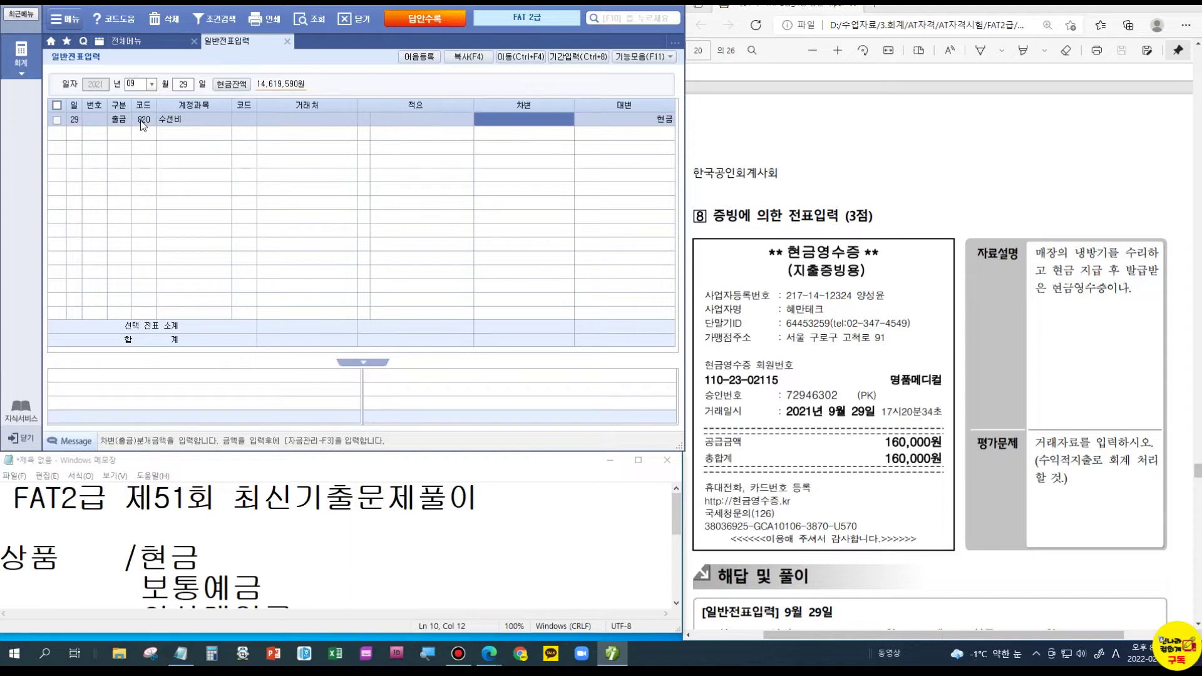
{"action": "type", "text": "1600000"}
{"action": "key", "text": "Return"}
{"action": "scroll", "coordinate": [906, 372], "scroll_direction": "down", "scroll_amount": 8}
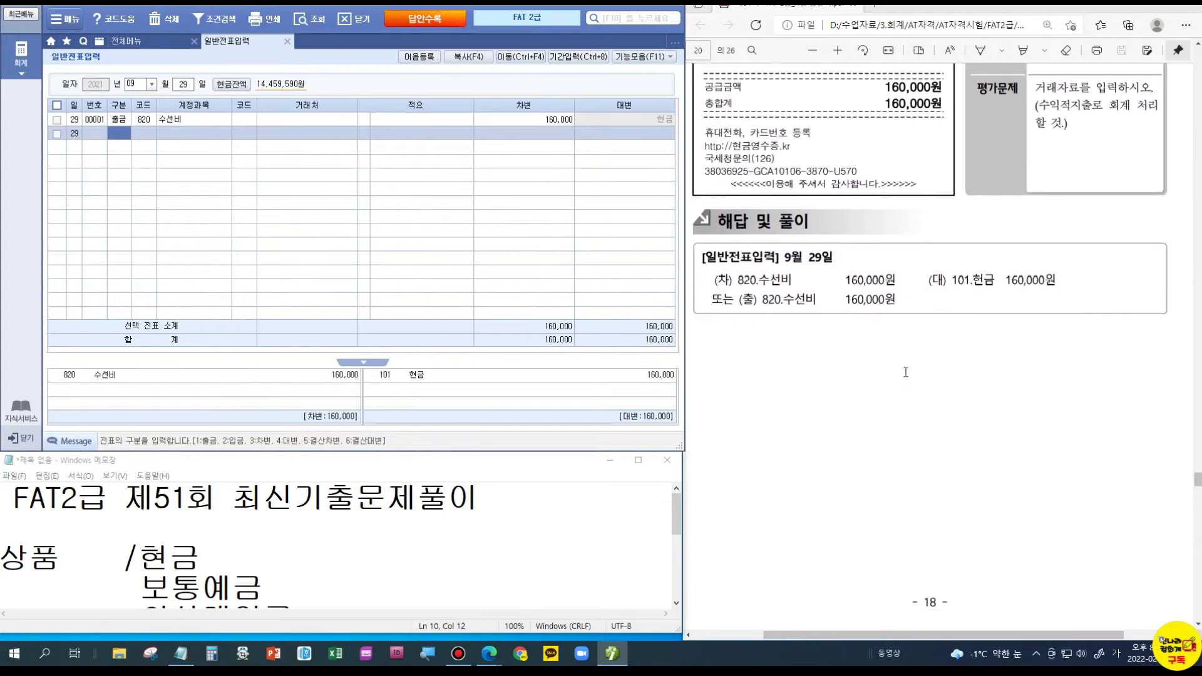
{"action": "scroll", "coordinate": [906, 372], "scroll_direction": "down", "scroll_amount": 5}
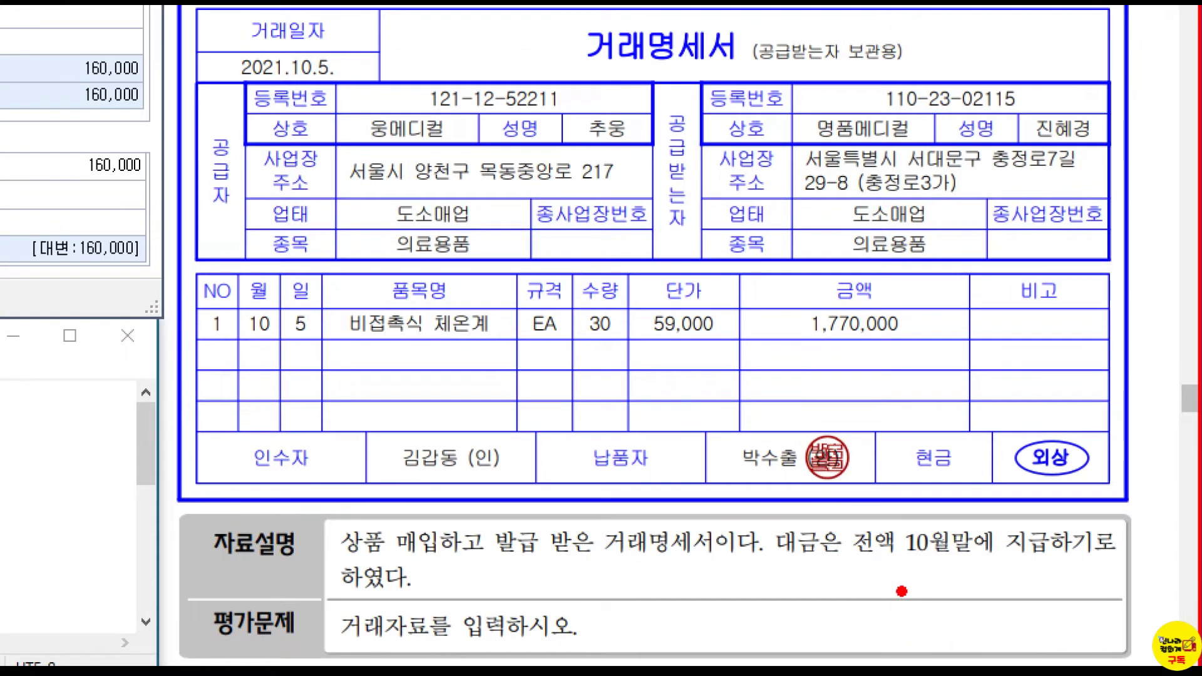
{"action": "left_click_drag", "start_coordinate": [857, 566], "coordinate": [995, 572]}
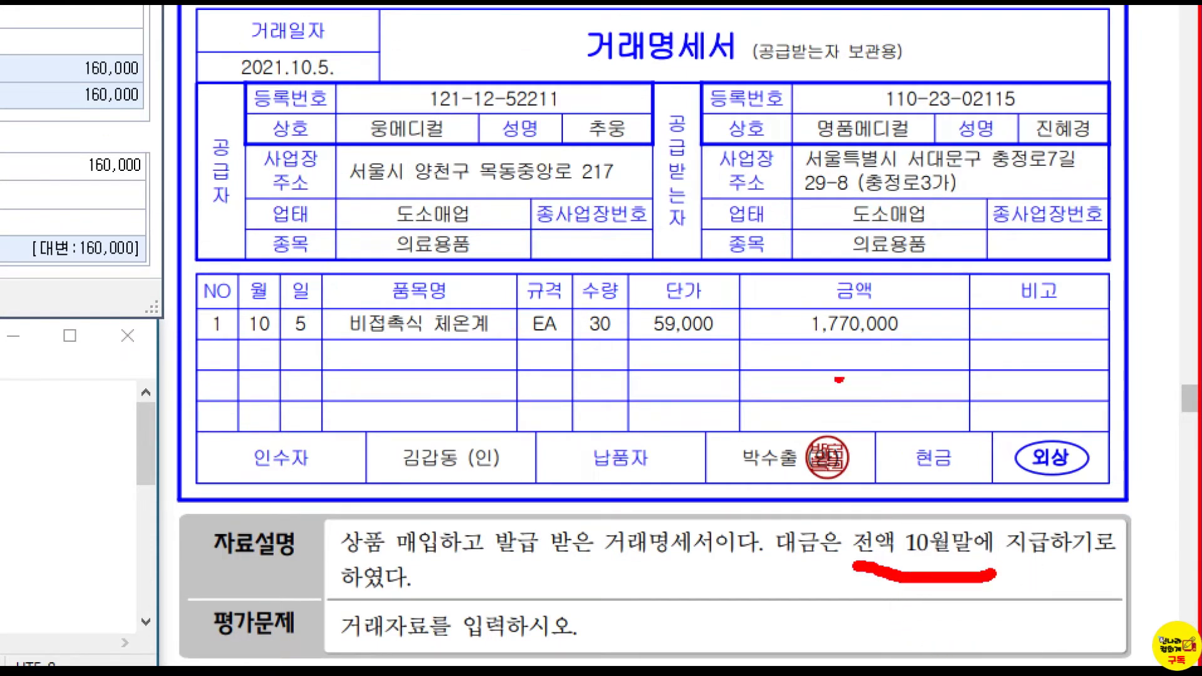
{"action": "mouse_move", "coordinate": [825, 338]}
{"action": "left_mouse_down"}
{"action": "mouse_move", "coordinate": [773, 307]}
{"action": "mouse_move", "coordinate": [871, 246]}
{"action": "mouse_move", "coordinate": [906, 290]}
{"action": "mouse_move", "coordinate": [915, 332]}
{"action": "mouse_move", "coordinate": [826, 360]}
{"action": "mouse_move", "coordinate": [808, 346]}
{"action": "left_mouse_up"}
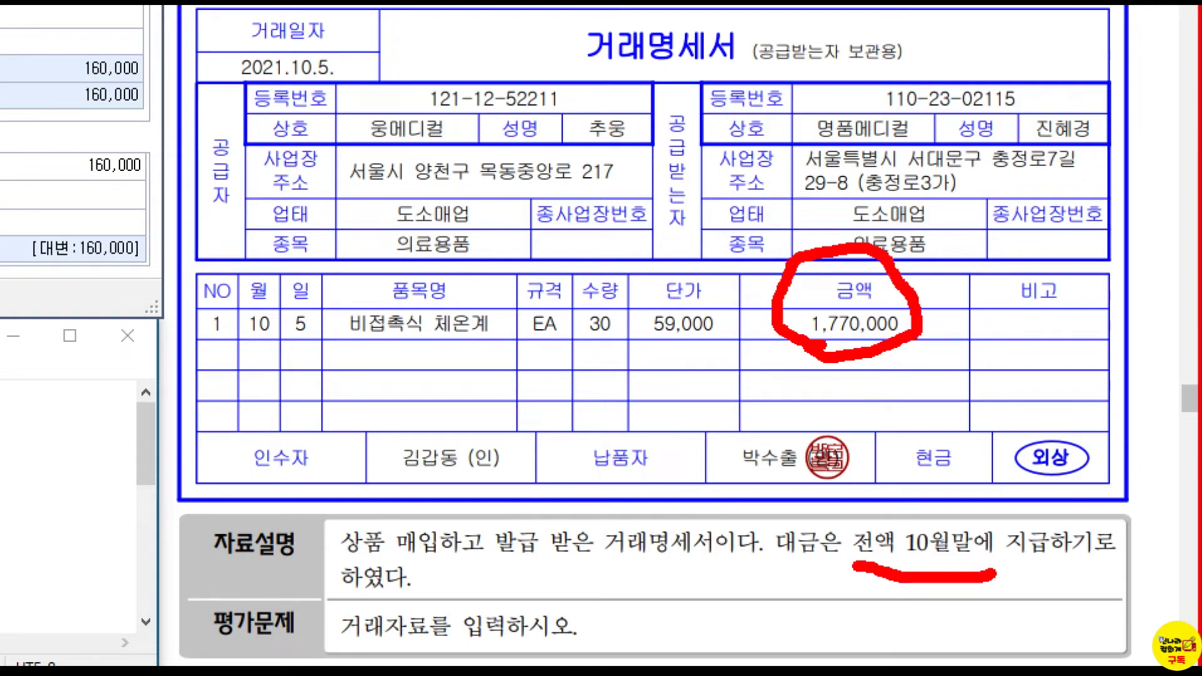
{"action": "left_click_drag", "start_coordinate": [754, 243], "coordinate": [769, 212]}
{"action": "left_click_drag", "start_coordinate": [639, 340], "coordinate": [711, 345]}
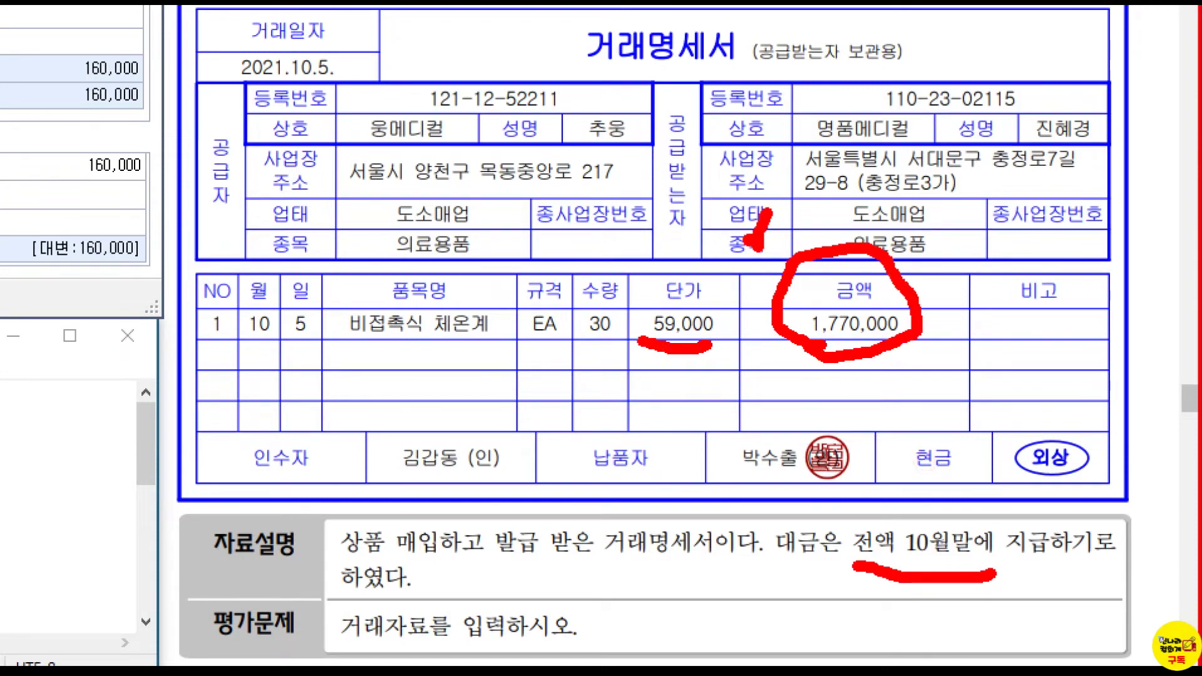
{"action": "key", "text": "Escape"}
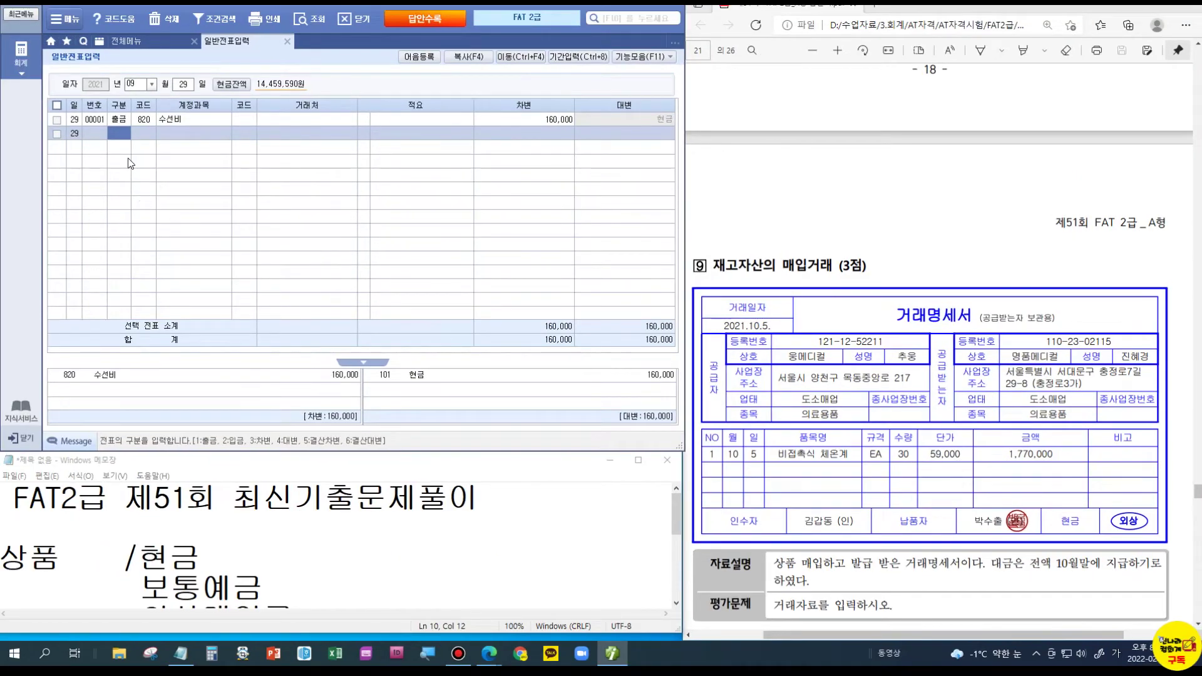
- Start an October 5 voucher with a 146 상품 debit of 1,770,000
{"action": "left_click", "coordinate": [128, 89]}
{"action": "type", "text": "10"}
{"action": "key", "text": "Return"}
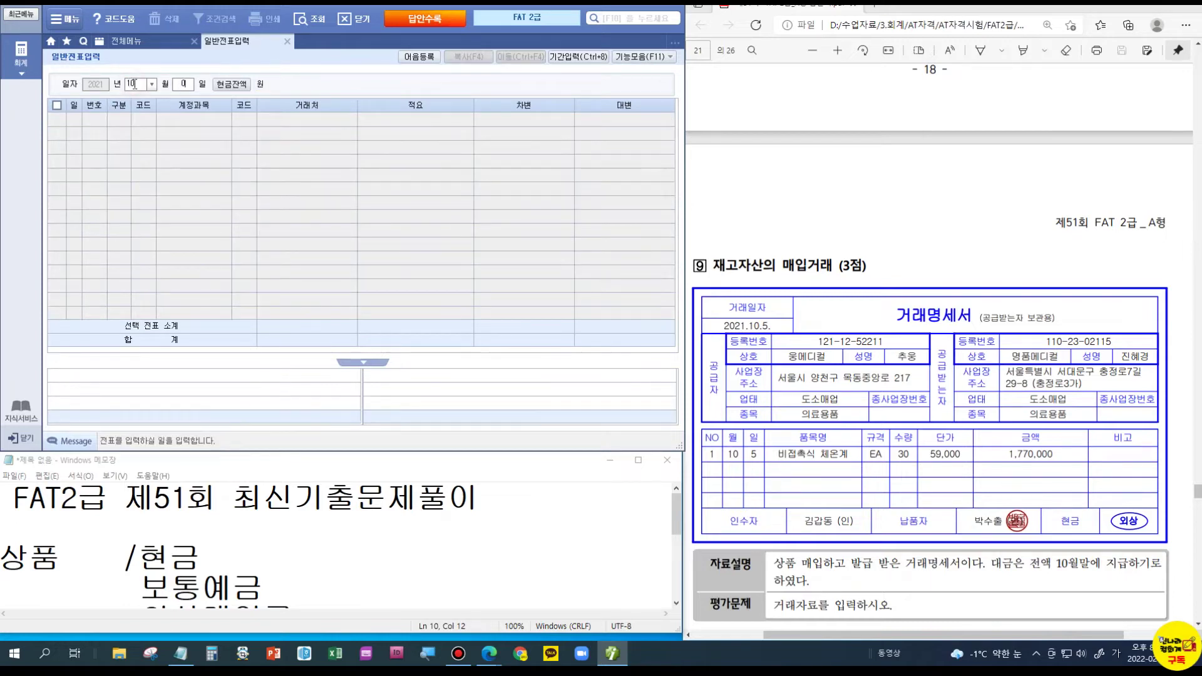
{"action": "type", "text": "05"}
{"action": "key", "text": "Return"}
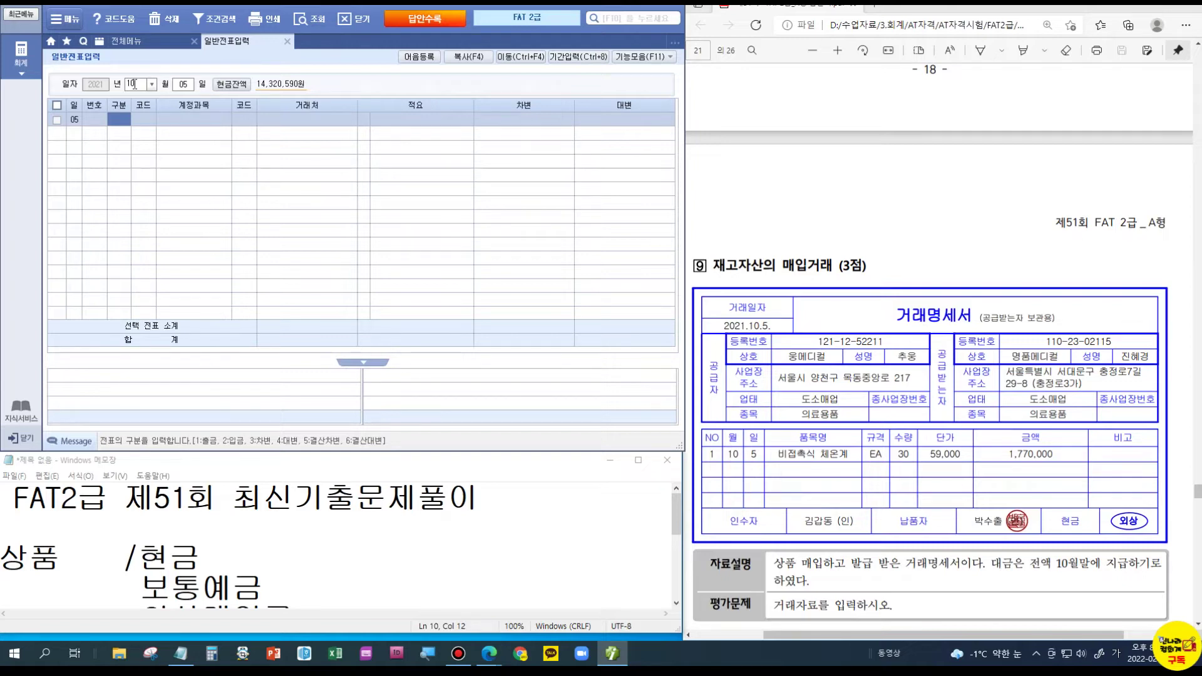
{"action": "type", "text": "3"}
{"action": "key", "text": "Return"}
{"action": "type", "text": "146"}
{"action": "key", "text": "Return"}
{"action": "key", "text": "Return"}
{"action": "key", "text": "Return"}
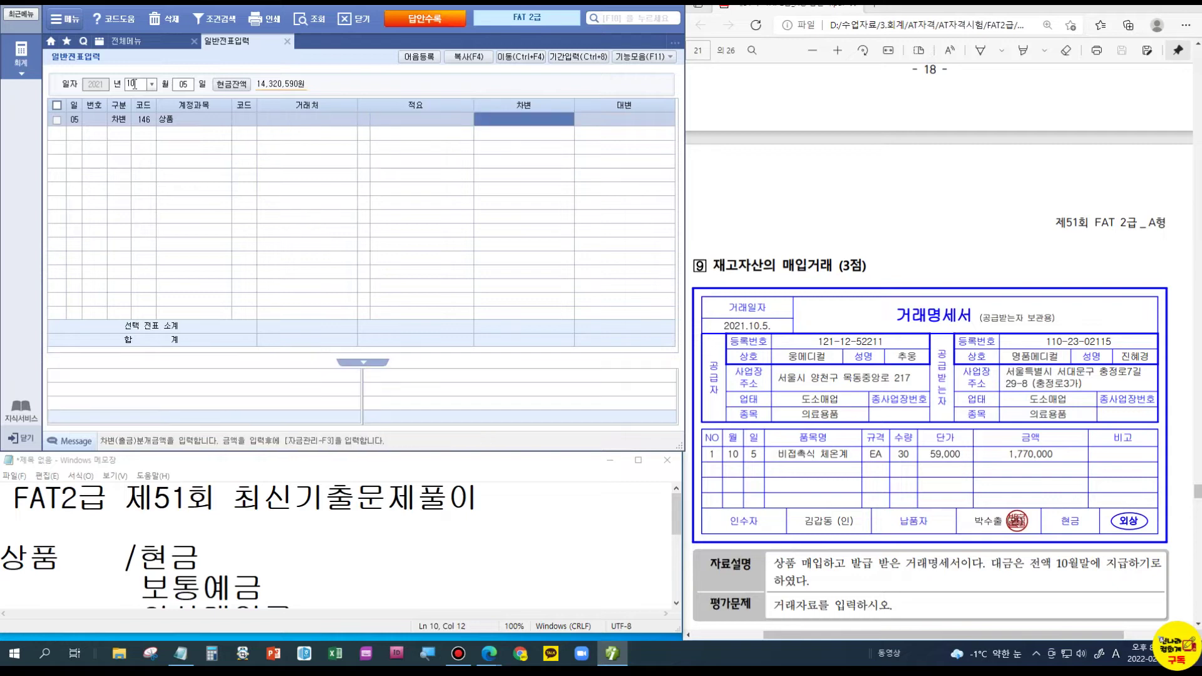
{"action": "type", "text": "1,770,000"}
{"action": "key", "text": "Return"}
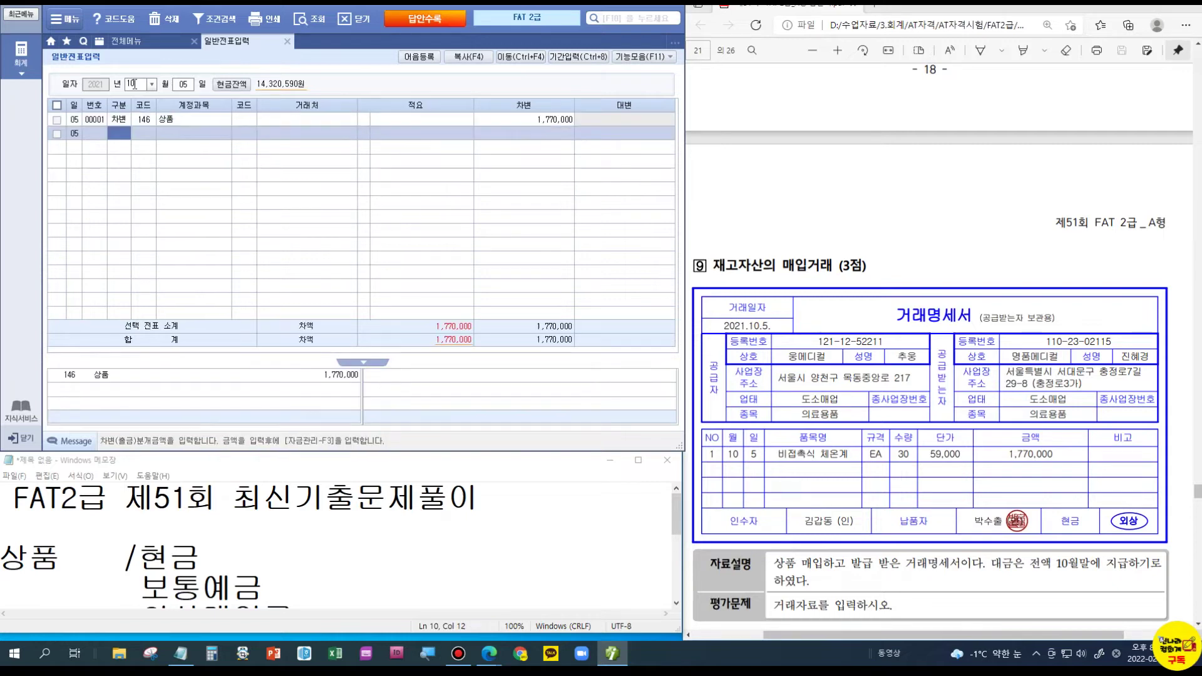
- Credit 251 외상매입금 1,770,000 to partner 02001 웅메디컬
{"action": "type", "text": "4"}
{"action": "key", "text": "Return"}
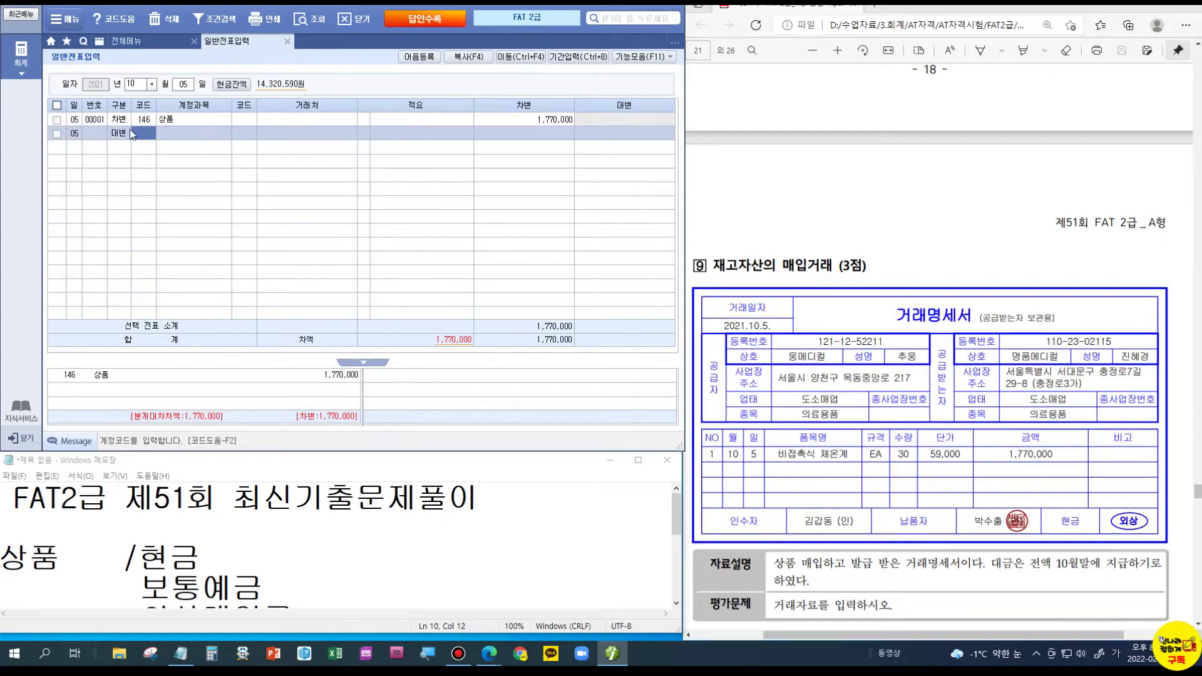
{"action": "type", "text": "251"}
{"action": "key", "text": "Return"}
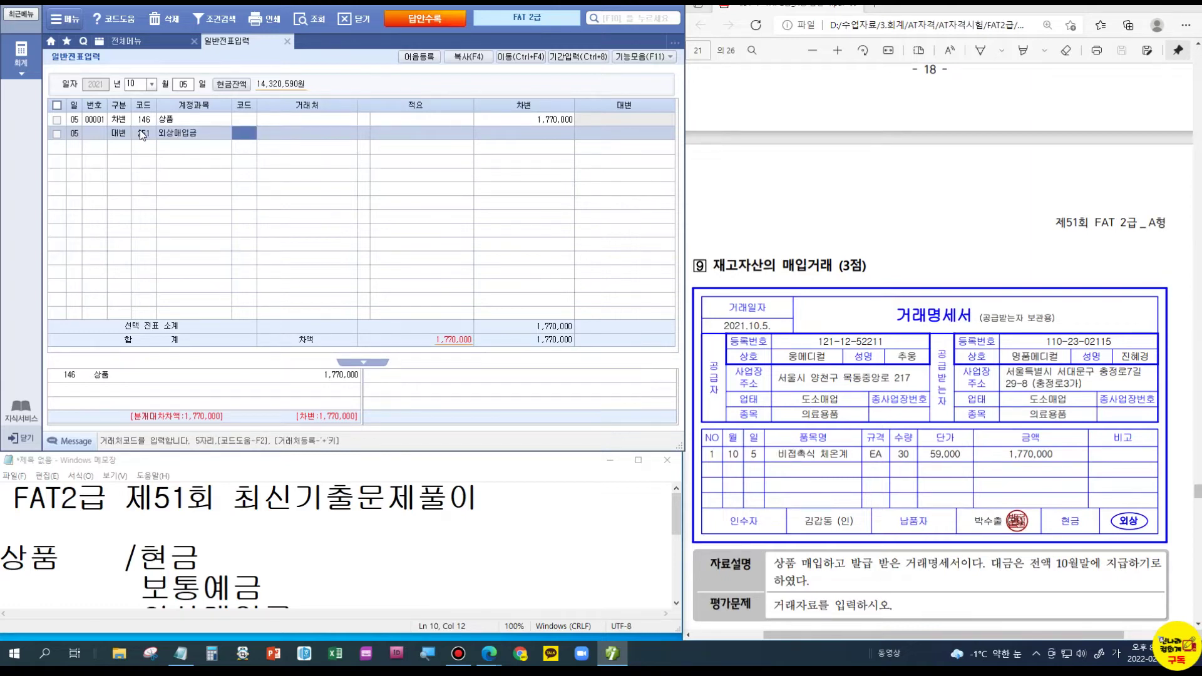
{"action": "type", "text": "02001"}
{"action": "key", "text": "Return"}
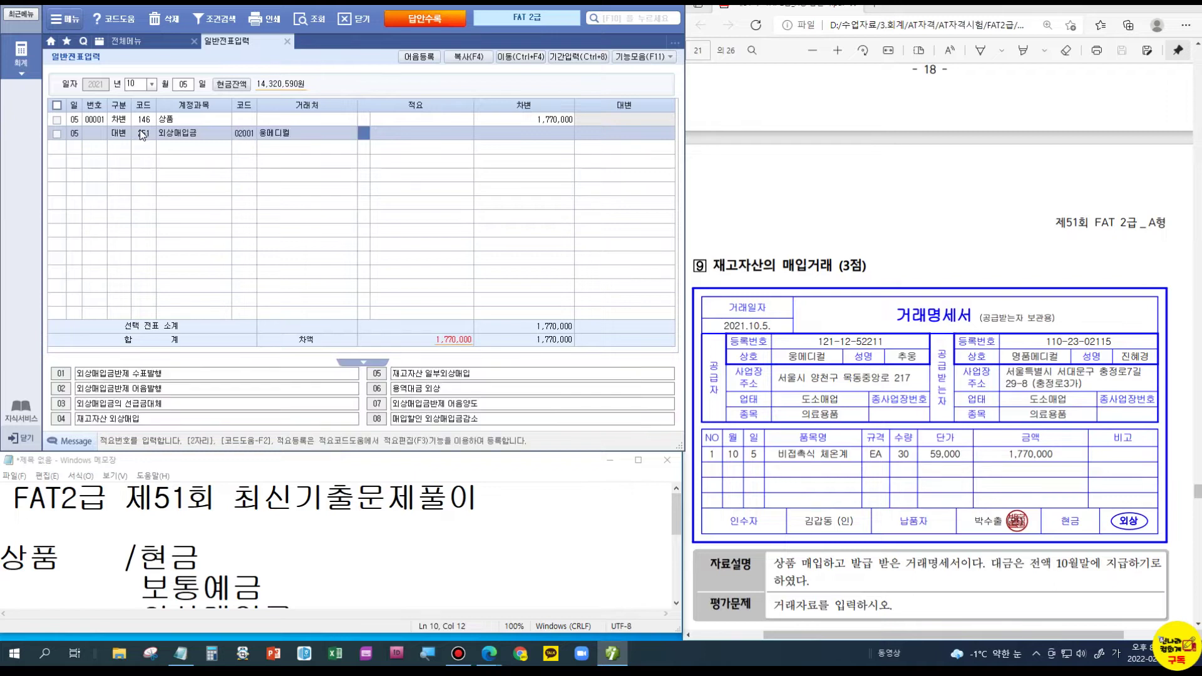
{"action": "key", "text": "Return"}
{"action": "type", "text": "1,770,000"}
{"action": "key", "text": "Return"}
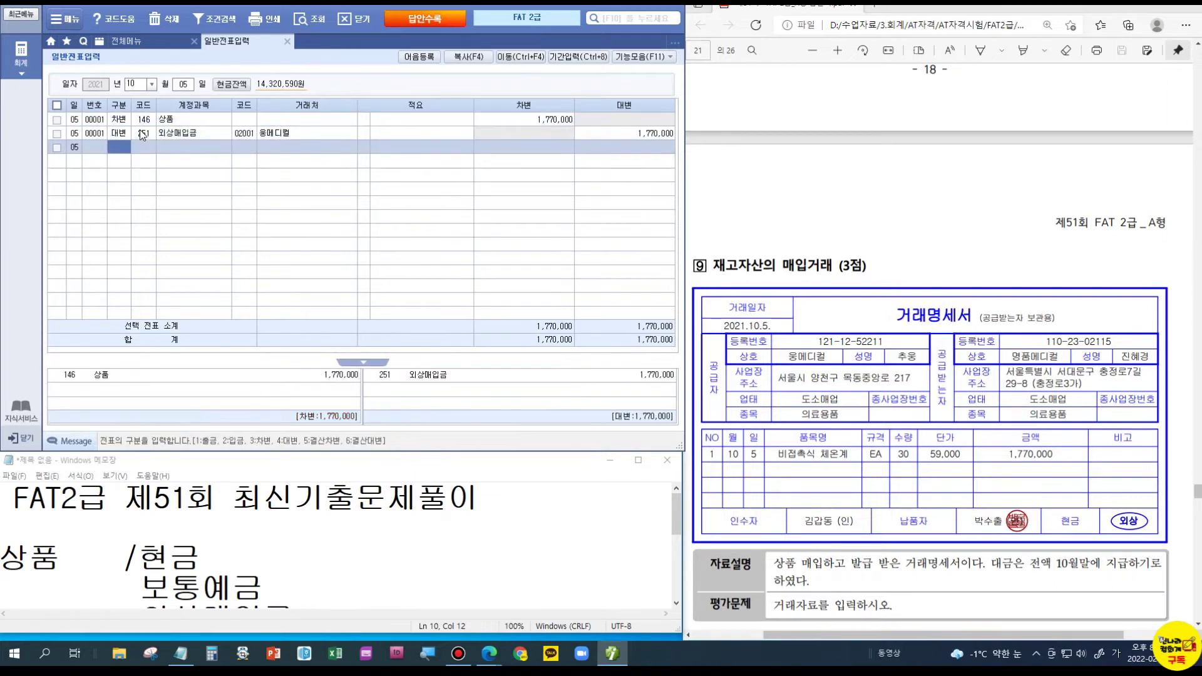
{"action": "double_click", "coordinate": [143, 453]}
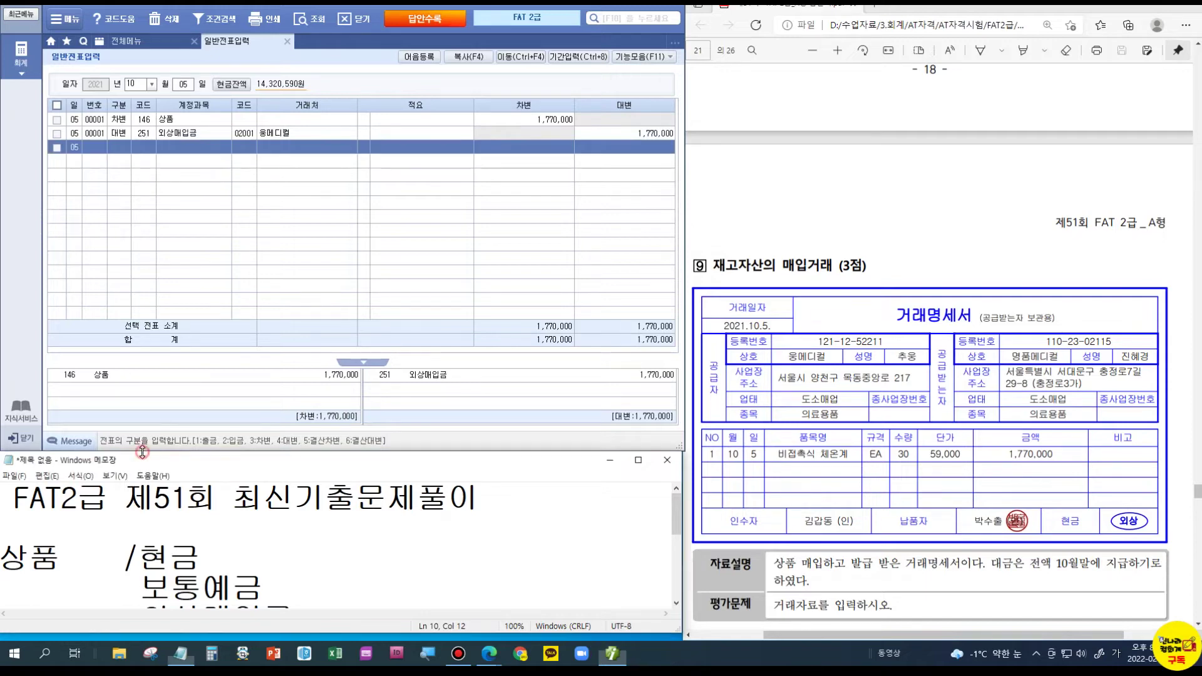
- Delete the old notes and start a 채권(받을것) list with 외상매출금 and 받을어음
{"action": "left_click", "coordinate": [158, 346]}
{"action": "left_click_drag", "start_coordinate": [370, 306], "coordinate": [1, 94]}
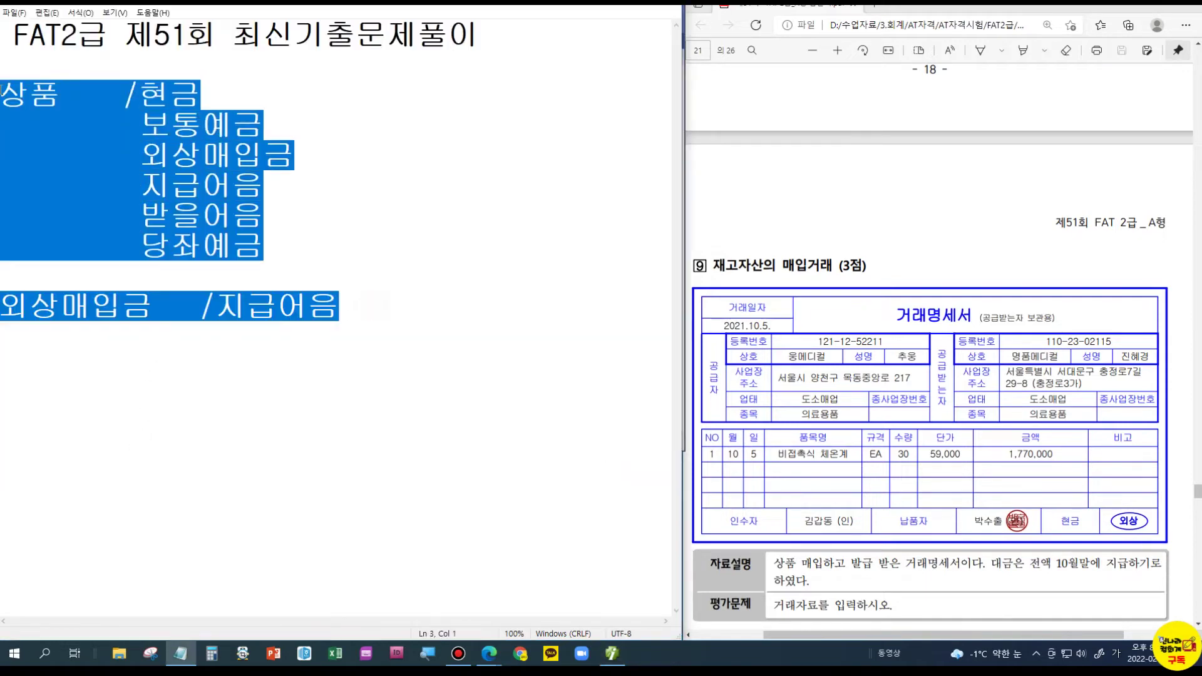
{"action": "key", "text": "Delete"}
{"action": "type", "text": "채권("}
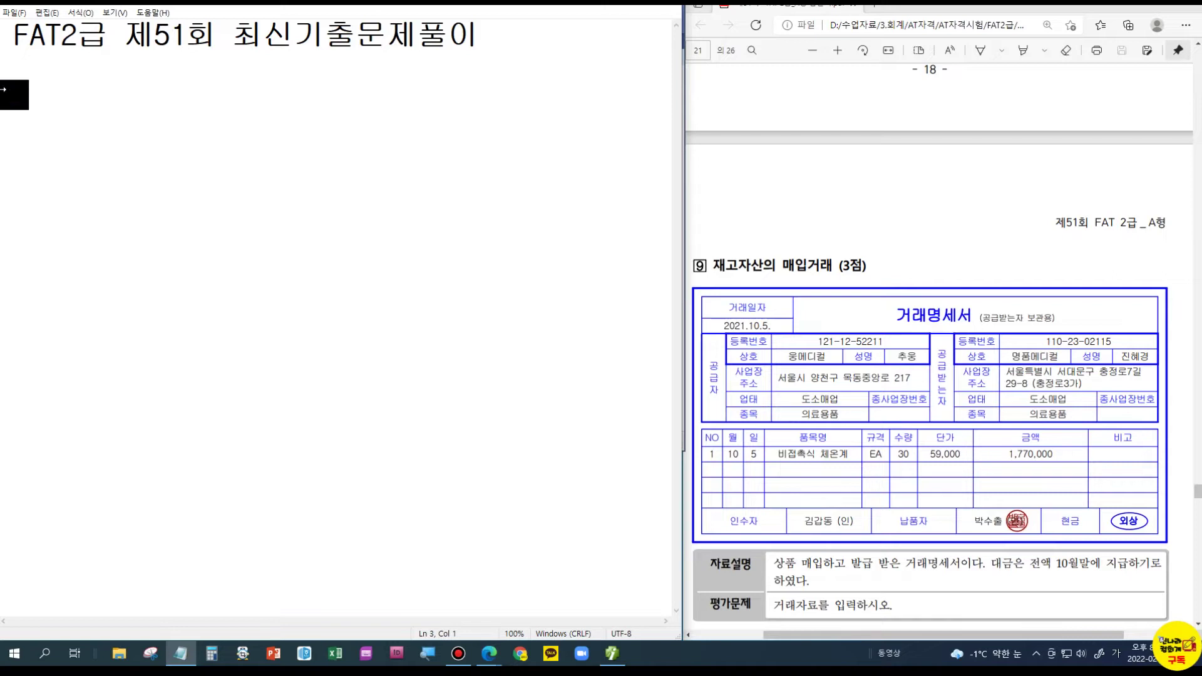
{"action": "type", "text": "받을것)"}
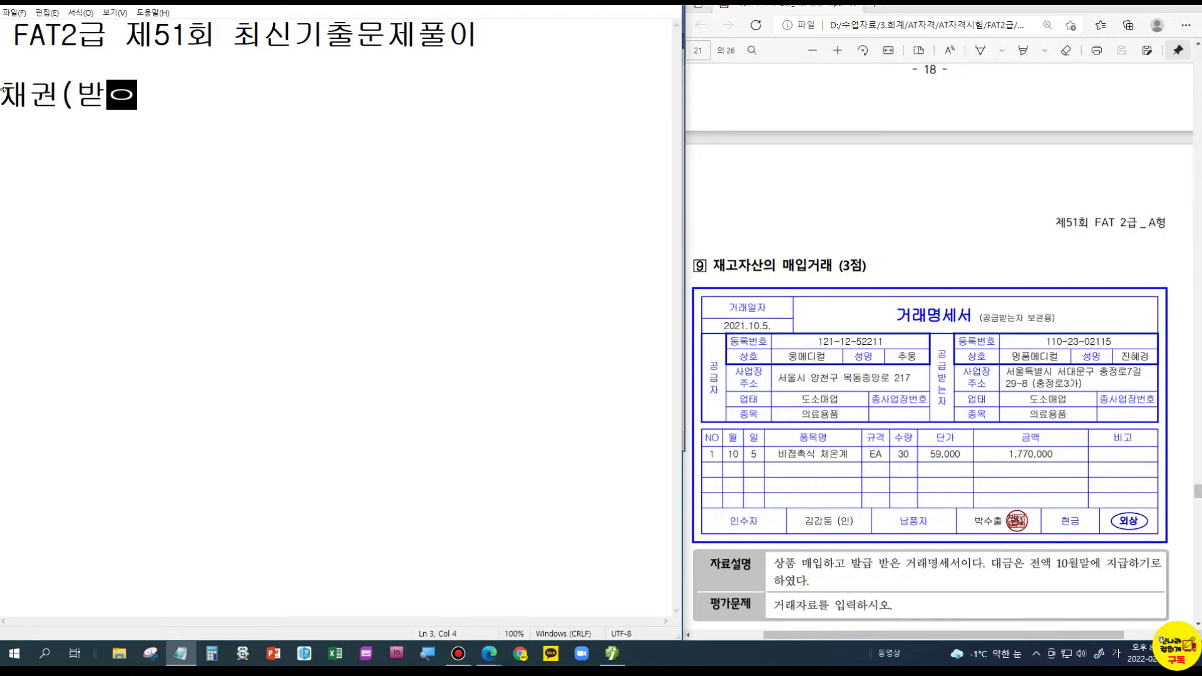
{"action": "key", "text": "Return"}
{"action": "type", "text": "외상매출금"}
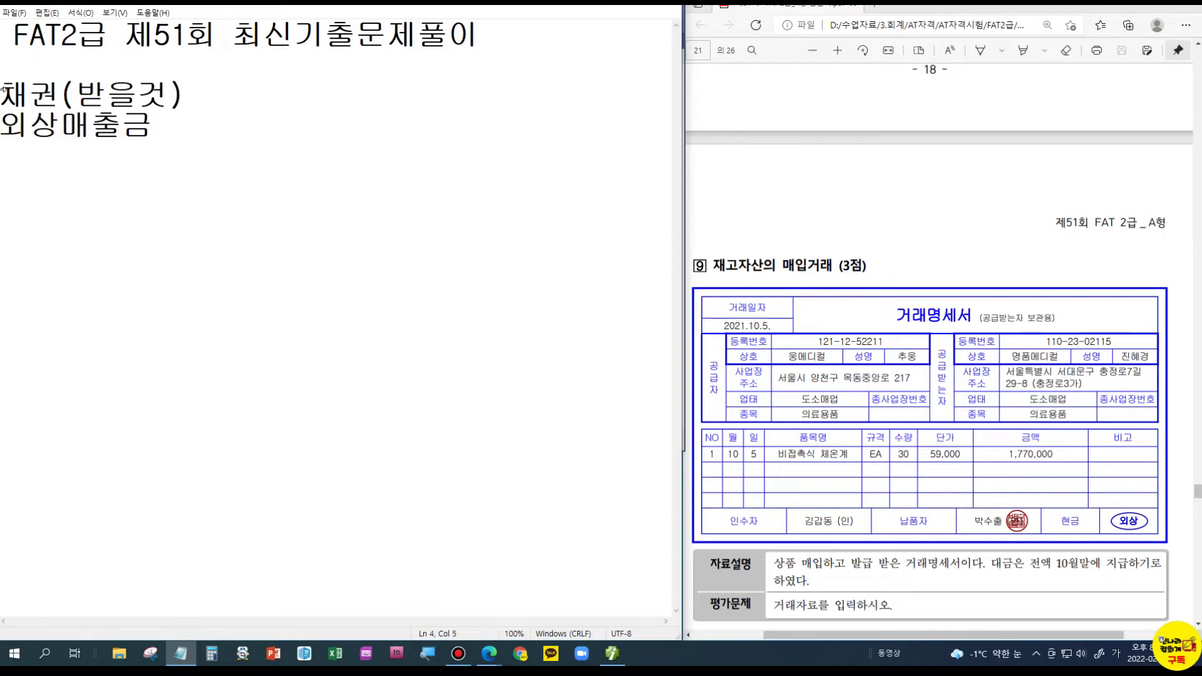
{"action": "key", "text": "Return"}
{"action": "type", "text": "받을"}
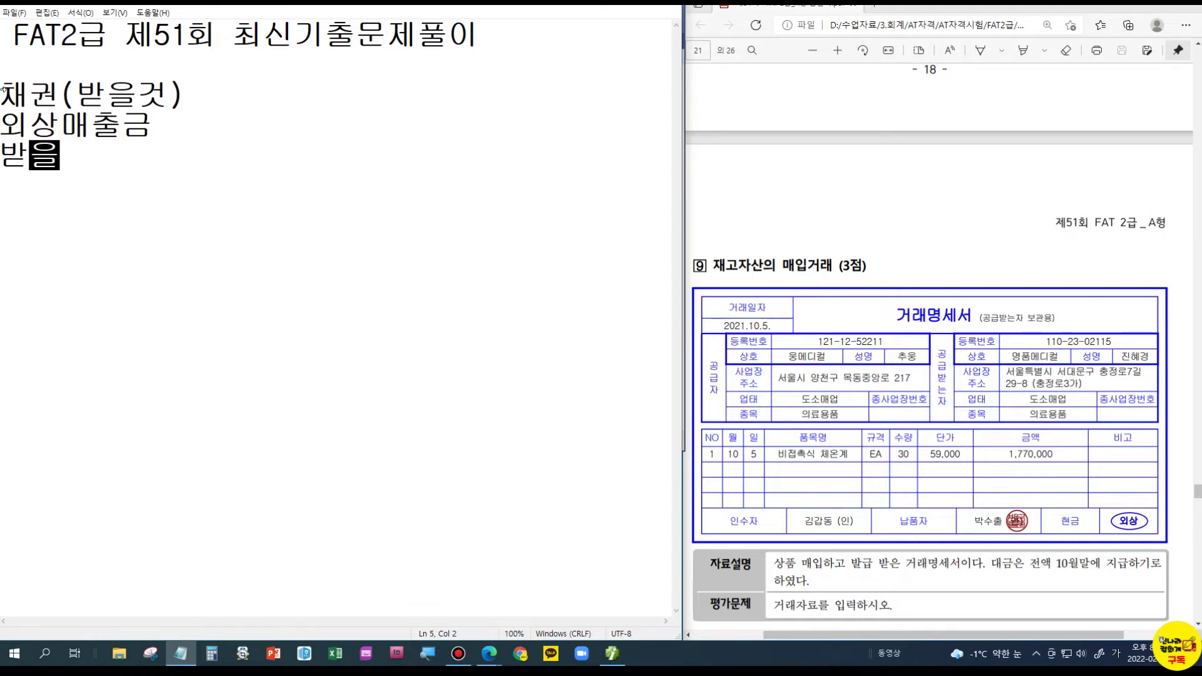
{"action": "type", "text": "ㅇ어음"}
{"action": "key", "text": "Return"}
- Continue the list with 선급금, 미수금, 대여금, 가지급금, 보통예금 and 당좌예금
{"action": "type", "text": "선급금"}
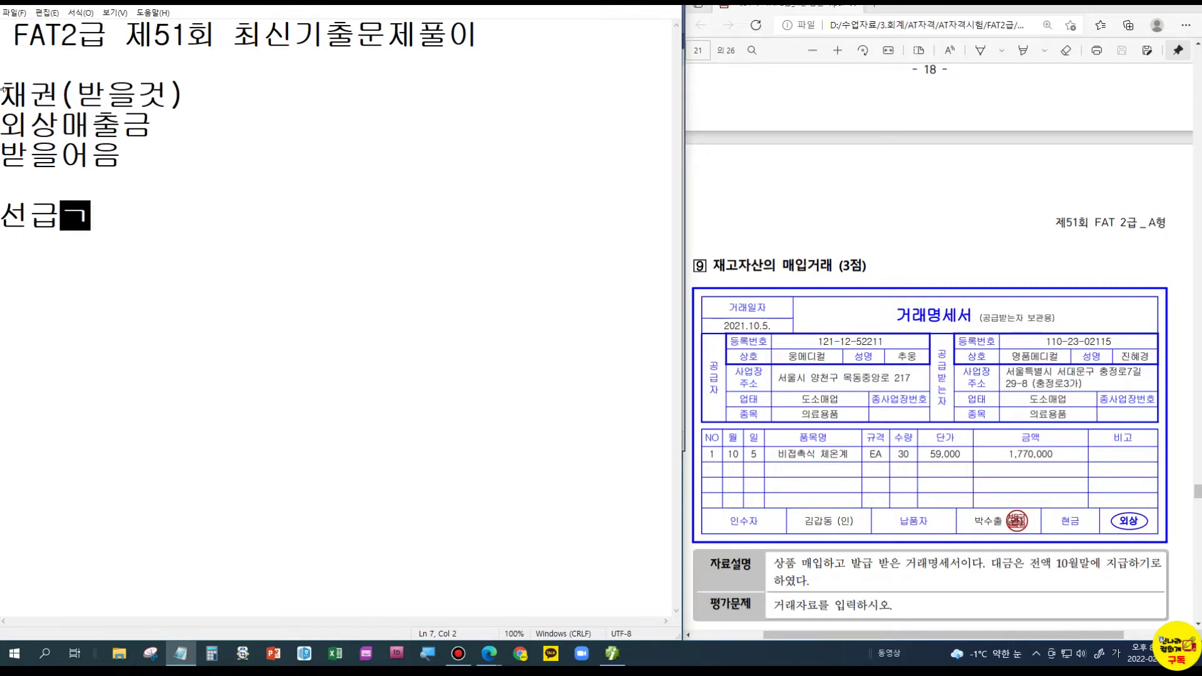
{"action": "key", "text": "Return"}
{"action": "type", "text": "미수금"}
{"action": "key", "text": "Return"}
{"action": "type", "text": "대여금"}
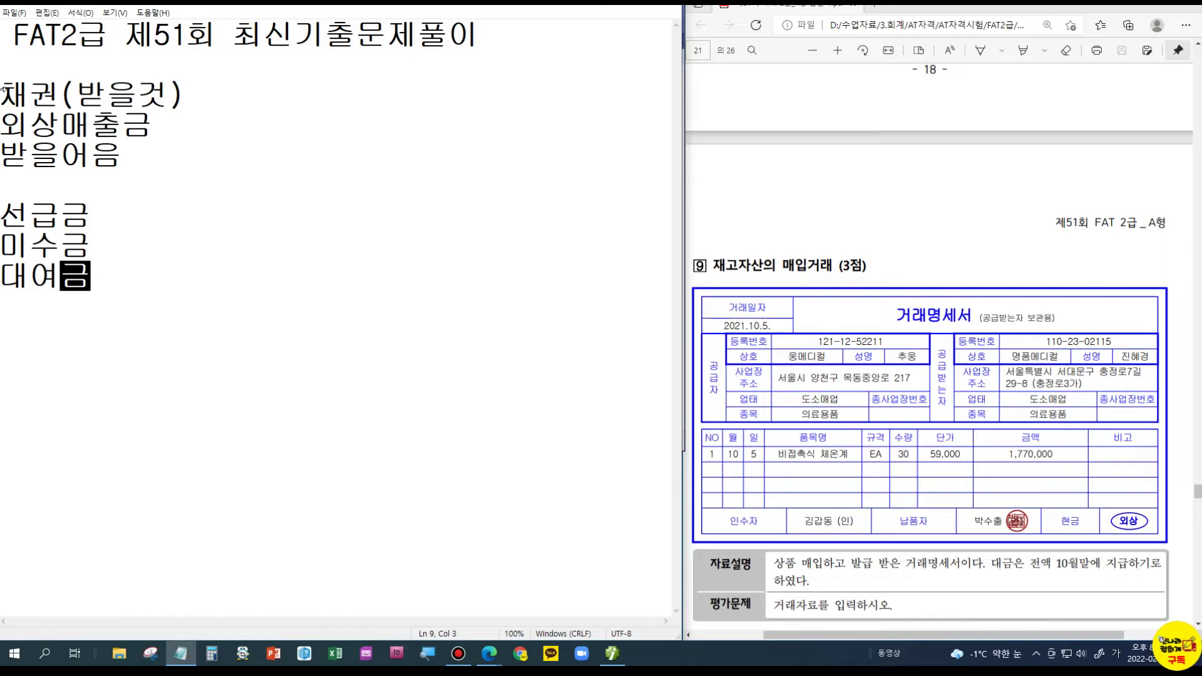
{"action": "key", "text": "Return"}
{"action": "type", "text": "가지급금  "}
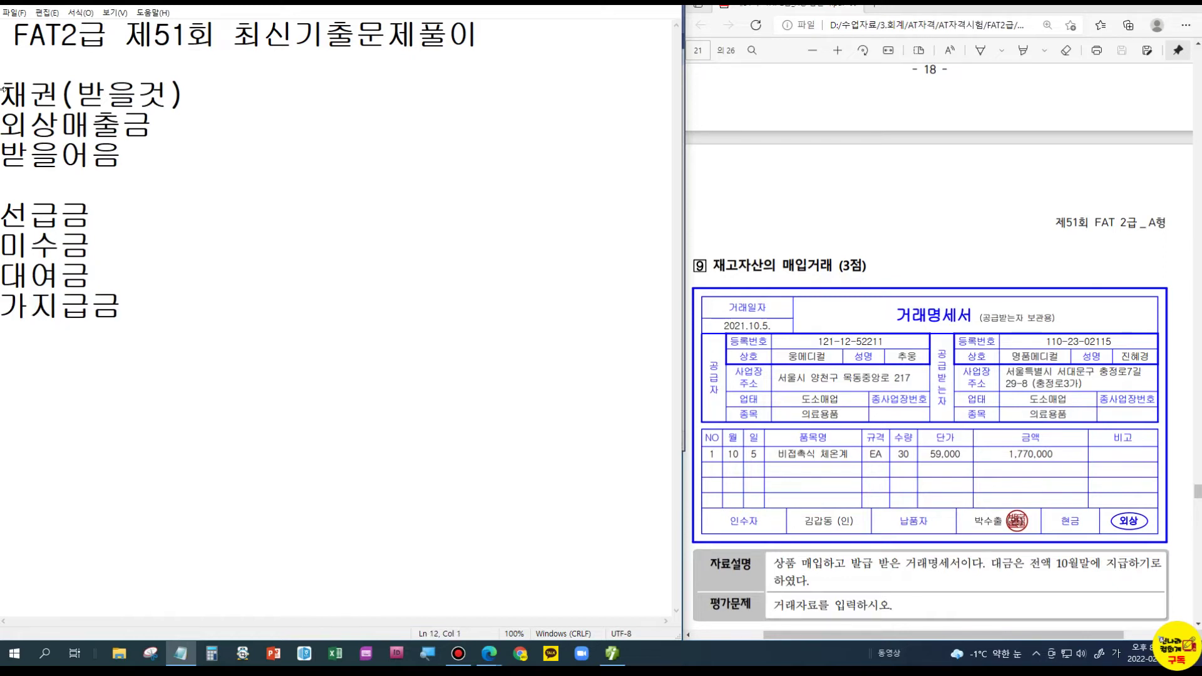
{"action": "type", "text": "보통예금"}
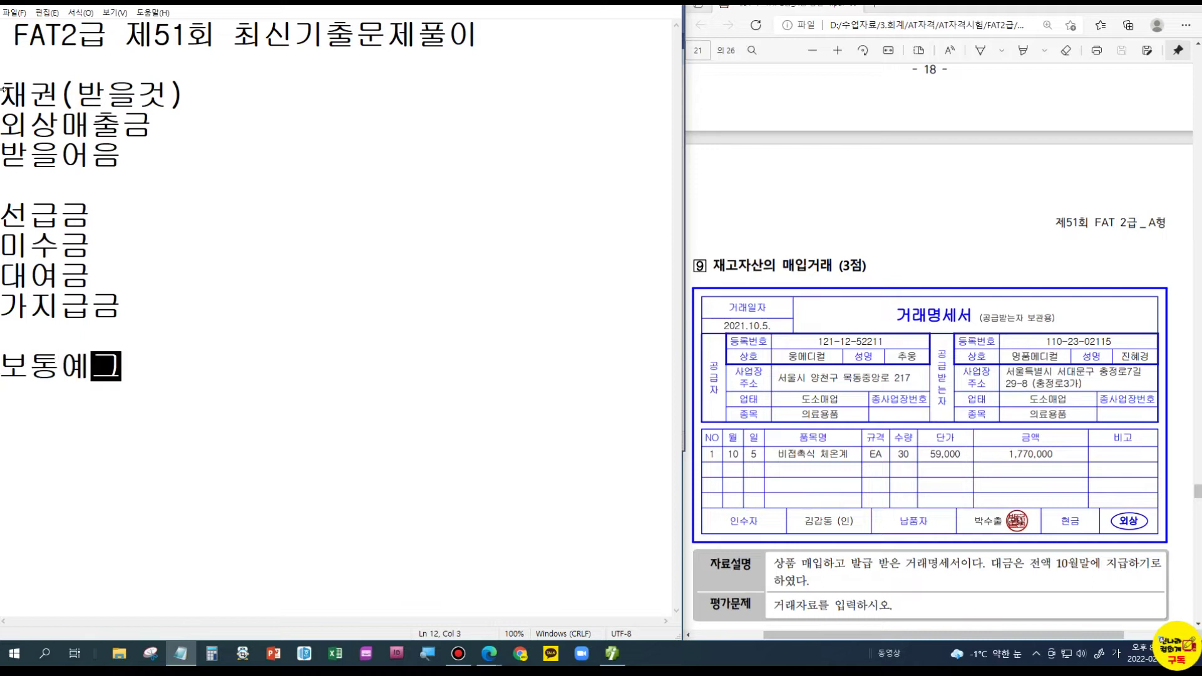
{"action": "key", "text": "Return"}
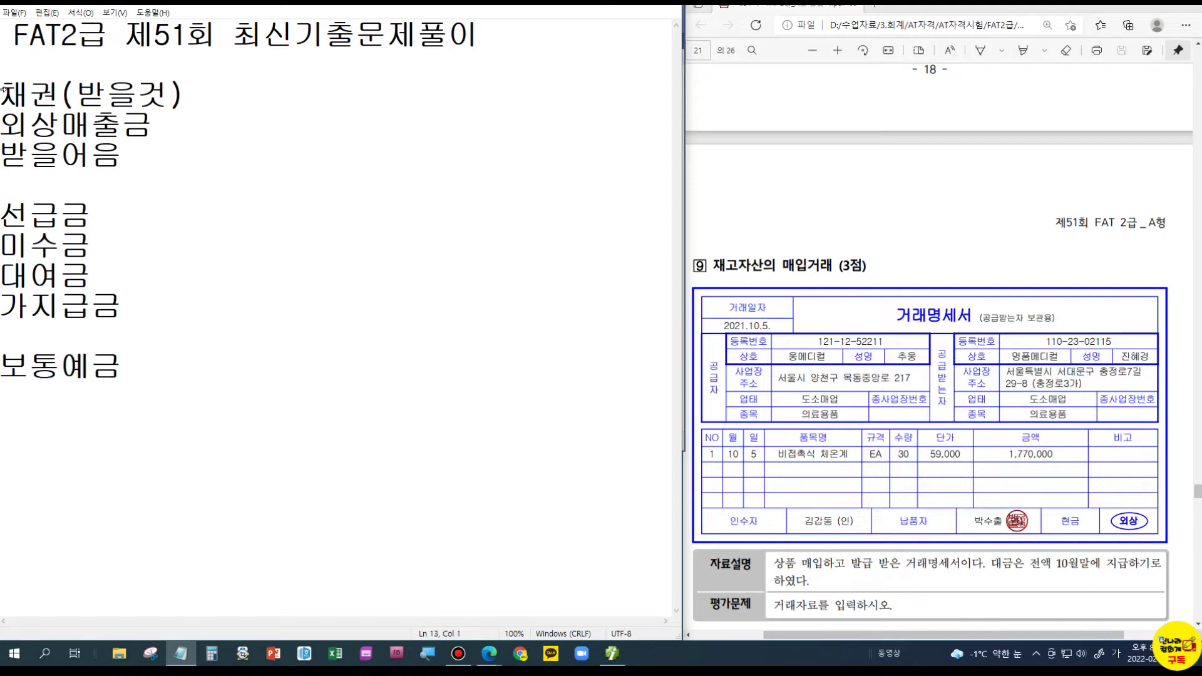
{"action": "type", "text": "당좌예금"}
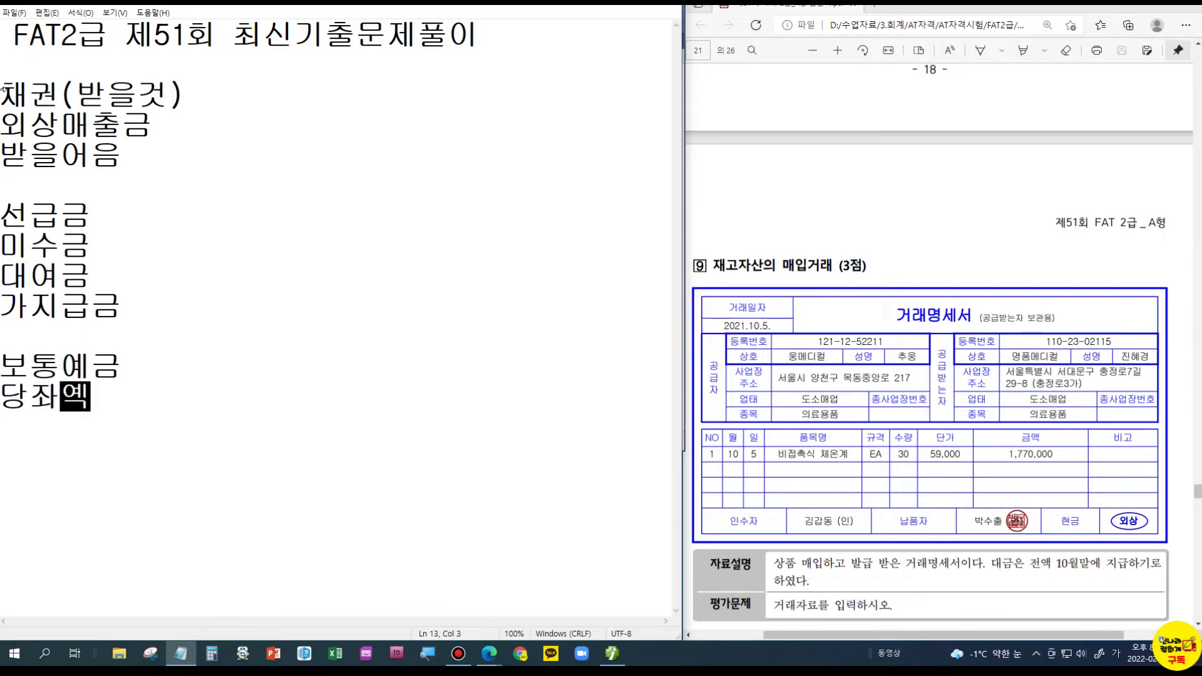
{"action": "key", "text": "Up"}
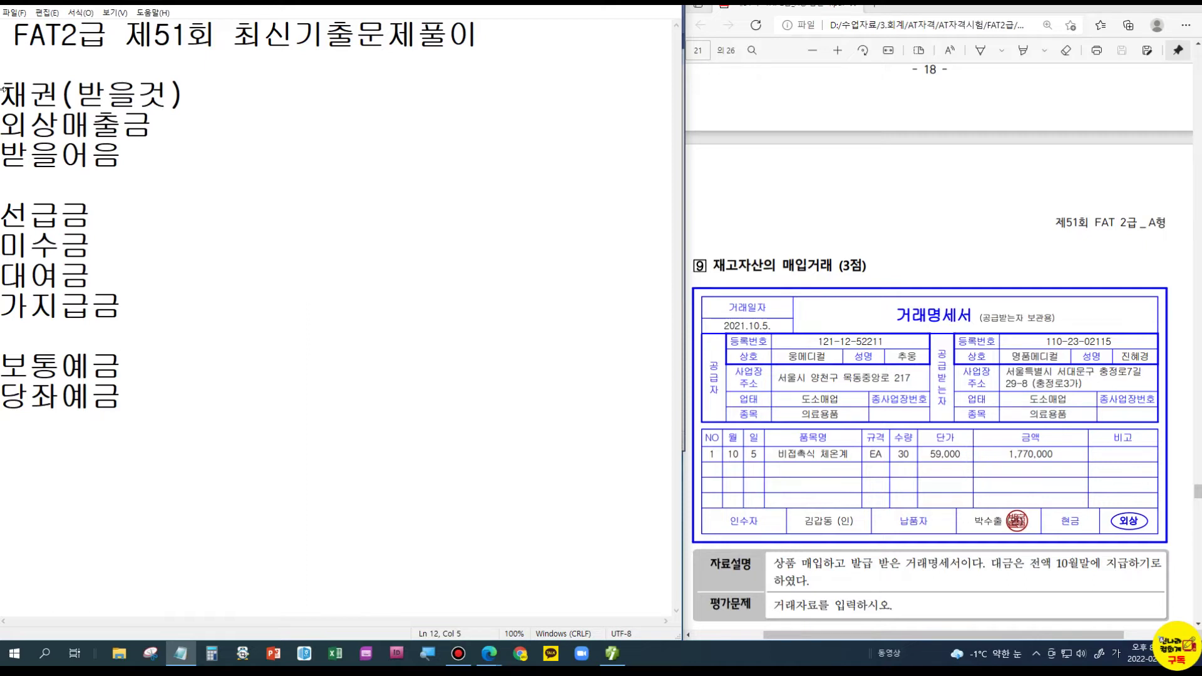
- Add a 채무(줄것) heading with 외상매입금 and 지급어음 beside their receivables
{"action": "left_click", "coordinate": [203, 98]}
{"action": "type", "text": "ㅊ"}
{"action": "type", "text": "채무(줄"}
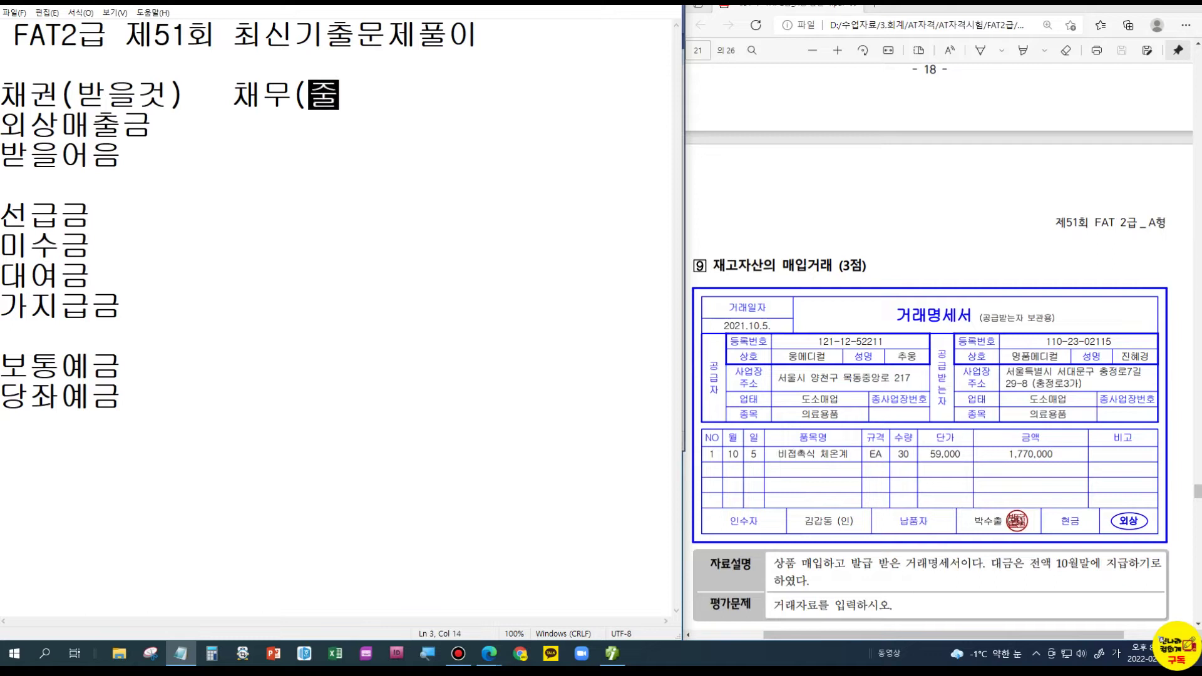
{"action": "type", "text": "것)"}
{"action": "key", "text": "Down"}
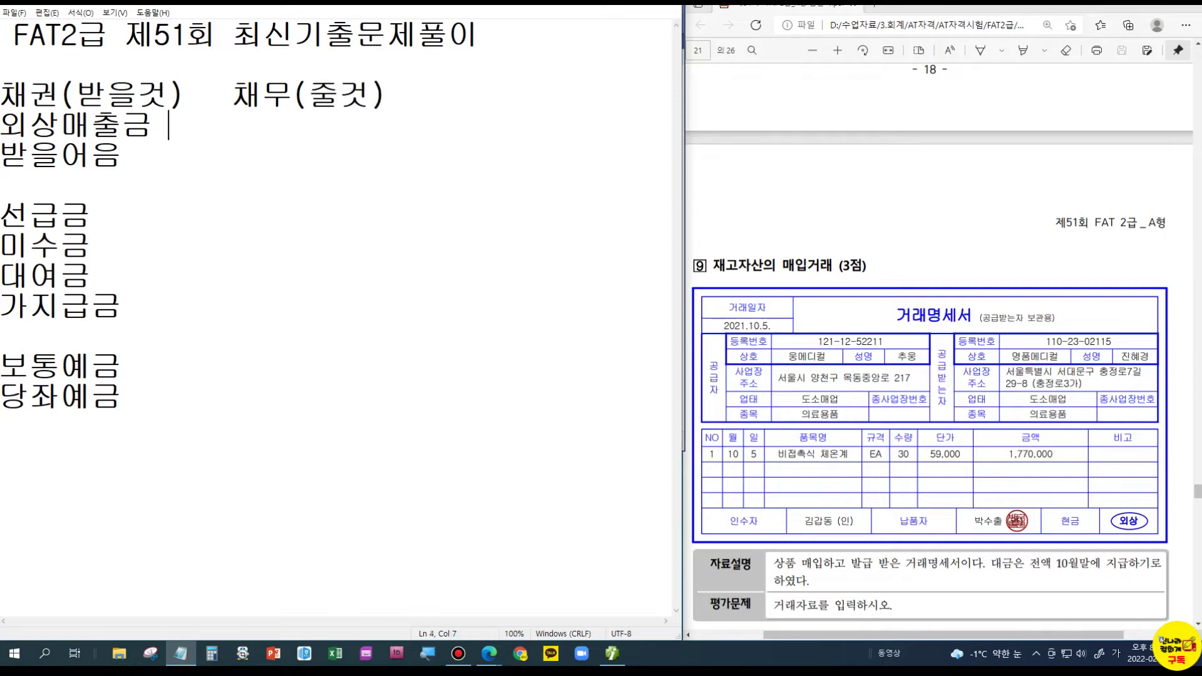
{"action": "type", "text": "외상매"}
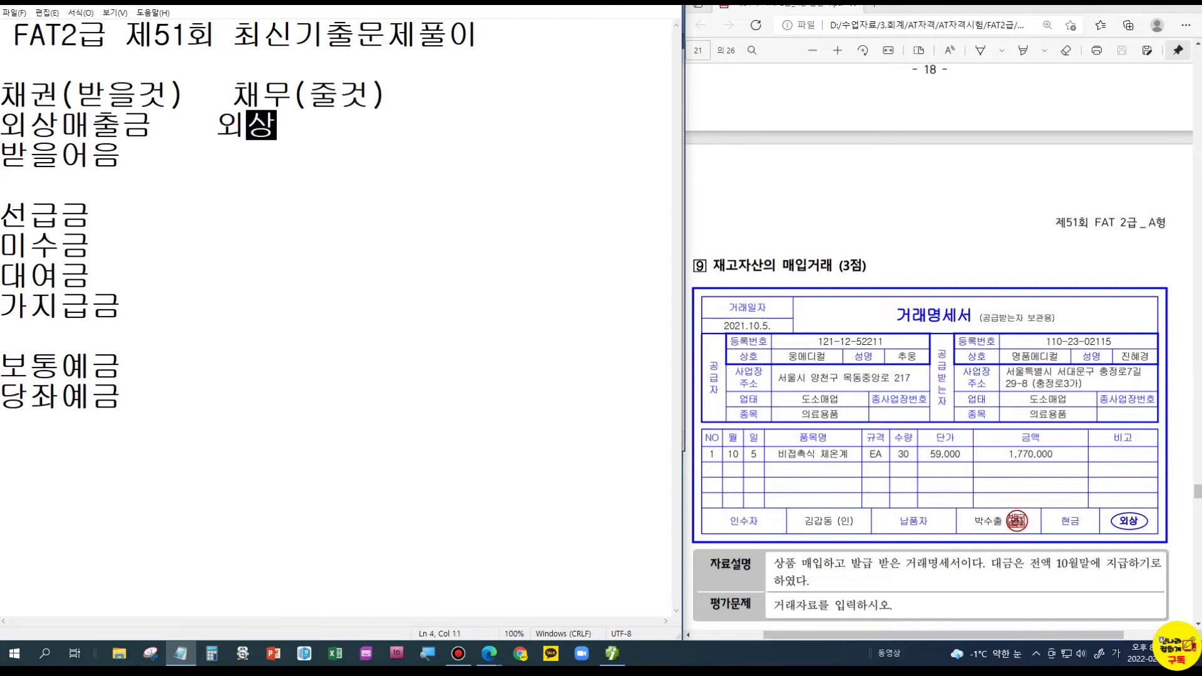
{"action": "type", "text": "입금"}
{"action": "key", "text": "Down"}
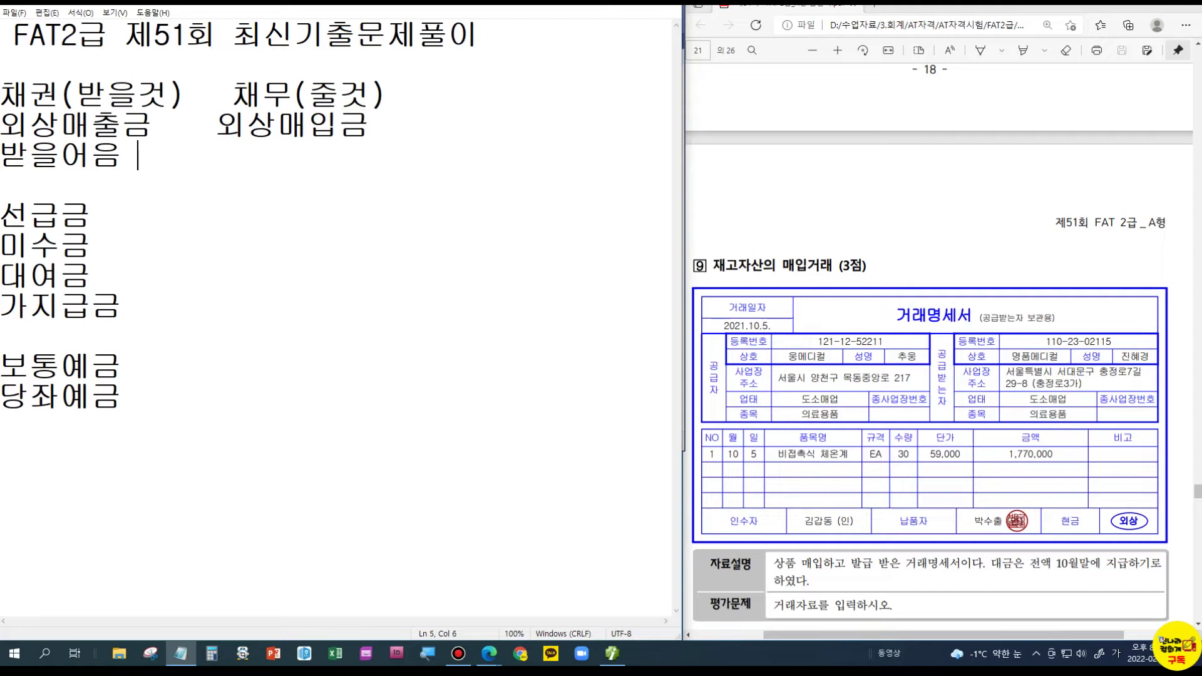
{"action": "type", "text": "지급어음"}
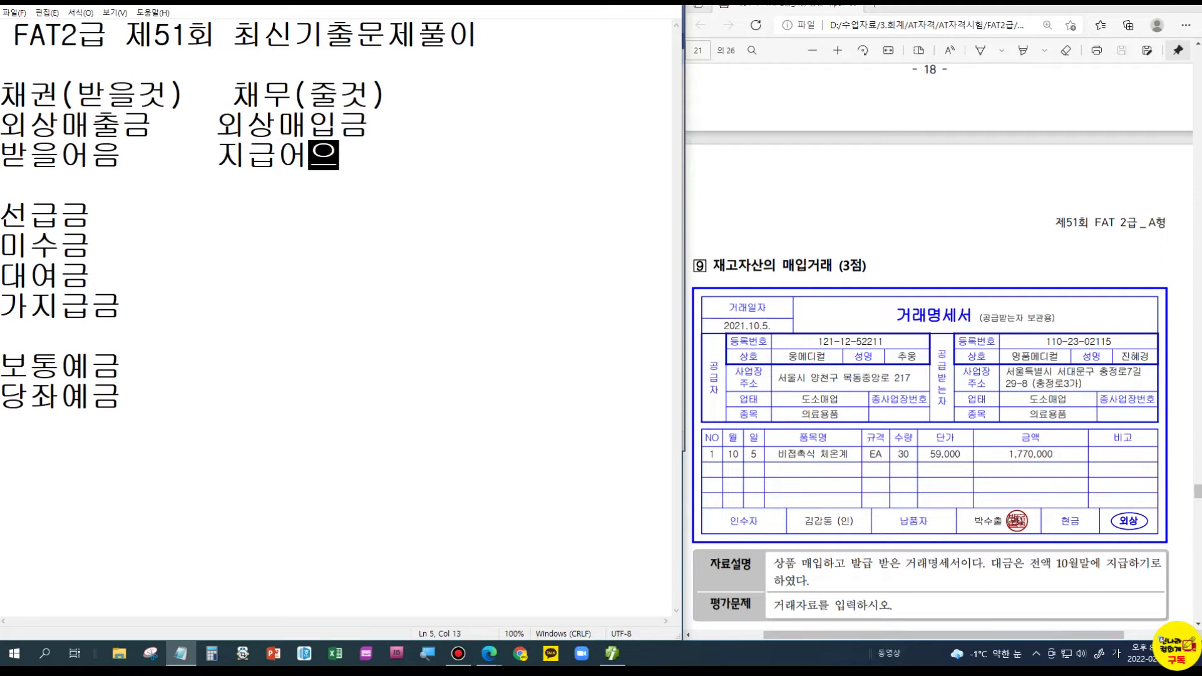
{"action": "key", "text": "Down"}
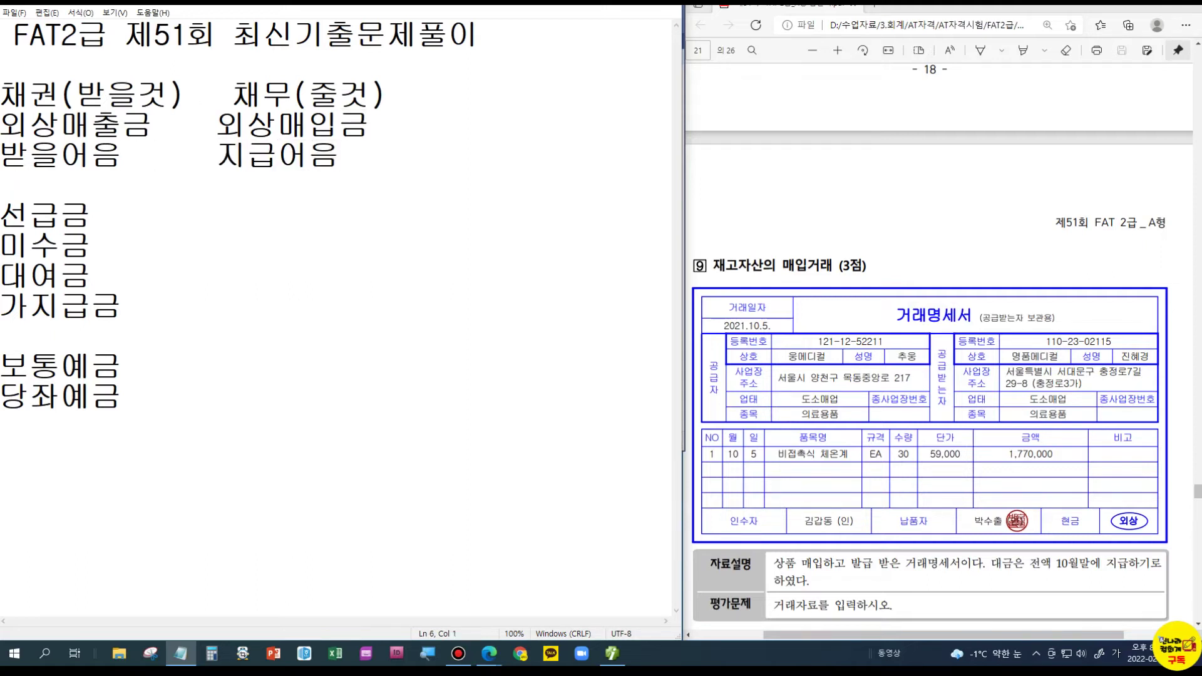
- Pair 선급금, 미수금 and 대여금 with 선수금, 미지급금 and 차입금
{"action": "left_click", "coordinate": [107, 211]}
{"action": "type", "text": "선수금"}
{"action": "key", "text": "Down"}
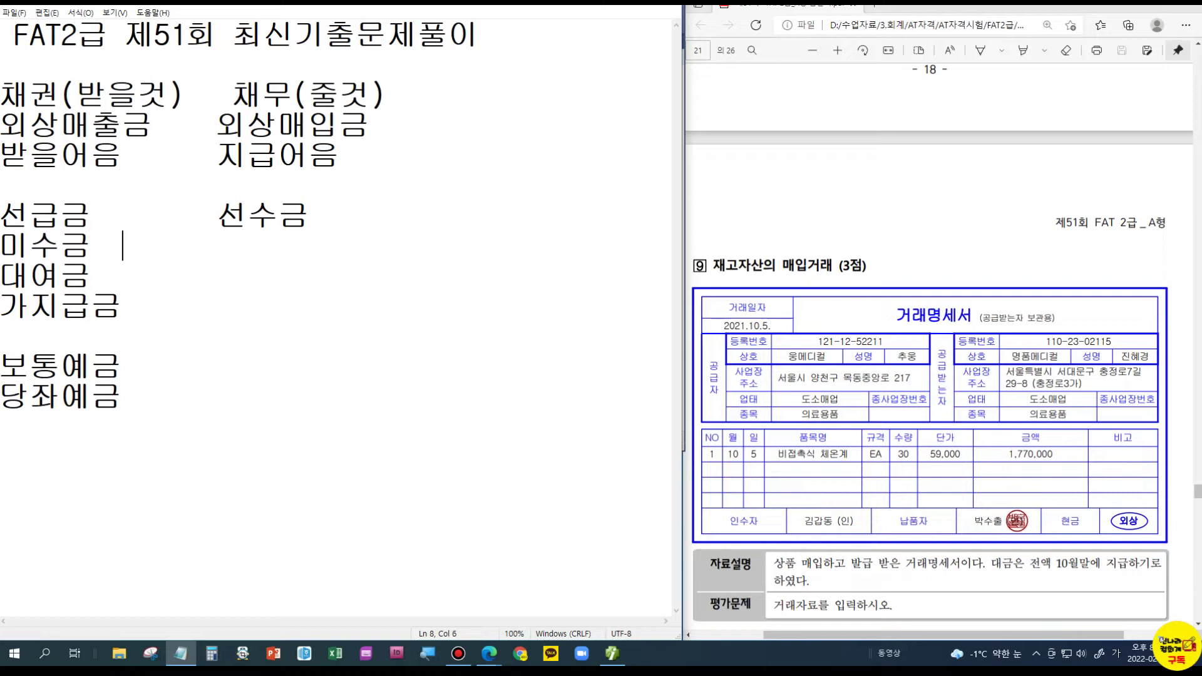
{"action": "type", "text": "미지급ㄱ"}
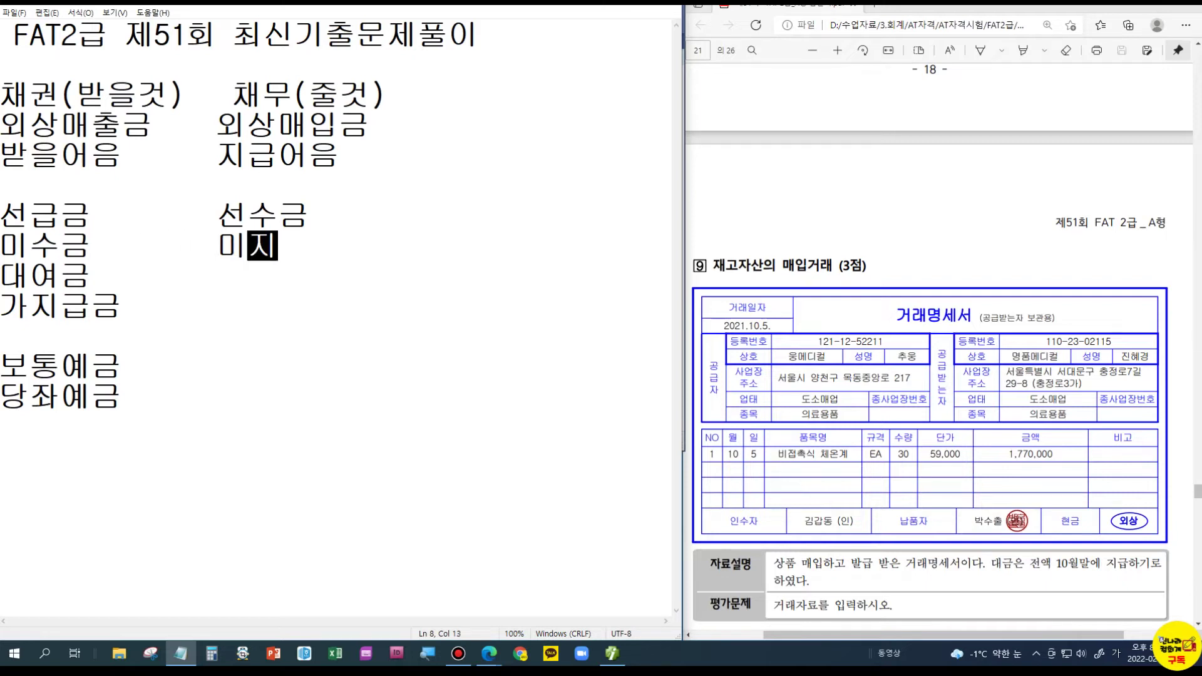
{"action": "type", "text": "금"}
{"action": "key", "text": "Down"}
{"action": "key", "text": "BackSpace"}
{"action": "key", "text": "BackSpace"}
{"action": "key", "text": "BackSpace"}
{"action": "type", "text": "차이ㅂ금"}
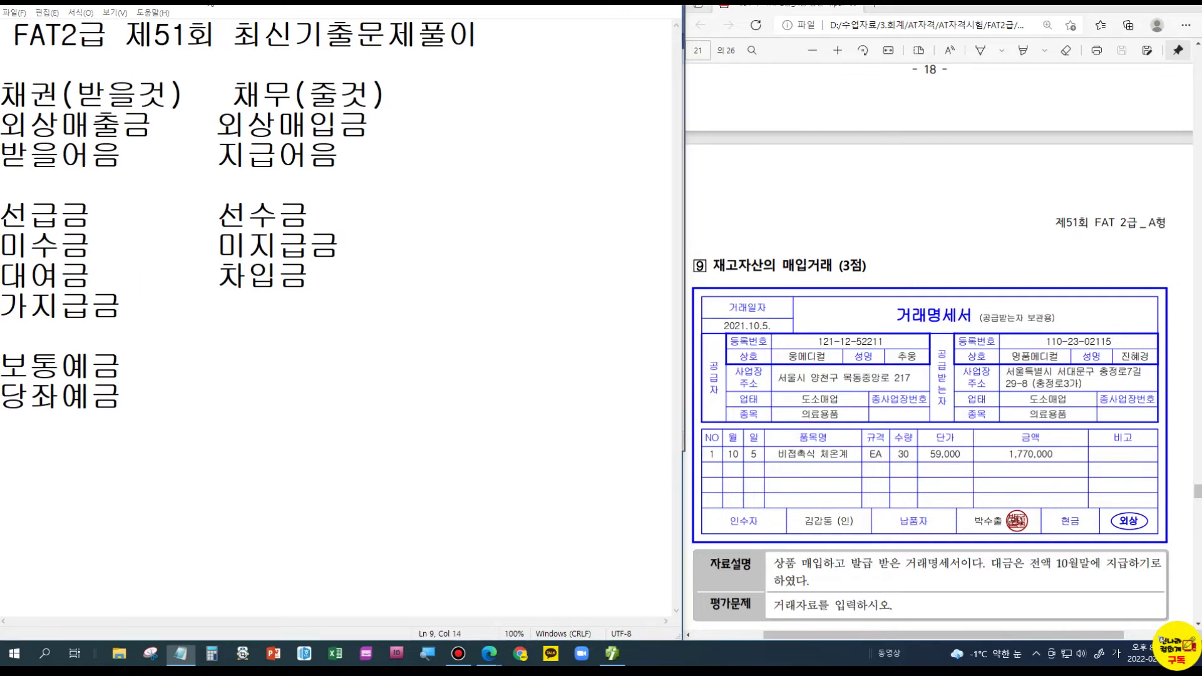
- Return to 일반전표입력 and scroll the PDF to problem 10's October 15 transfer to 현영메디컬
{"action": "left_click", "coordinate": [177, 642]}
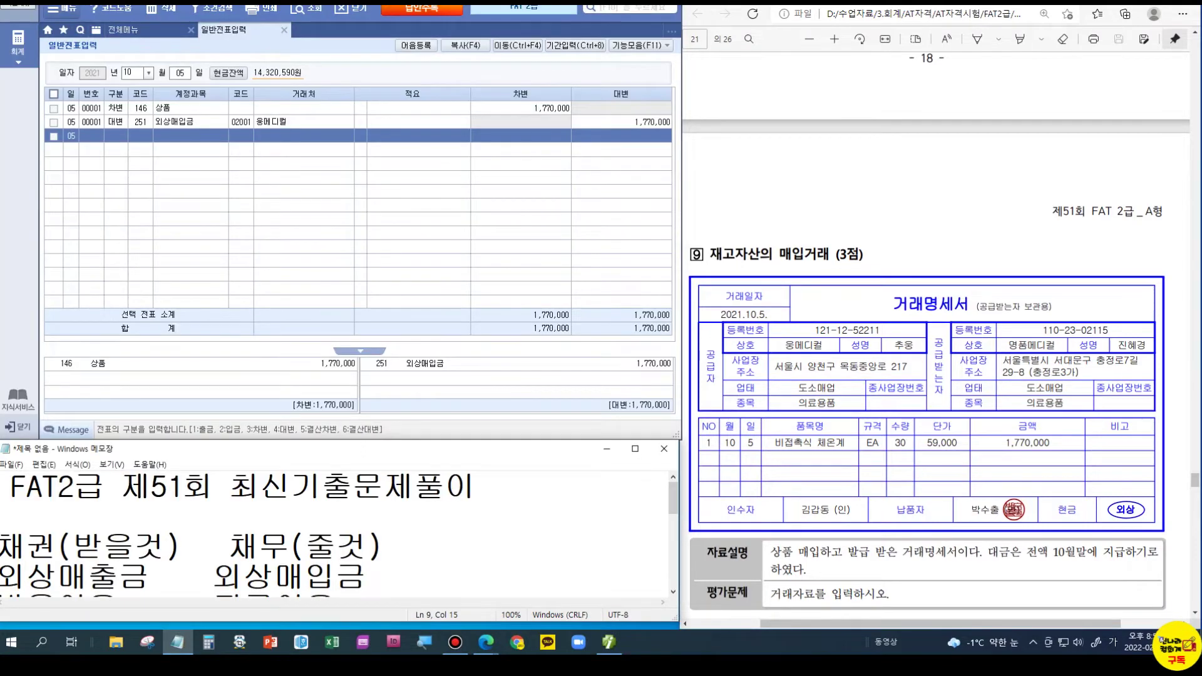
{"action": "scroll", "coordinate": [908, 380], "scroll_direction": "down", "scroll_amount": 5}
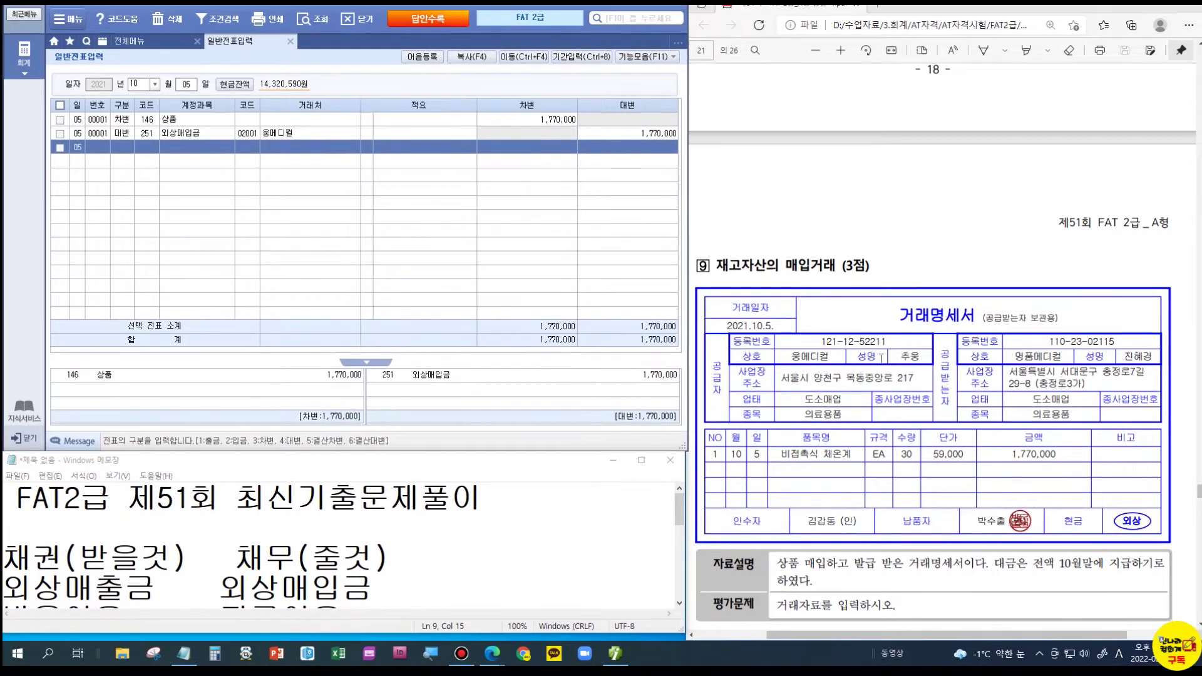
{"action": "scroll", "coordinate": [908, 374], "scroll_direction": "down", "scroll_amount": 10}
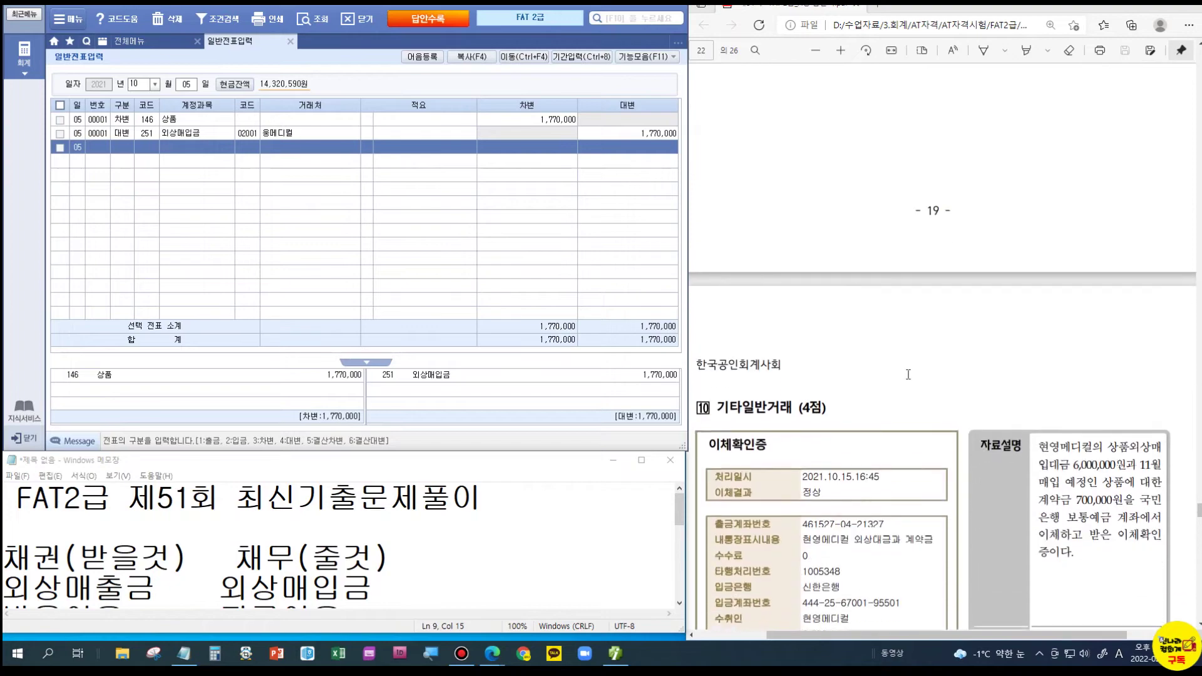
{"action": "scroll", "coordinate": [908, 374], "scroll_direction": "down", "scroll_amount": 2}
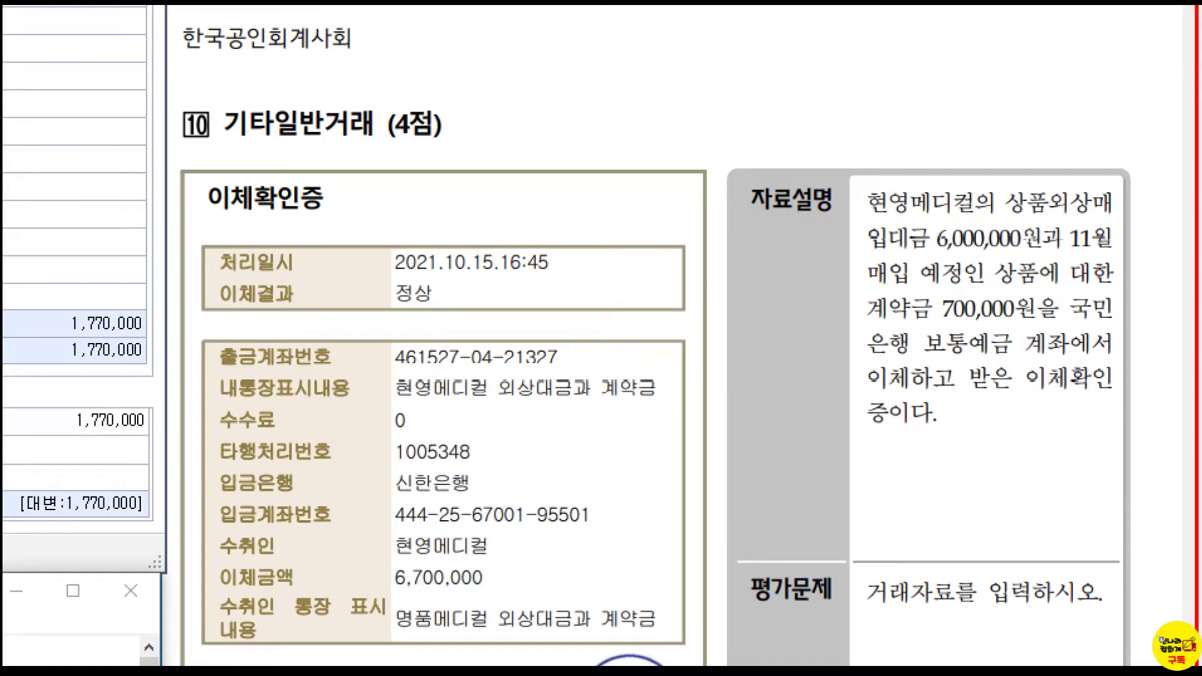
{"action": "scroll", "coordinate": [1153, 383], "scroll_direction": "down", "scroll_amount": 1}
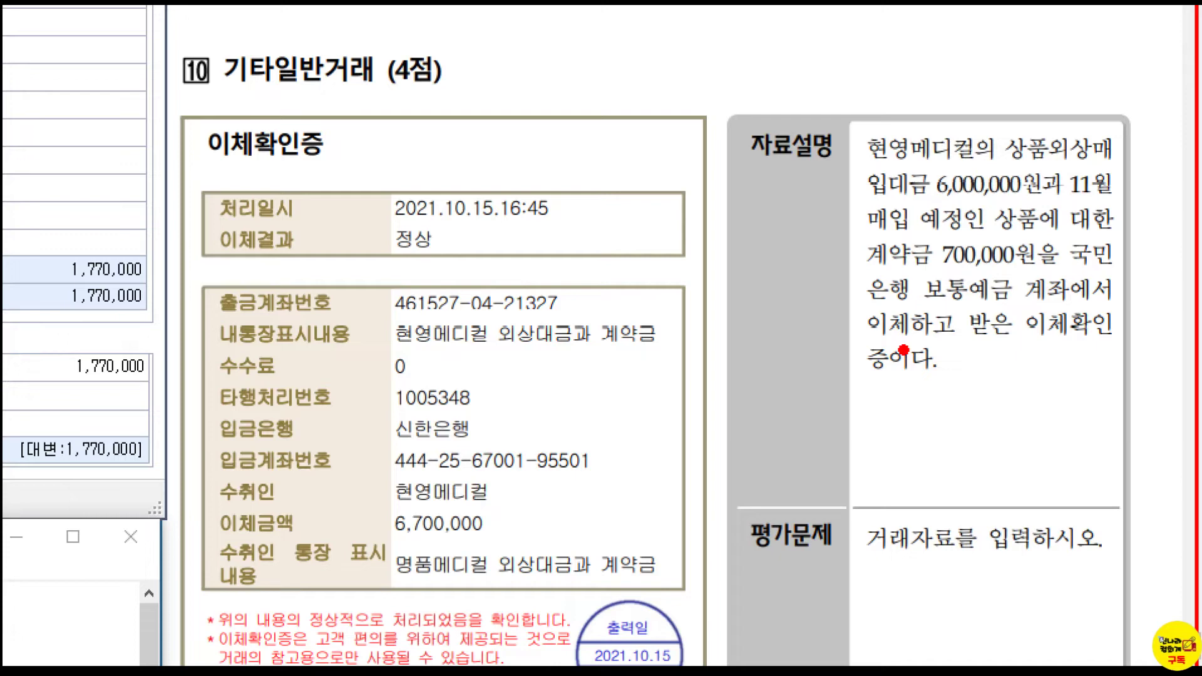
{"action": "left_click_drag", "start_coordinate": [872, 384], "coordinate": [935, 395]}
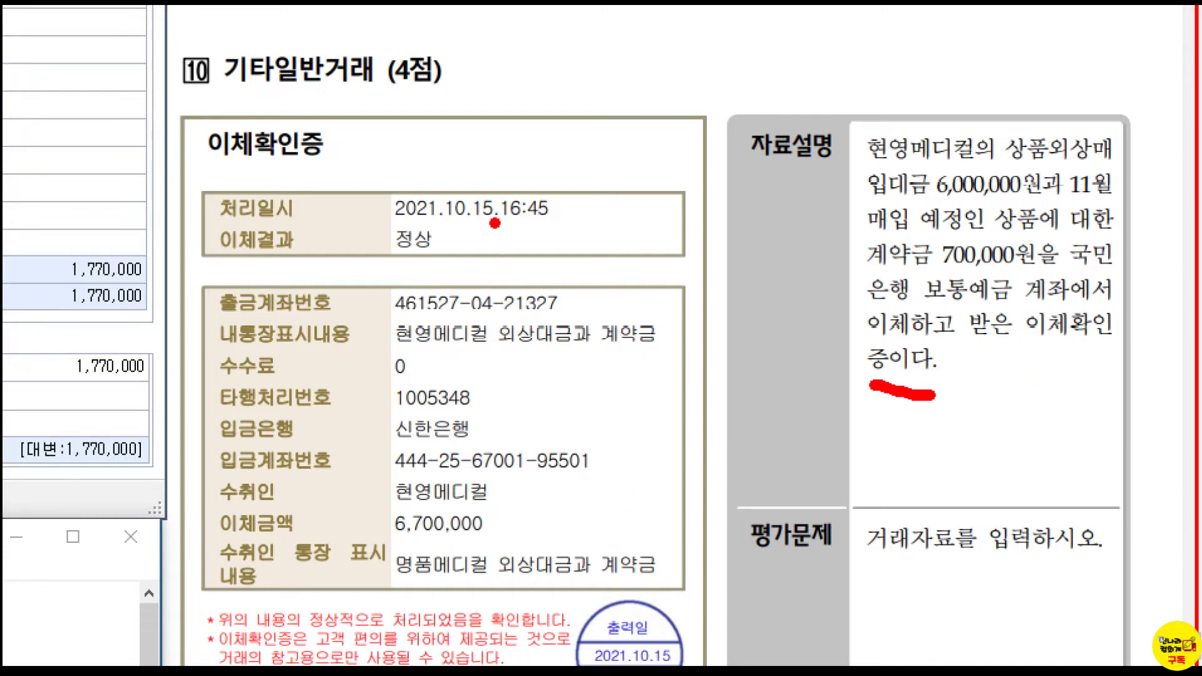
{"action": "key", "text": "Escape"}
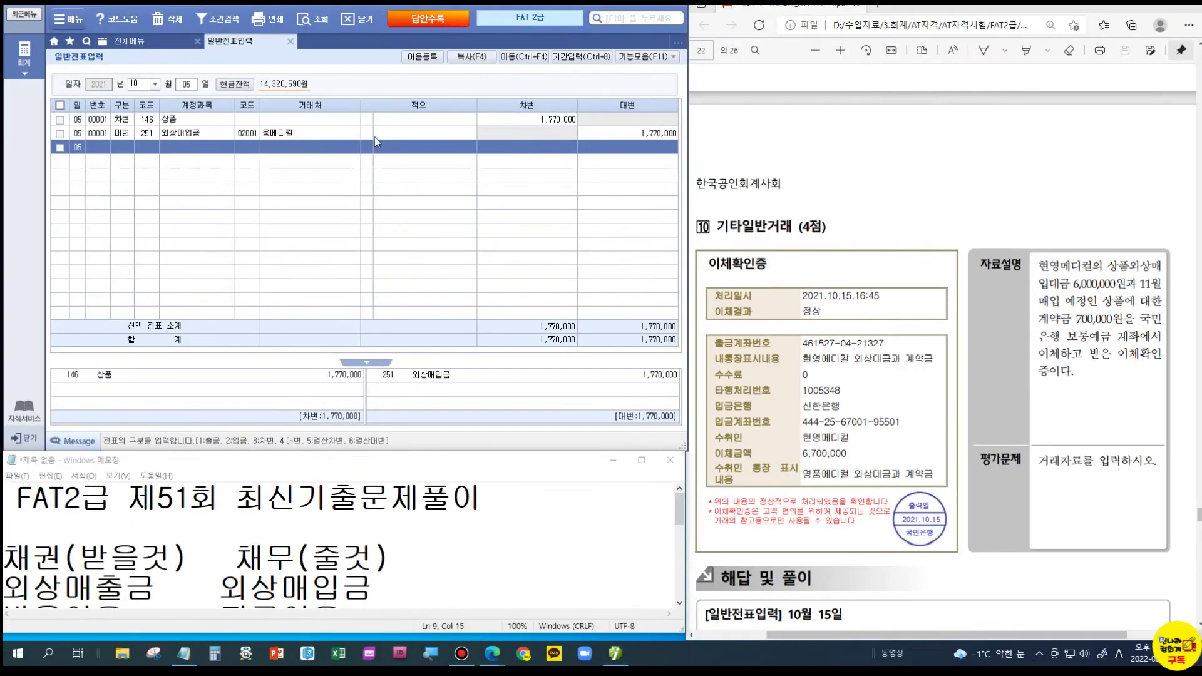
- Start an October 15 voucher with a 103 보통예금 debit line
{"action": "left_click", "coordinate": [185, 84]}
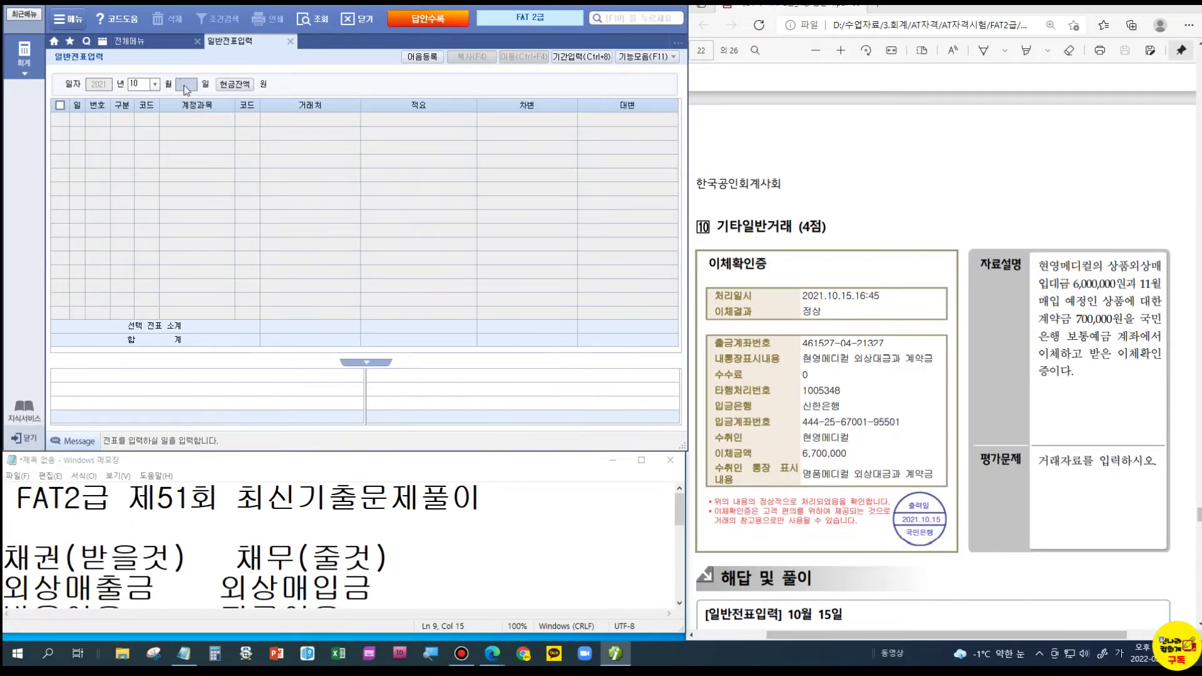
{"action": "type", "text": "15"}
{"action": "key", "text": "Return"}
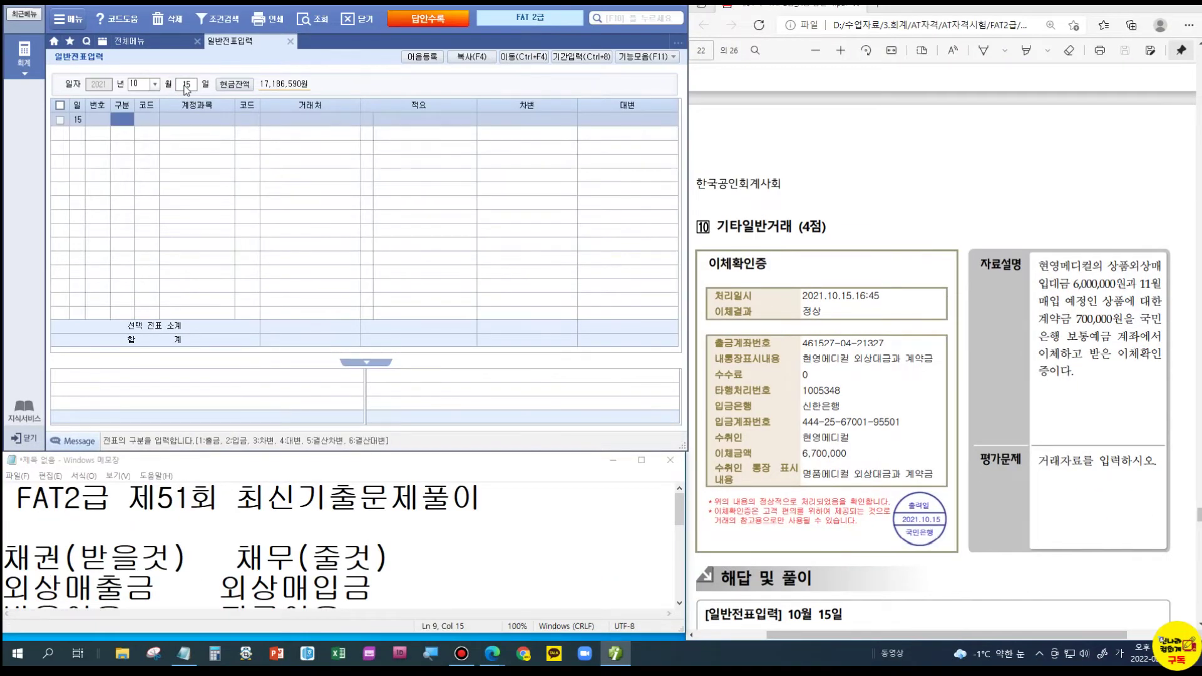
{"action": "type", "text": "3"}
{"action": "key", "text": "Return"}
{"action": "type", "text": "103"}
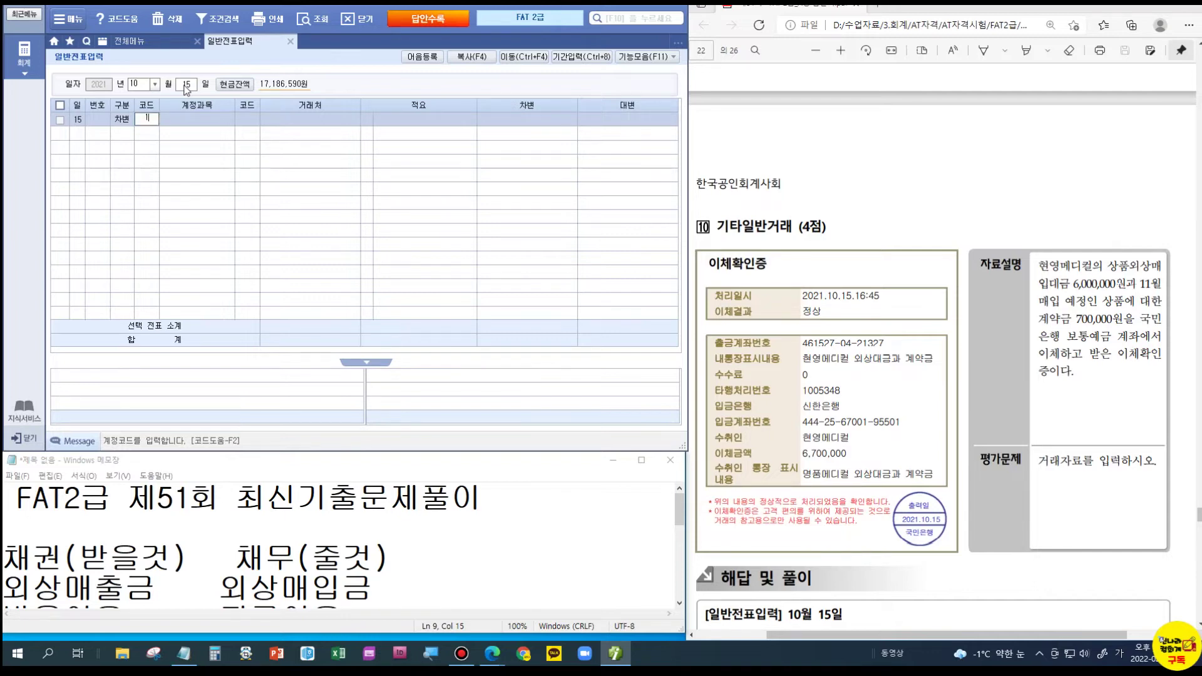
{"action": "key", "text": "Return"}
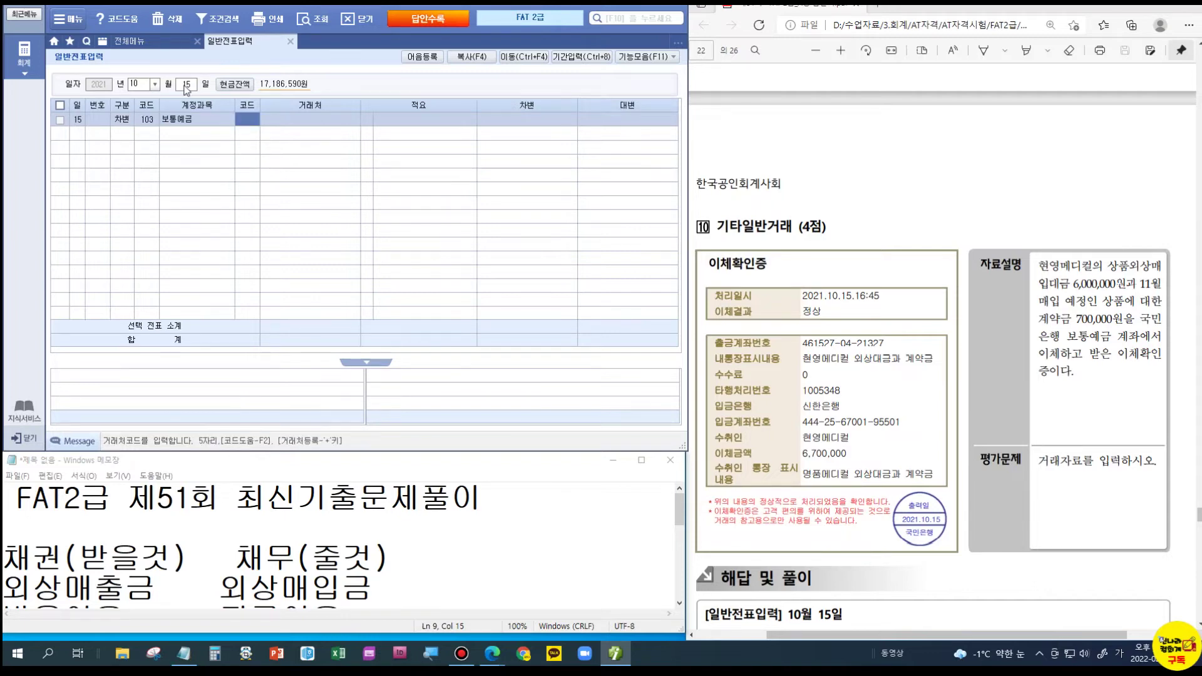
- Set the line's 거래처 to 국민은행(보통) and enter 6,700,000
{"action": "type", "text": "국민"}
{"action": "key", "text": "Return"}
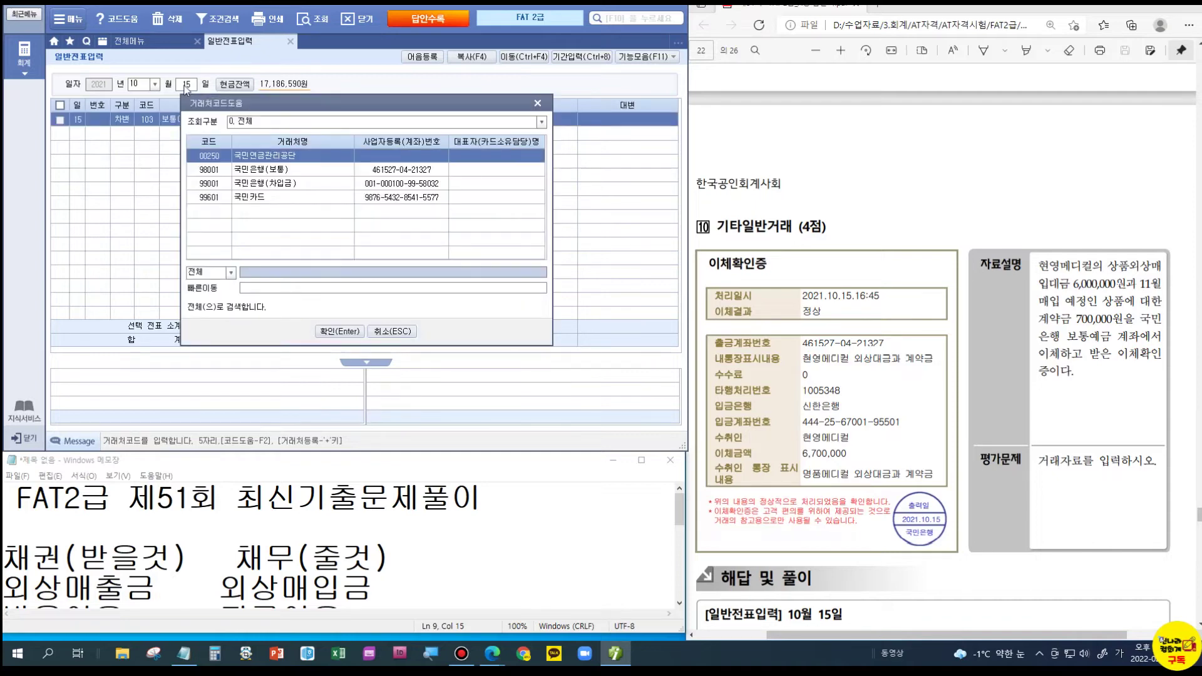
{"action": "key", "text": "Down"}
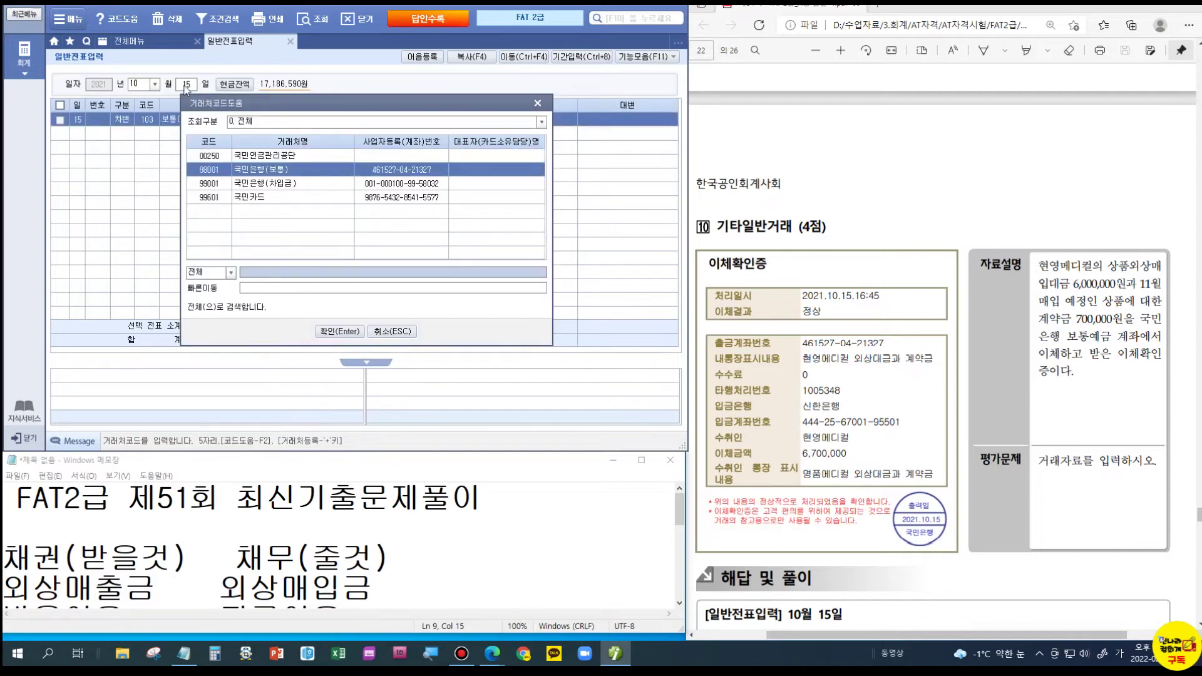
{"action": "key", "text": "Return"}
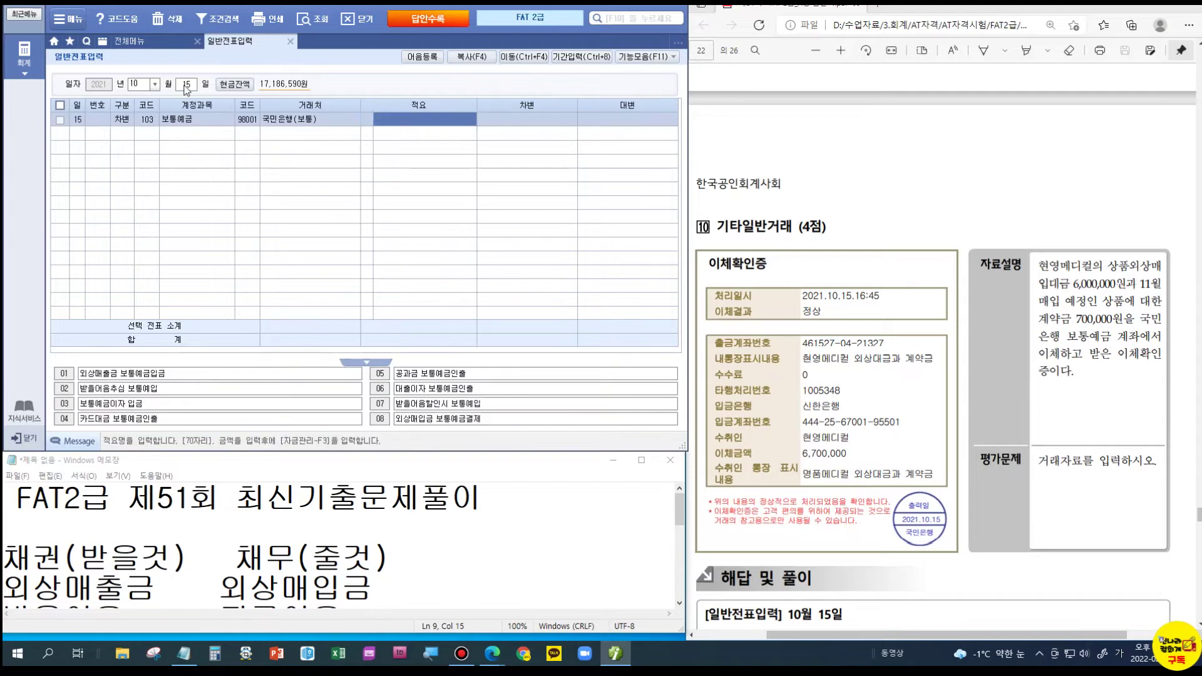
{"action": "key", "text": "Return"}
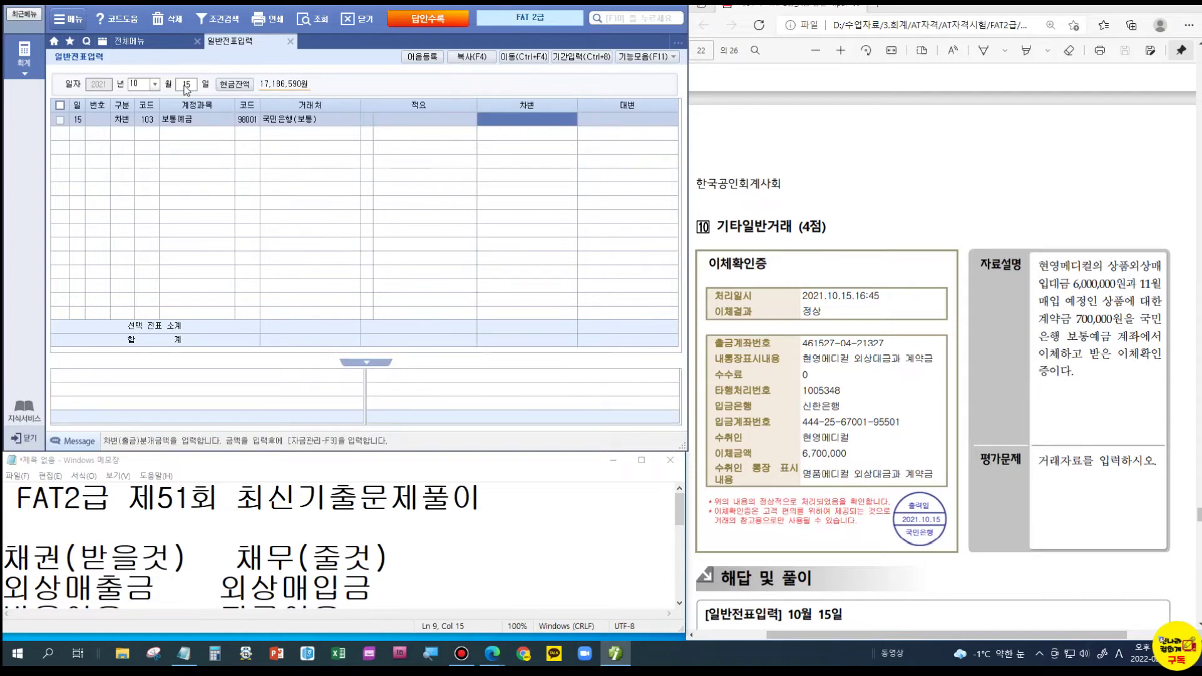
{"action": "type", "text": "6700000"}
{"action": "key", "text": "Return"}
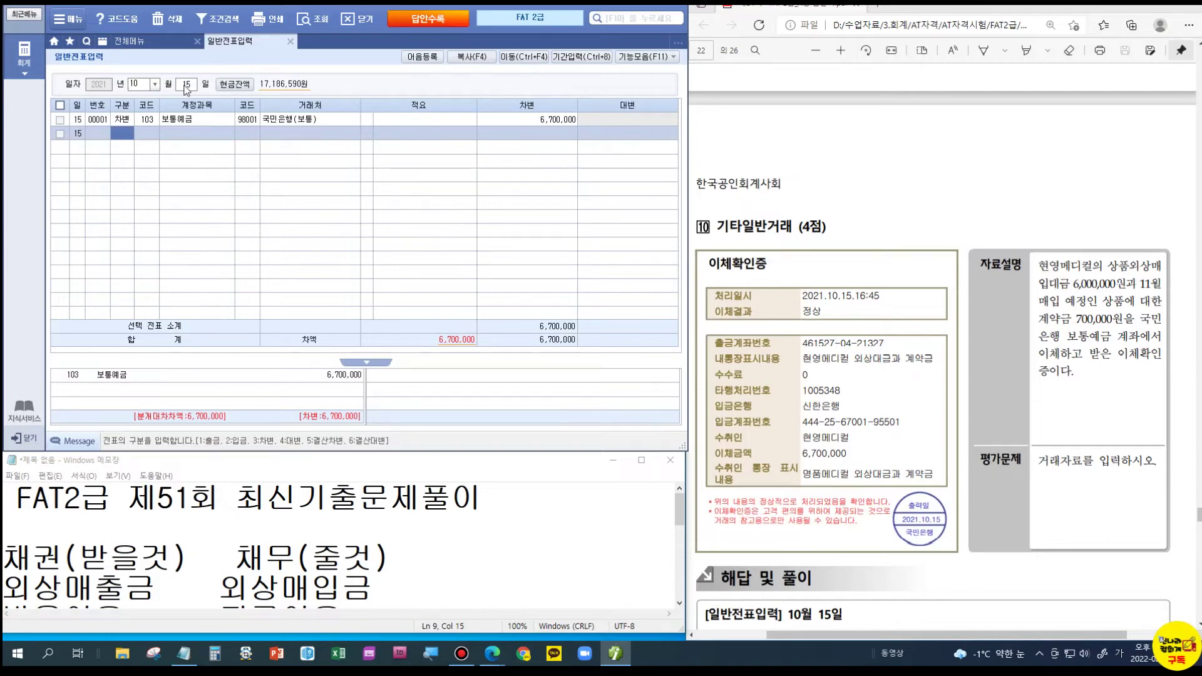
- Switch 보통예금 to credit and debit 251 외상매입금 6,000,000 for 02003 현영메디컬
{"action": "left_click", "coordinate": [128, 121]}
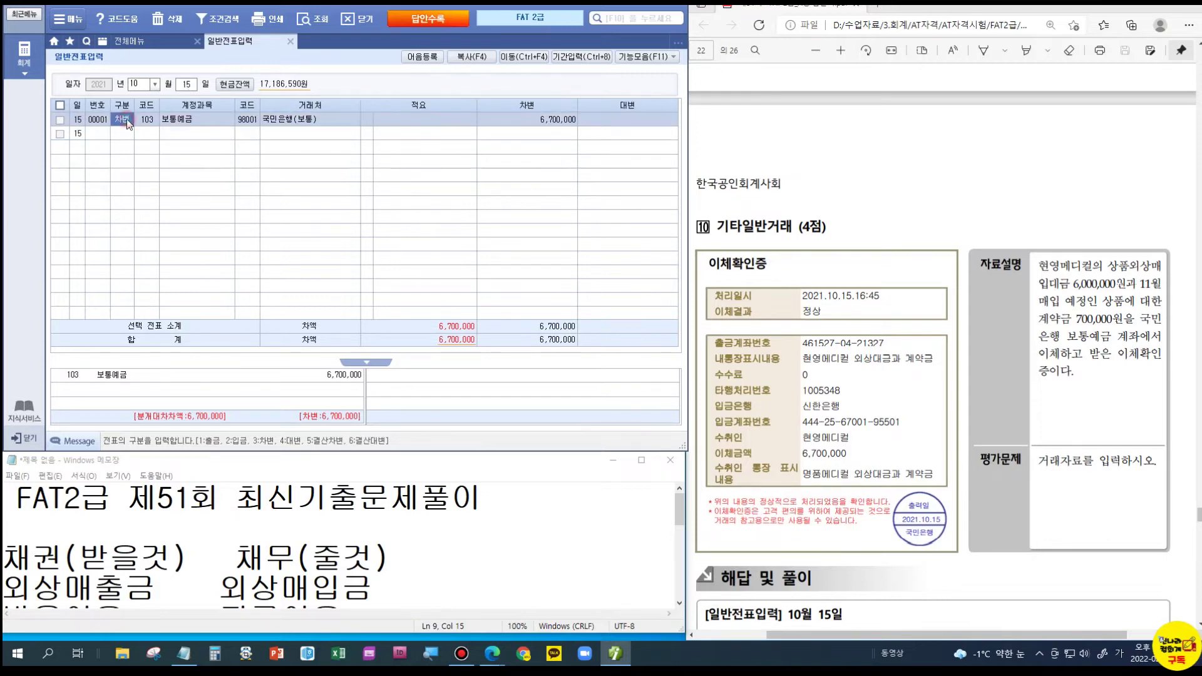
{"action": "type", "text": "4"}
{"action": "key", "text": "Return"}
{"action": "left_click", "coordinate": [126, 135]}
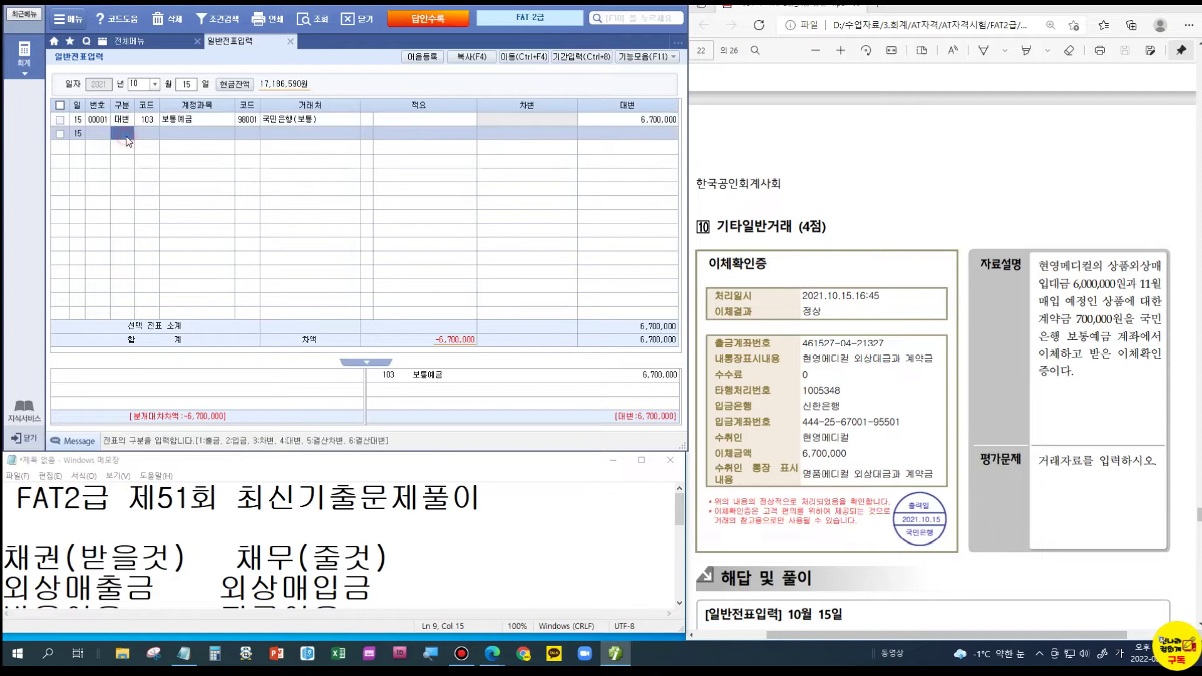
{"action": "type", "text": "3"}
{"action": "key", "text": "Return"}
{"action": "type", "text": "251"}
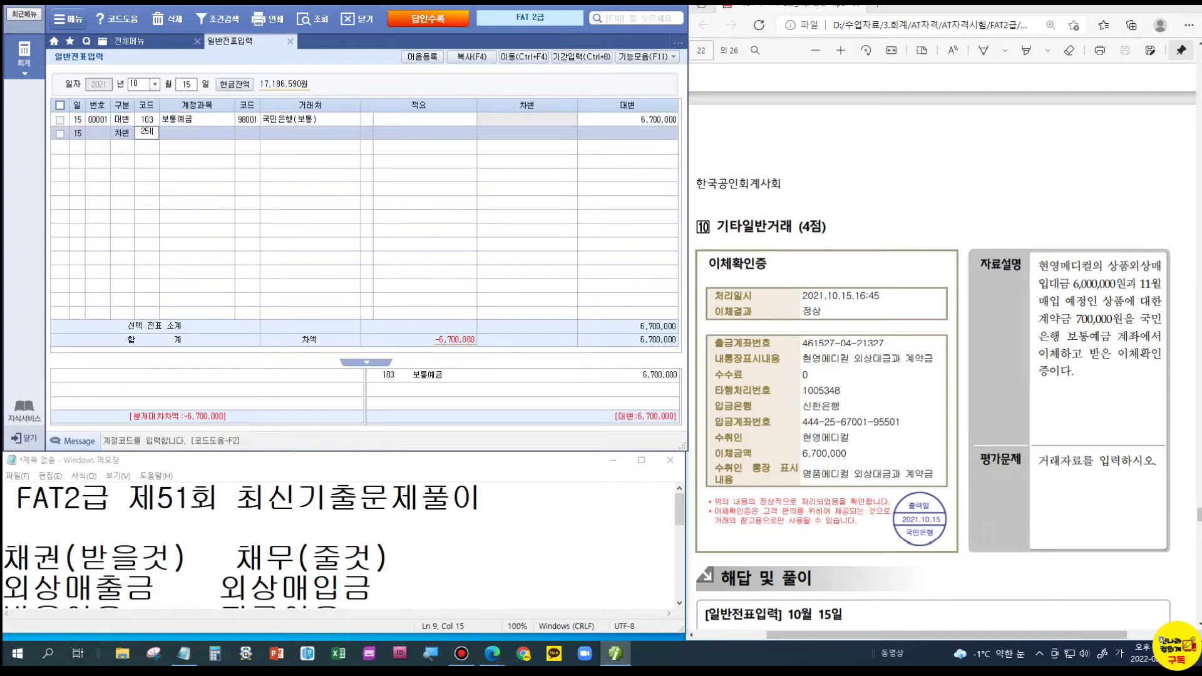
{"action": "key", "text": "Return"}
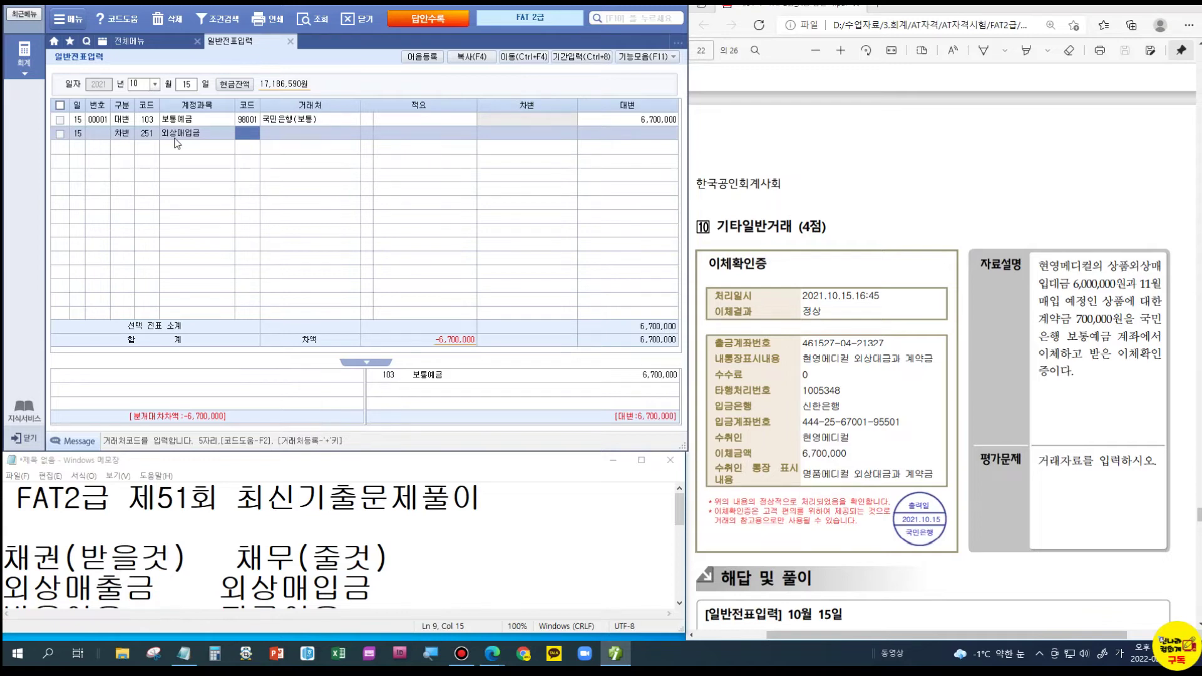
{"action": "type", "text": "02003"}
{"action": "key", "text": "Return"}
{"action": "key", "text": "Return"}
{"action": "type", "text": "6000000"}
{"action": "key", "text": "Return"}
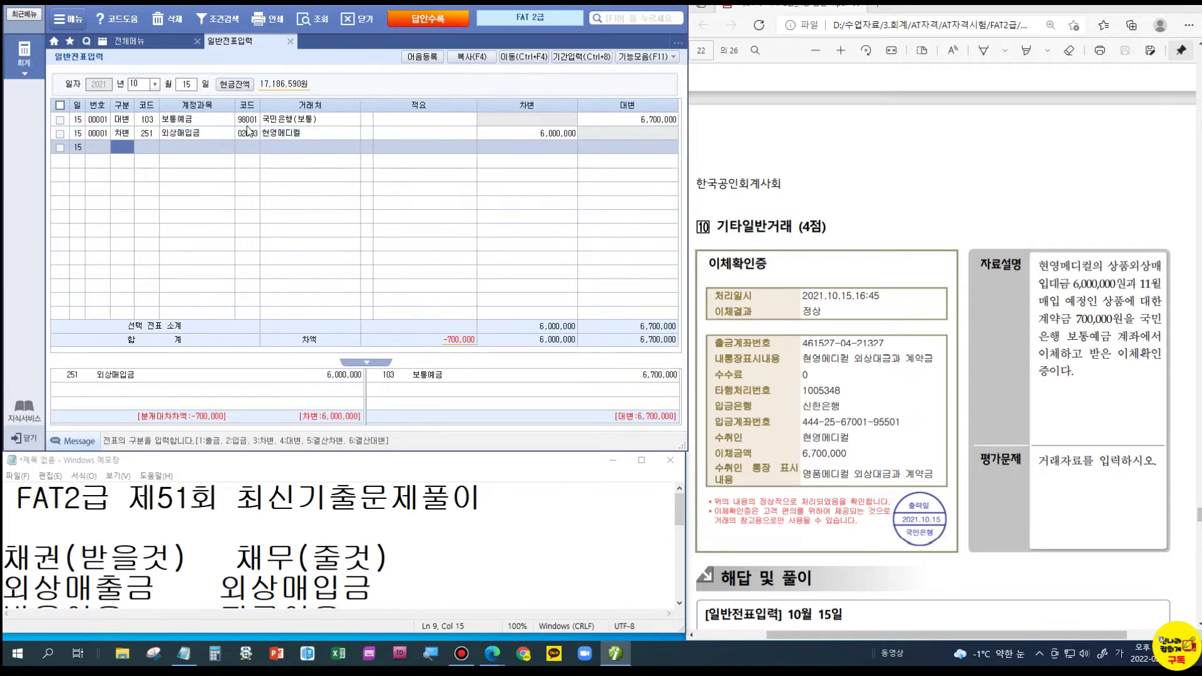
- Debit 131 선급금 700,000 for 현영메디컬 to balance the voucher
{"action": "type", "text": "3131"}
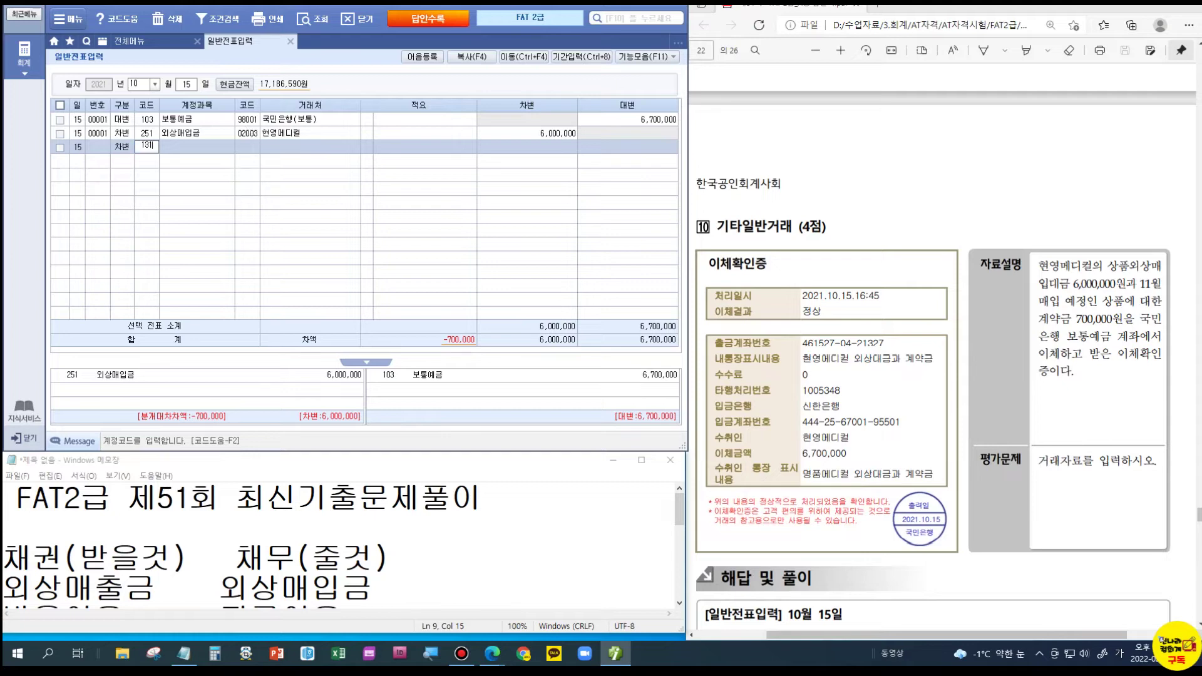
{"action": "key", "text": "Return"}
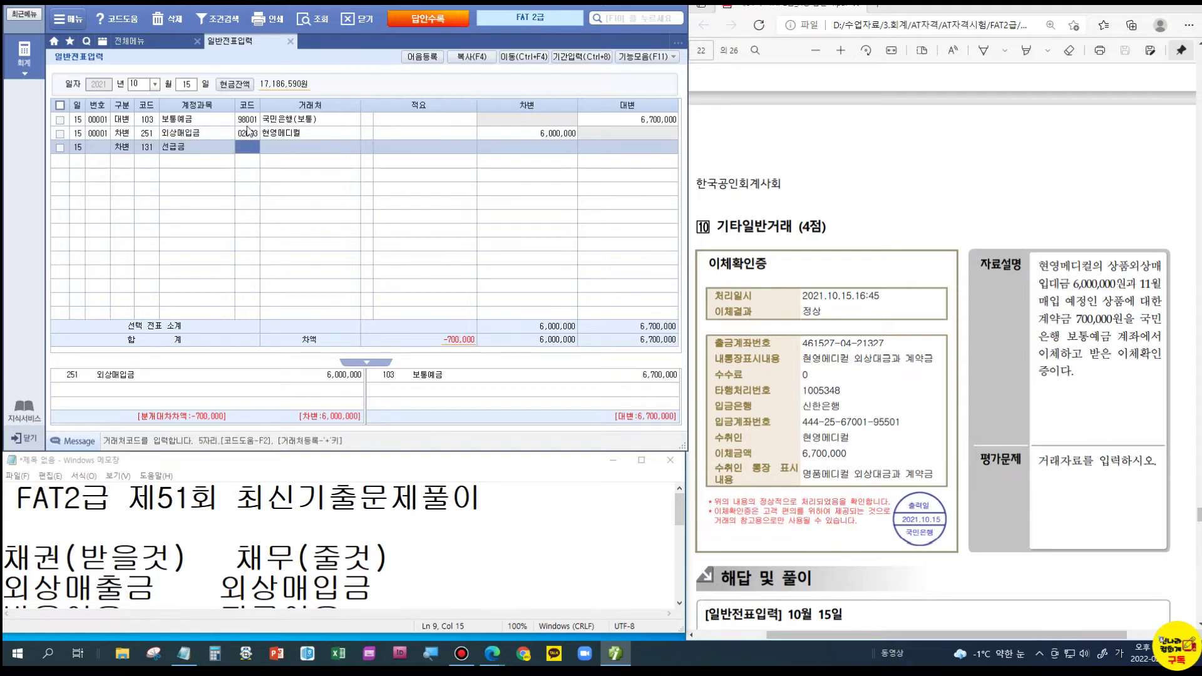
{"action": "type", "text": "02003"}
{"action": "key", "text": "Return"}
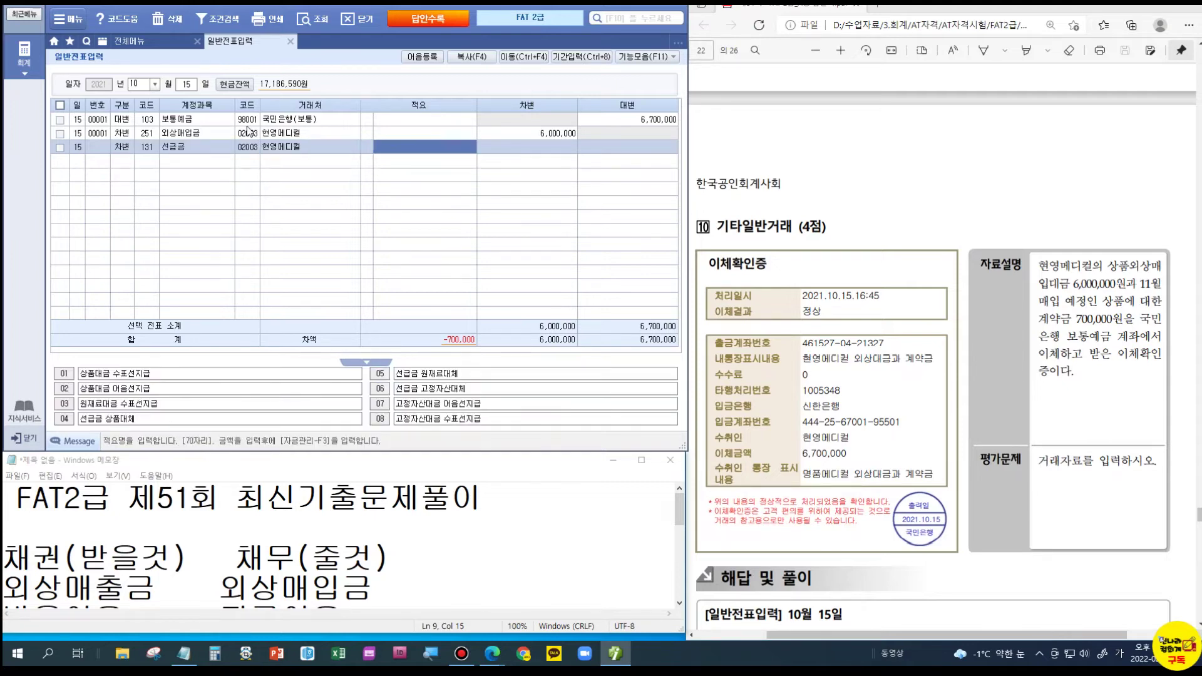
{"action": "key", "text": "Return"}
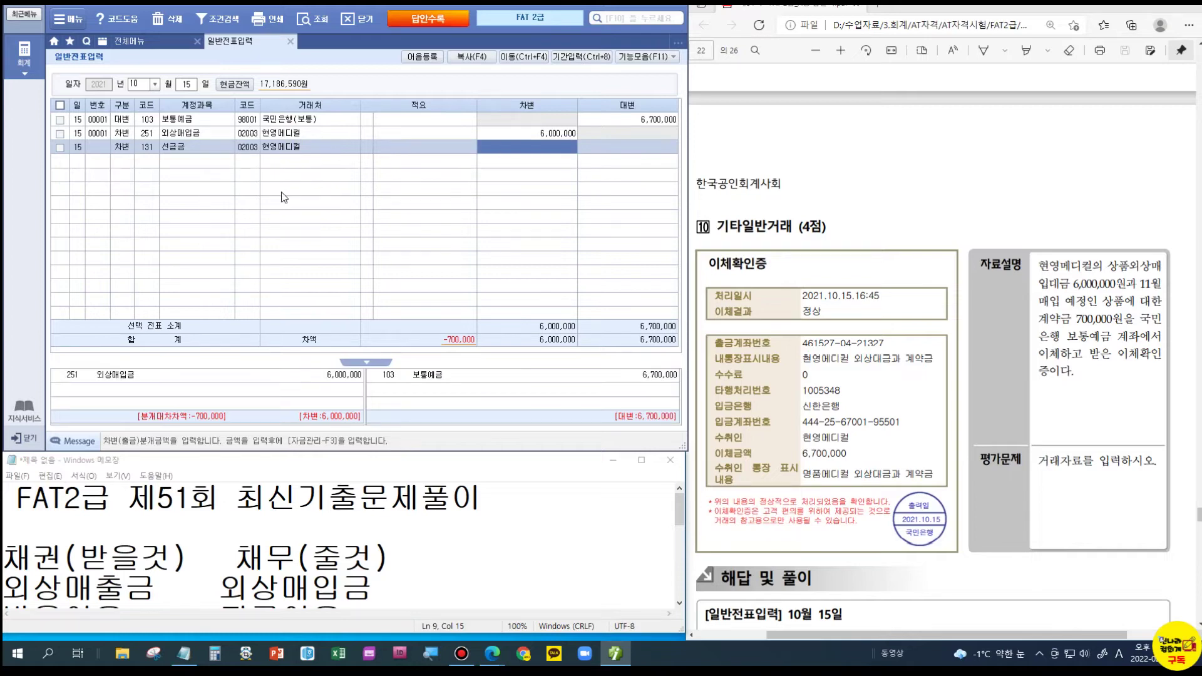
{"action": "type", "text": "700000"}
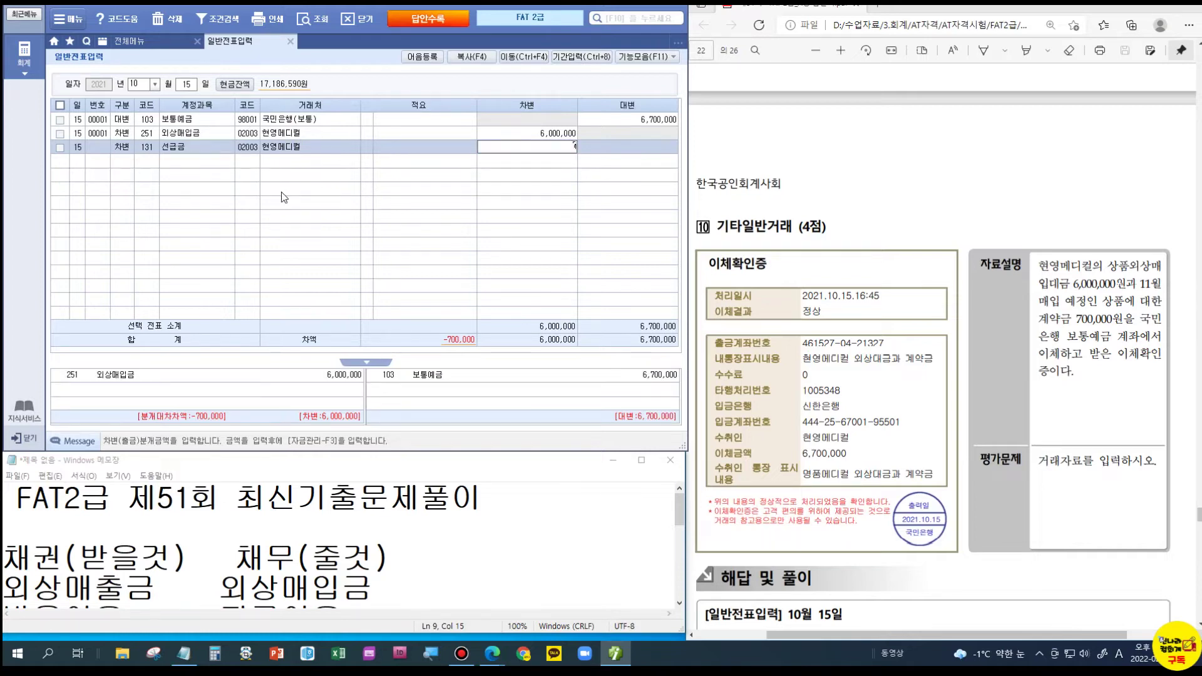
{"action": "key", "text": "Return"}
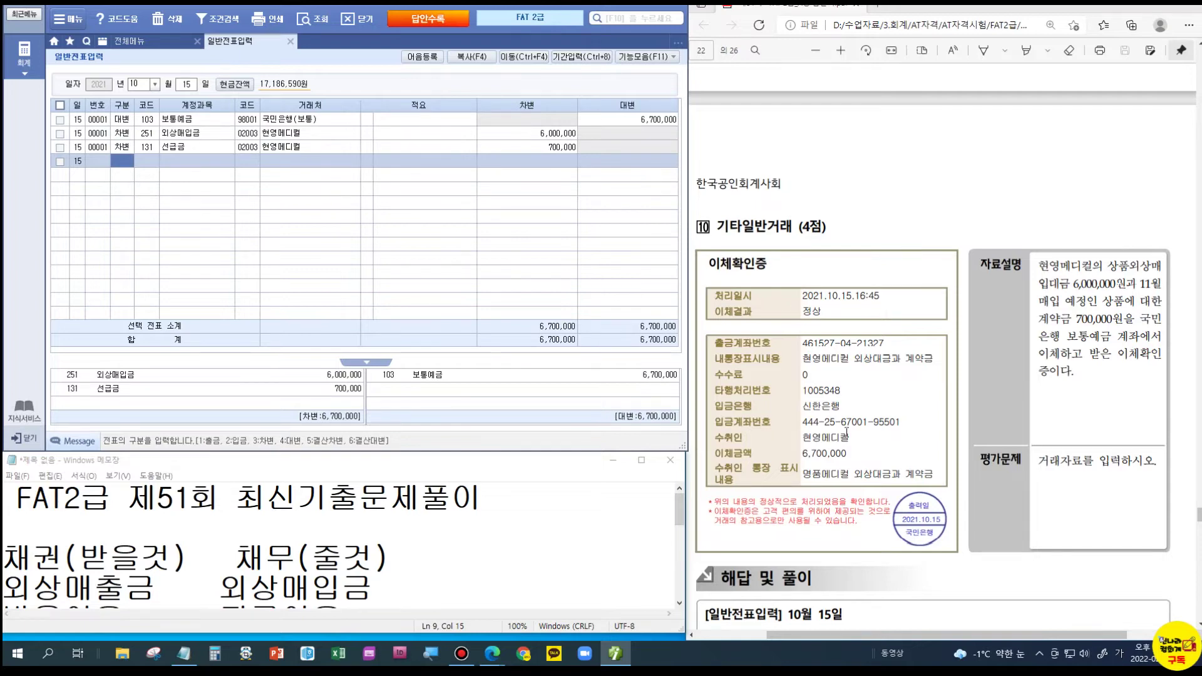
- Scroll the PDF to problem 3 전표수정's 152,000 국민체크카드 receipt dated 2021.1.25
{"action": "scroll", "coordinate": [846, 432], "scroll_direction": "down", "scroll_amount": 3}
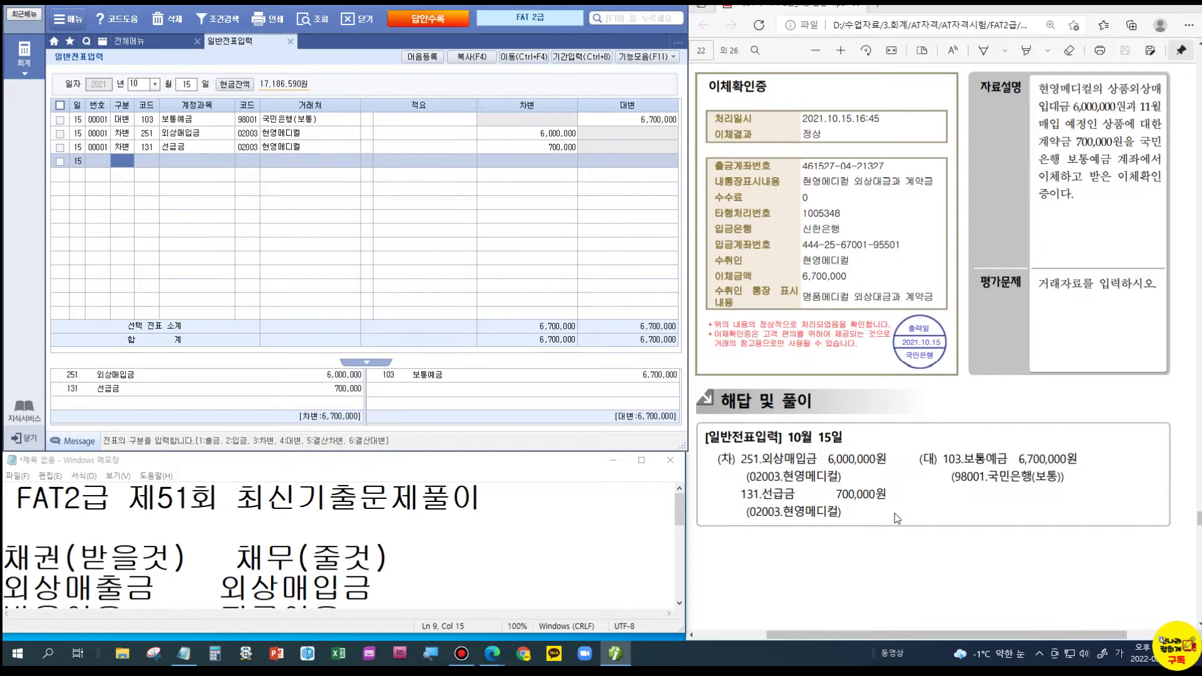
{"action": "scroll", "coordinate": [944, 504], "scroll_direction": "down", "scroll_amount": 3}
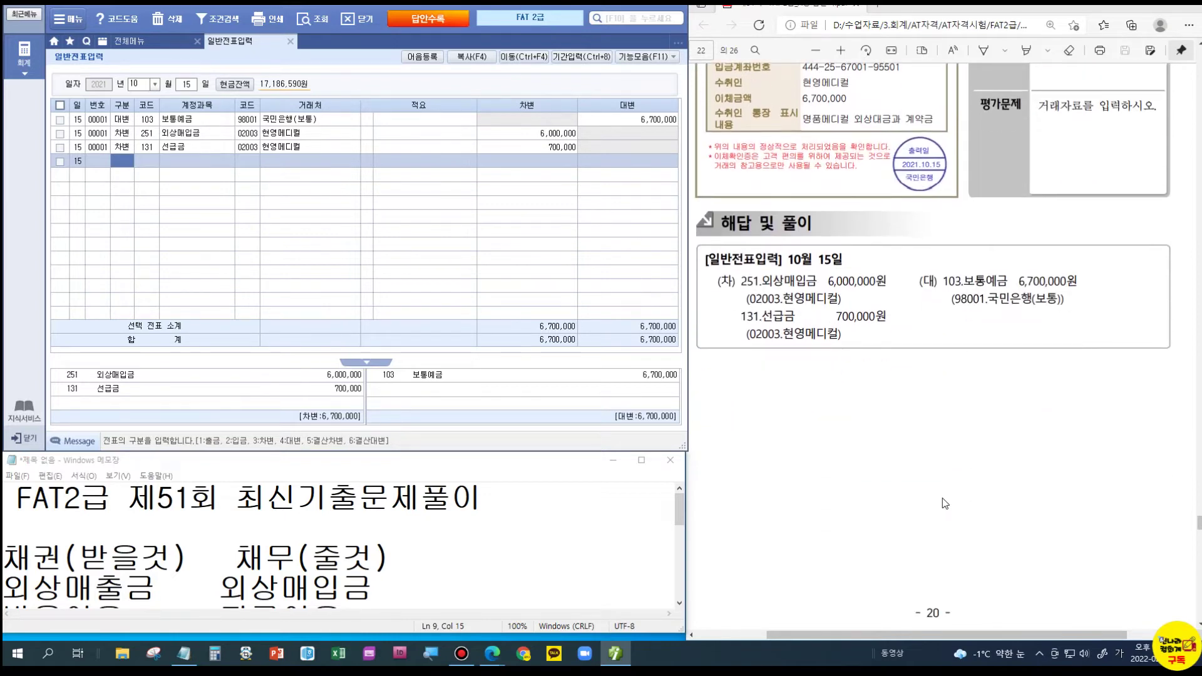
{"action": "scroll", "coordinate": [945, 503], "scroll_direction": "down", "scroll_amount": 8}
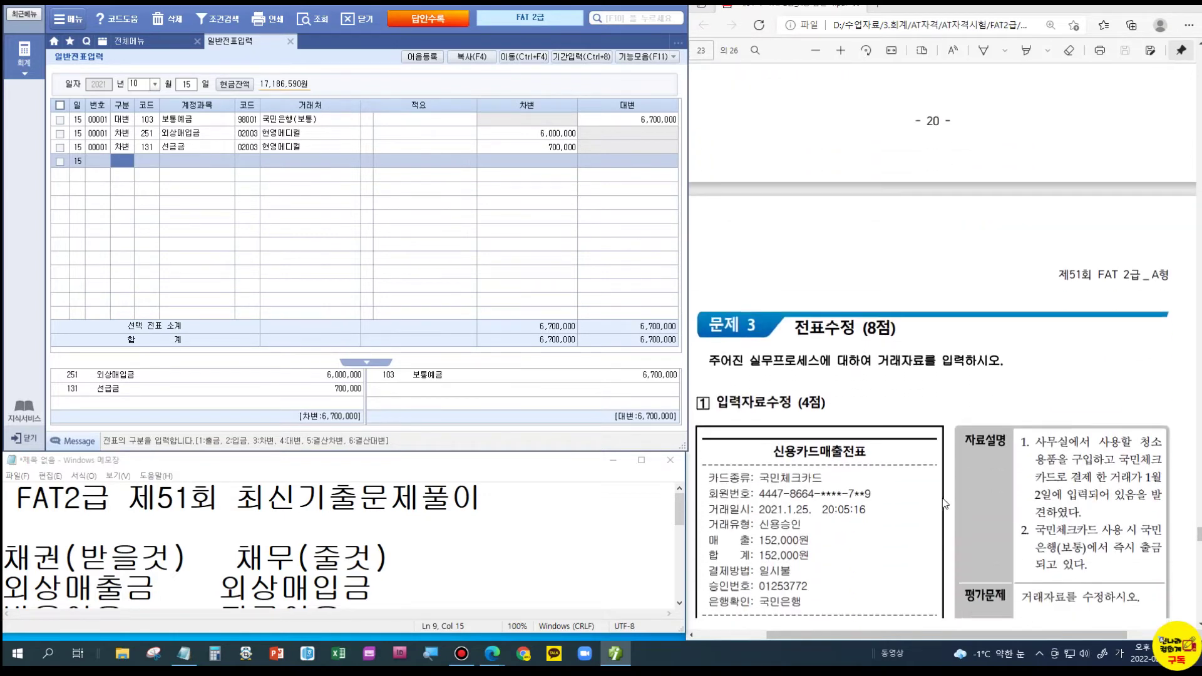
{"action": "scroll", "coordinate": [945, 503], "scroll_direction": "down", "scroll_amount": 1}
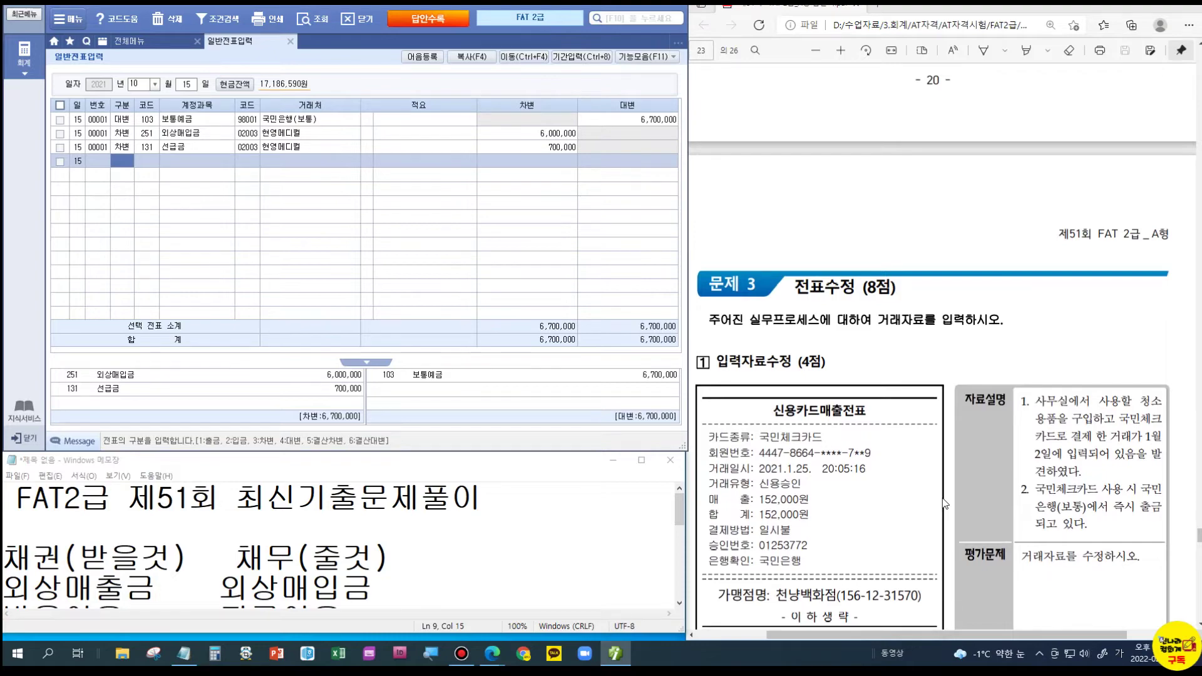
{"action": "scroll", "coordinate": [945, 504], "scroll_direction": "down", "scroll_amount": 2}
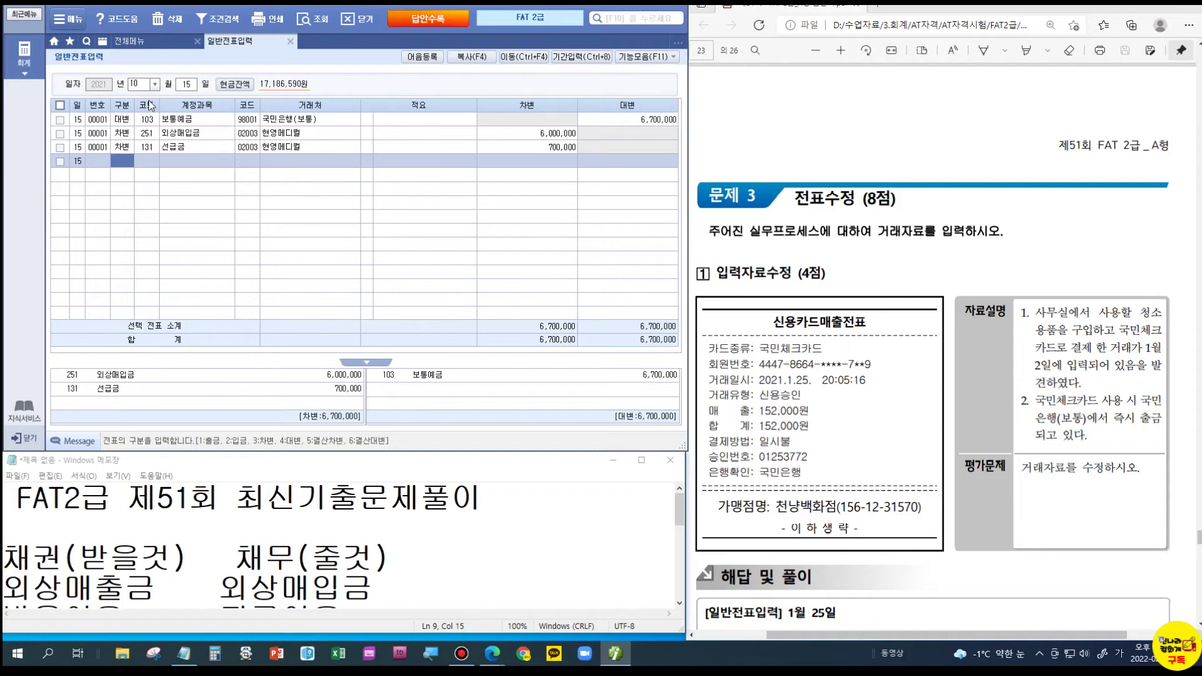
- Check January 25, then load January 2 and select the voucher's 보통예금 credit line
{"action": "left_click", "coordinate": [138, 84]}
{"action": "type", "text": "01"}
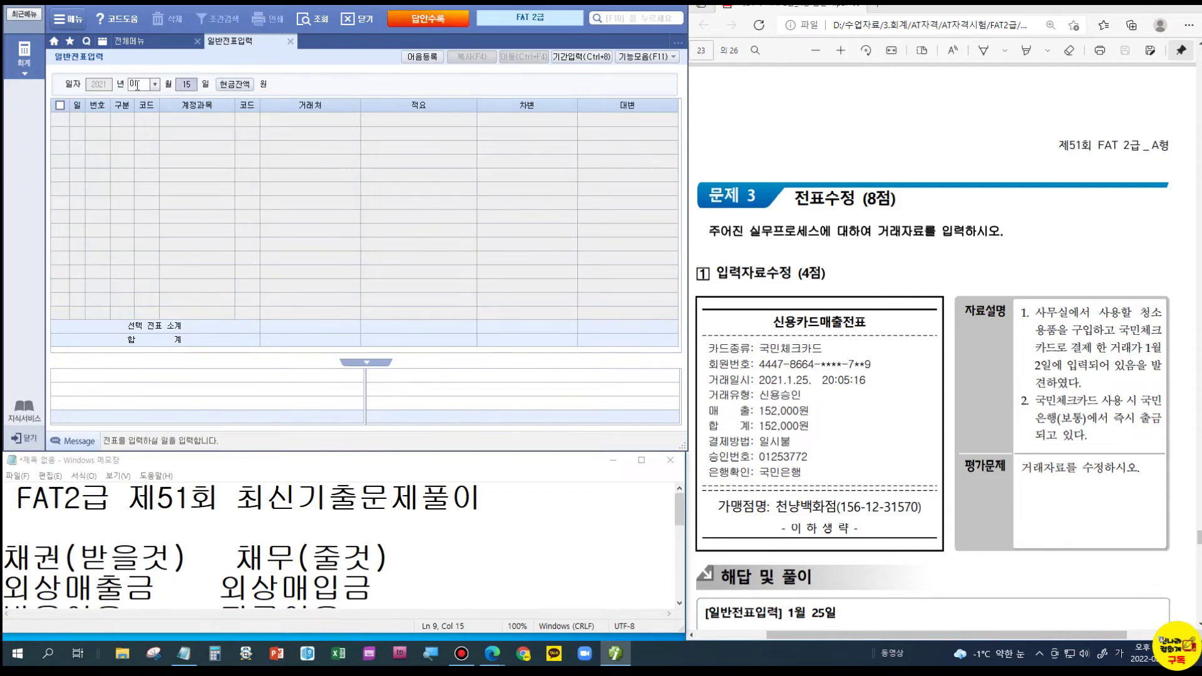
{"action": "type", "text": "25"}
{"action": "key", "text": "Return"}
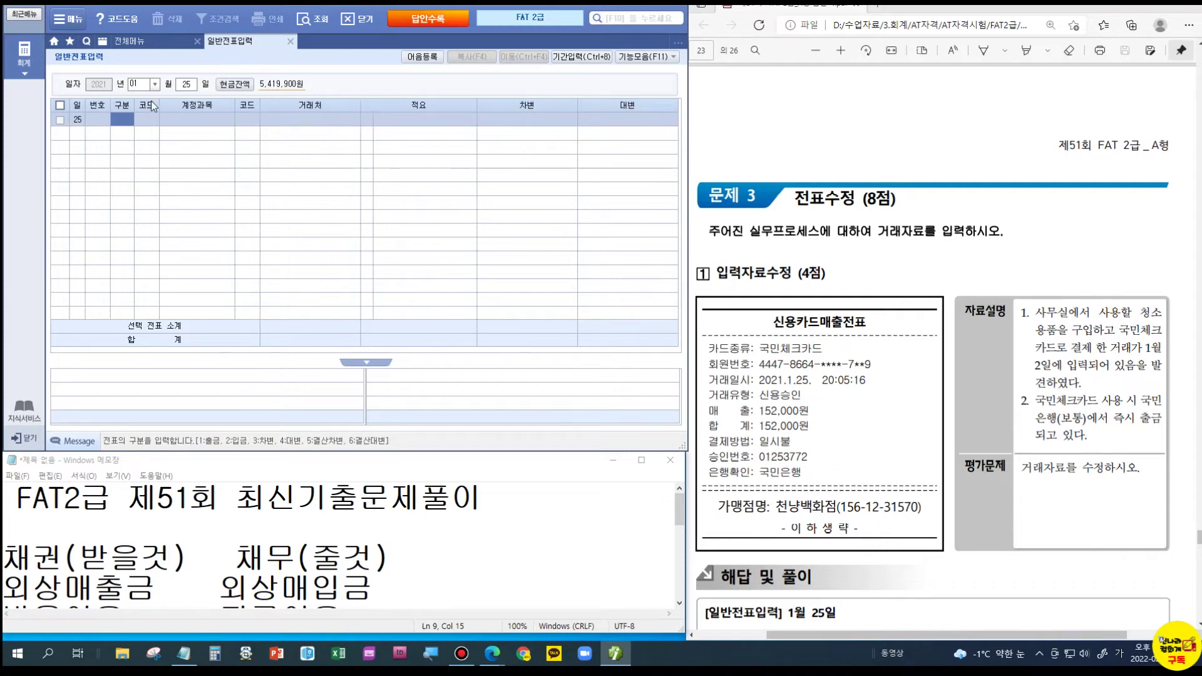
{"action": "left_click", "coordinate": [187, 86]}
{"action": "type", "text": "02"}
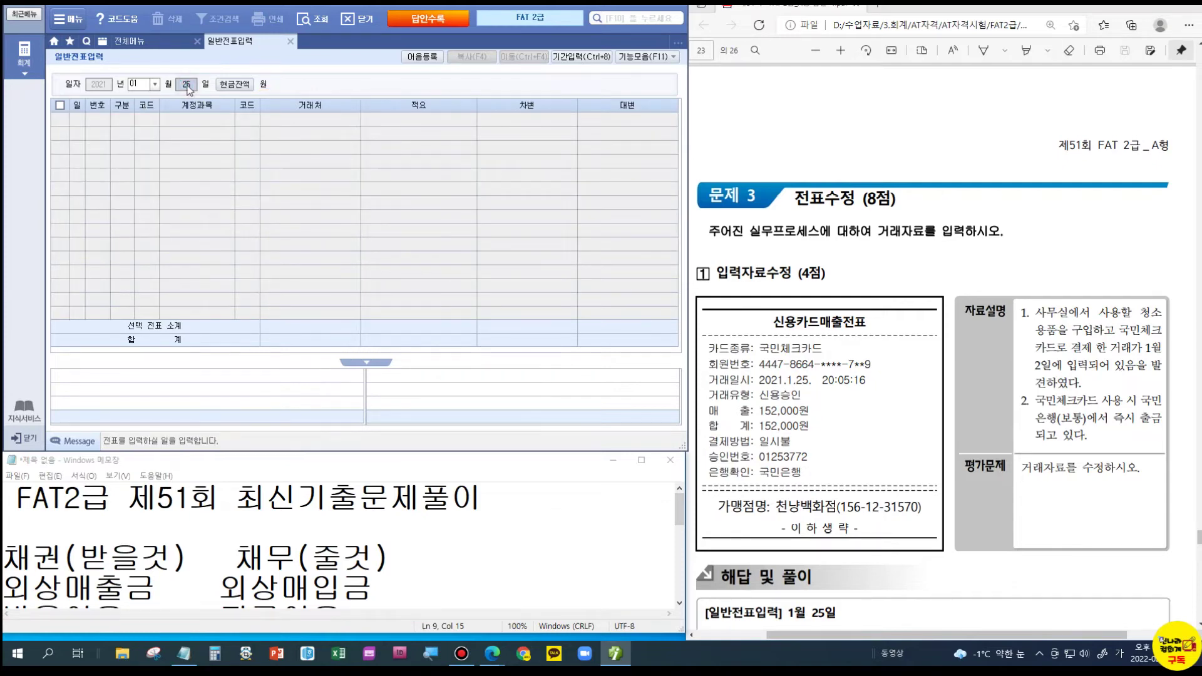
{"action": "key", "text": "Return"}
{"action": "left_click", "coordinate": [121, 133]}
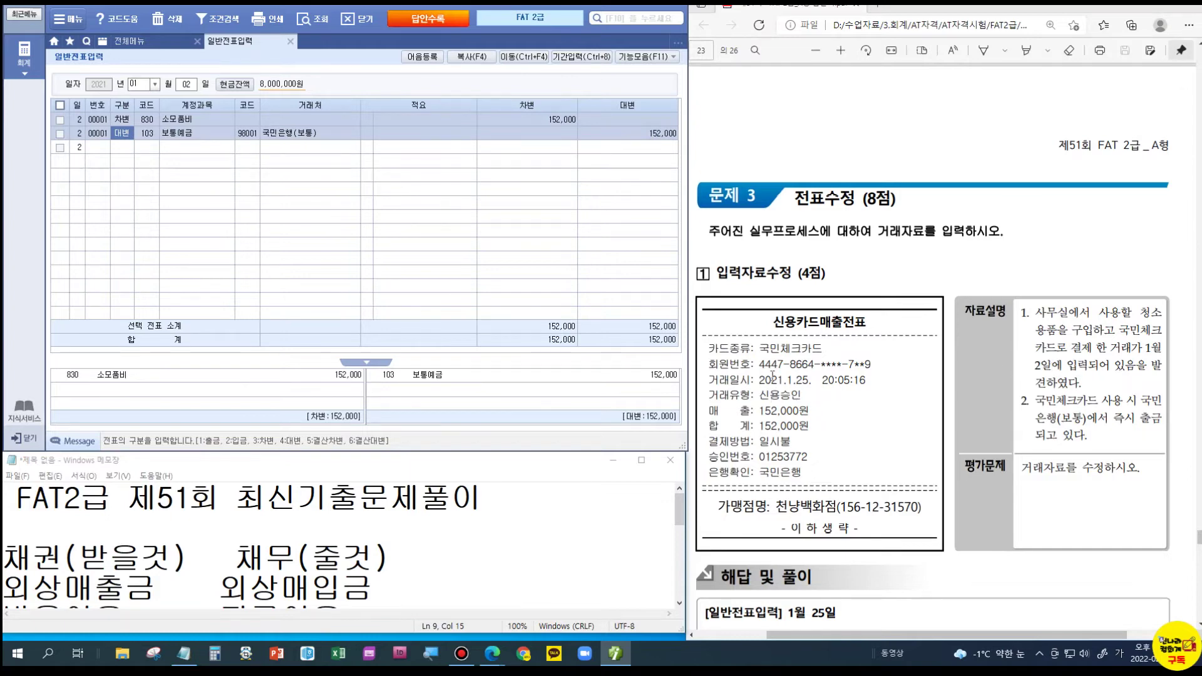
- Clear the day filter so every January voucher is listed
{"action": "left_click", "coordinate": [186, 86]}
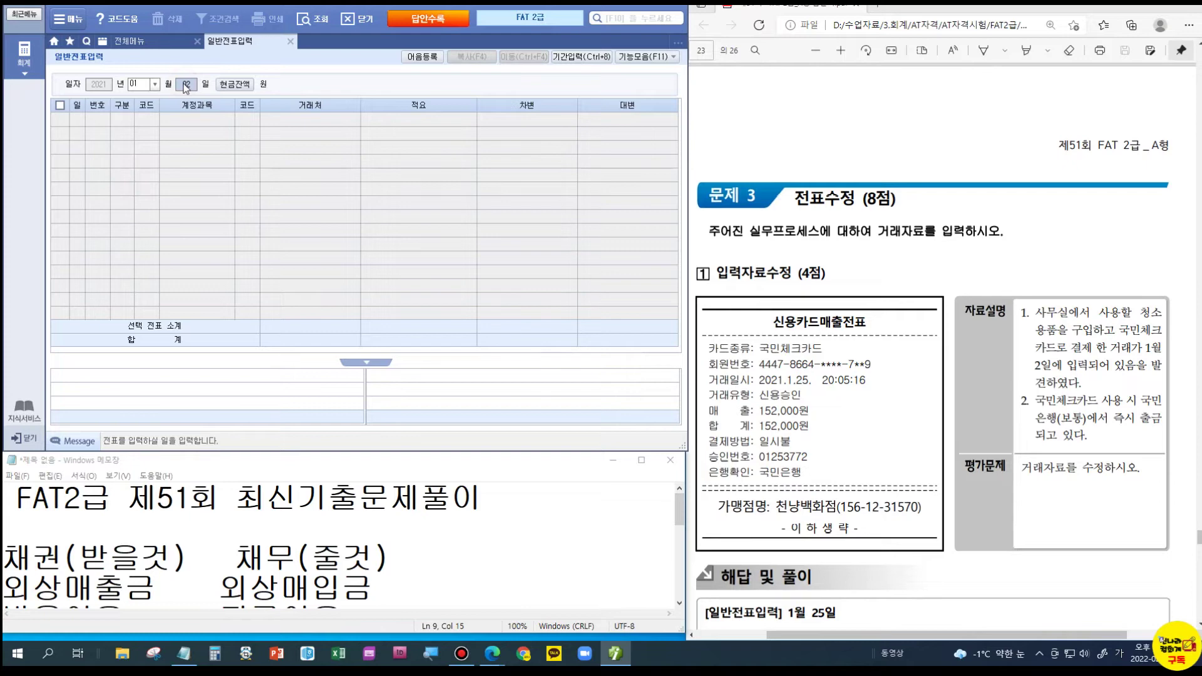
{"action": "key", "text": "BackSpace"}
{"action": "key", "text": "Return"}
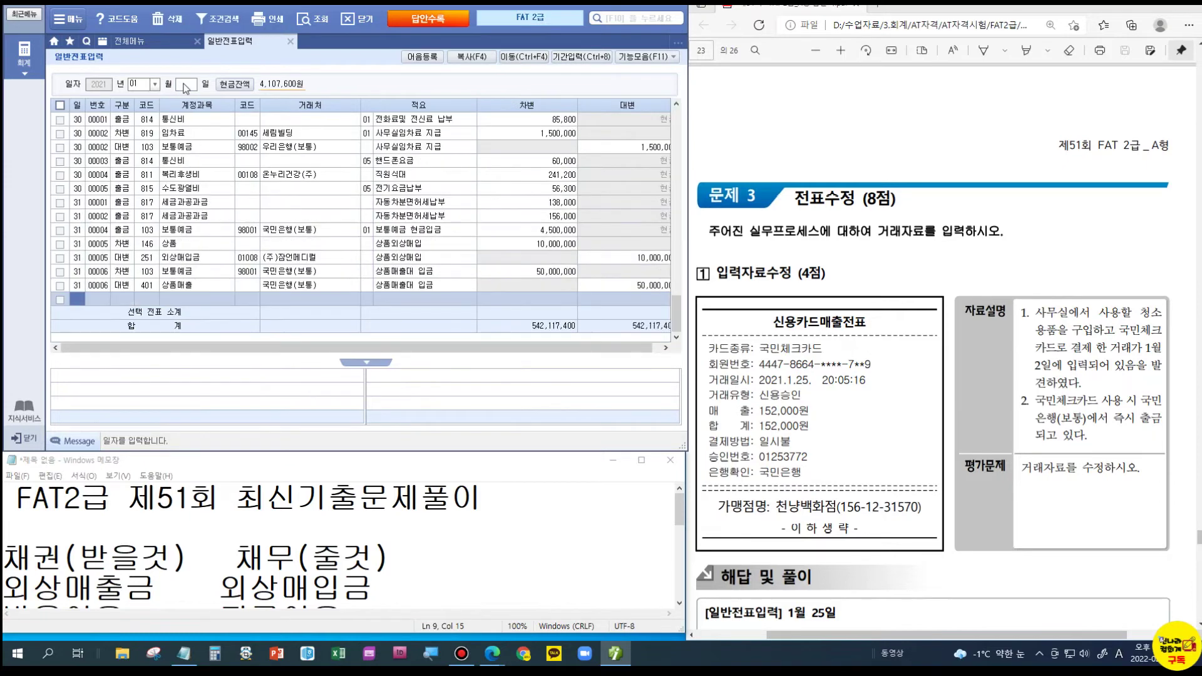
{"action": "scroll", "coordinate": [182, 181], "scroll_direction": "up", "scroll_amount": 10}
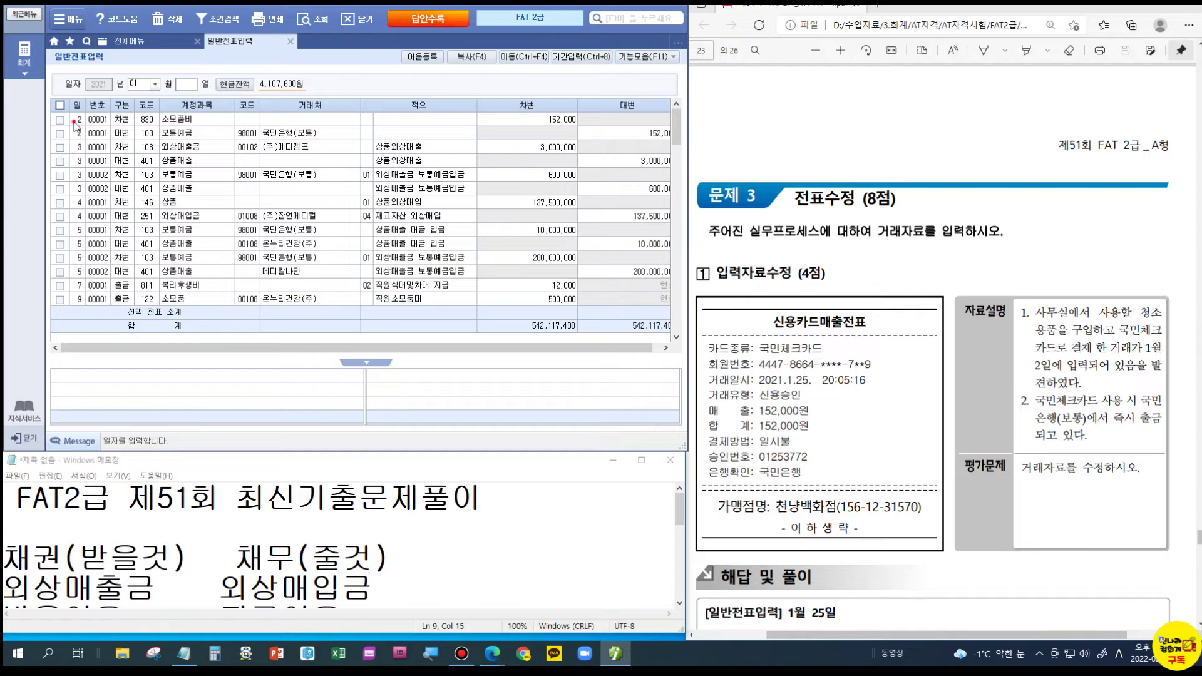
- Change the 152,000 소모품비/보통예금 voucher's day from 2 to 25 on both lines
{"action": "left_click", "coordinate": [76, 125]}
{"action": "type", "text": "25"}
{"action": "key", "text": "Return"}
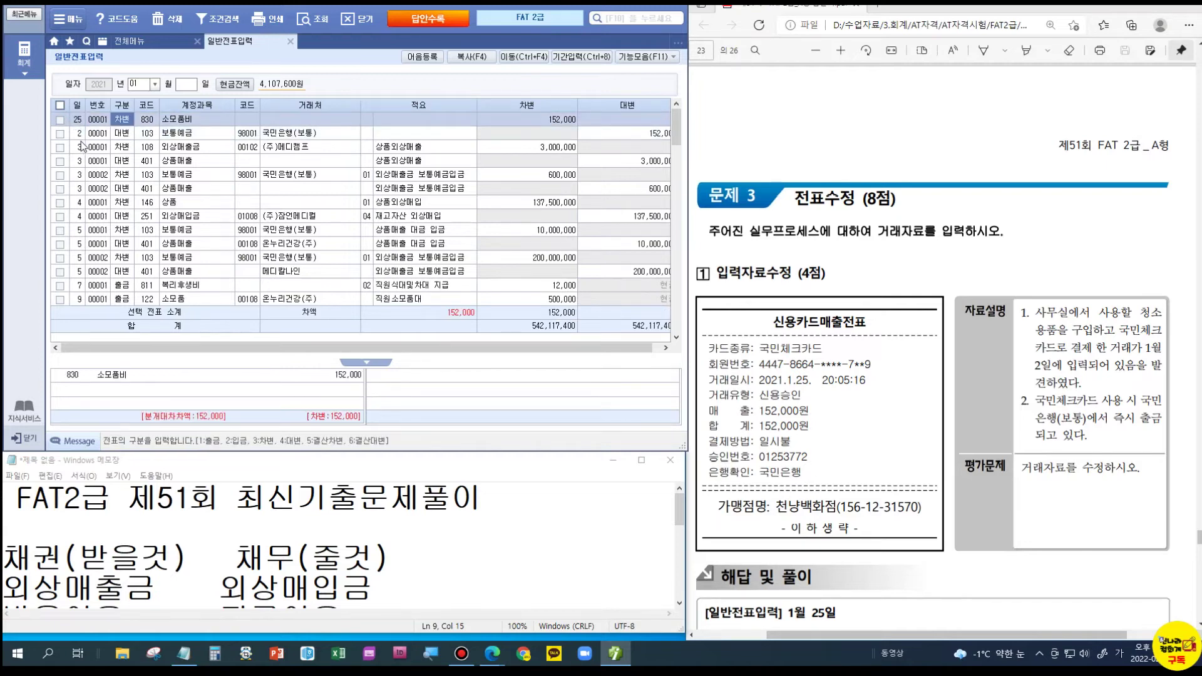
{"action": "left_click", "coordinate": [77, 134]}
{"action": "type", "text": "25"}
{"action": "key", "text": "Return"}
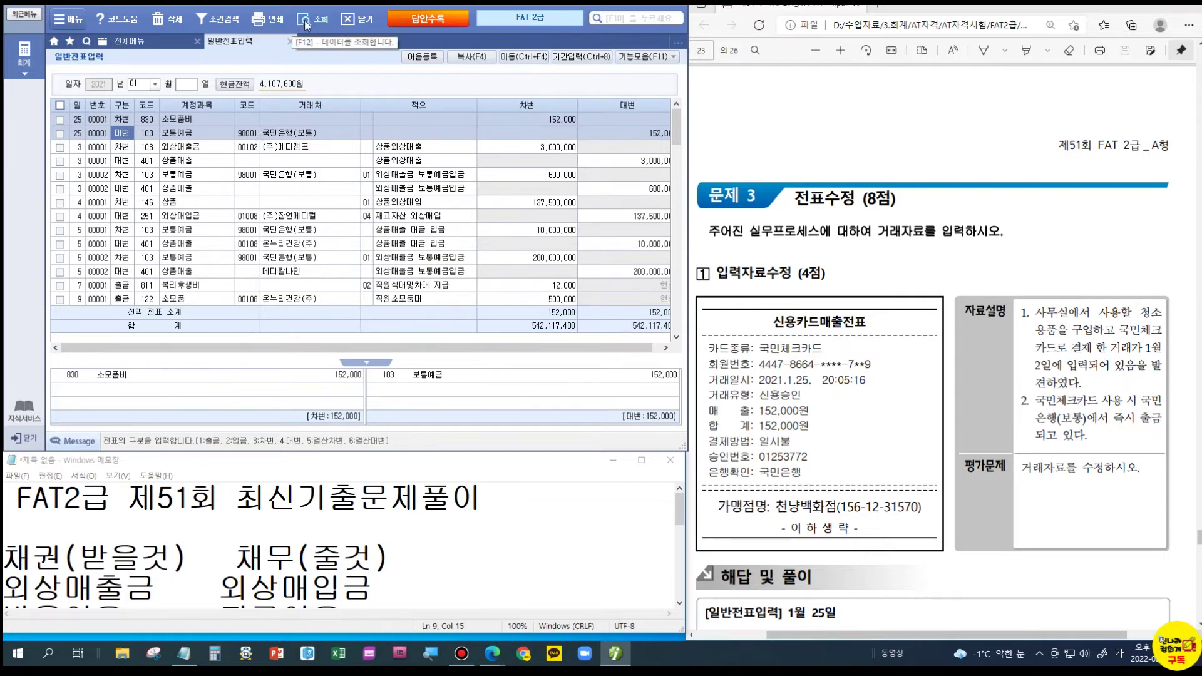
- Refresh the January list and filter to day 25 to confirm the moved voucher
{"action": "scroll", "coordinate": [119, 281], "scroll_direction": "down", "scroll_amount": 10}
{"action": "left_click", "coordinate": [76, 299]}
{"action": "scroll", "coordinate": [119, 256], "scroll_direction": "up", "scroll_amount": 3}
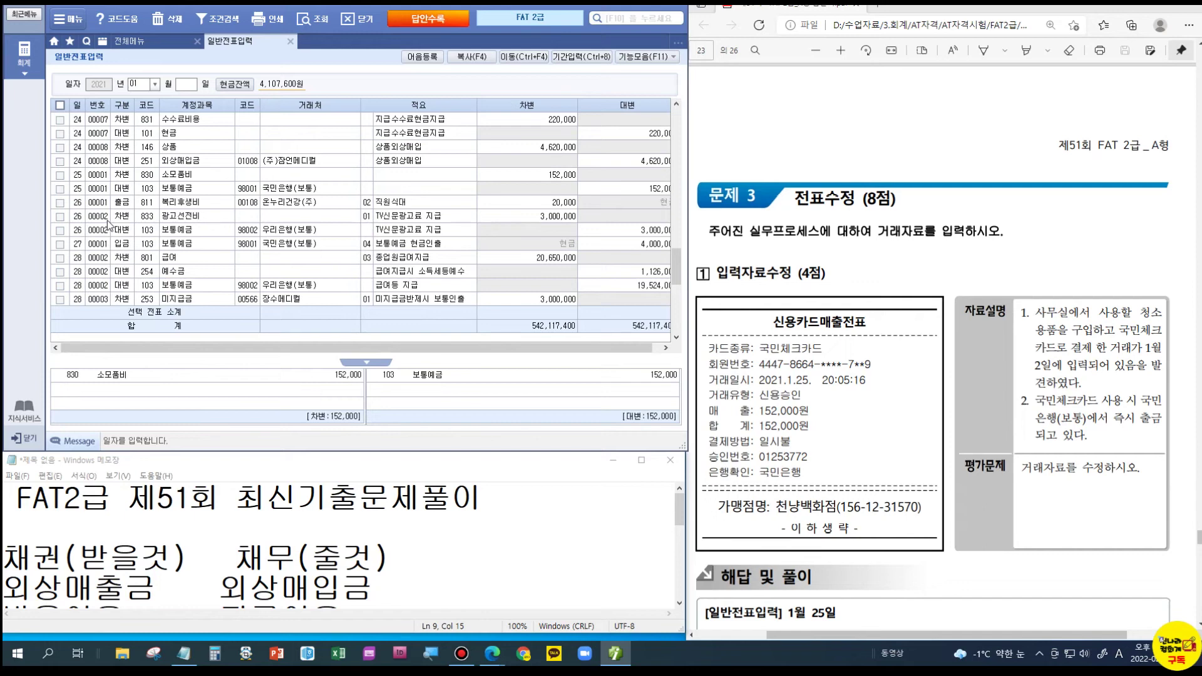
{"action": "left_click", "coordinate": [90, 188]}
{"action": "left_click", "coordinate": [186, 84]}
{"action": "type", "text": "25"}
{"action": "key", "text": "Return"}
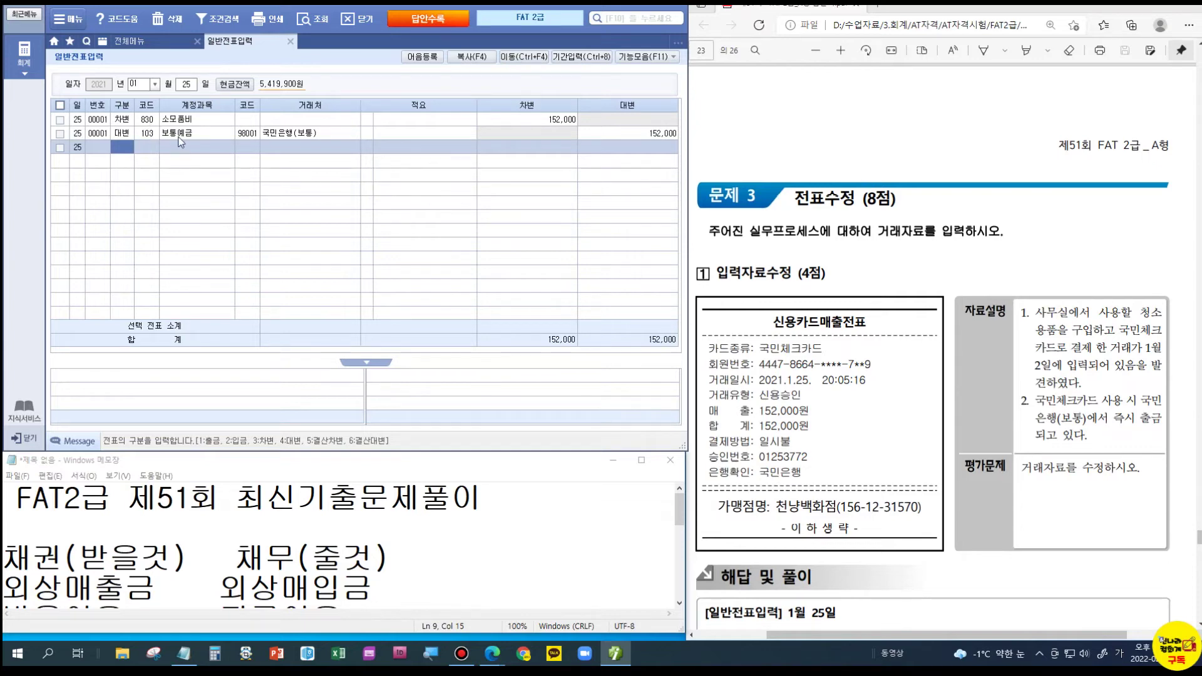
- Scroll the PDF to 입력자료수정 2 and load the February 16 voucher
{"action": "scroll", "coordinate": [993, 350], "scroll_direction": "down", "scroll_amount": 4}
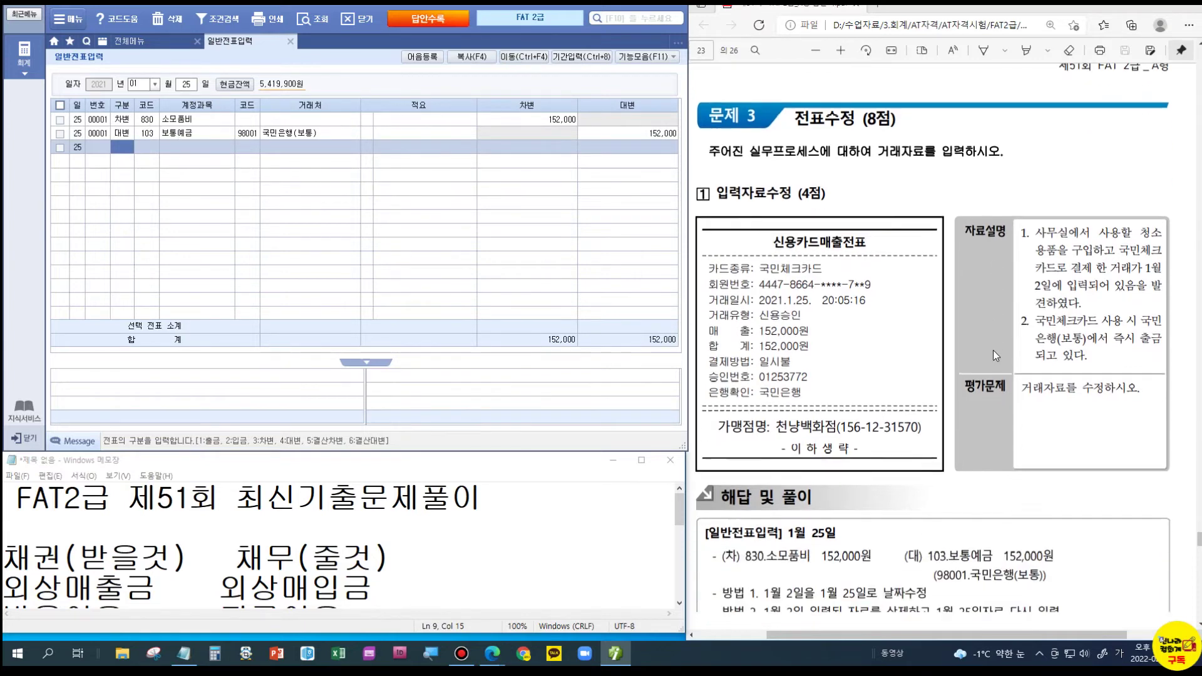
{"action": "scroll", "coordinate": [994, 356], "scroll_direction": "down", "scroll_amount": 2}
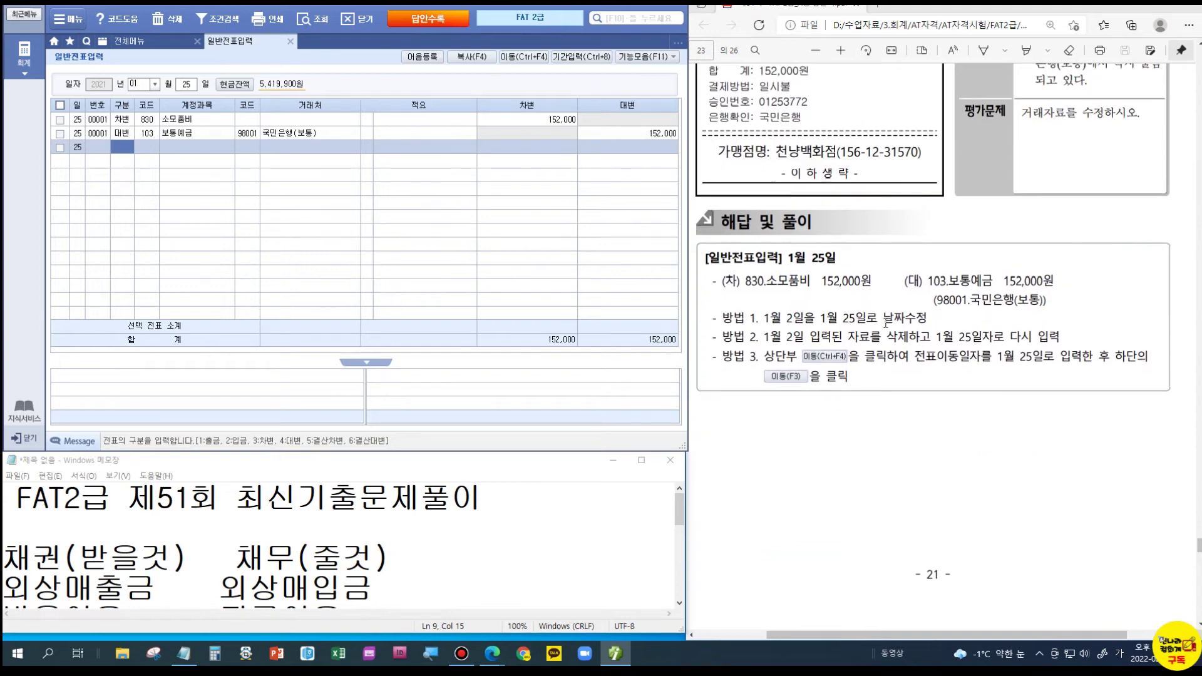
{"action": "scroll", "coordinate": [944, 313], "scroll_direction": "down", "scroll_amount": 7}
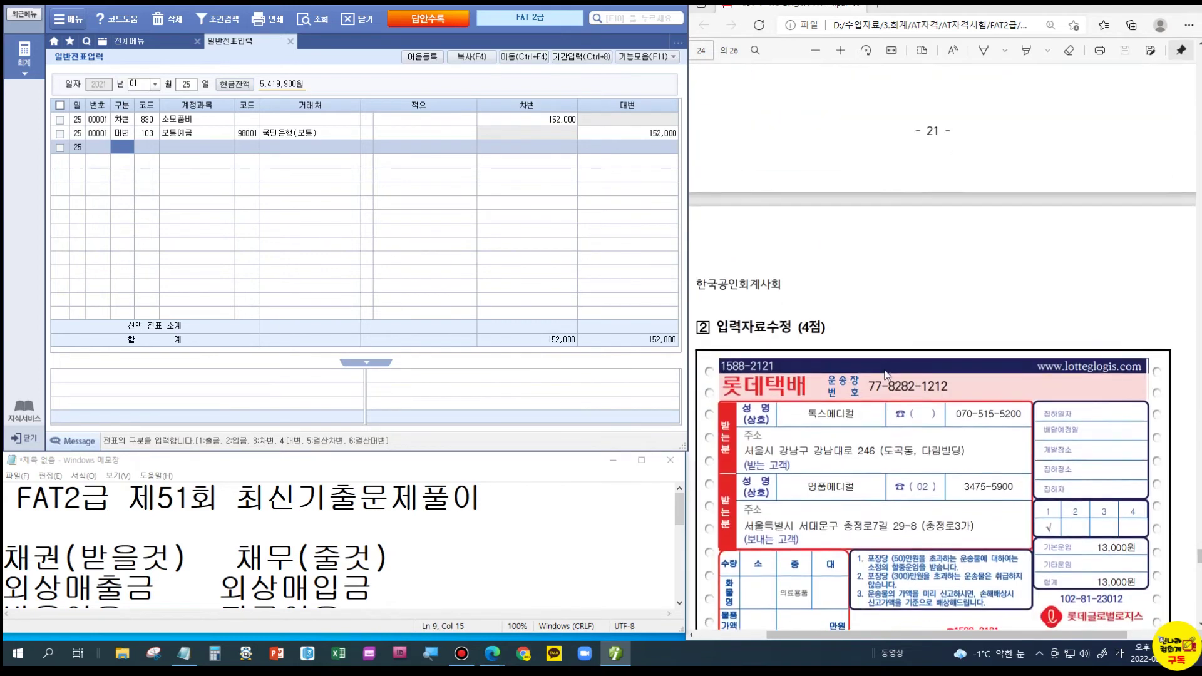
{"action": "scroll", "coordinate": [887, 375], "scroll_direction": "down", "scroll_amount": 2}
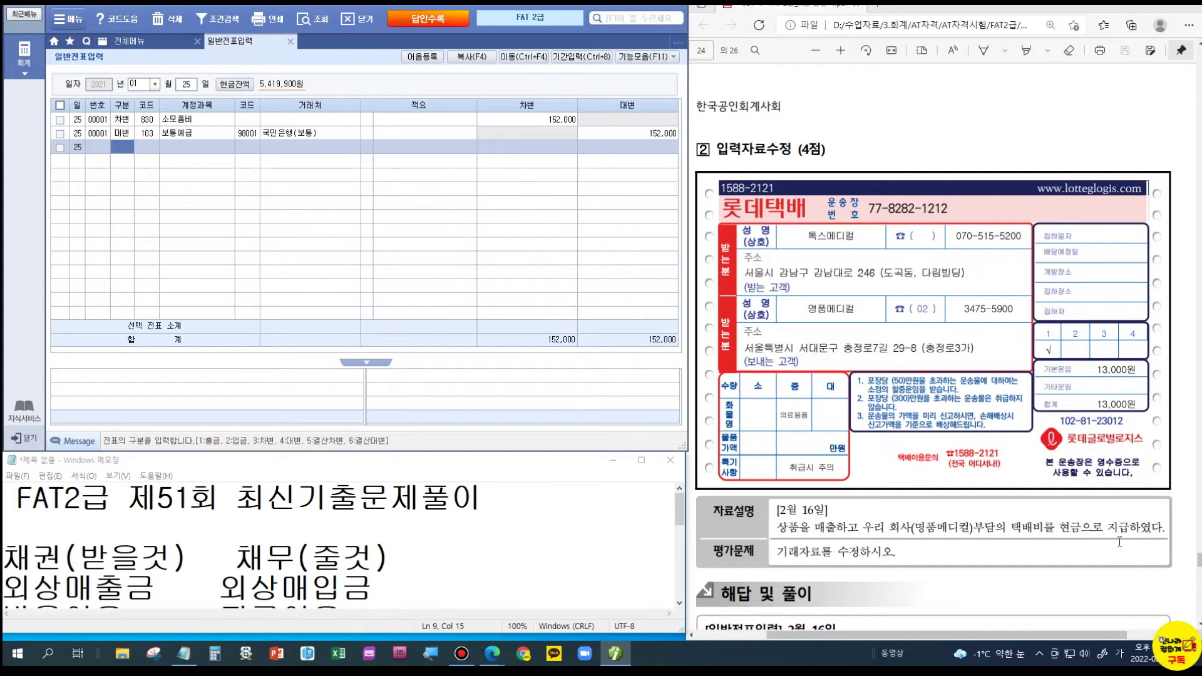
{"action": "left_click", "coordinate": [133, 84]}
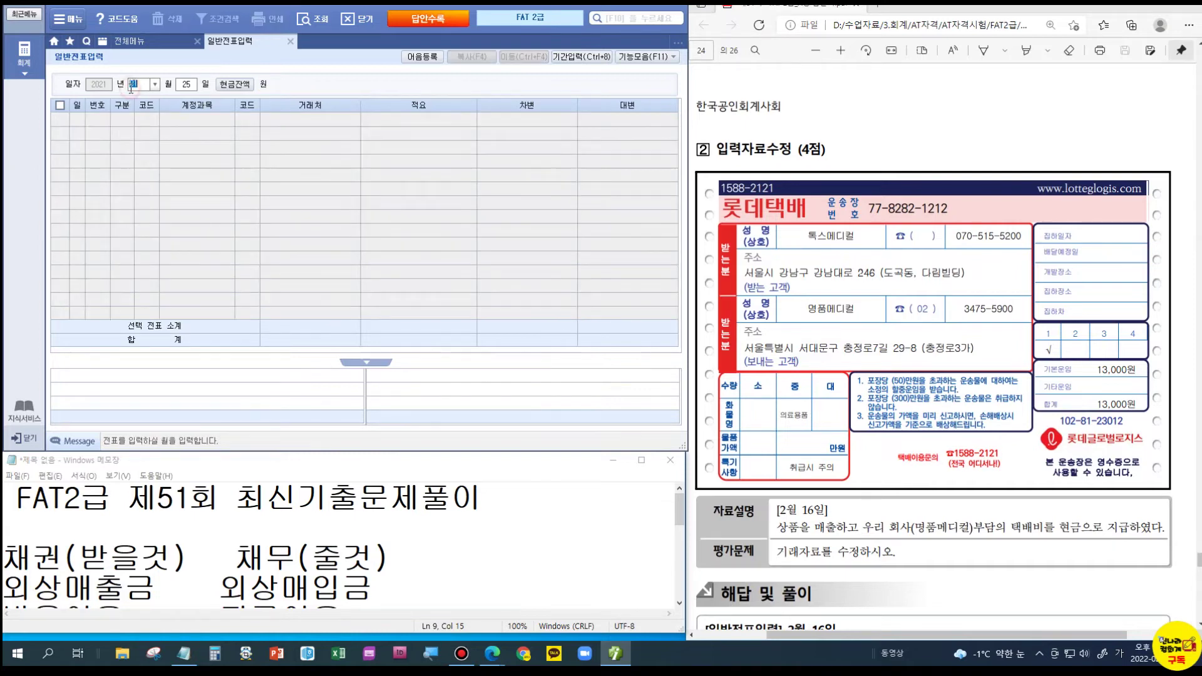
{"action": "type", "text": "2"}
{"action": "key", "text": "Return"}
{"action": "type", "text": "16"}
{"action": "key", "text": "Return"}
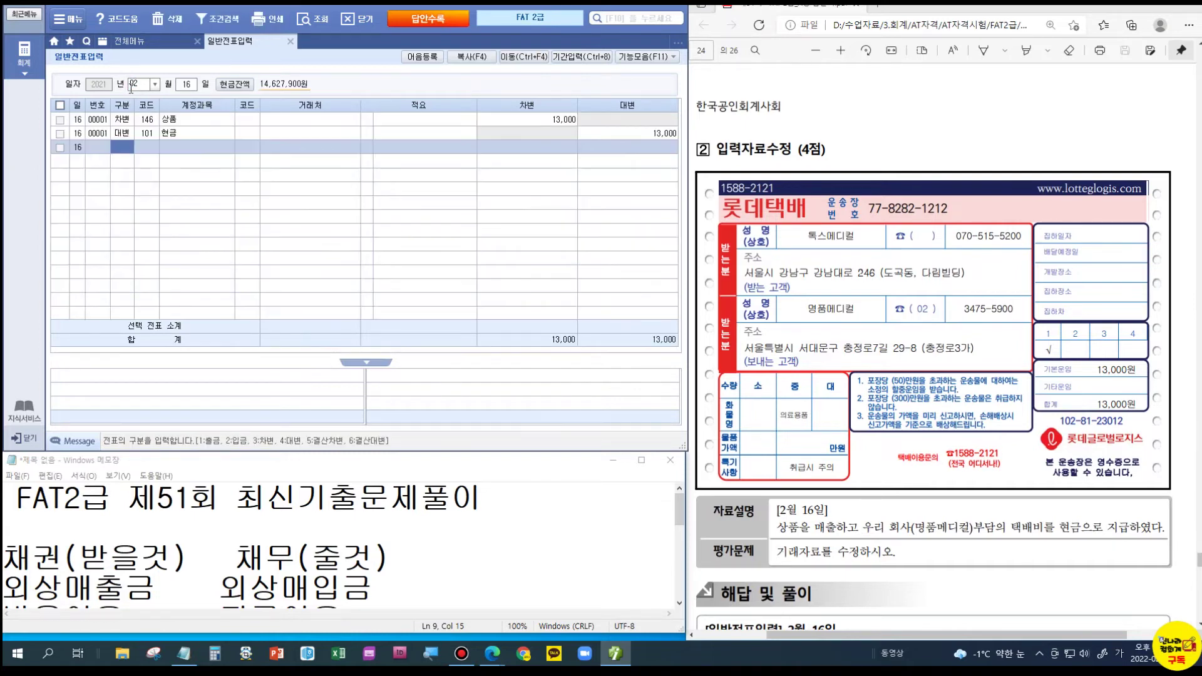
- Replace debit account 146 상품 with 824 운반비 on the 13,000 cash voucher
{"action": "left_click", "coordinate": [167, 120]}
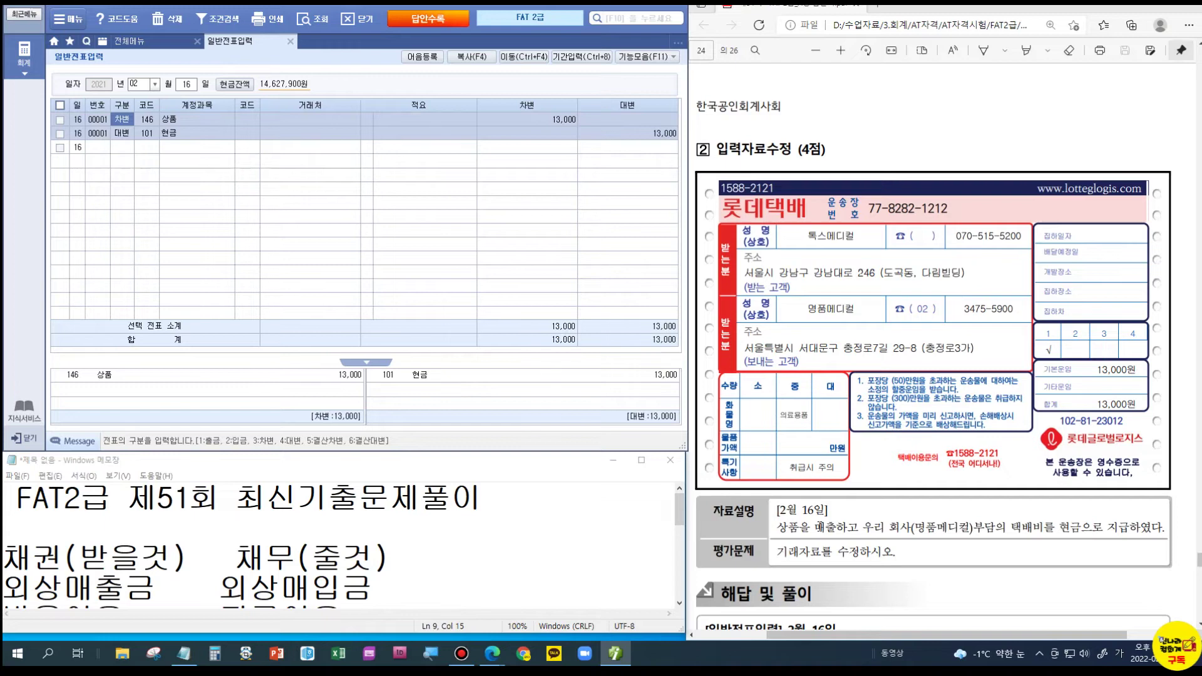
{"action": "key", "text": "Return"}
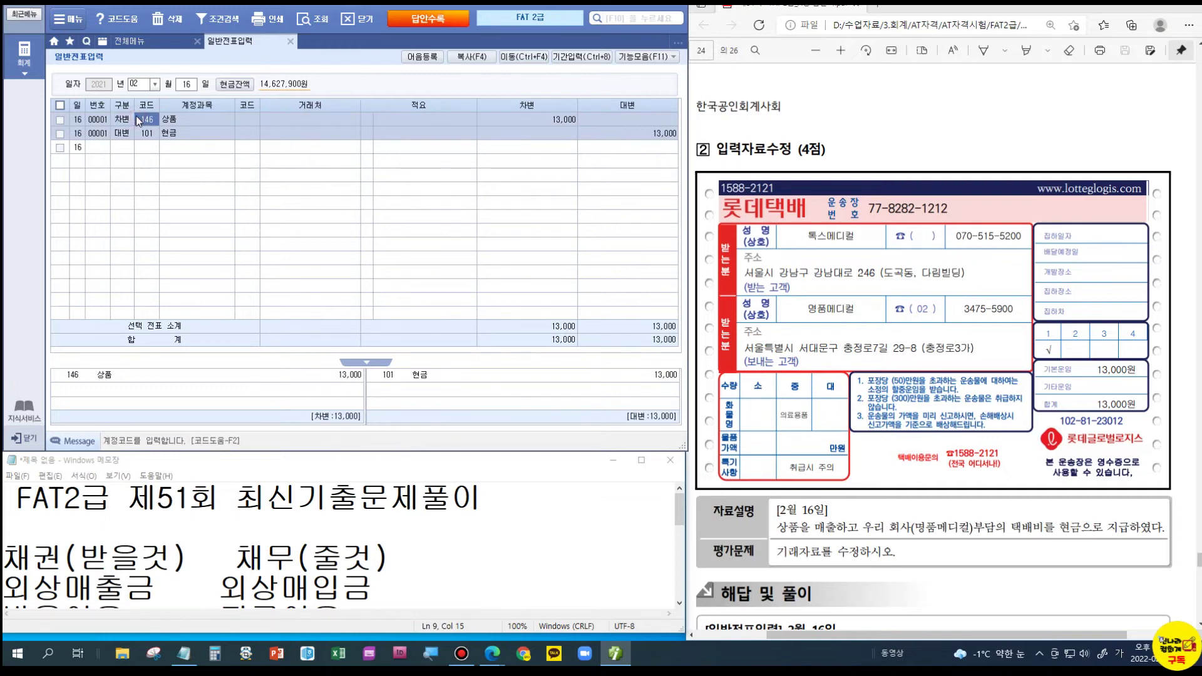
{"action": "type", "text": "824"}
{"action": "key", "text": "Return"}
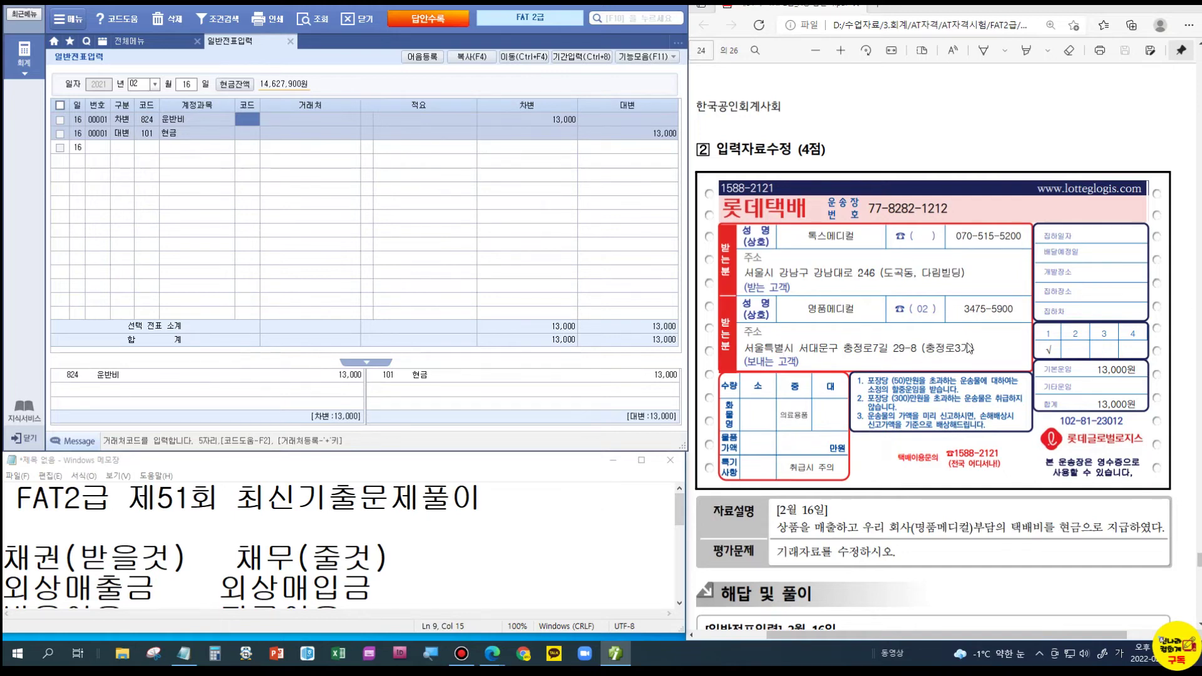
{"action": "scroll", "coordinate": [969, 348], "scroll_direction": "down", "scroll_amount": 3}
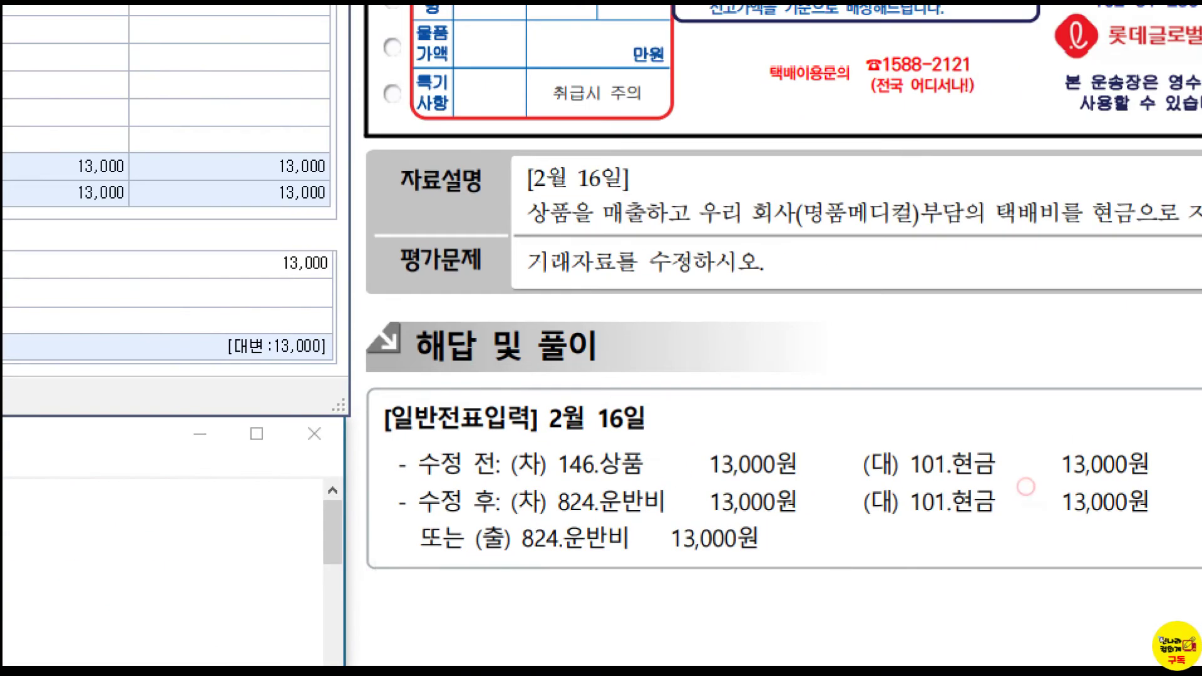
- Mark the 146.상품 to 824.운반비 correction in the PDF answer
{"action": "mouse_move", "coordinate": [527, 436]}
{"action": "left_mouse_down"}
{"action": "mouse_move", "coordinate": [669, 495]}
{"action": "mouse_move", "coordinate": [667, 482]}
{"action": "left_mouse_up"}
{"action": "mouse_move", "coordinate": [716, 386]}
{"action": "left_mouse_down"}
{"action": "mouse_move", "coordinate": [674, 415]}
{"action": "mouse_move", "coordinate": [661, 405]}
{"action": "mouse_move", "coordinate": [728, 432]}
{"action": "left_mouse_up"}
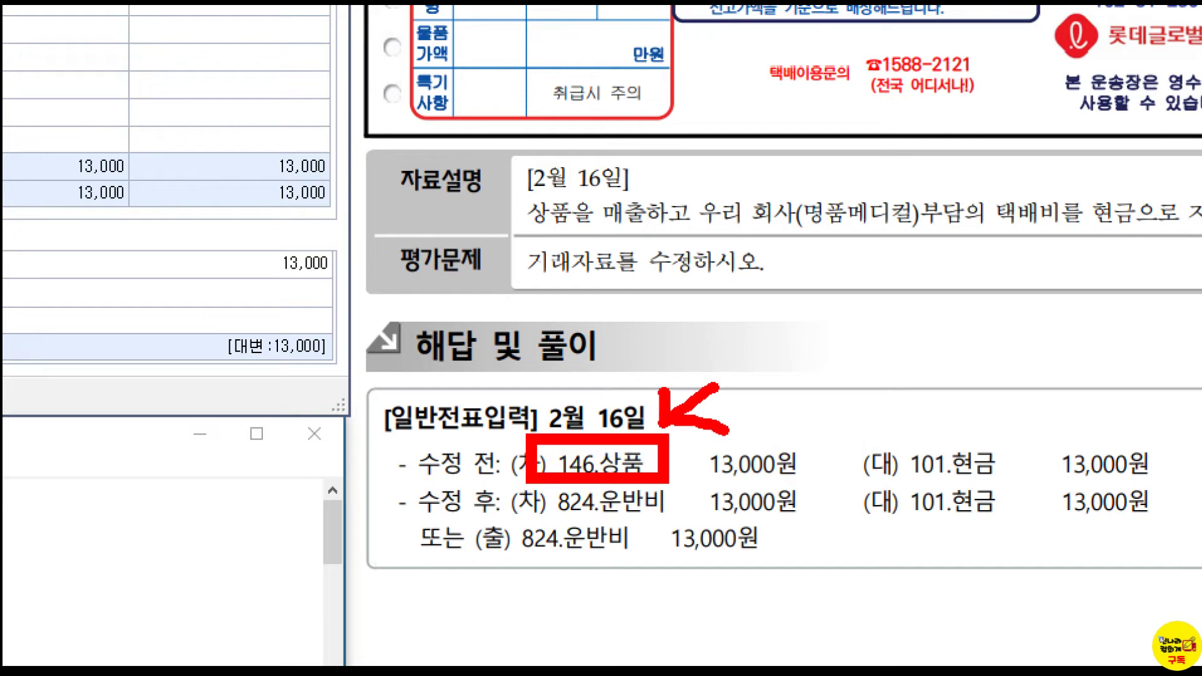
{"action": "left_click_drag", "start_coordinate": [586, 229], "coordinate": [680, 235]}
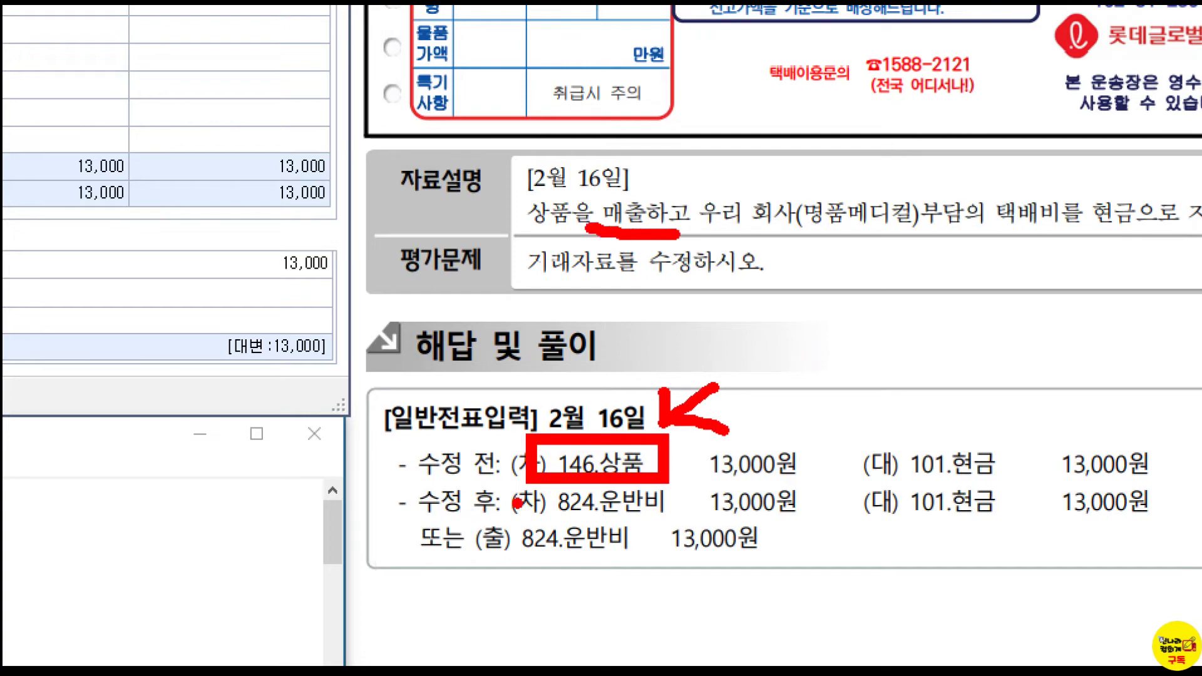
{"action": "left_click_drag", "start_coordinate": [530, 521], "coordinate": [704, 525]}
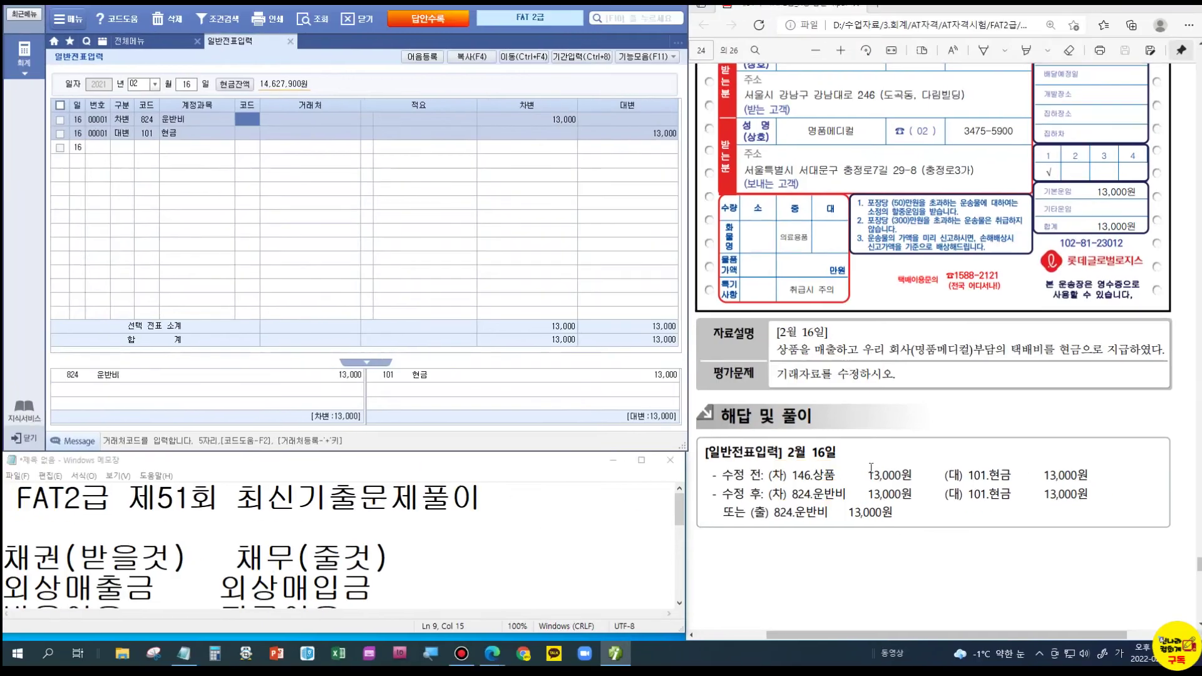
- Scroll the PDF to 문제 4 and underline the 미경과분 closing wording
{"action": "scroll", "coordinate": [870, 466], "scroll_direction": "down", "scroll_amount": 6}
{"action": "scroll", "coordinate": [864, 457], "scroll_direction": "down", "scroll_amount": 1}
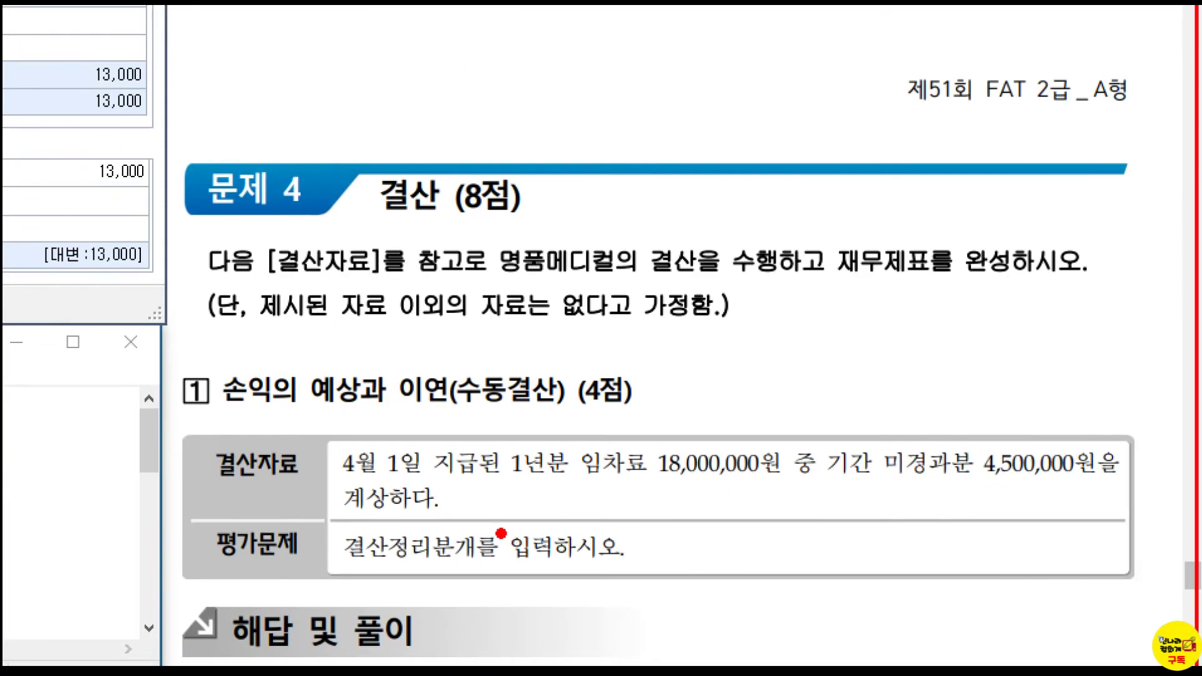
{"action": "mouse_move", "coordinate": [652, 430]}
{"action": "left_mouse_down"}
{"action": "mouse_move", "coordinate": [664, 418]}
{"action": "mouse_move", "coordinate": [659, 431]}
{"action": "left_mouse_up"}
{"action": "mouse_move", "coordinate": [882, 475]}
{"action": "left_mouse_down"}
{"action": "mouse_move", "coordinate": [894, 487]}
{"action": "mouse_move", "coordinate": [1000, 487]}
{"action": "left_mouse_up"}
{"action": "mouse_move", "coordinate": [960, 417]}
{"action": "left_mouse_down"}
{"action": "mouse_move", "coordinate": [973, 434]}
{"action": "mouse_move", "coordinate": [991, 410]}
{"action": "left_mouse_up"}
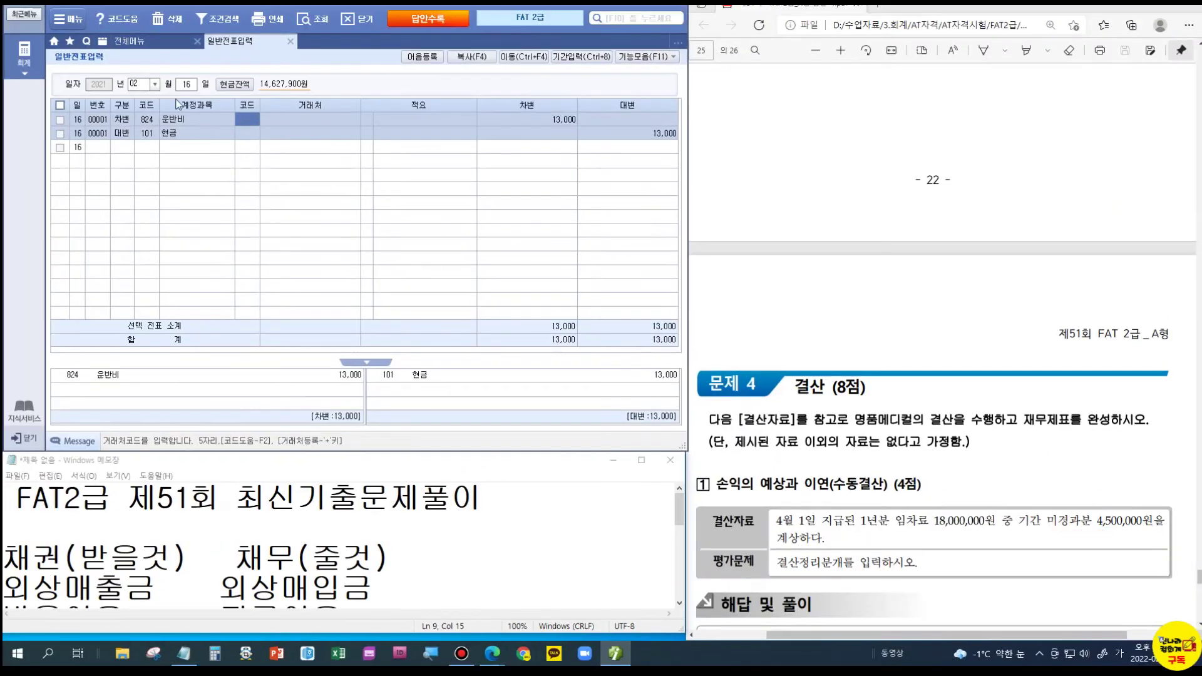
- Load the April 1 voucher of 819 임차료 18,000,000 and enlarge the Notepad window
{"action": "left_click", "coordinate": [137, 85]}
{"action": "type", "text": "4"}
{"action": "key", "text": "Return"}
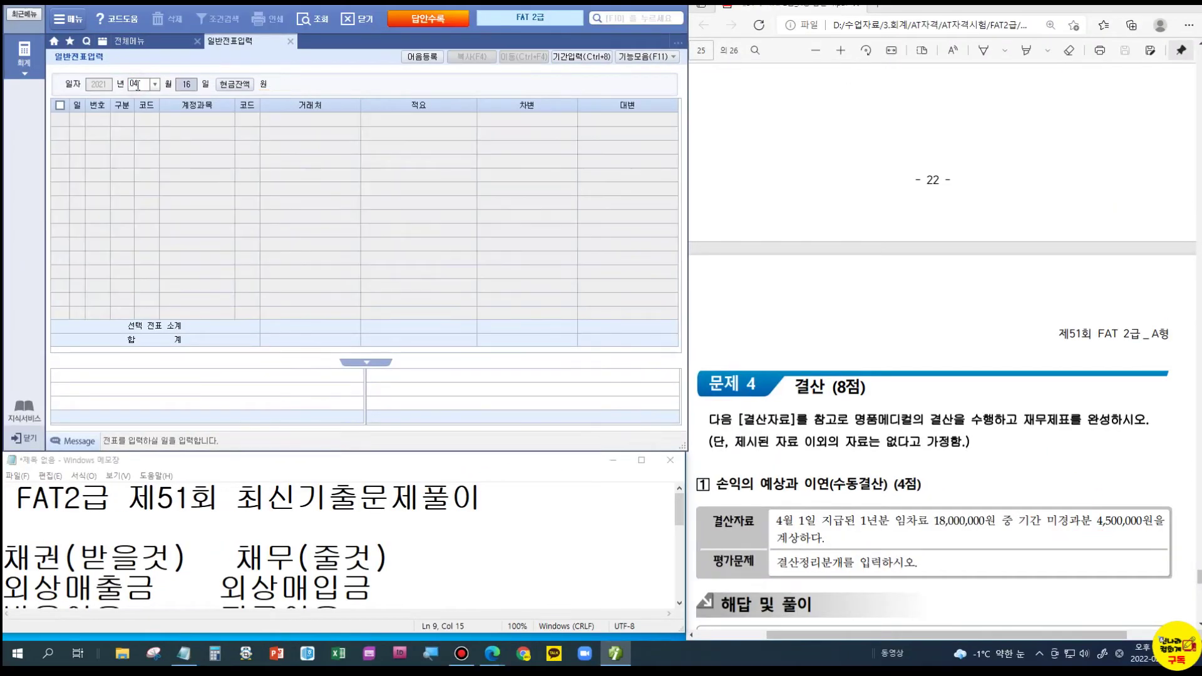
{"action": "type", "text": "1"}
{"action": "key", "text": "Return"}
{"action": "left_click", "coordinate": [150, 120]}
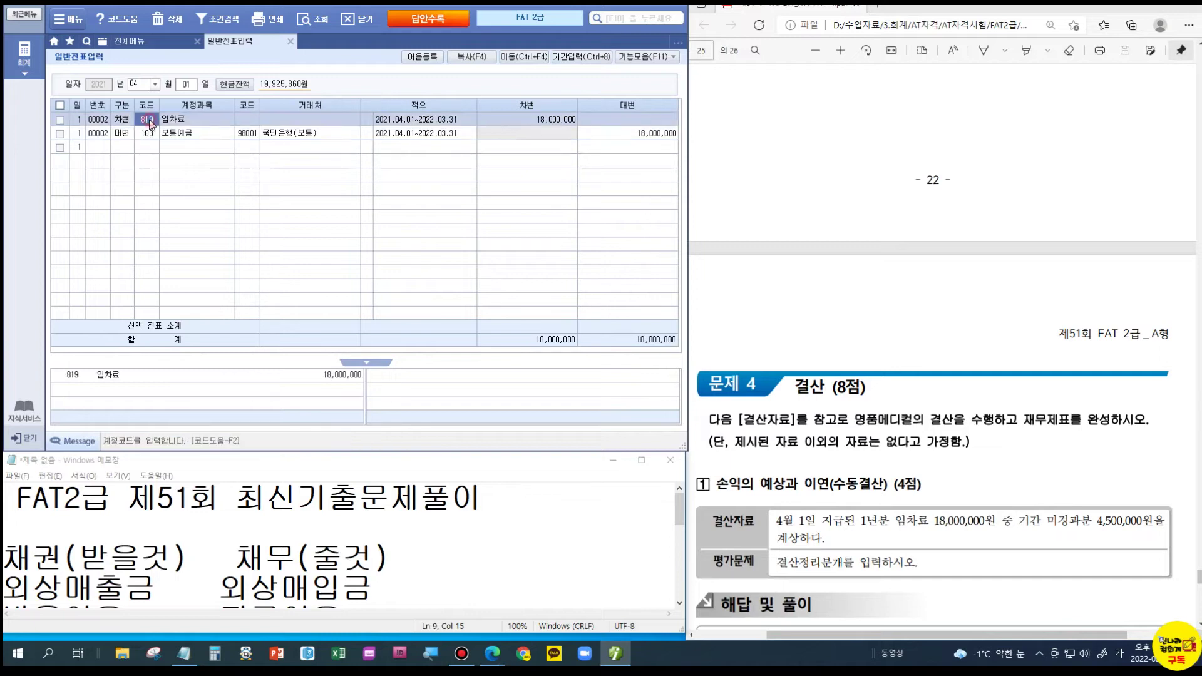
{"action": "left_click", "coordinate": [336, 464]}
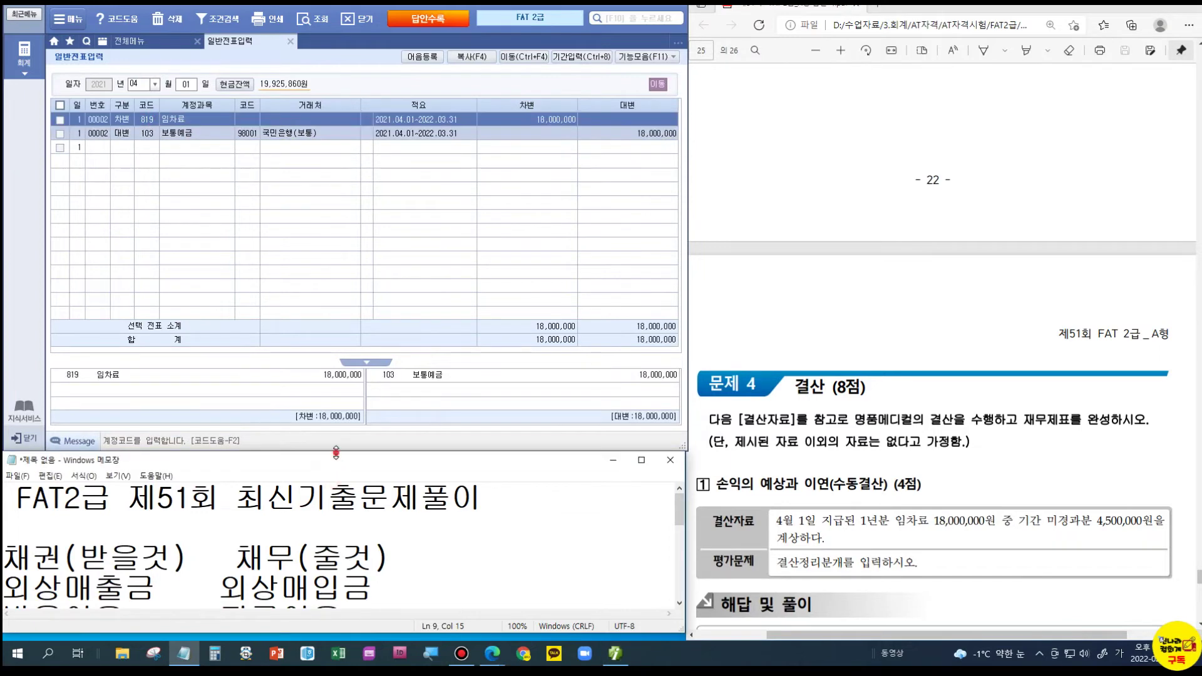
{"action": "left_click_drag", "start_coordinate": [336, 454], "coordinate": [338, 191]}
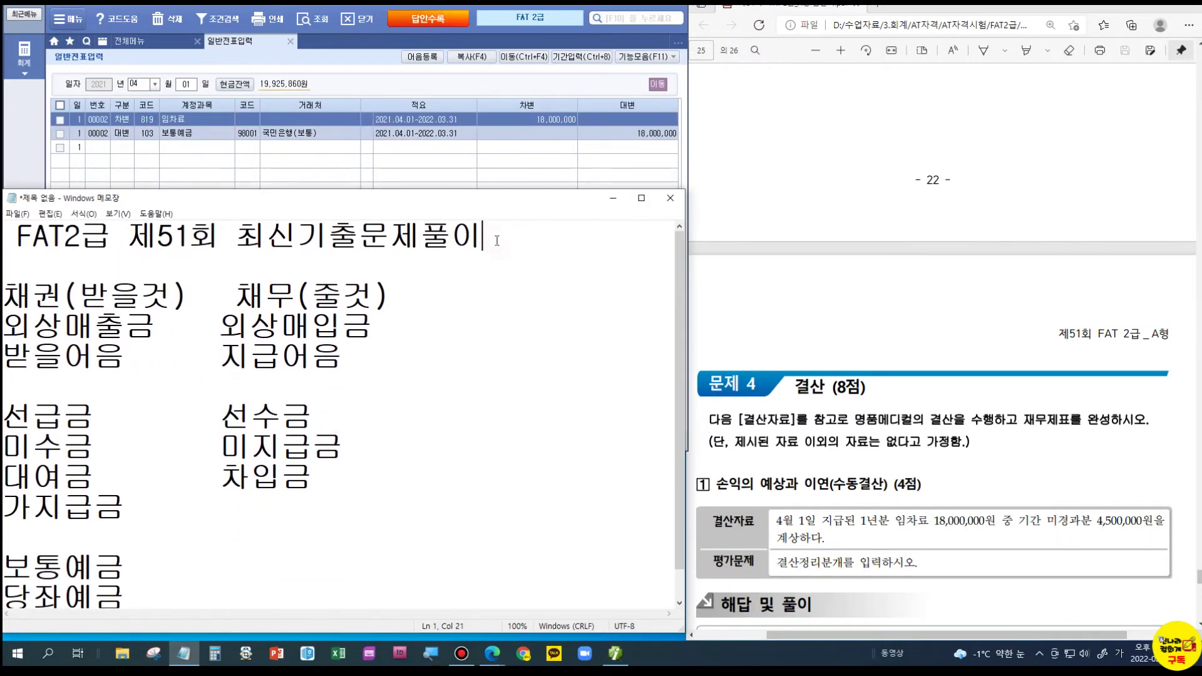
- Start a Notepad line '12/31 임차료 /' with a blank line above it
{"action": "key", "text": "Return"}
{"action": "key", "text": "Return"}
{"action": "key", "text": "Return"}
{"action": "key", "text": "Return"}
{"action": "left_click", "coordinate": [83, 273]}
{"action": "type", "text": "12/"}
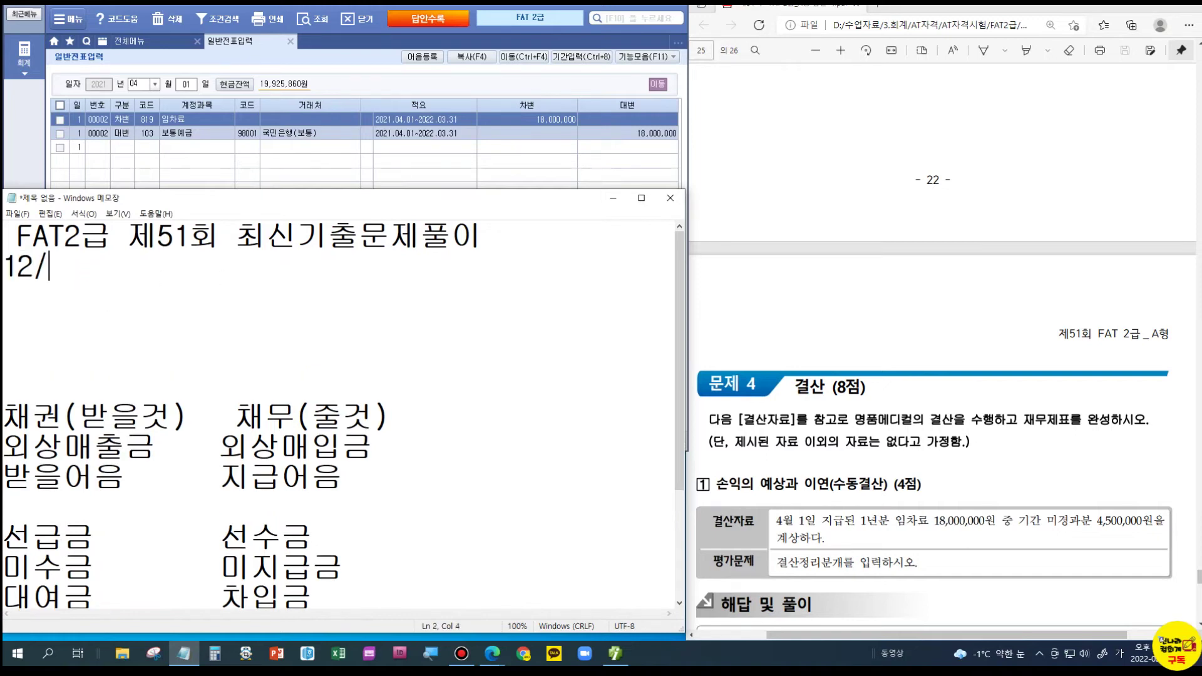
{"action": "type", "text": "31    임차료"}
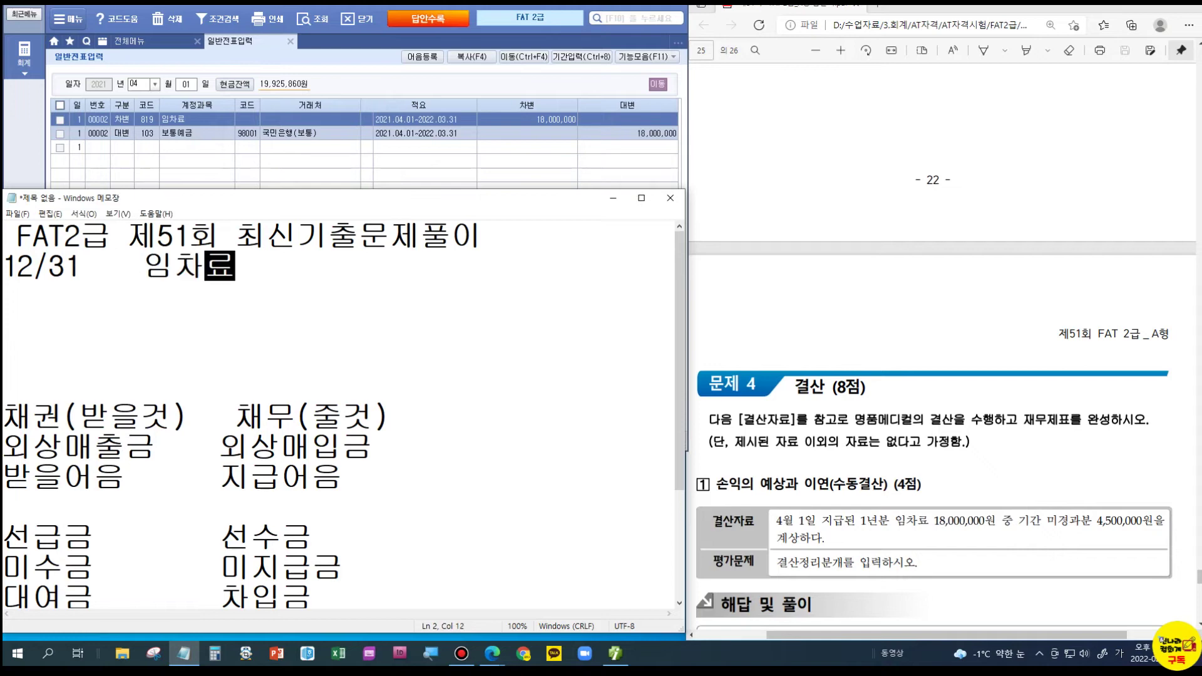
{"action": "key", "text": "space"}
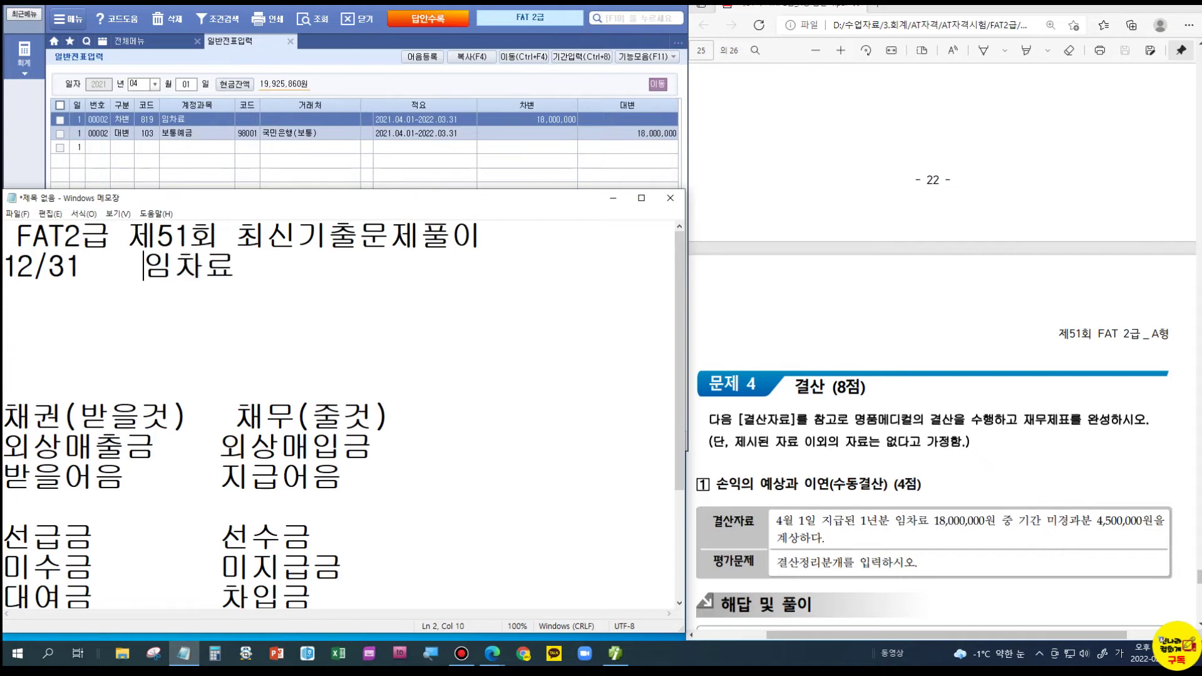
{"action": "type", "text": "/"}
{"action": "key", "text": "Home"}
{"action": "key", "text": "Return"}
{"action": "key", "text": "Return"}
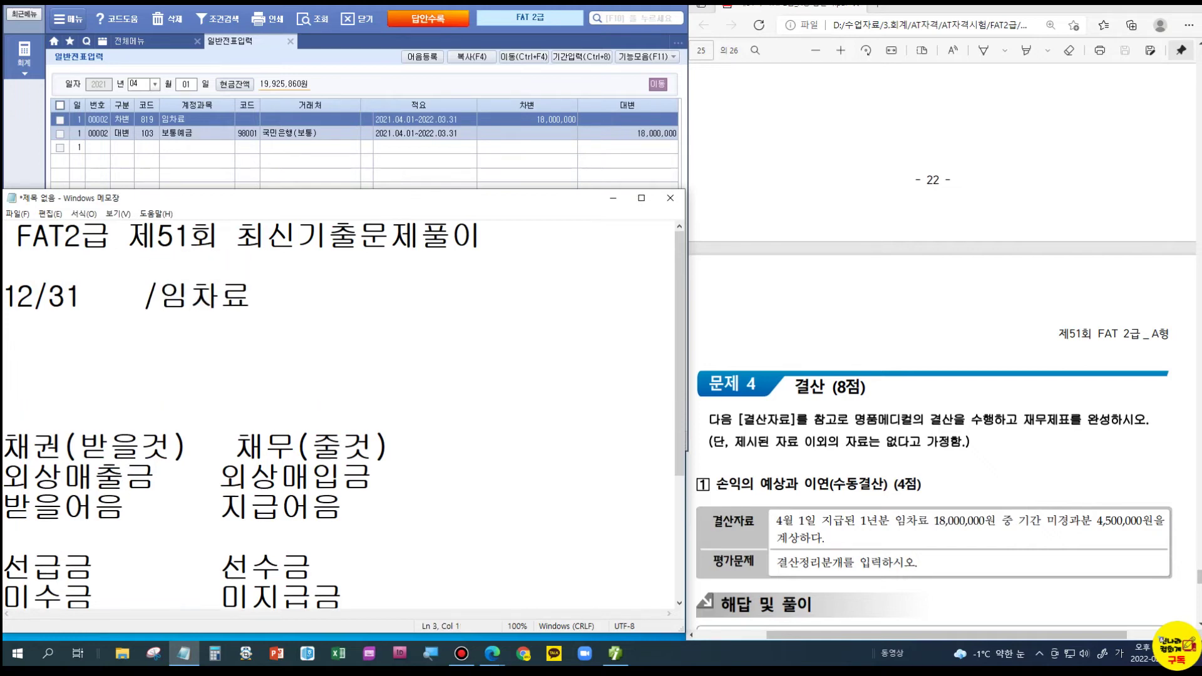
- Write the account pairs 선급비용/선수수익 and 미수수익/미지급비용 above the 12/31 line
{"action": "type", "text": "선급"}
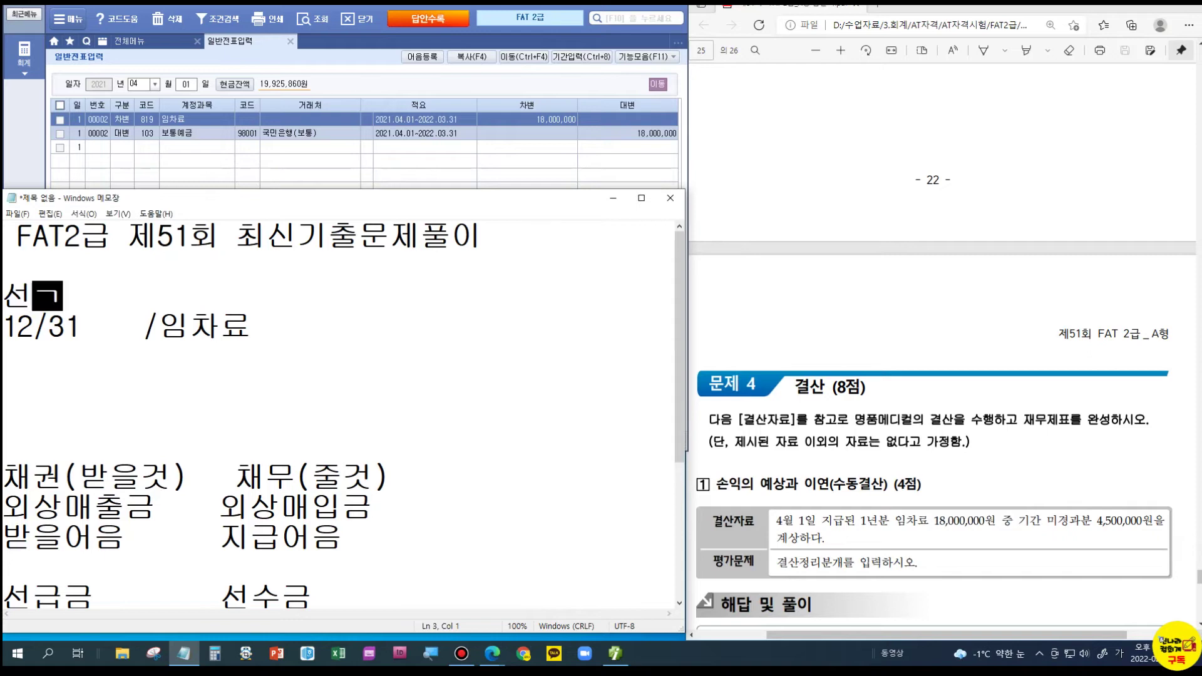
{"action": "key", "text": "Return"}
{"action": "type", "text": "미수"}
{"action": "key", "text": "Up"}
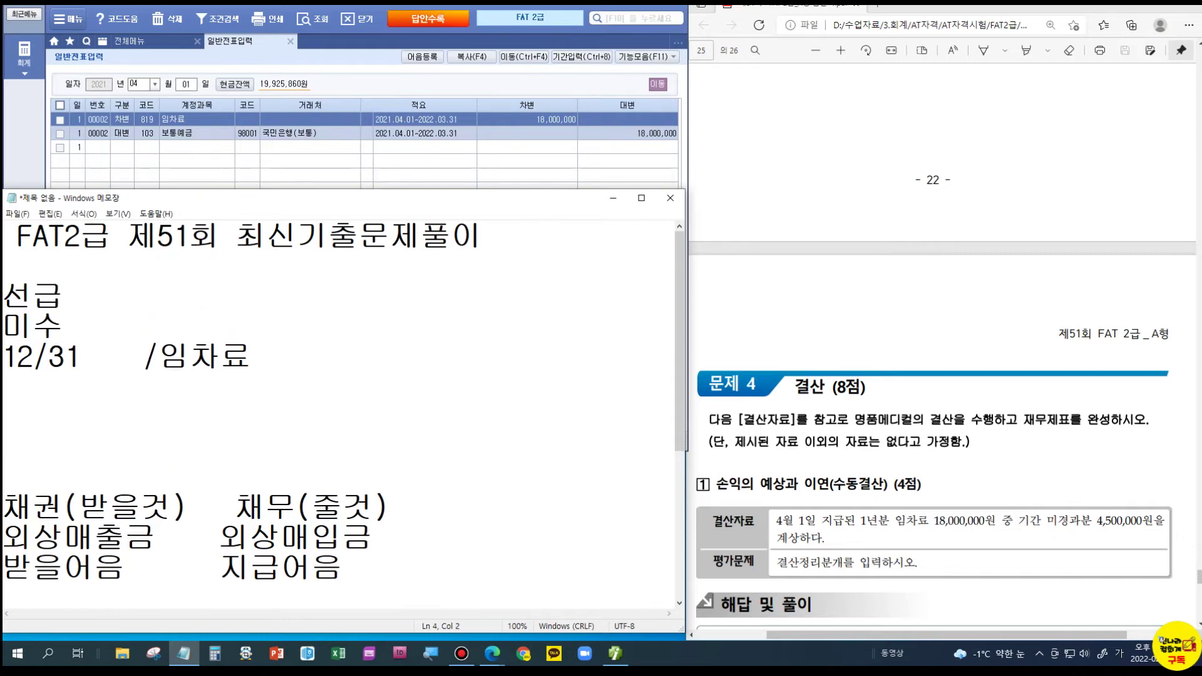
{"action": "type", "text": "/선수"}
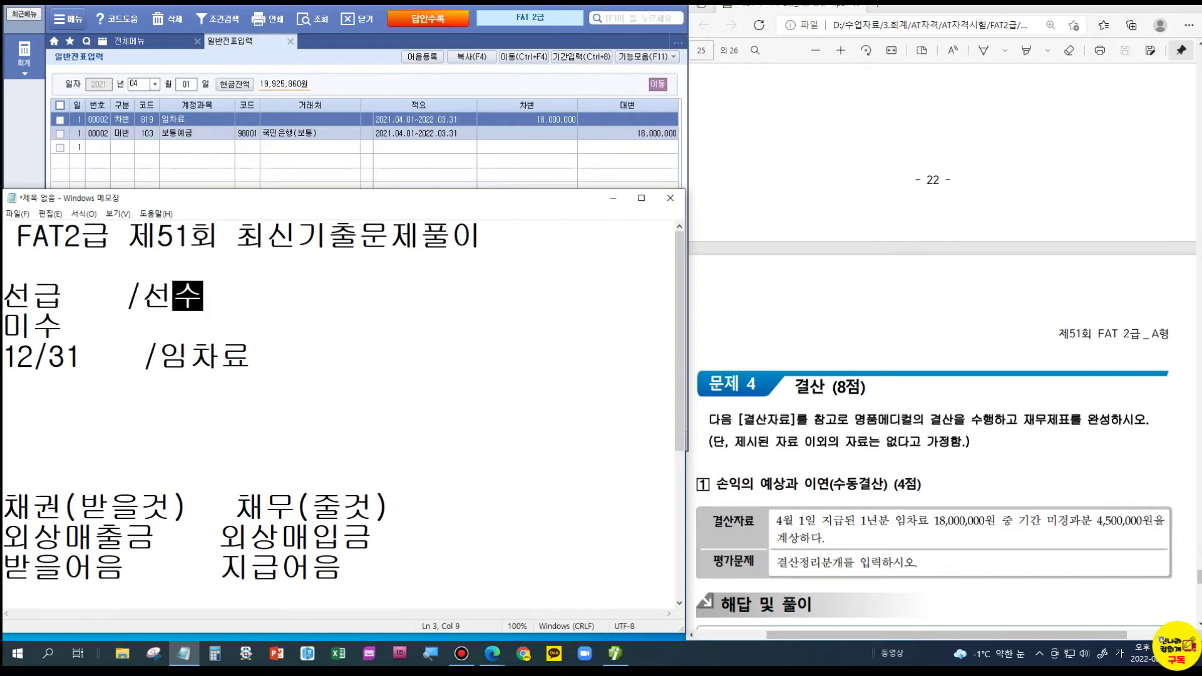
{"action": "key", "text": "Down"}
{"action": "type", "text": "/미"}
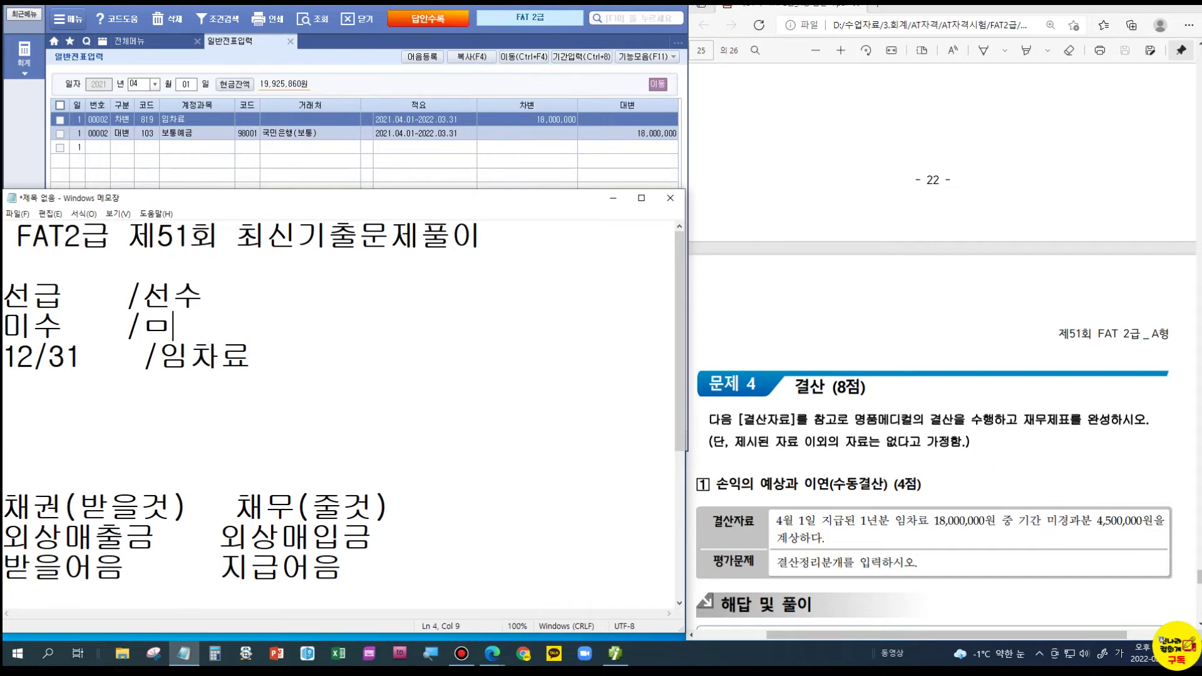
{"action": "type", "text": "지"}
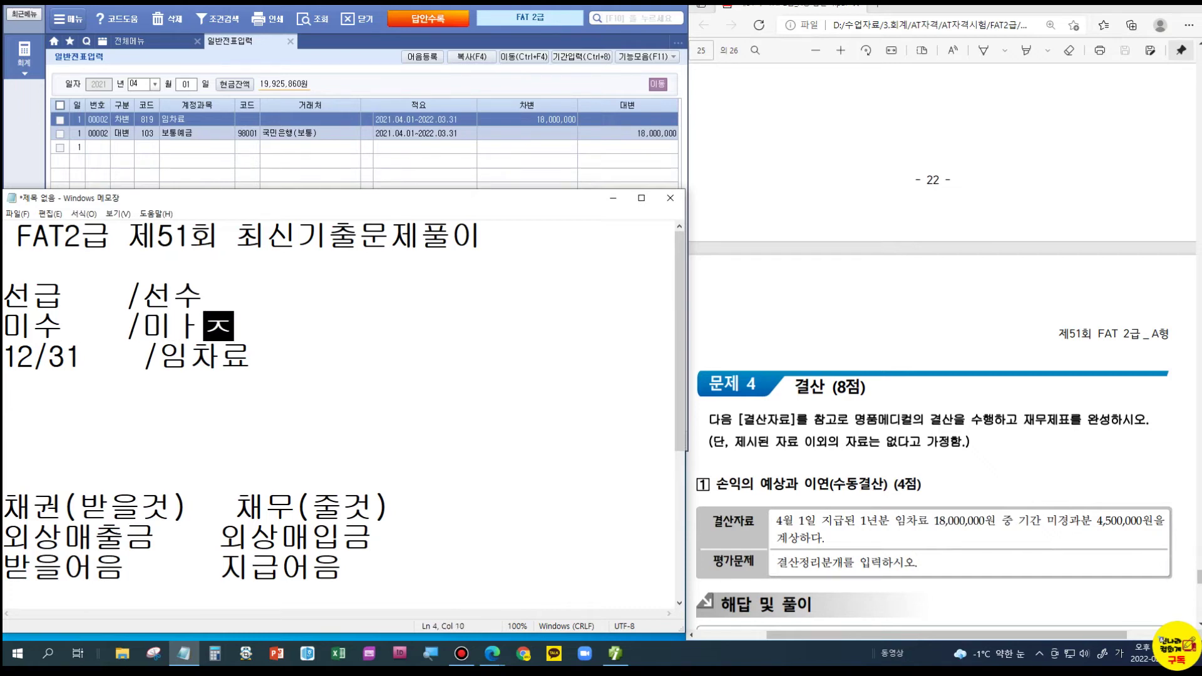
{"action": "key", "text": "BackSpace"}
{"action": "type", "text": "지급"}
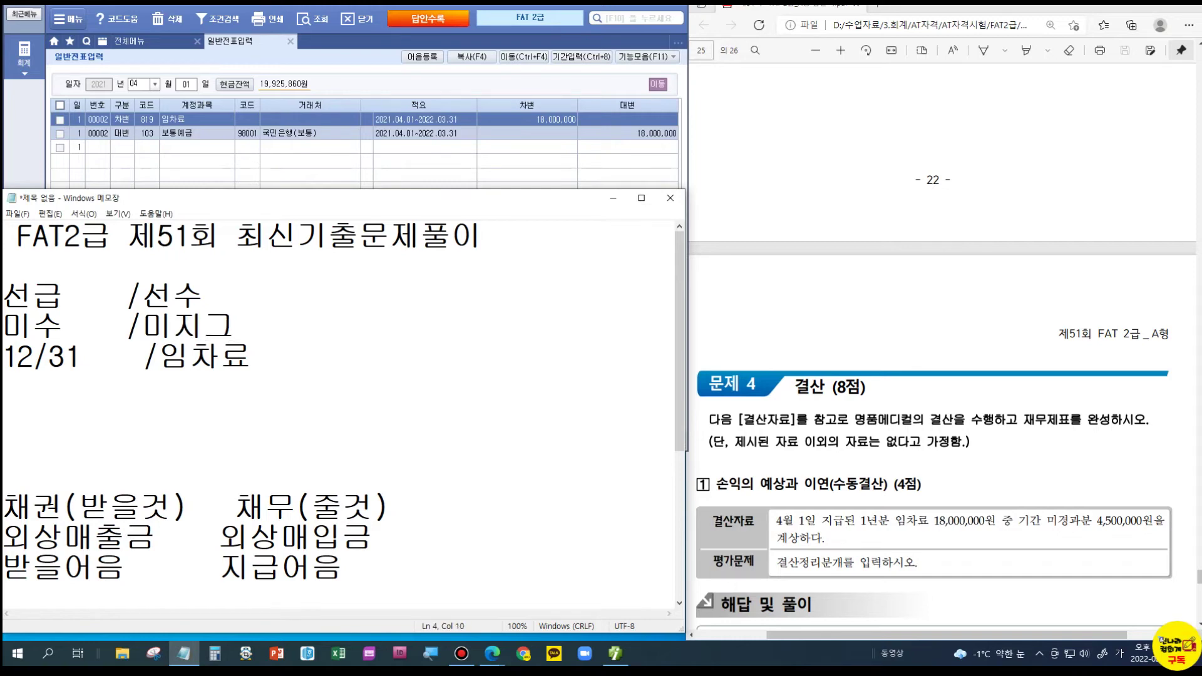
{"action": "key", "text": "Up"}
{"action": "type", "text": "수익"}
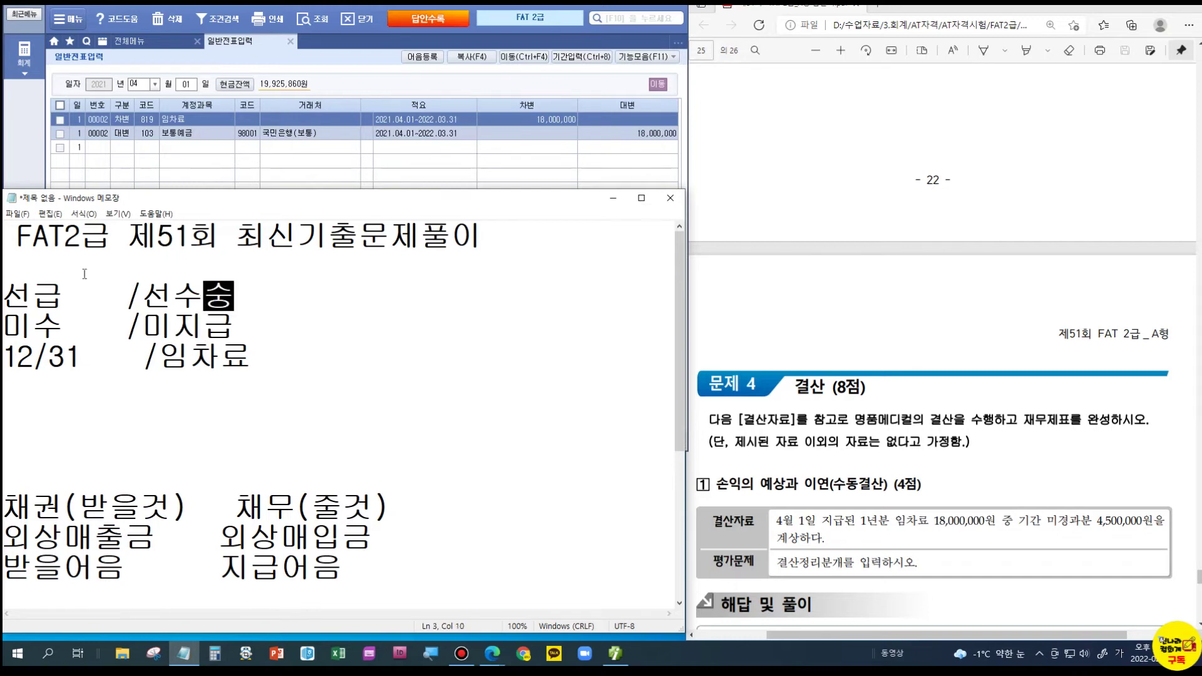
{"action": "key", "text": "Home"}
{"action": "type", "text": "0"}
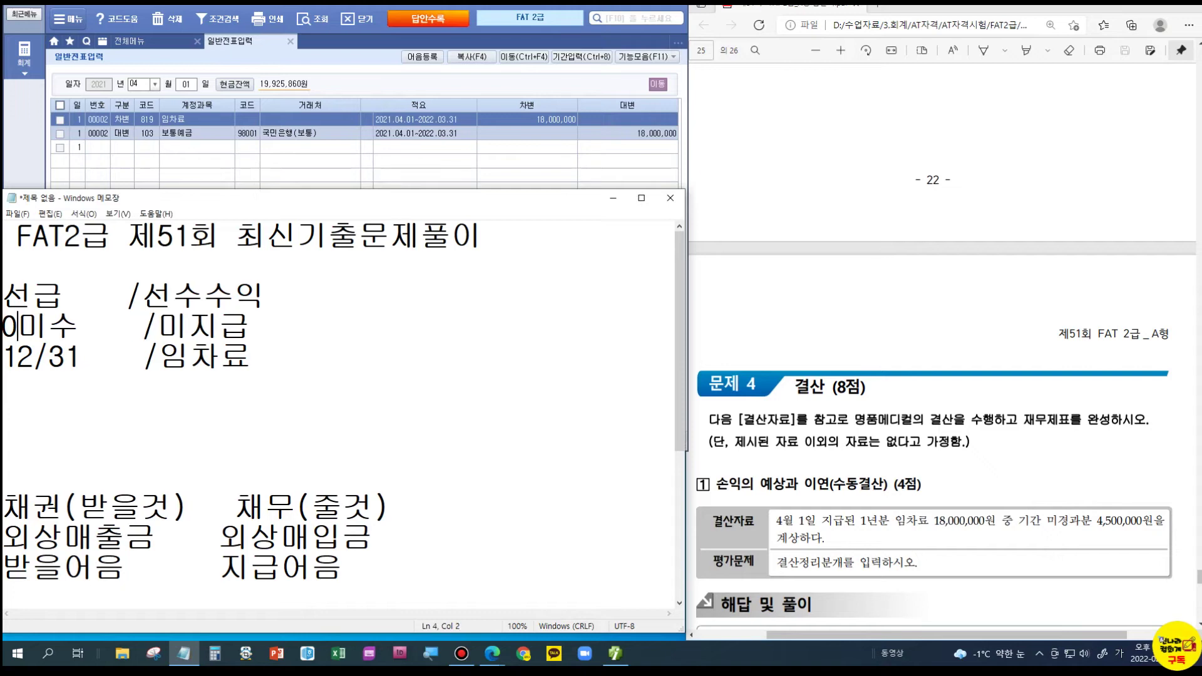
{"action": "key", "text": "BackSpace"}
{"action": "key", "text": "Right"}
{"action": "key", "text": "Right"}
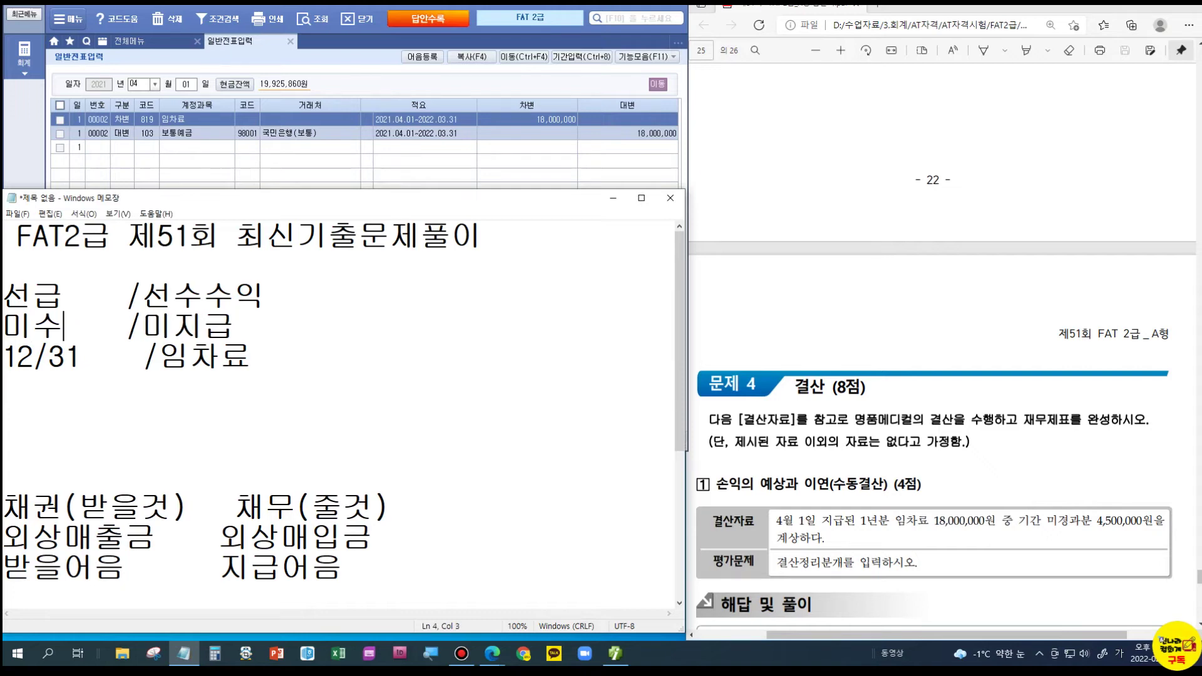
{"action": "type", "text": "수익"}
{"action": "key", "text": "Up"}
{"action": "key", "text": "Left"}
{"action": "key", "text": "Left"}
{"action": "key", "text": "Left"}
{"action": "key", "text": "Left"}
{"action": "type", "text": "비용"}
{"action": "key", "text": "End"}
{"action": "type", "text": "비용"}
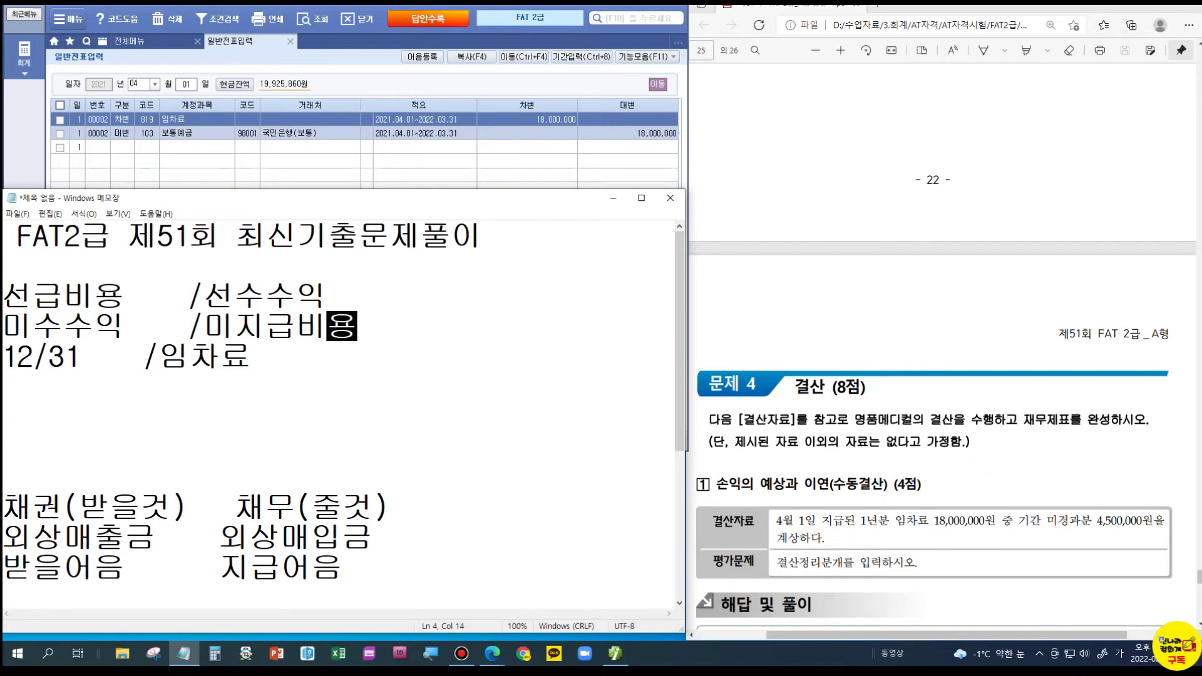
- Insert an empty line between the account pairs and the 12/31 entry
{"action": "left_click", "coordinate": [96, 368]}
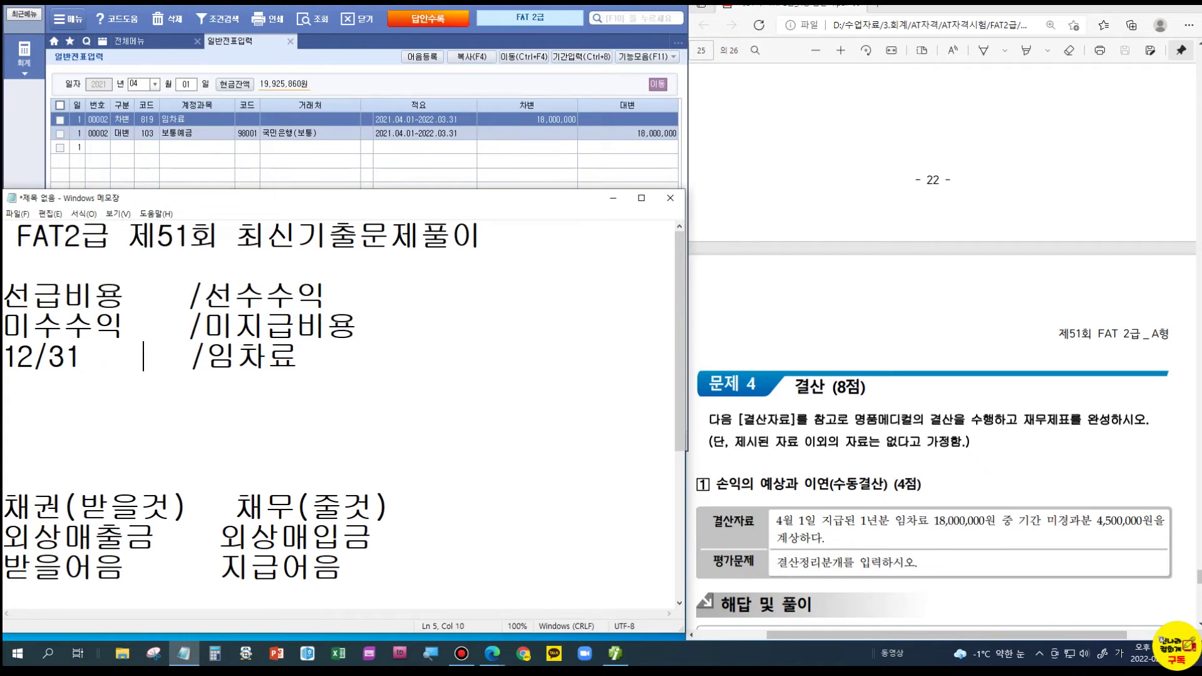
{"action": "left_click", "coordinate": [96, 326]}
{"action": "left_click", "coordinate": [108, 359]}
{"action": "left_click_drag", "start_coordinate": [4, 299], "coordinate": [369, 327]}
{"action": "left_click", "coordinate": [287, 313]}
{"action": "left_click", "coordinate": [285, 367]}
{"action": "key", "text": "Return"}
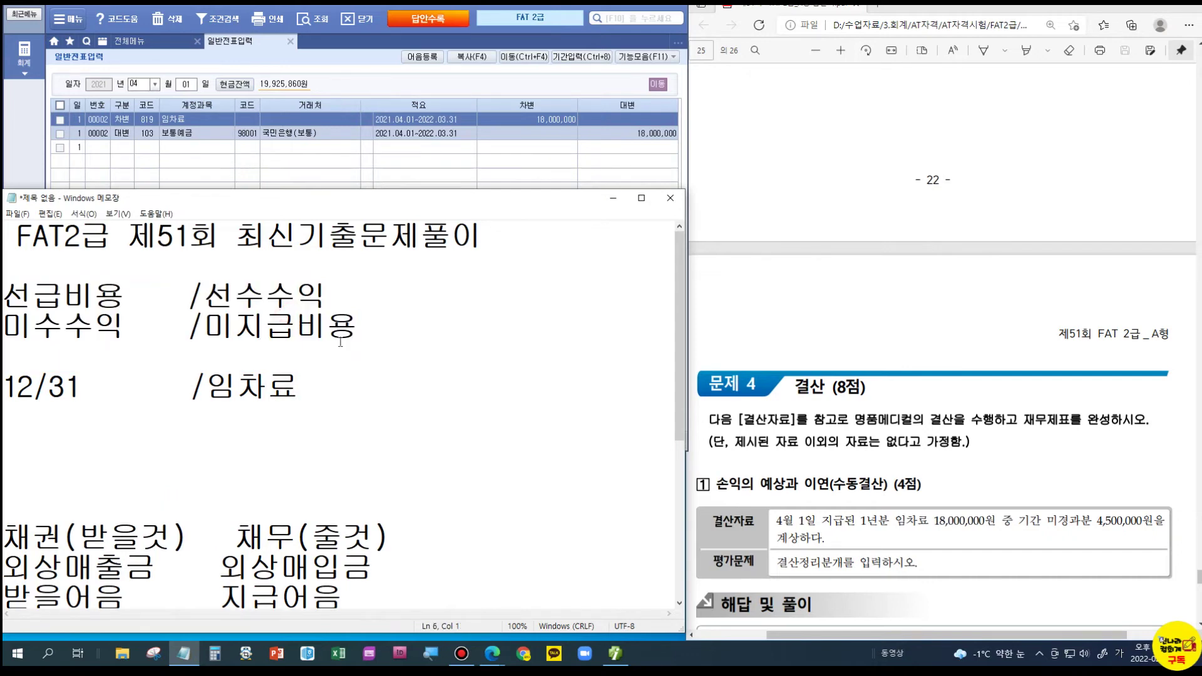
{"action": "left_click", "coordinate": [94, 327]}
{"action": "left_click", "coordinate": [226, 383]}
- Complete the line as '12/31 선급비용 4500,000 /임차료' and tidy the spacing
{"action": "left_click", "coordinate": [101, 382]}
{"action": "type", "text": "선급비용"}
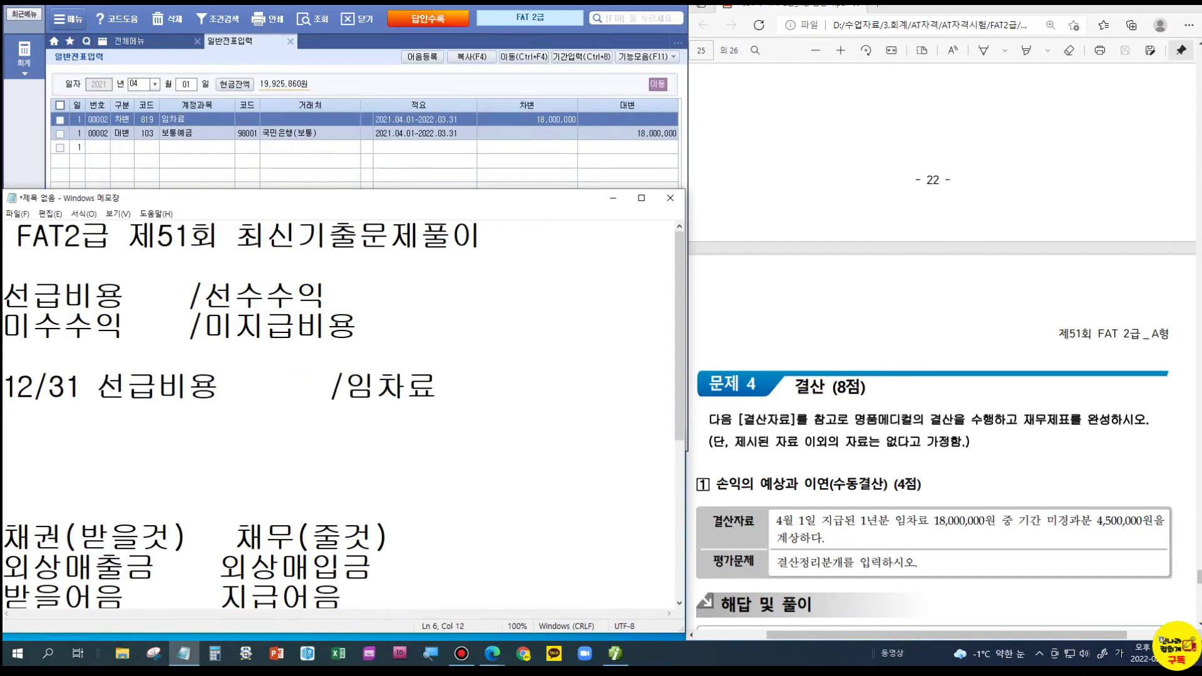
{"action": "left_click", "coordinate": [475, 385]}
{"action": "key", "text": "Return"}
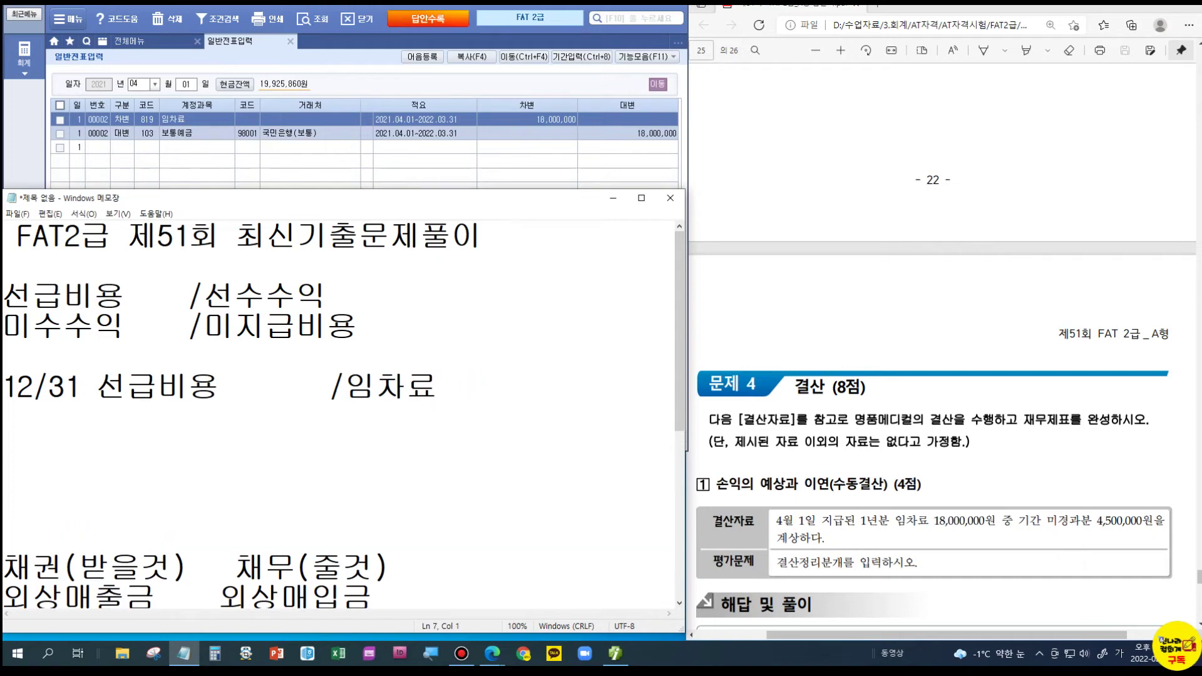
{"action": "left_click", "coordinate": [236, 385]}
{"action": "type", "text": "4500"}
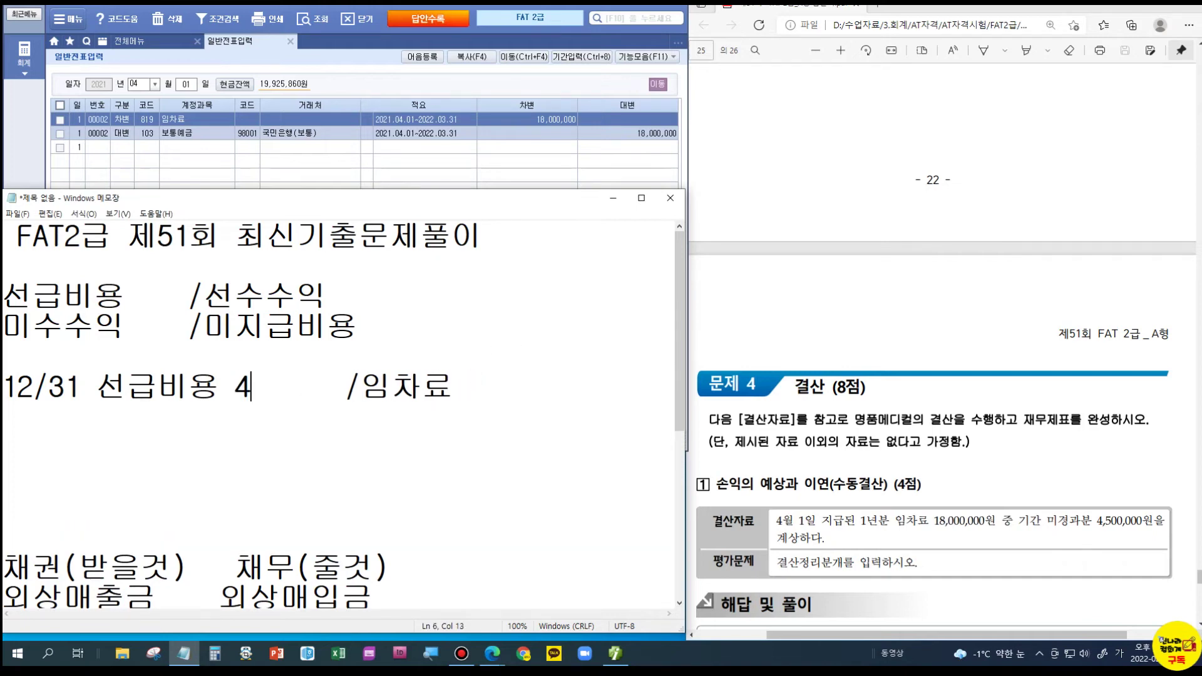
{"action": "type", "text": ",000"}
{"action": "key", "text": "End"}
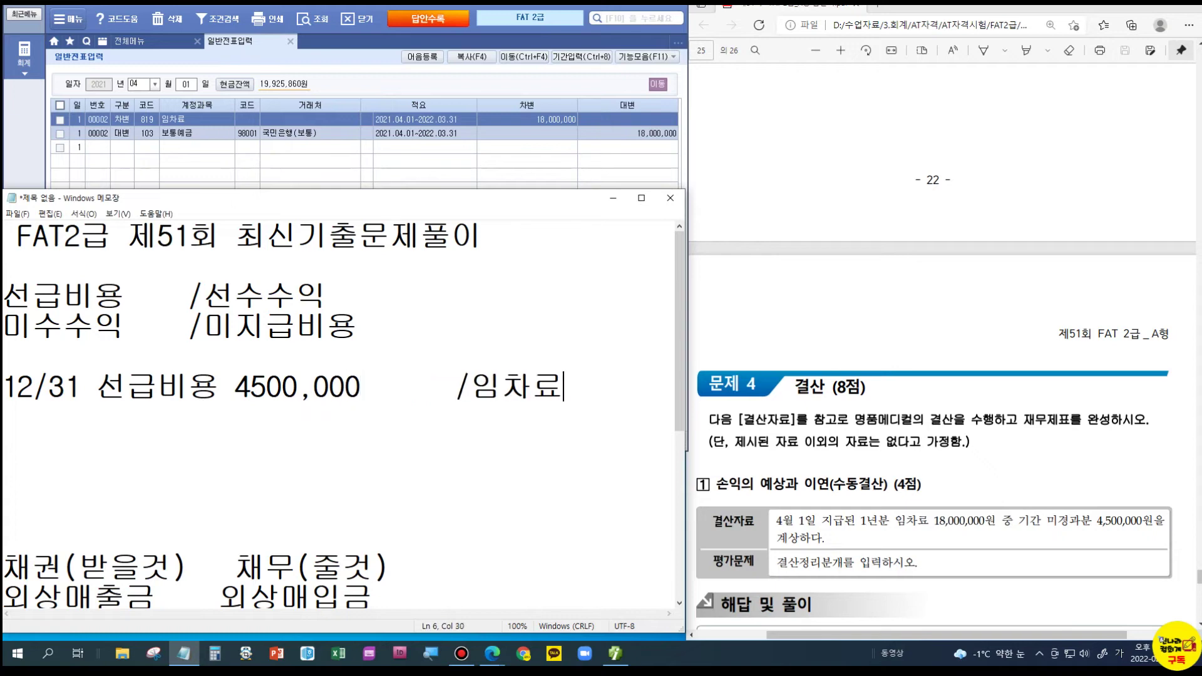
{"action": "type", "text": "4500,000"}
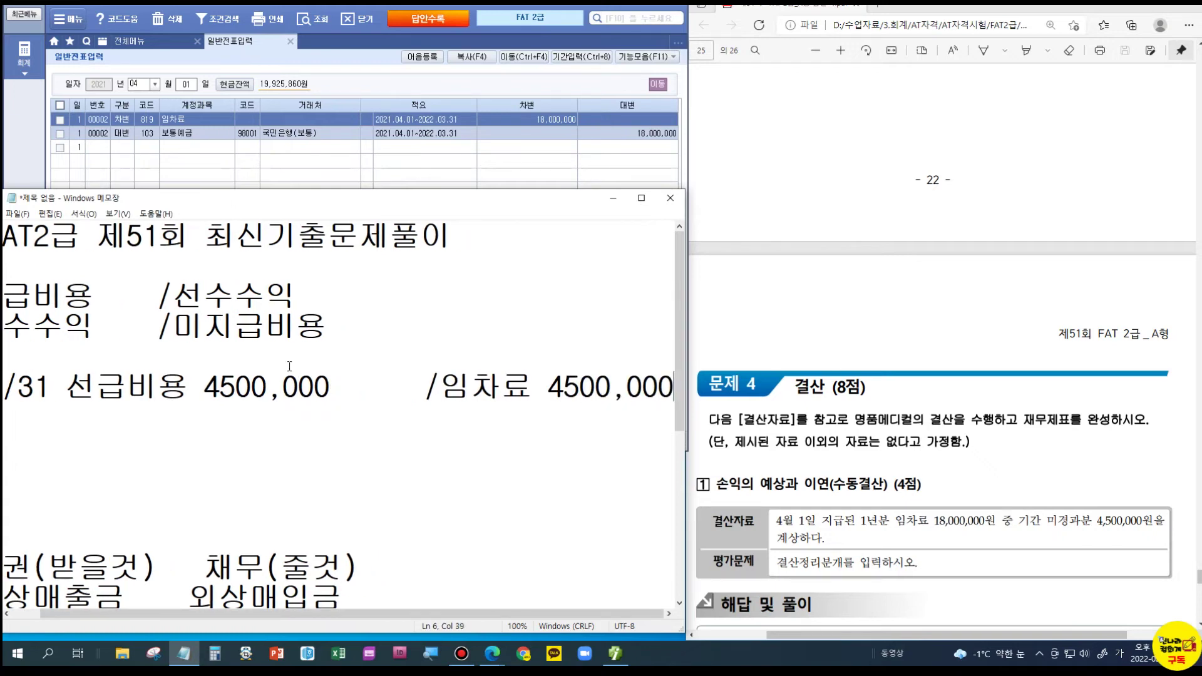
{"action": "left_click", "coordinate": [360, 388]}
{"action": "key", "text": "Delete"}
{"action": "key", "text": "Delete"}
{"action": "key", "text": "Delete"}
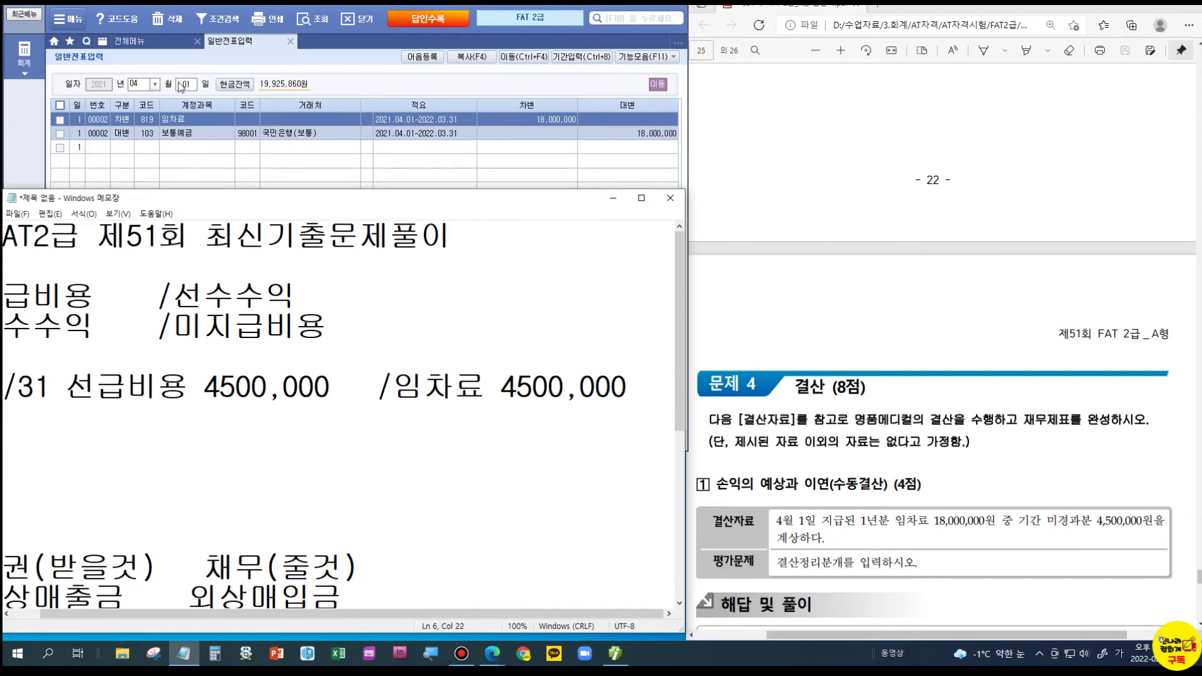
- Enter a 12/31 voucher debiting 133 선급비용 4,500,000
{"action": "left_click", "coordinate": [140, 85]}
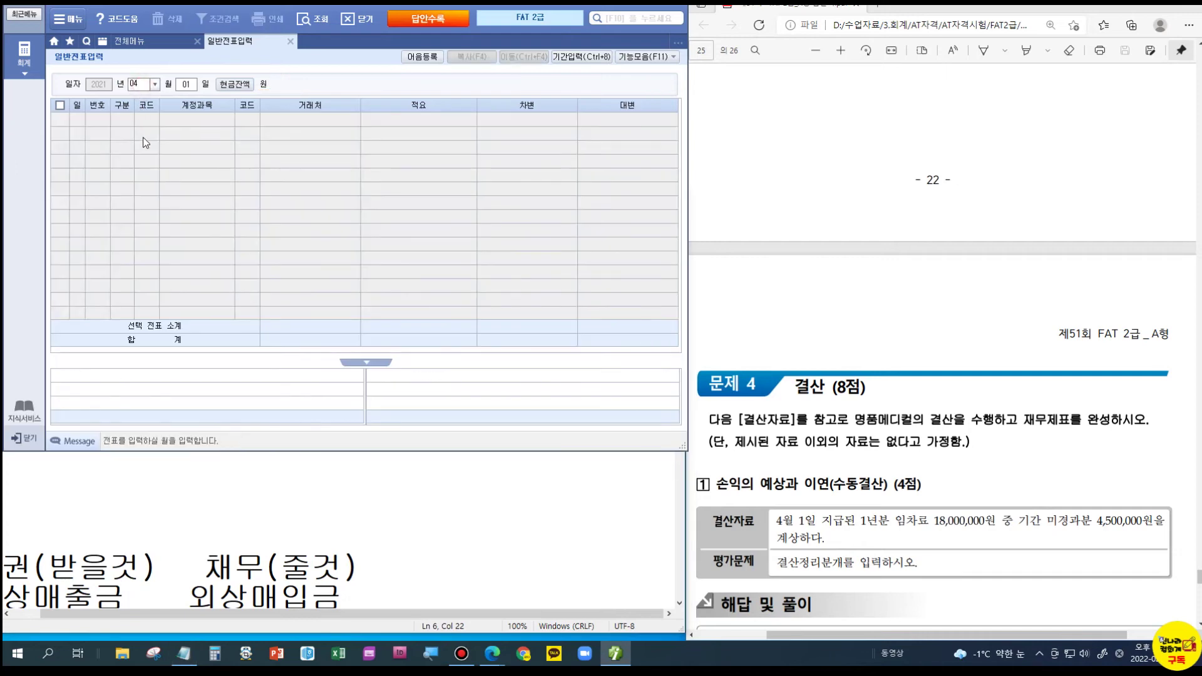
{"action": "type", "text": "12"}
{"action": "key", "text": "Return"}
{"action": "type", "text": "31"}
{"action": "key", "text": "Return"}
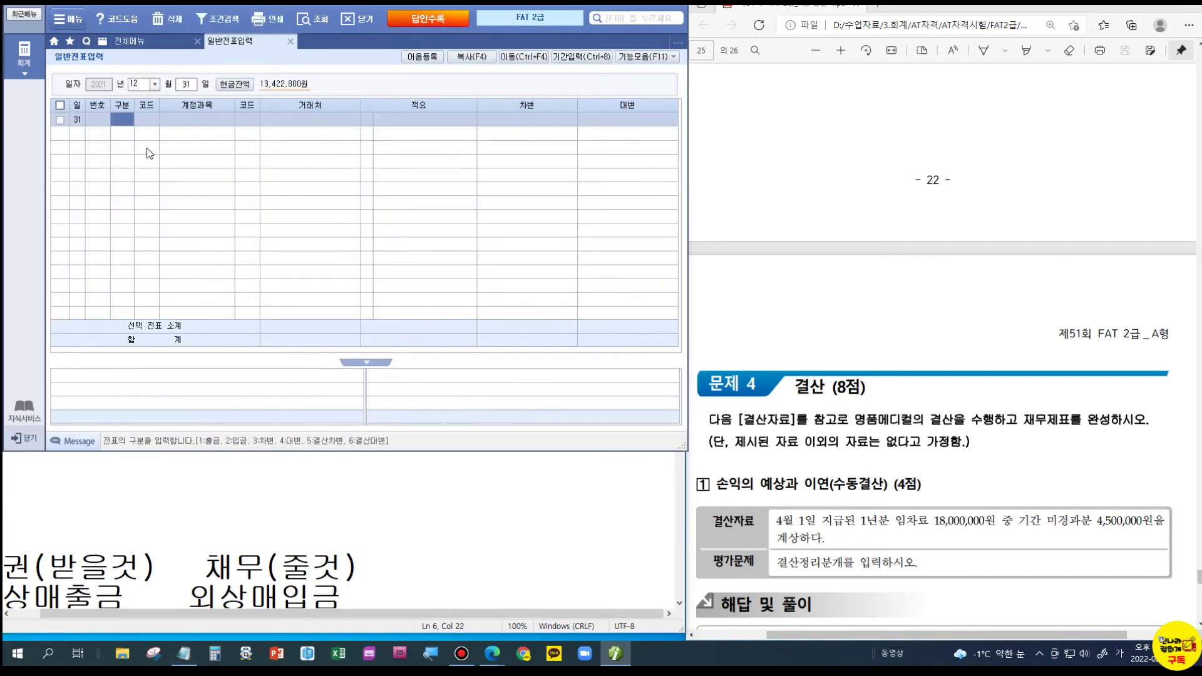
{"action": "type", "text": "3"}
{"action": "key", "text": "Return"}
{"action": "type", "text": "133"}
{"action": "key", "text": "Return"}
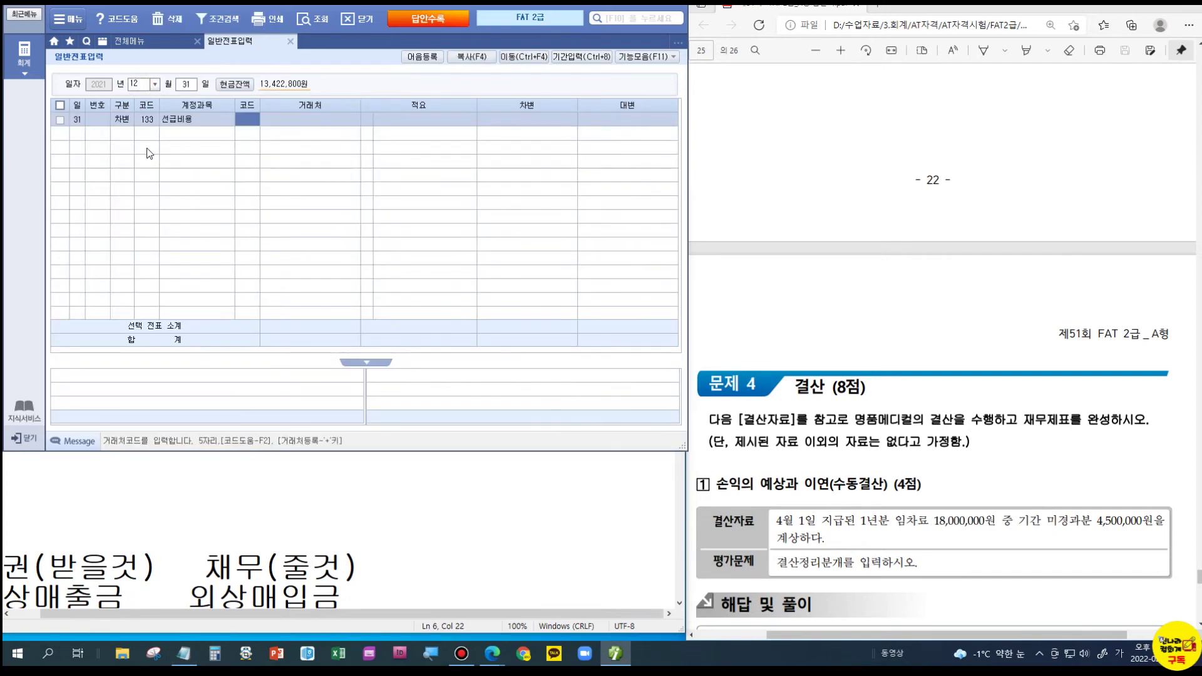
{"action": "key", "text": "Return"}
{"action": "key", "text": "Return"}
{"action": "key", "text": "Return"}
{"action": "key", "text": "Return"}
{"action": "type", "text": "450"}
{"action": "key", "text": "Return"}
- Add the credit line 819 임차료 4,500,000 and mark the answer in the PDF
{"action": "type", "text": "4"}
{"action": "key", "text": "Return"}
{"action": "type", "text": "819"}
{"action": "key", "text": "Return"}
{"action": "key", "text": "Return"}
{"action": "key", "text": "Return"}
{"action": "key", "text": "Return"}
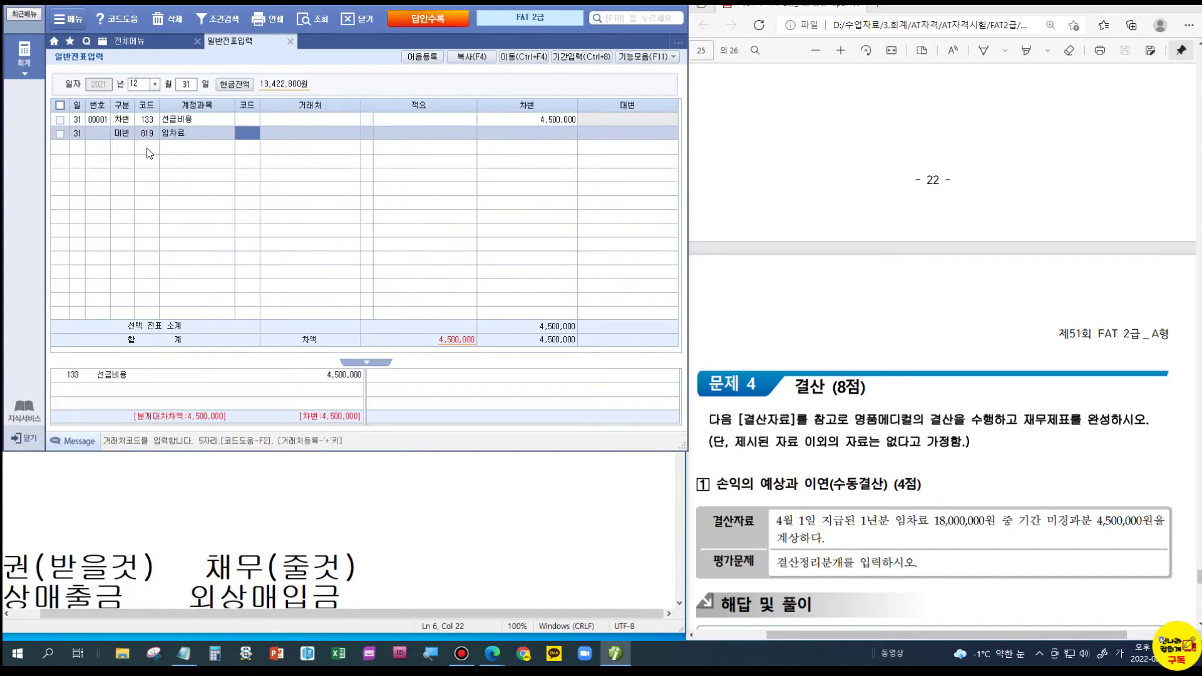
{"action": "type", "text": "4,500,000"}
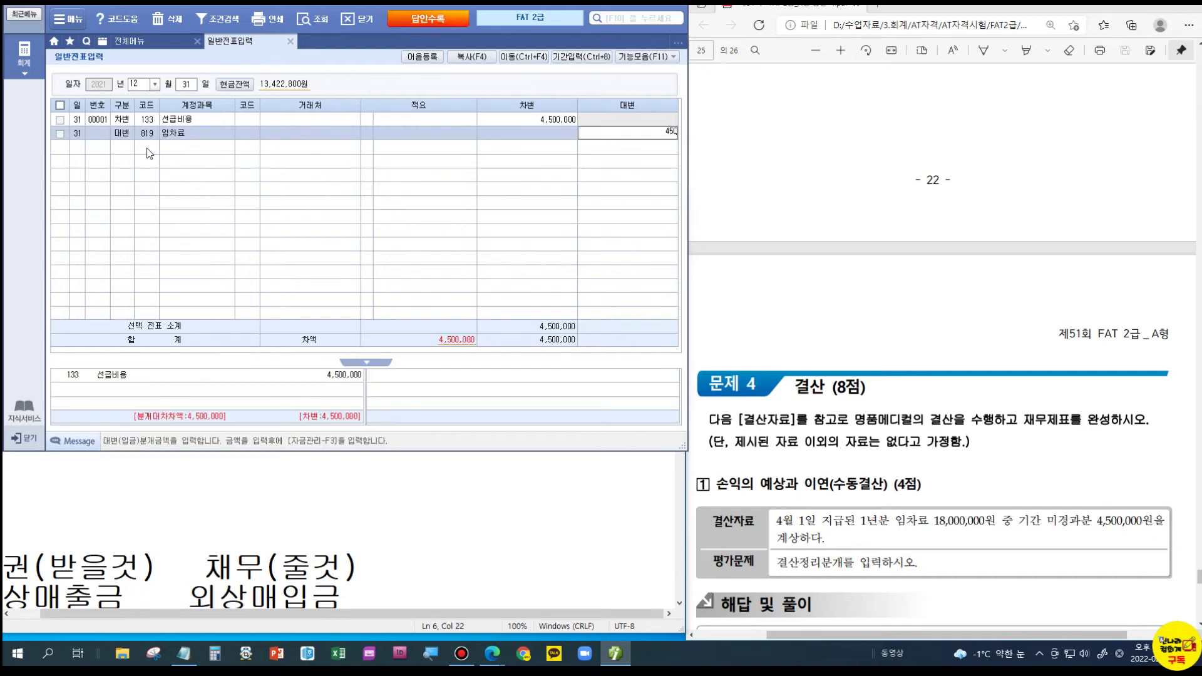
{"action": "key", "text": "Return"}
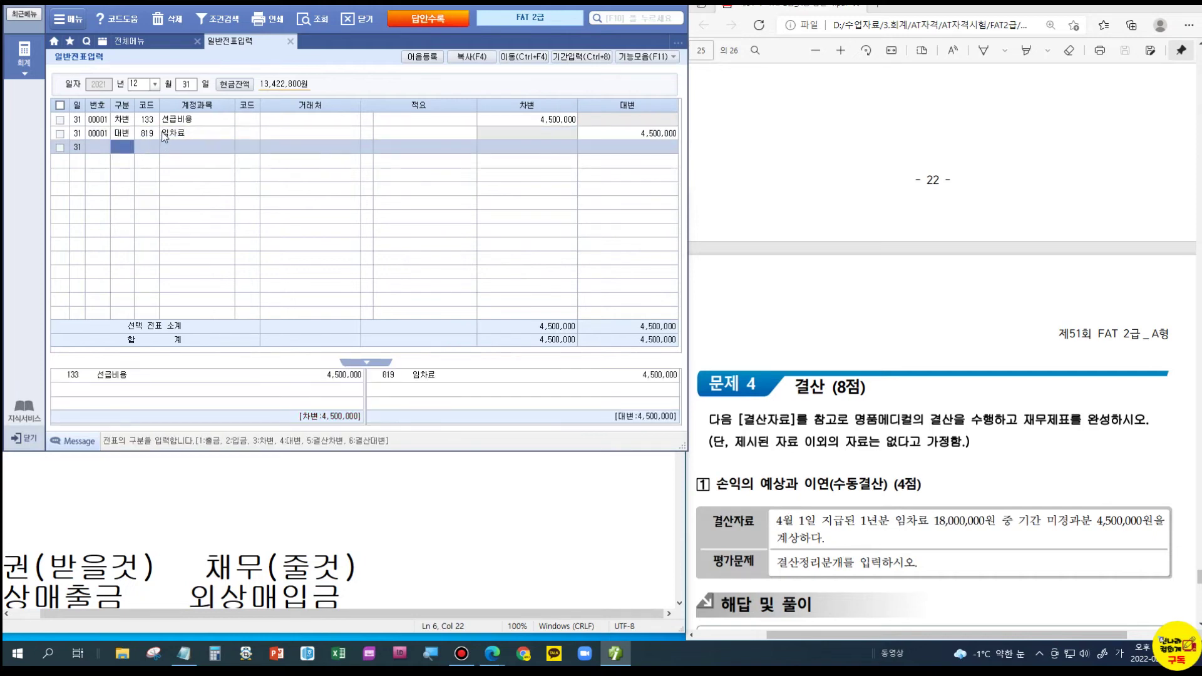
{"action": "scroll", "coordinate": [982, 488], "scroll_direction": "down", "scroll_amount": 4}
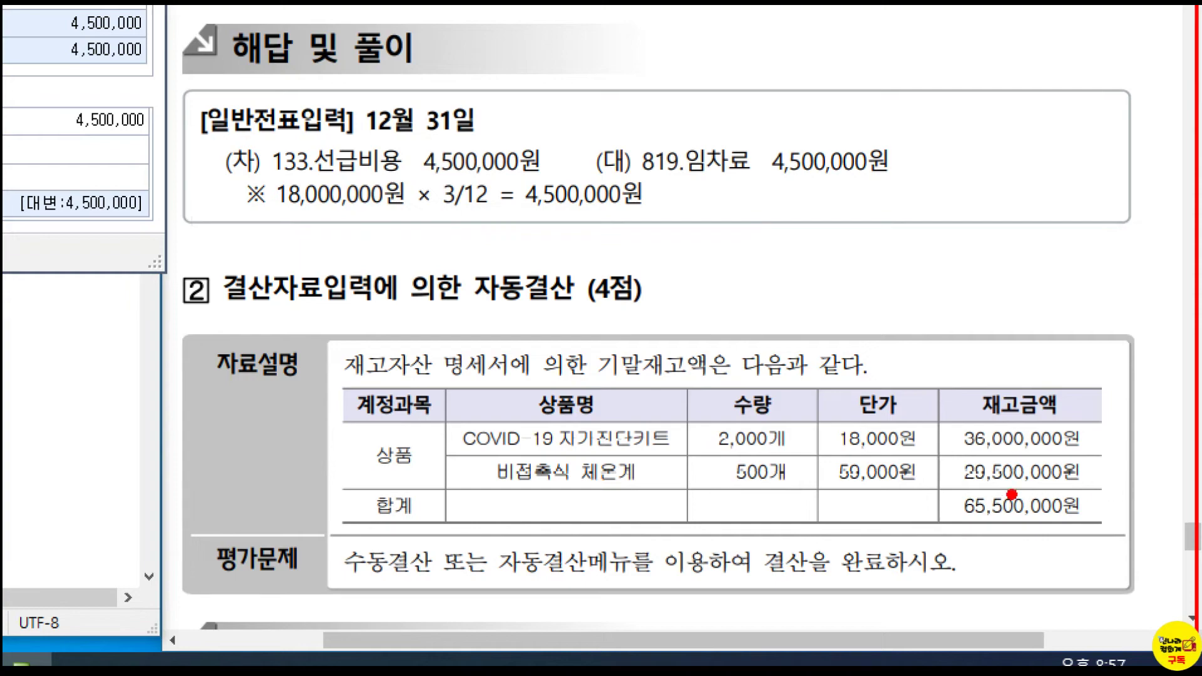
{"action": "left_click_drag", "start_coordinate": [938, 479], "coordinate": [1100, 533]}
{"action": "left_click_drag", "start_coordinate": [1112, 459], "coordinate": [1163, 468]}
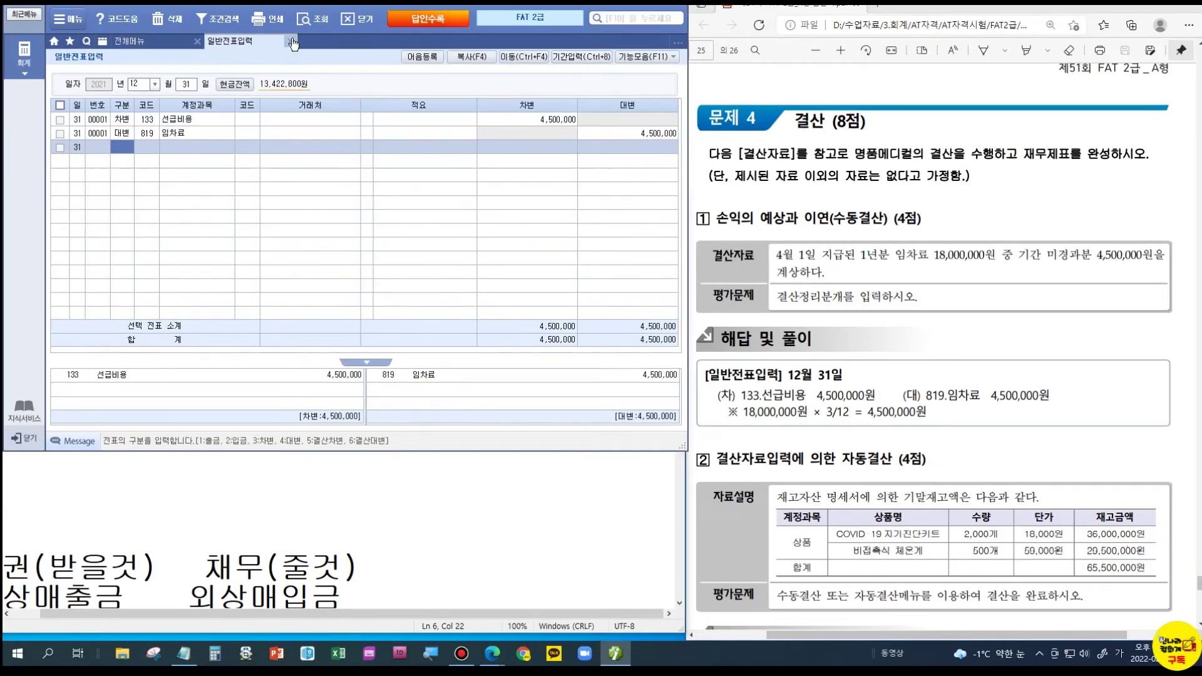
- Open 결산자료입력 for months 01 to 12 and load the closing amounts
{"action": "left_click", "coordinate": [291, 42]}
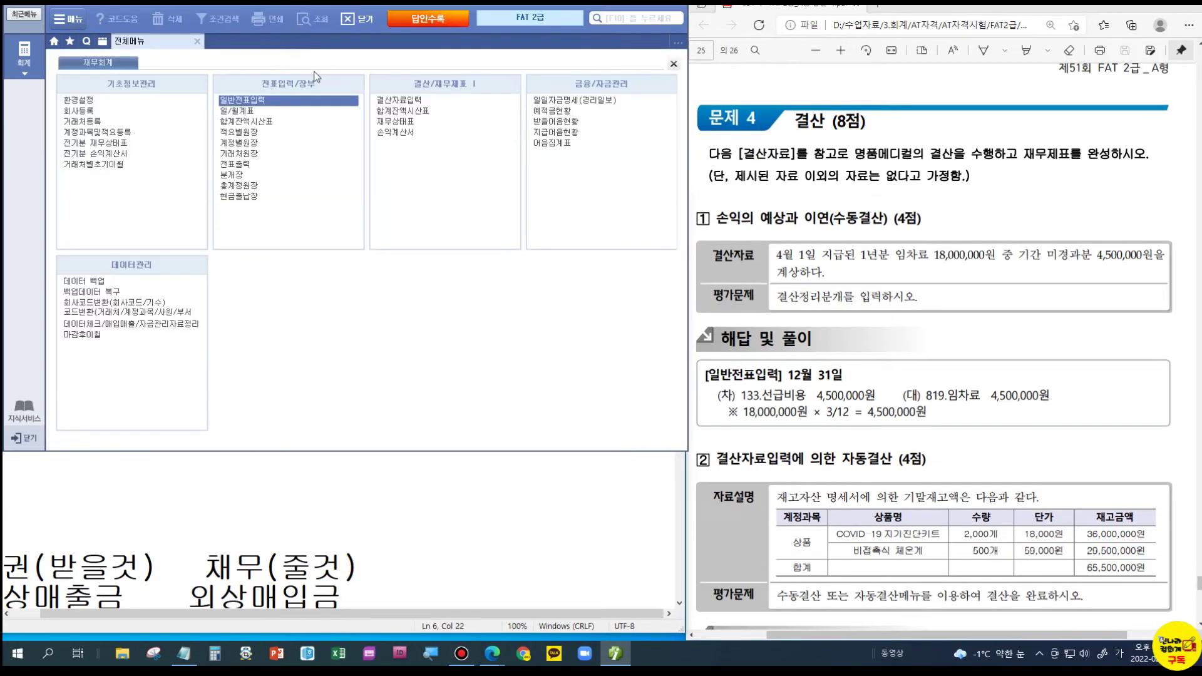
{"action": "left_click", "coordinate": [392, 100]}
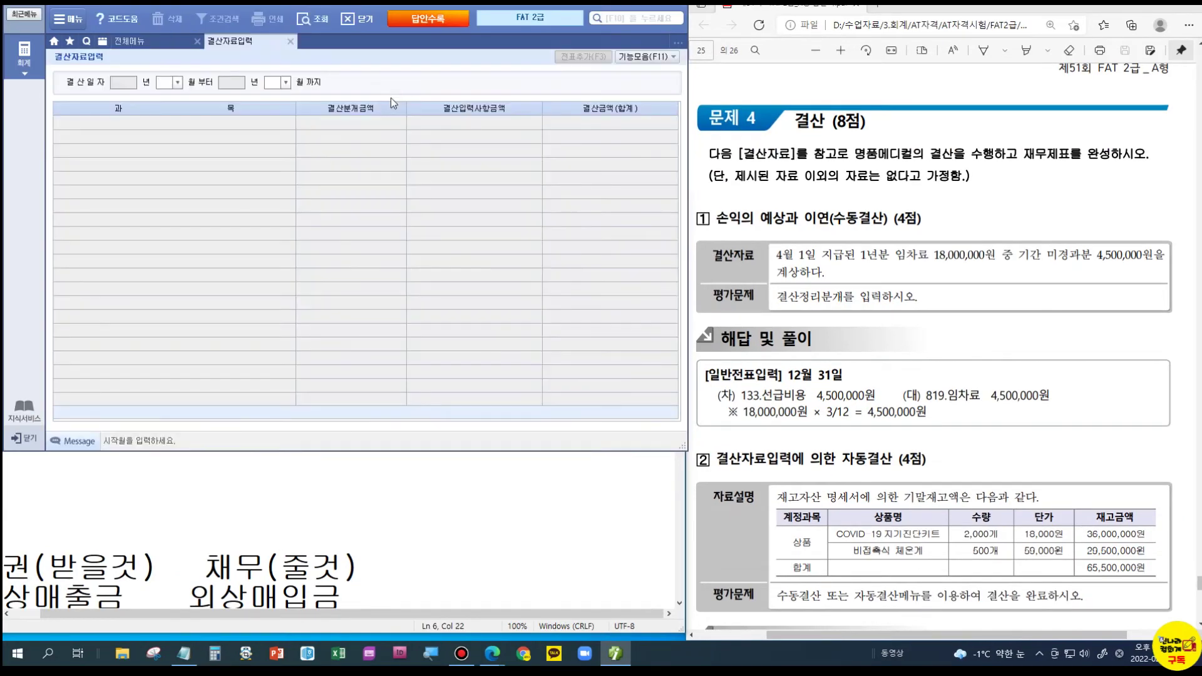
{"action": "type", "text": "01"}
{"action": "key", "text": "Return"}
{"action": "type", "text": "12"}
{"action": "key", "text": "Return"}
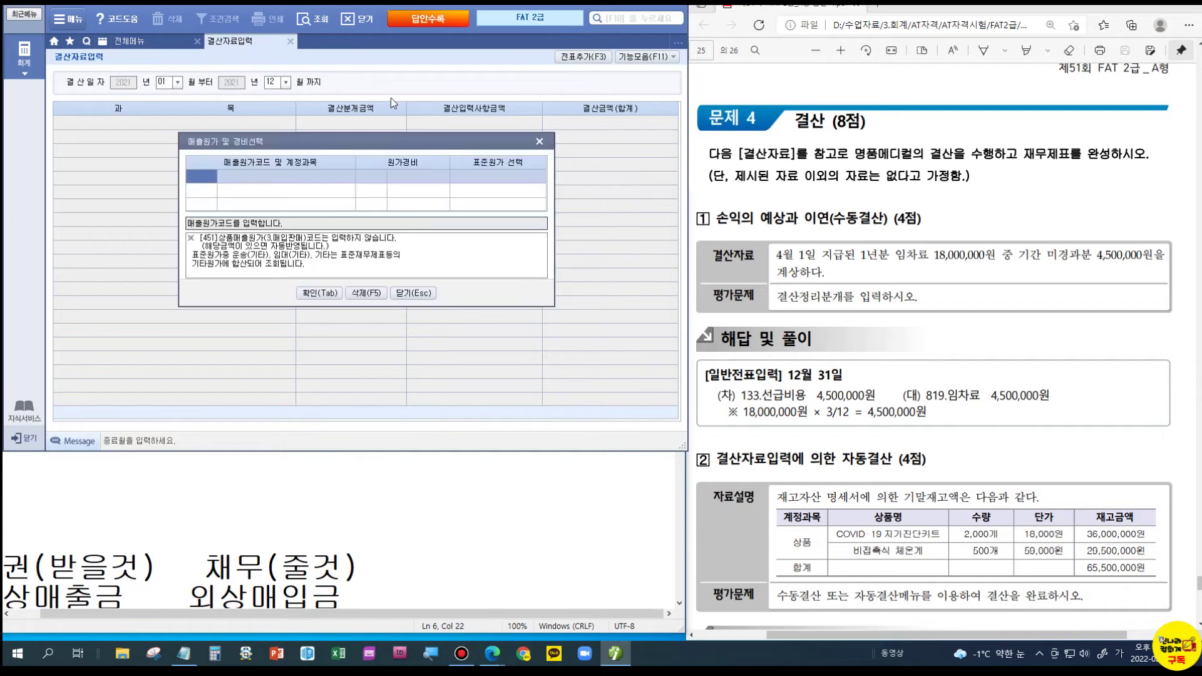
{"action": "left_click", "coordinate": [320, 293]}
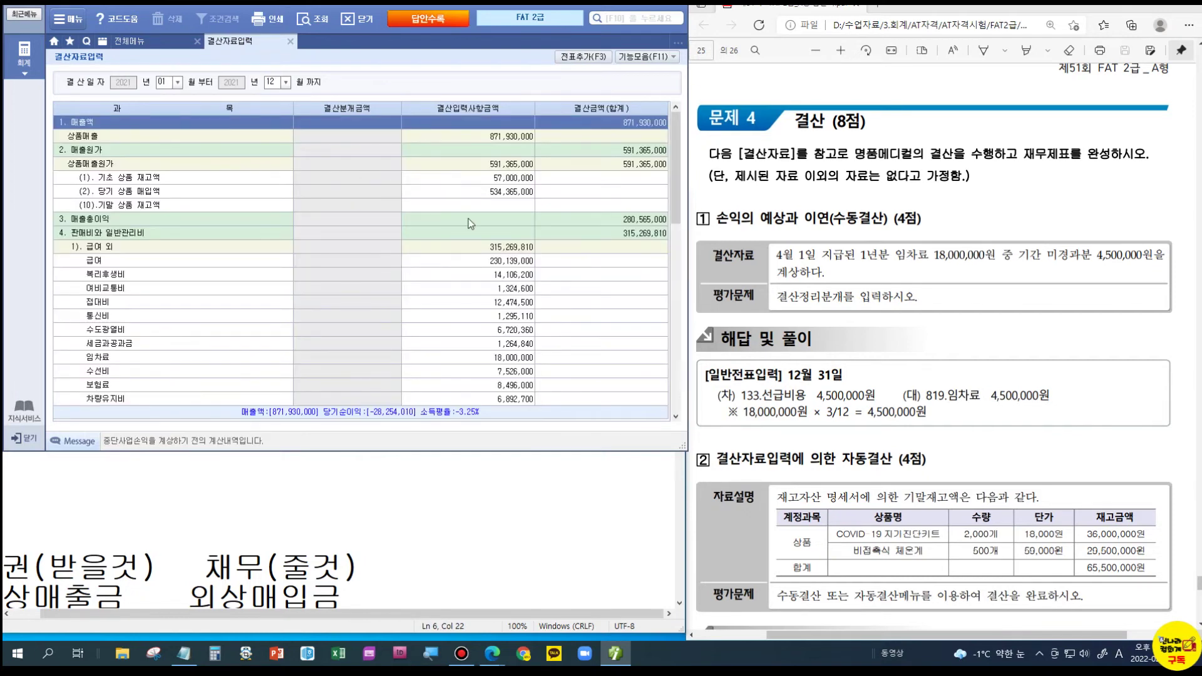
- Enter 65,500,000 as ending merchandise inventory and add the closing entries to the journal
{"action": "left_click", "coordinate": [474, 206]}
{"action": "left_click", "coordinate": [474, 210]}
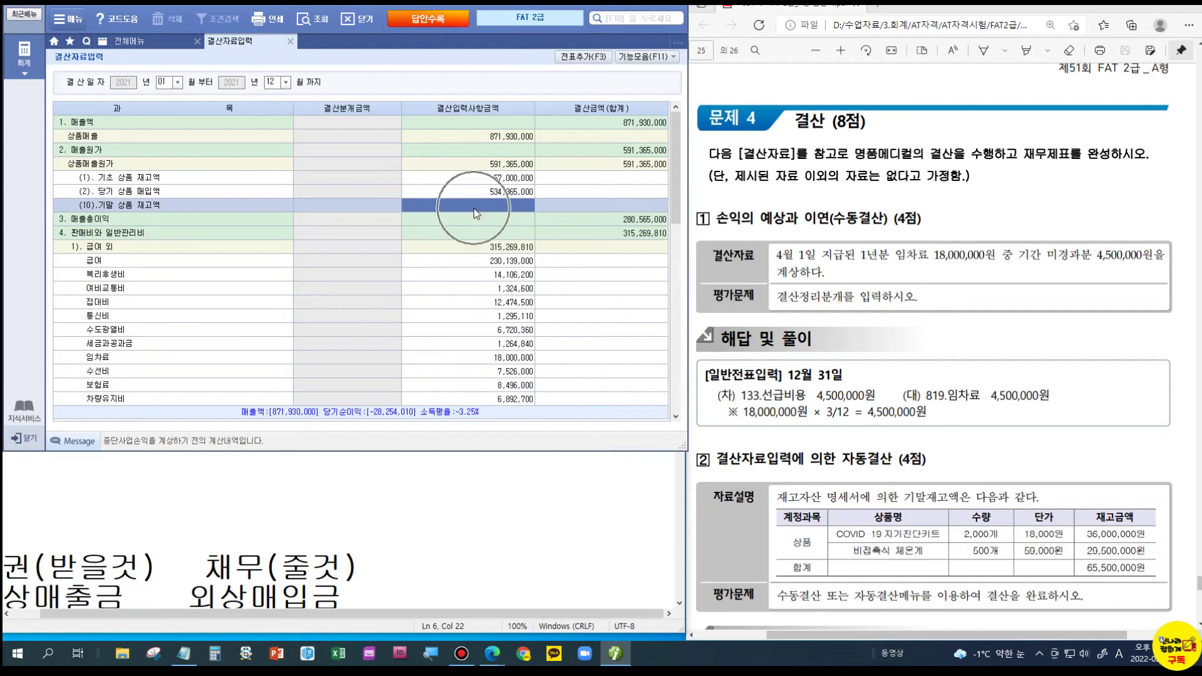
{"action": "type", "text": "65,500,000"}
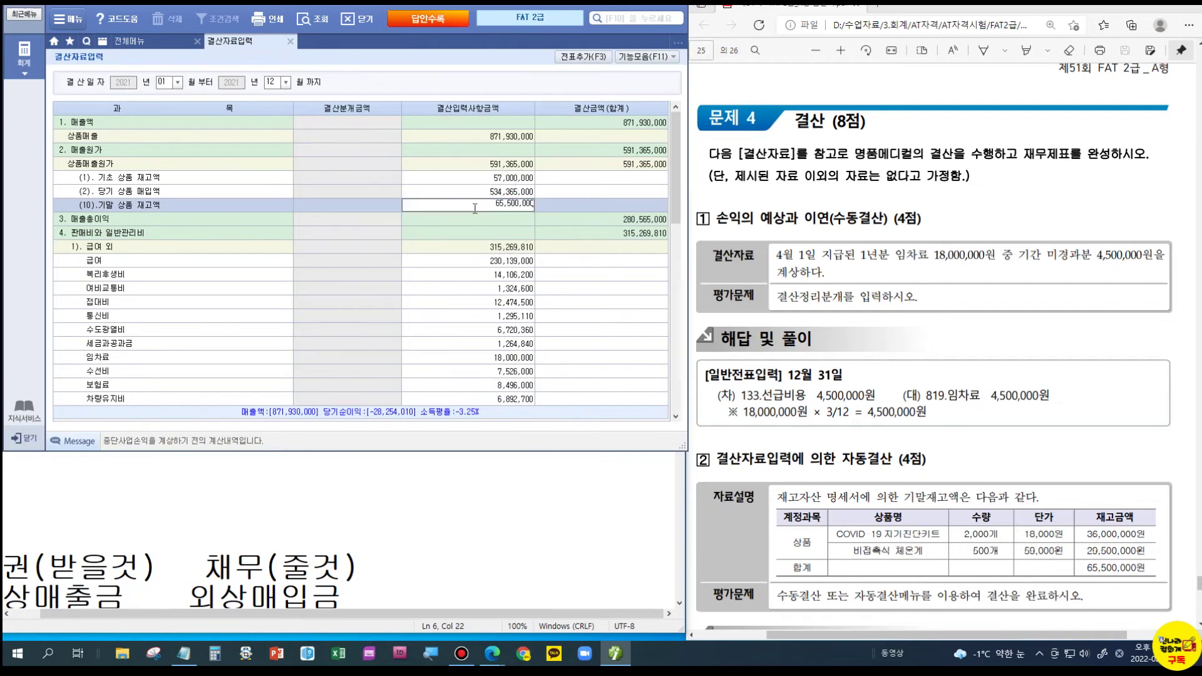
{"action": "key", "text": "Return"}
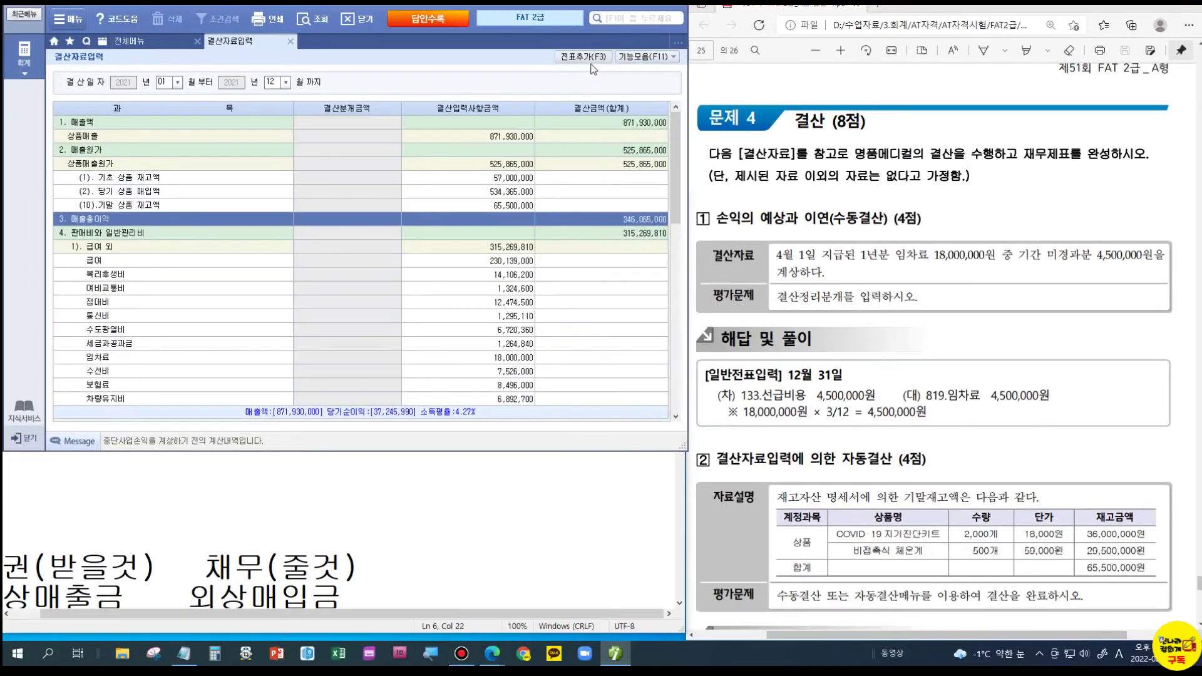
{"action": "left_click", "coordinate": [619, 67]}
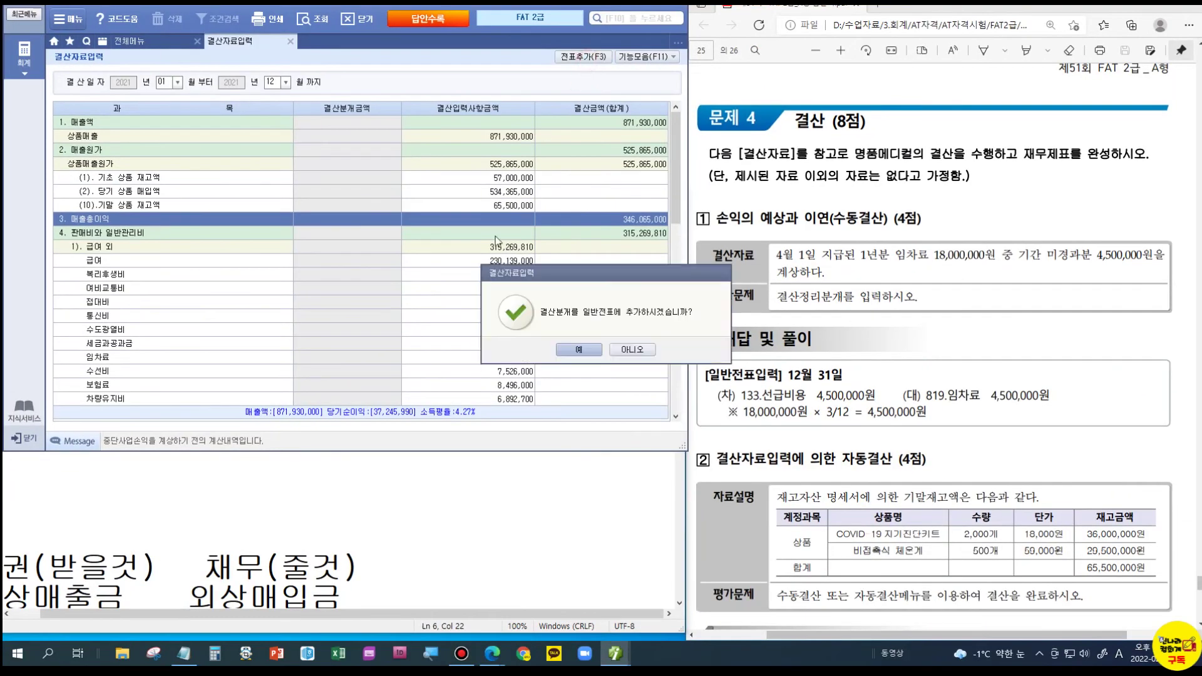
{"action": "left_click", "coordinate": [576, 350]}
{"action": "left_click", "coordinate": [598, 348]}
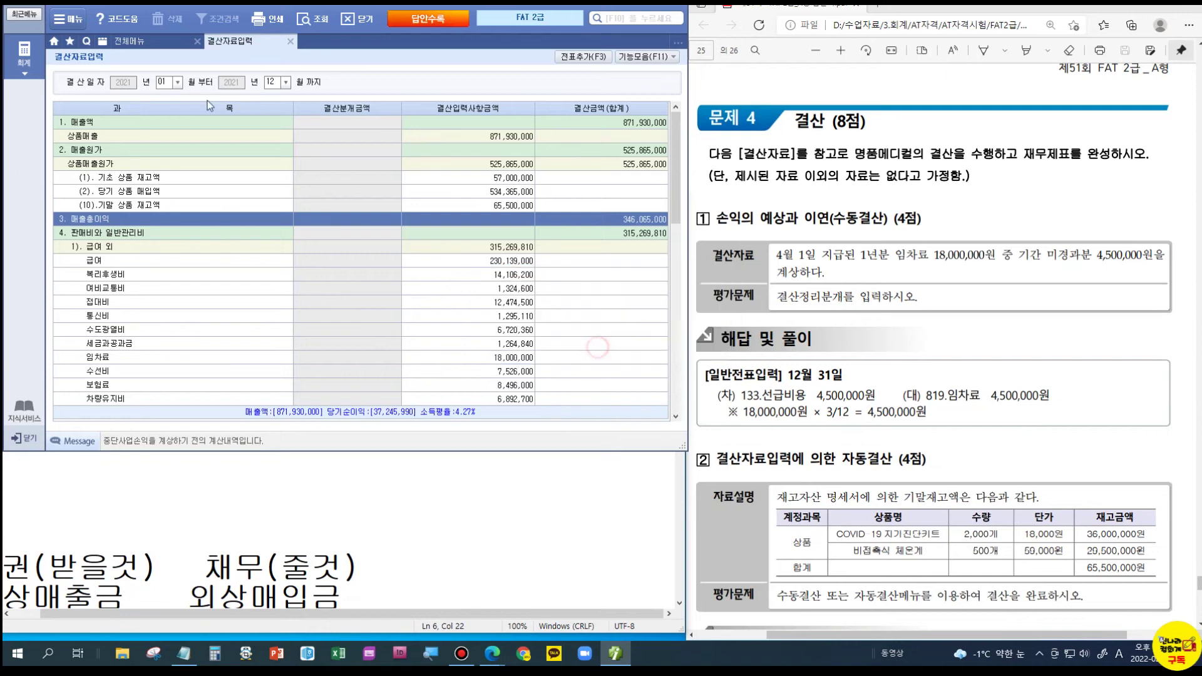
{"action": "left_click", "coordinate": [134, 42]}
{"action": "left_click", "coordinate": [234, 101]}
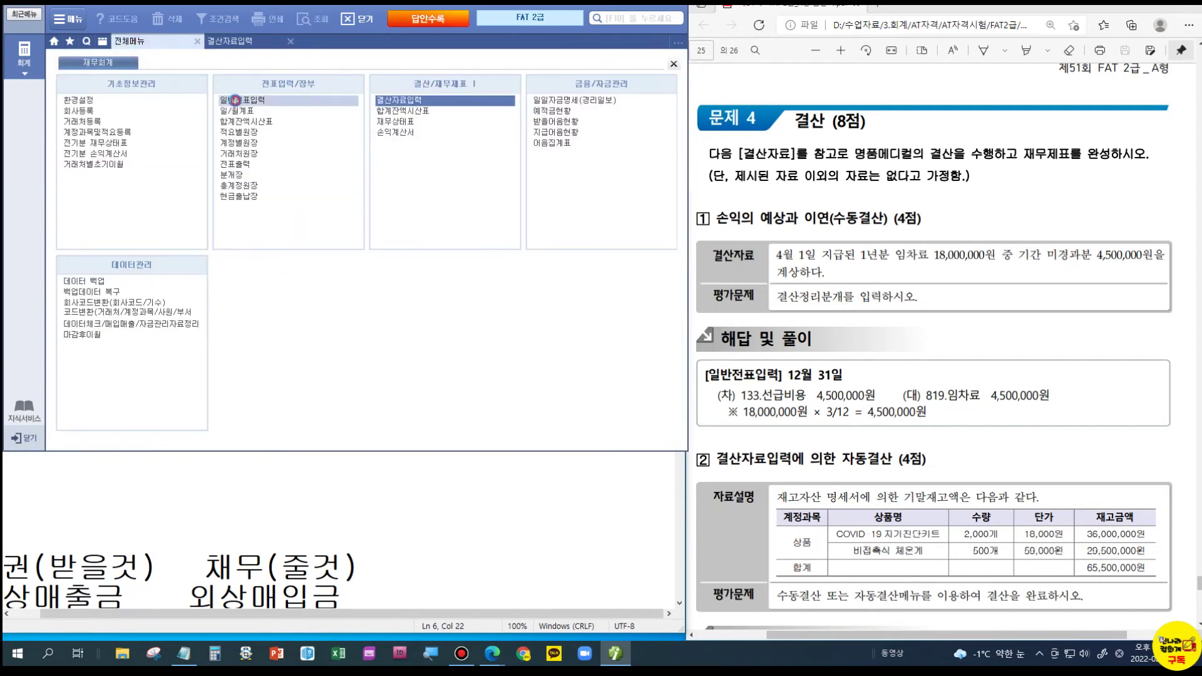
- View 12/31 voucher 00002: 451 상품매출원가 525,865,000 against 146 상품
{"action": "type", "text": "12"}
{"action": "key", "text": "Return"}
{"action": "type", "text": "31"}
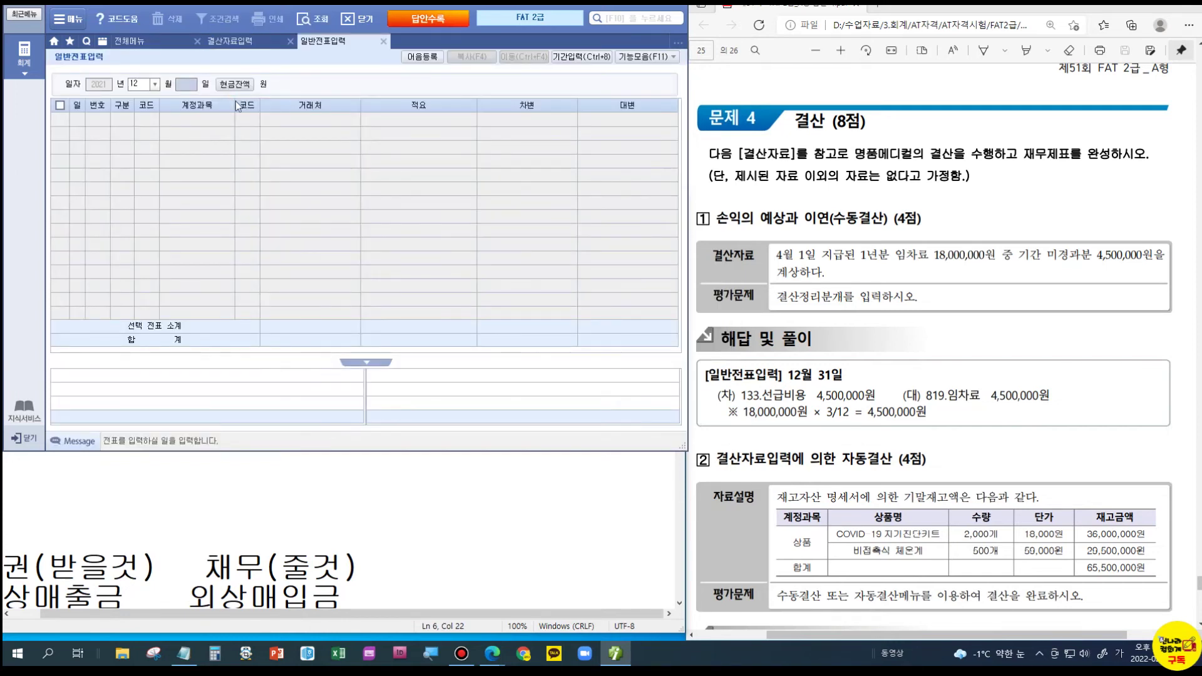
{"action": "key", "text": "Return"}
{"action": "left_click", "coordinate": [189, 150]}
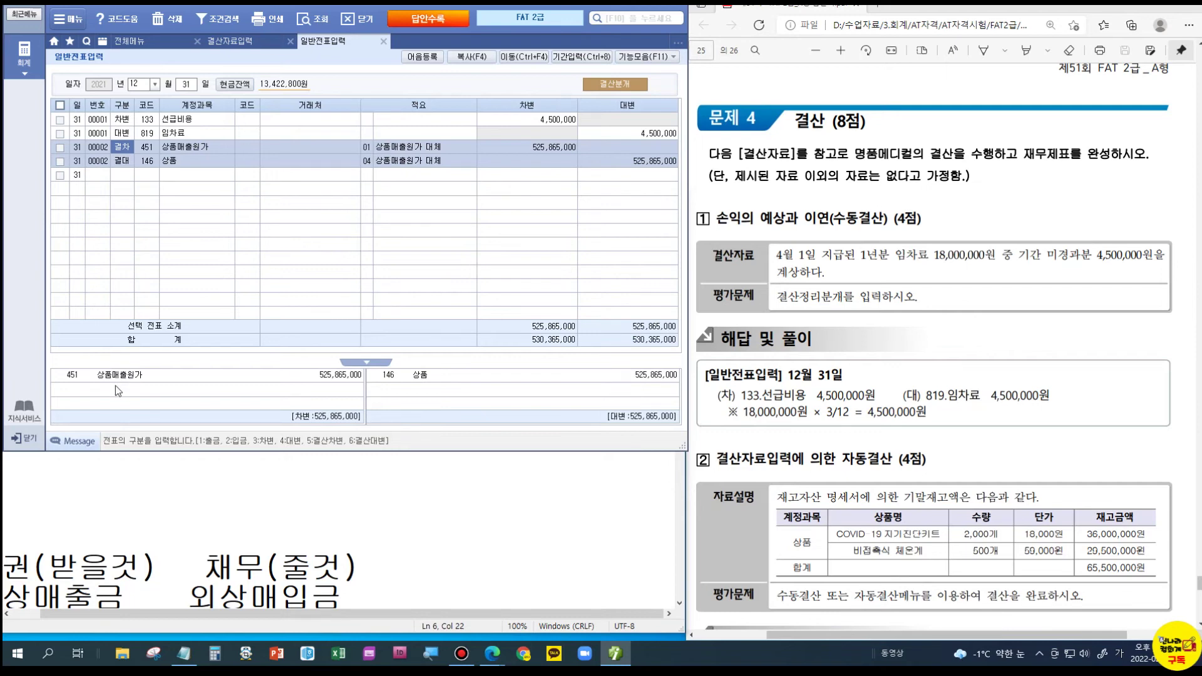
{"action": "left_click", "coordinate": [145, 47]}
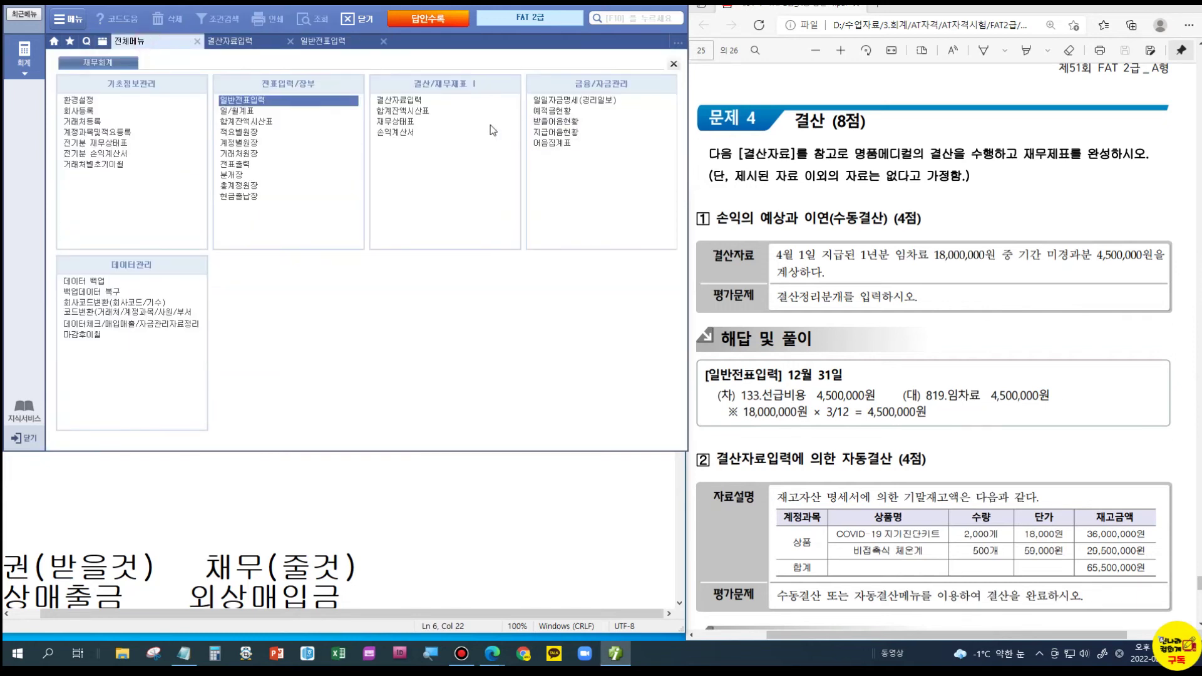
- Confirm the trial balance shows a 상품 debit balance of 65,500,000, then close the trial balance and journal
{"action": "left_click", "coordinate": [404, 112]}
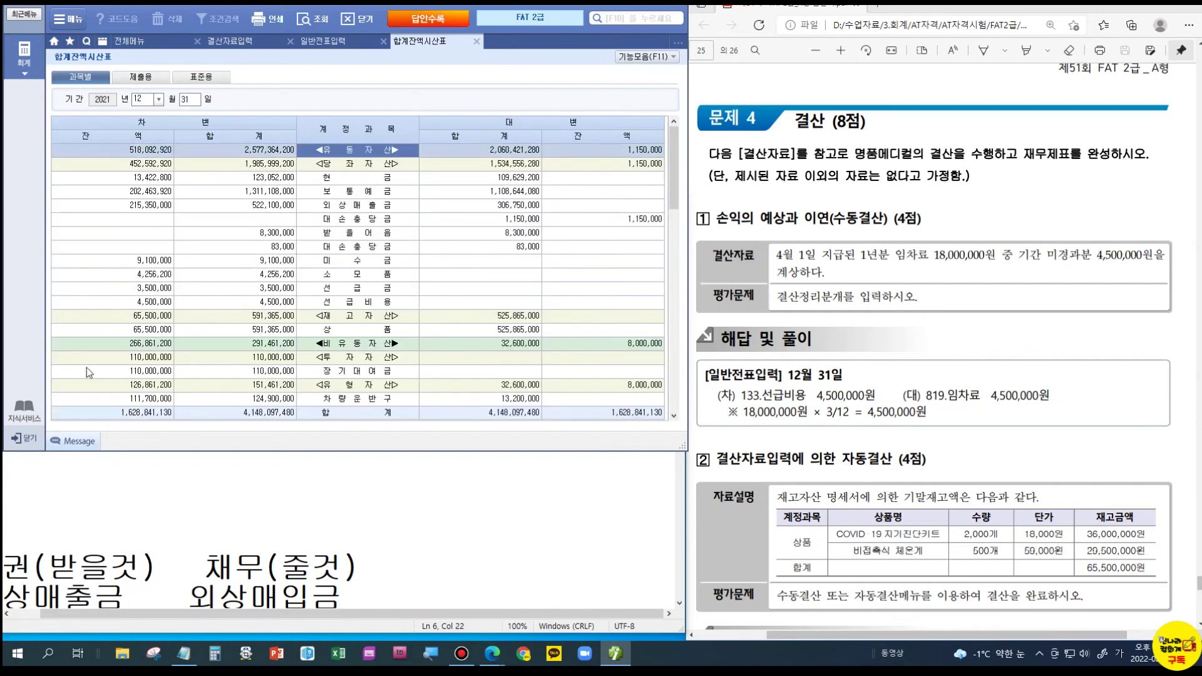
{"action": "left_click", "coordinate": [316, 332]}
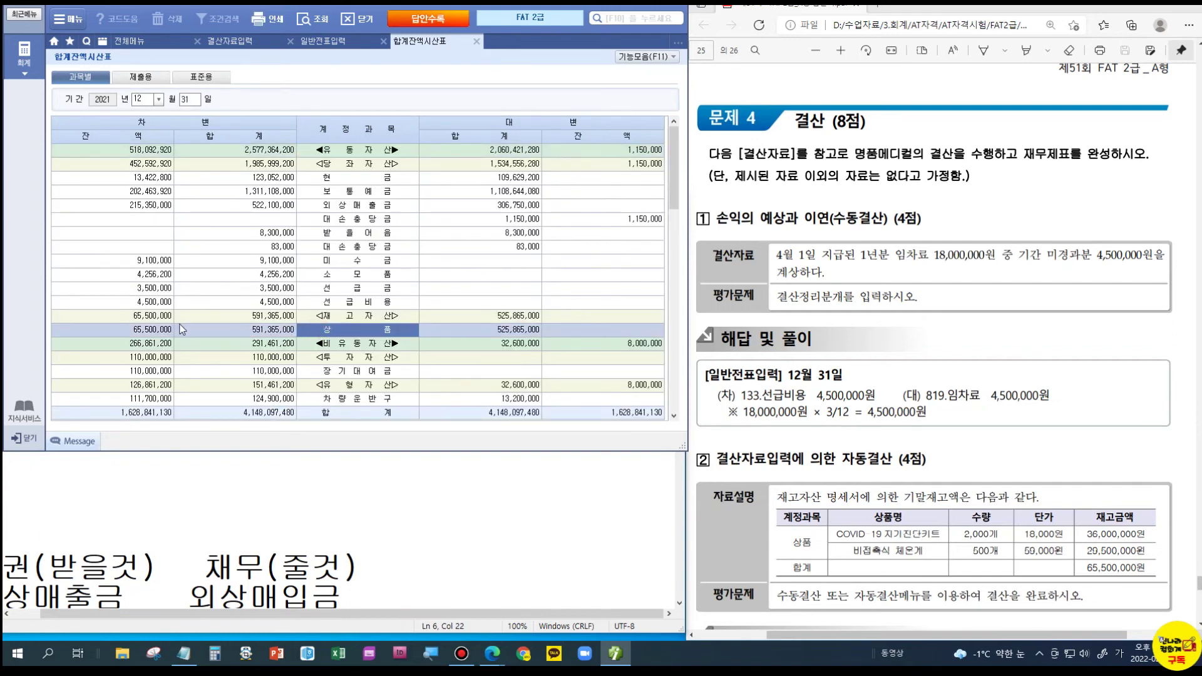
{"action": "left_click", "coordinate": [161, 333]}
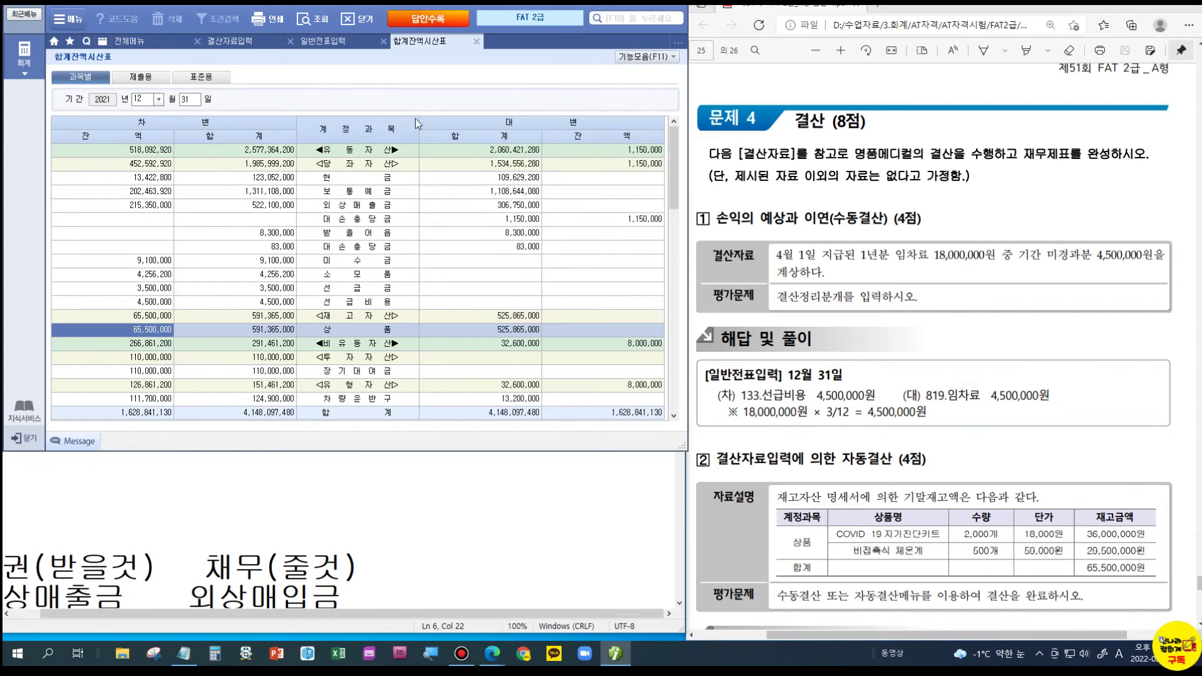
{"action": "left_click", "coordinate": [477, 41]}
{"action": "left_click", "coordinate": [383, 41]}
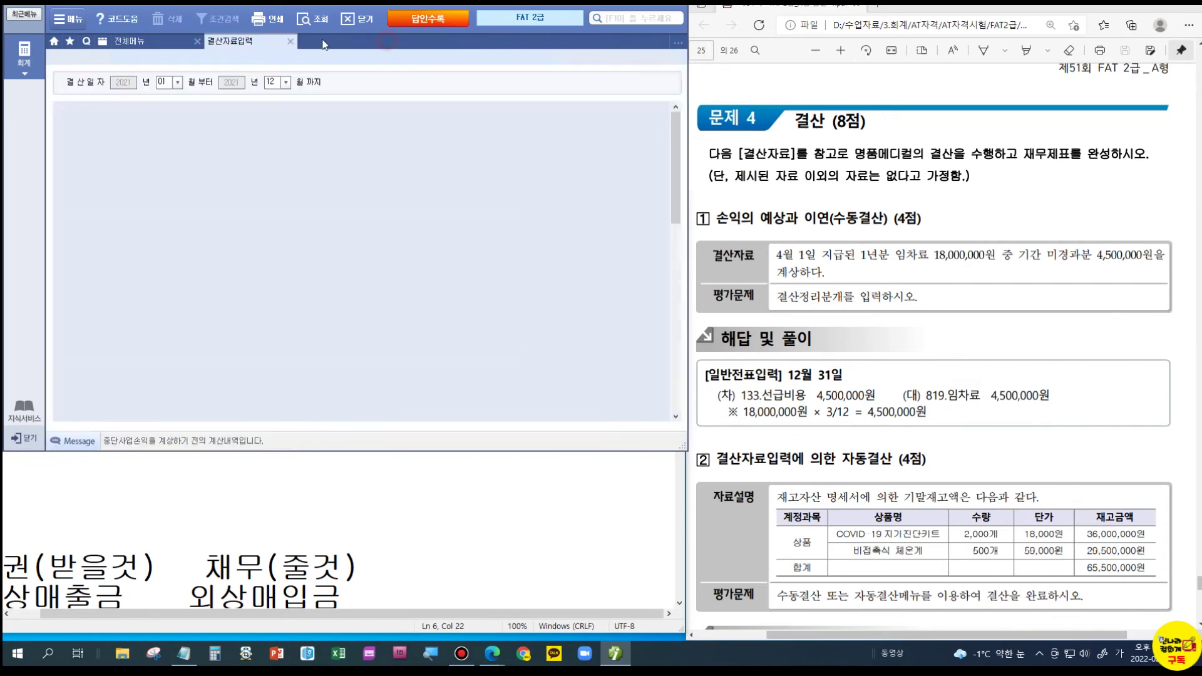
- From the 손익계산서, add the 28 income-statement closing vouchers via 기능모음(F11)
{"action": "left_click", "coordinate": [289, 42]}
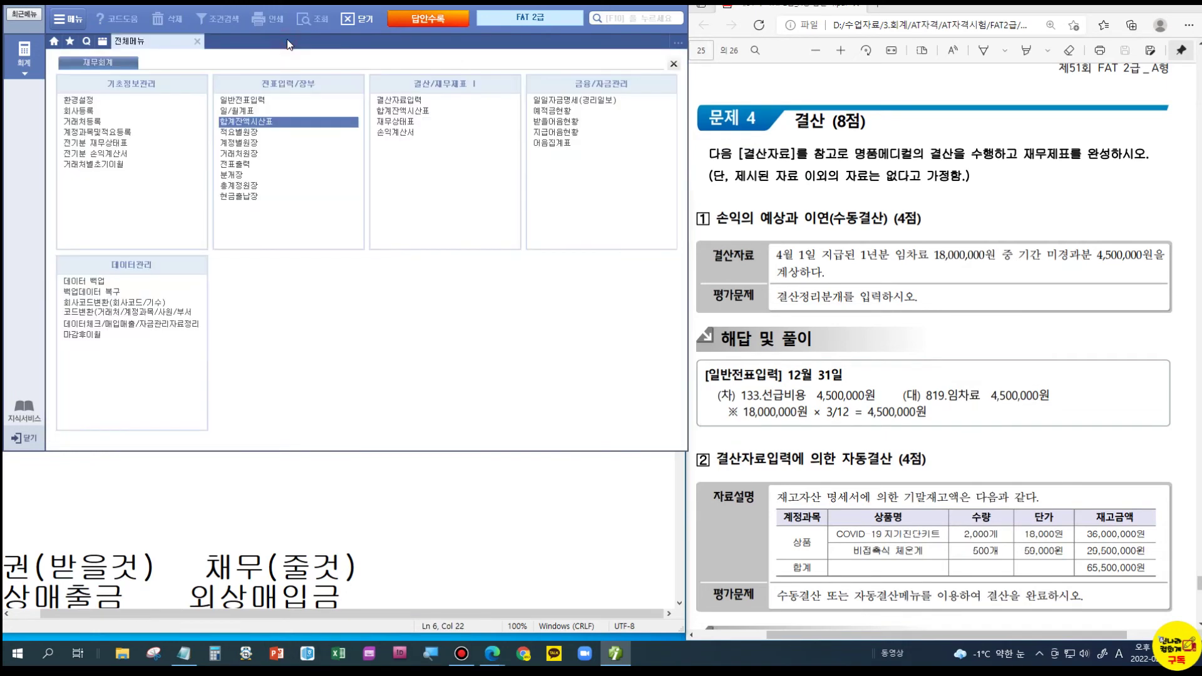
{"action": "left_click", "coordinate": [401, 130]}
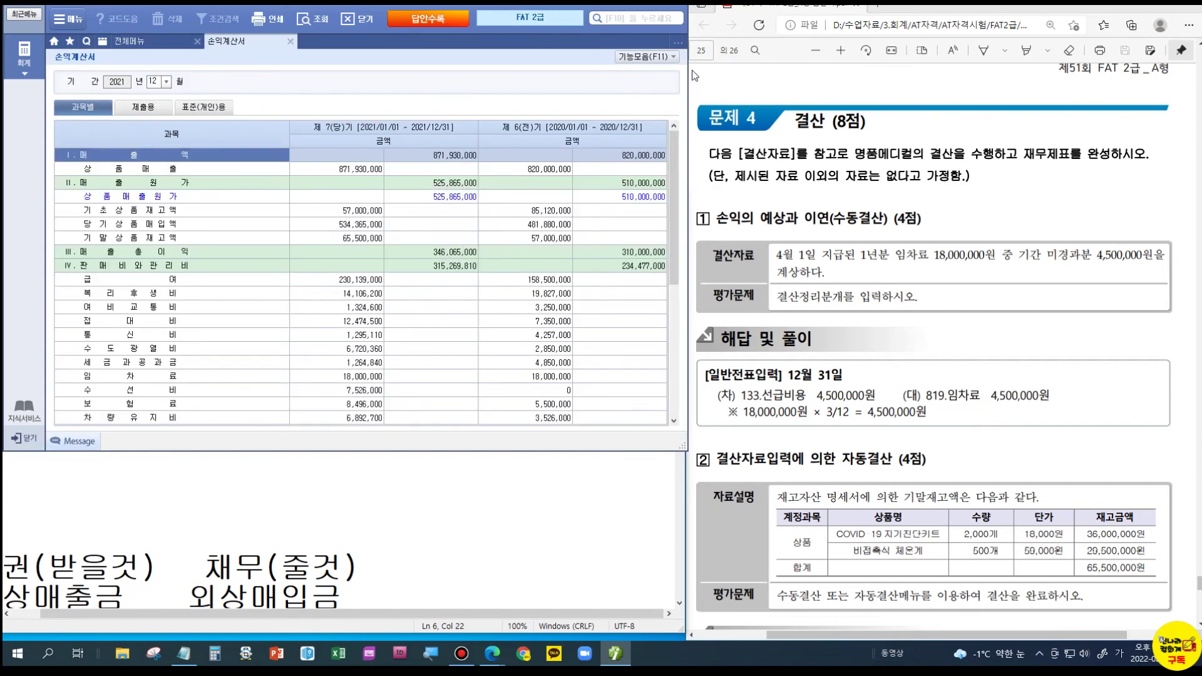
{"action": "left_click", "coordinate": [671, 58]}
{"action": "left_click", "coordinate": [576, 98]}
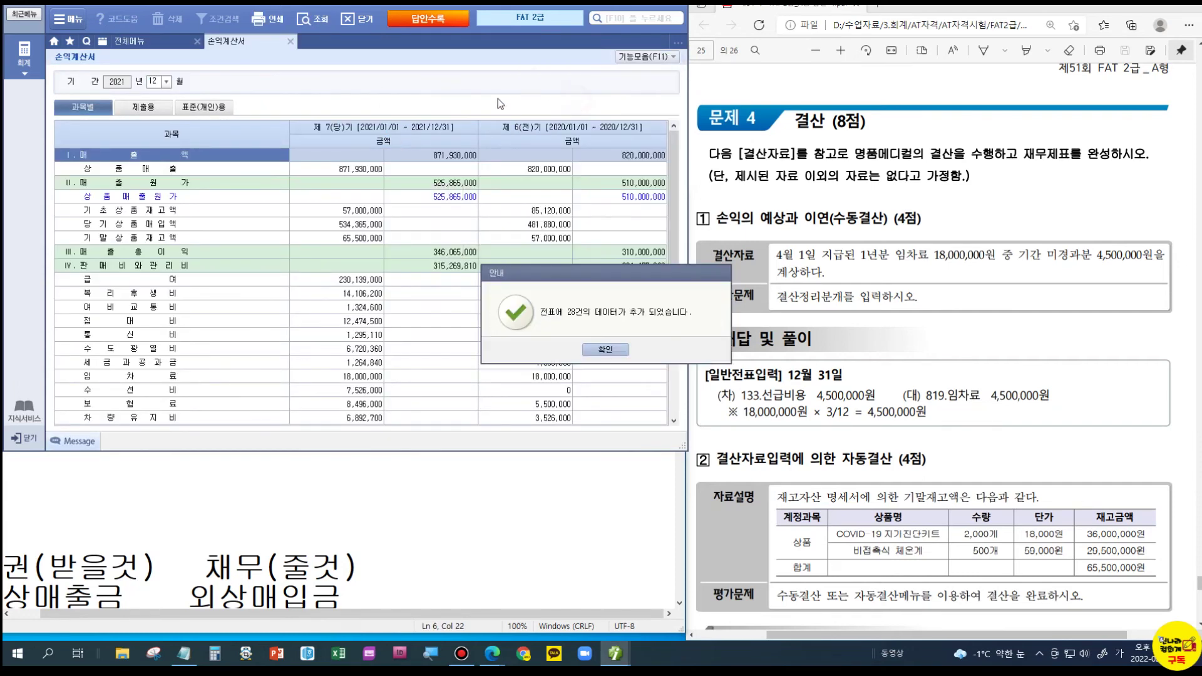
{"action": "left_click", "coordinate": [588, 351]}
{"action": "left_click", "coordinate": [288, 42]}
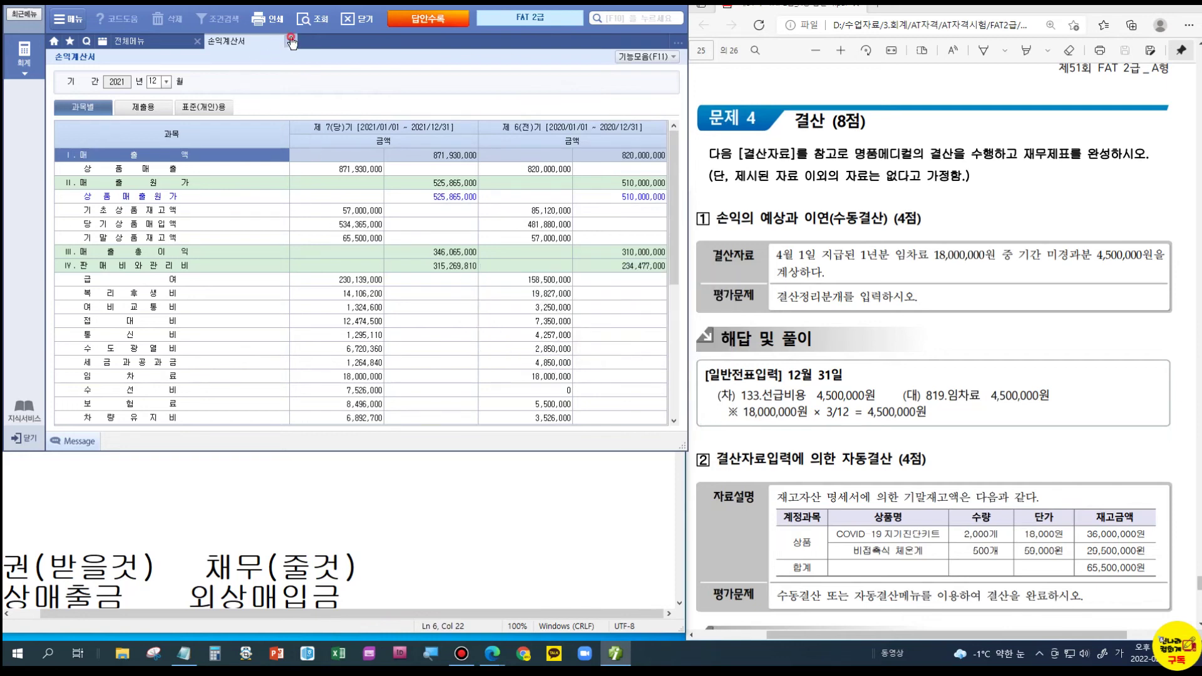
- Review the 12/31 일반전표입력 entries, including closing transfer voucher 00004 to 400 손익
{"action": "left_click", "coordinate": [234, 102]}
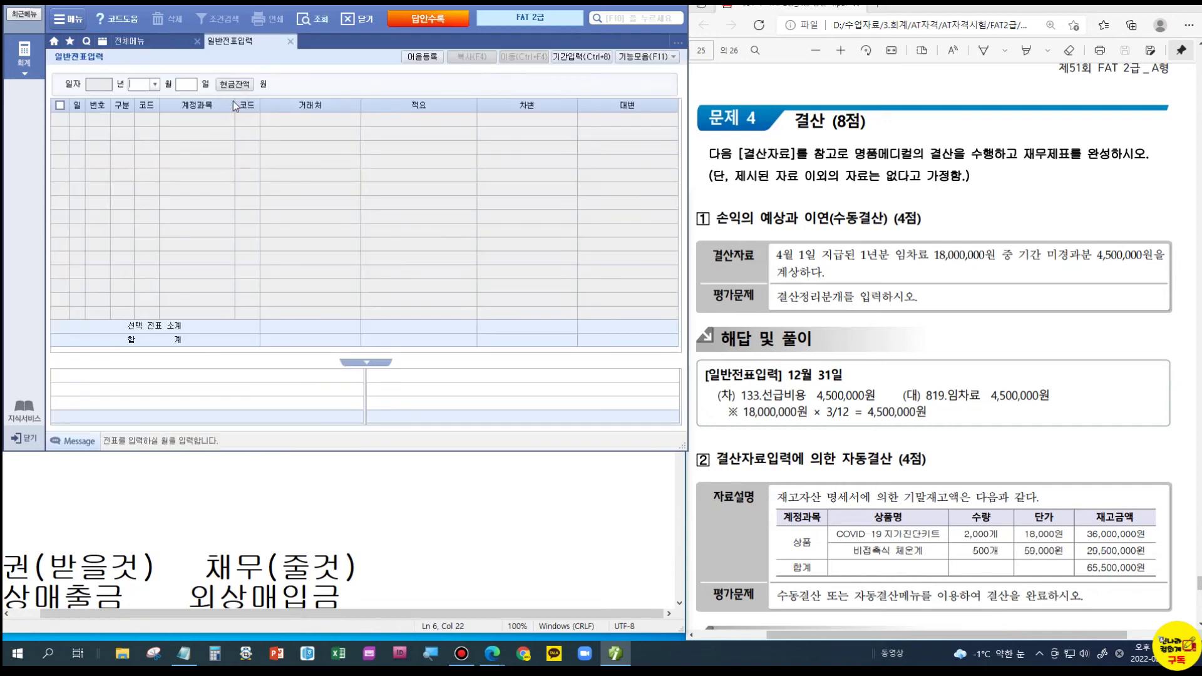
{"action": "type", "text": "12"}
{"action": "key", "text": "Return"}
{"action": "type", "text": "31"}
{"action": "key", "text": "Return"}
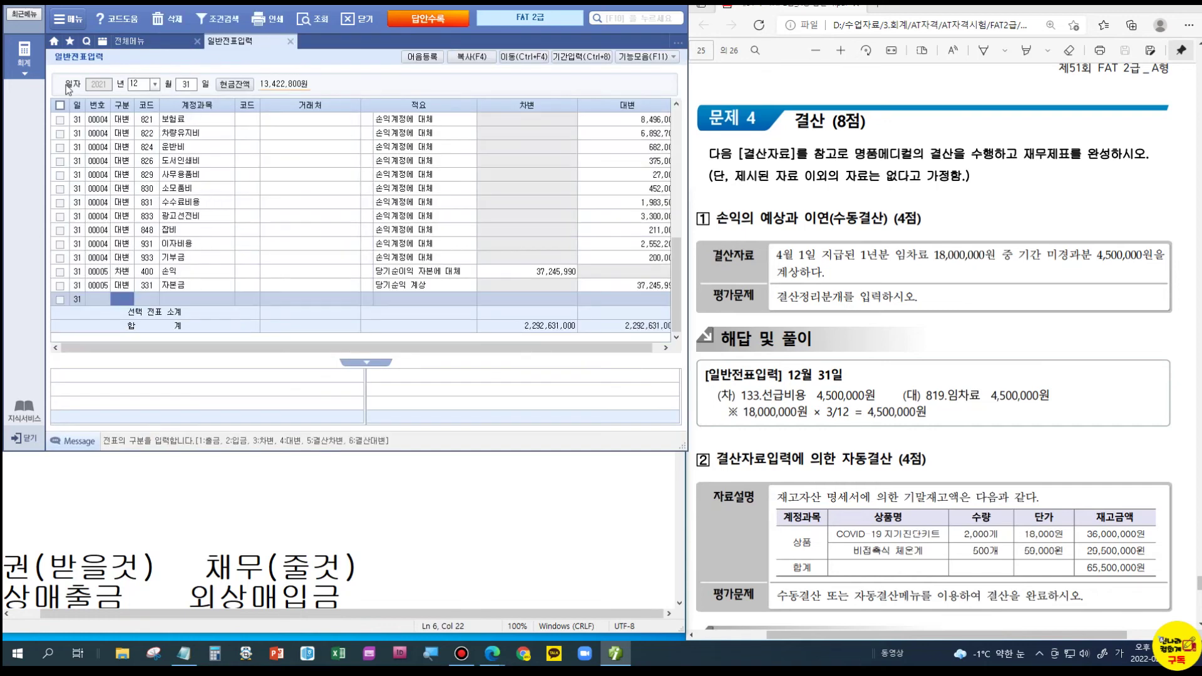
{"action": "left_click", "coordinate": [182, 218]}
{"action": "scroll", "coordinate": [436, 255], "scroll_direction": "up", "scroll_amount": 5}
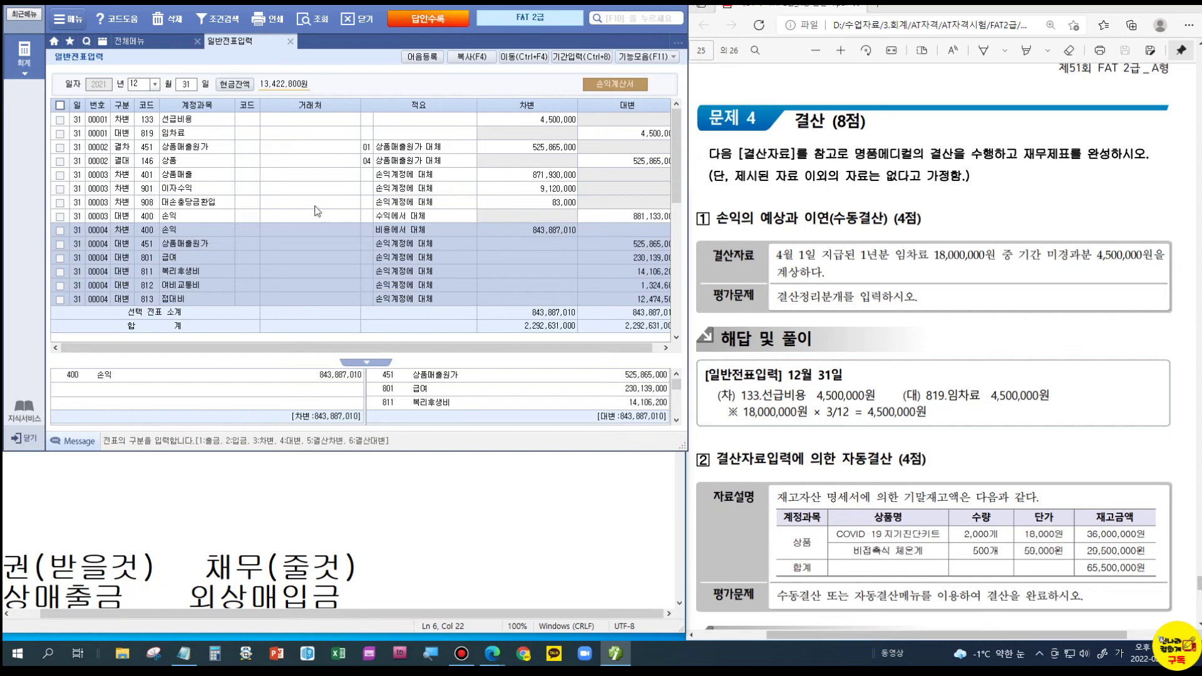
{"action": "scroll", "coordinate": [825, 303], "scroll_direction": "down", "scroll_amount": 6}
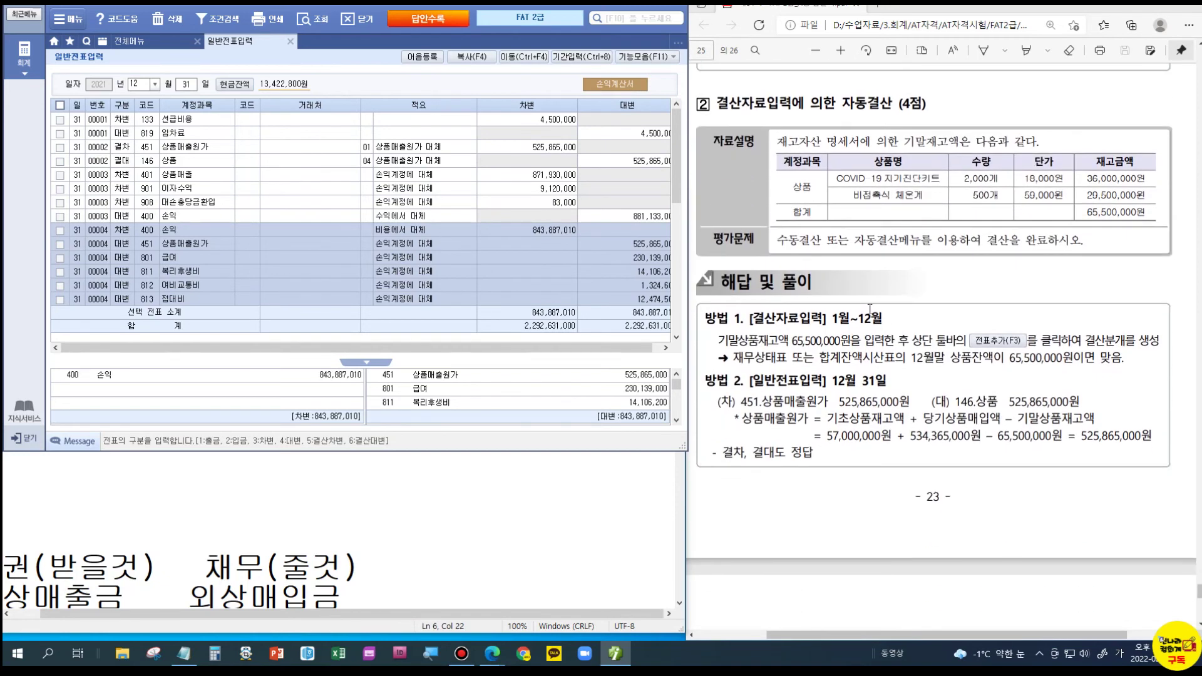
{"action": "scroll", "coordinate": [875, 338], "scroll_direction": "down", "scroll_amount": 4}
{"action": "scroll", "coordinate": [877, 346], "scroll_direction": "down", "scroll_amount": 5}
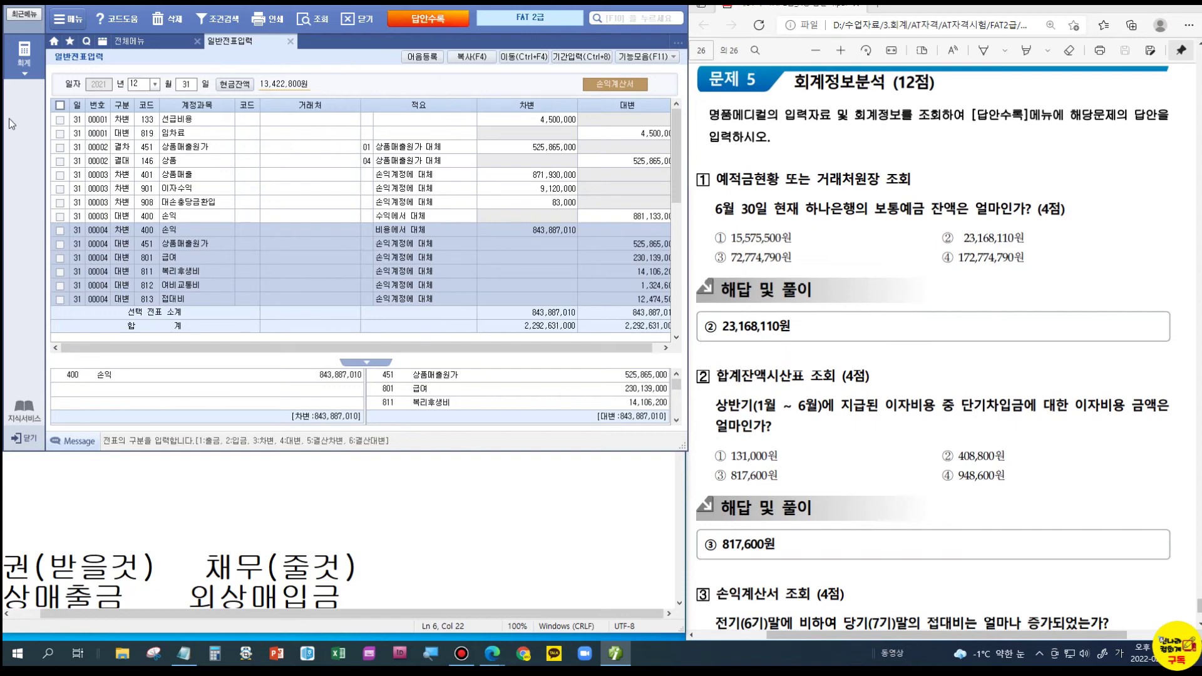
- Query the 거래처원장 for account 103 보통예금 from January to June across all trading partners
{"action": "left_click", "coordinate": [291, 42]}
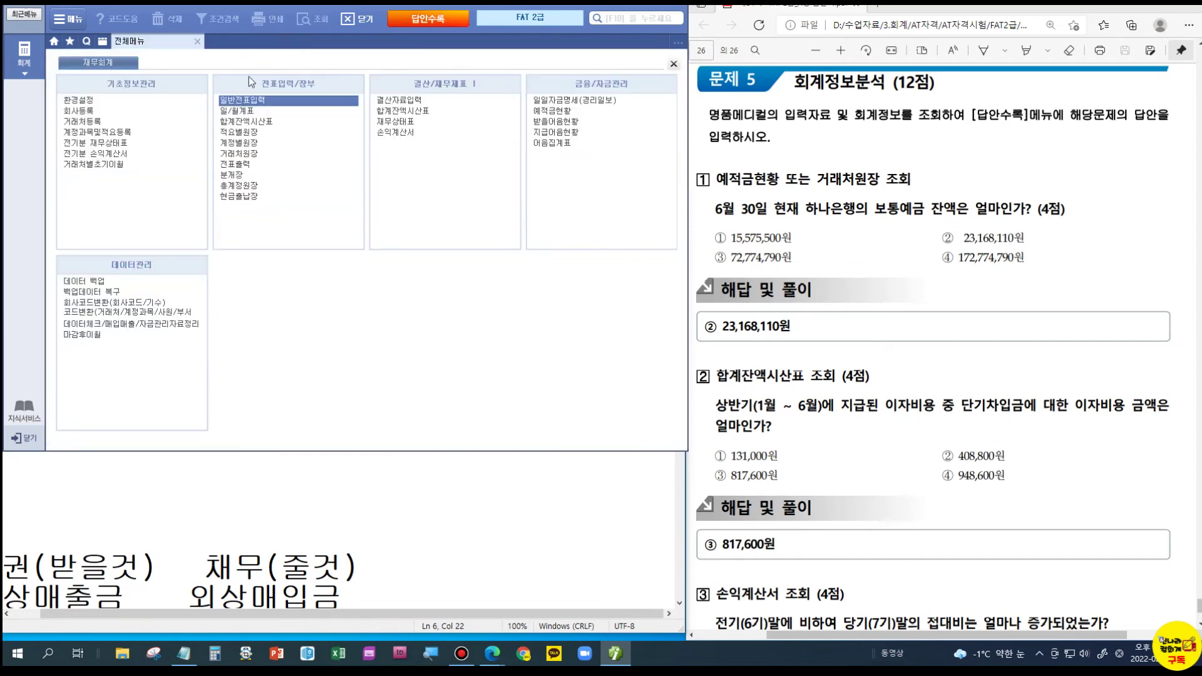
{"action": "left_click", "coordinate": [232, 155]}
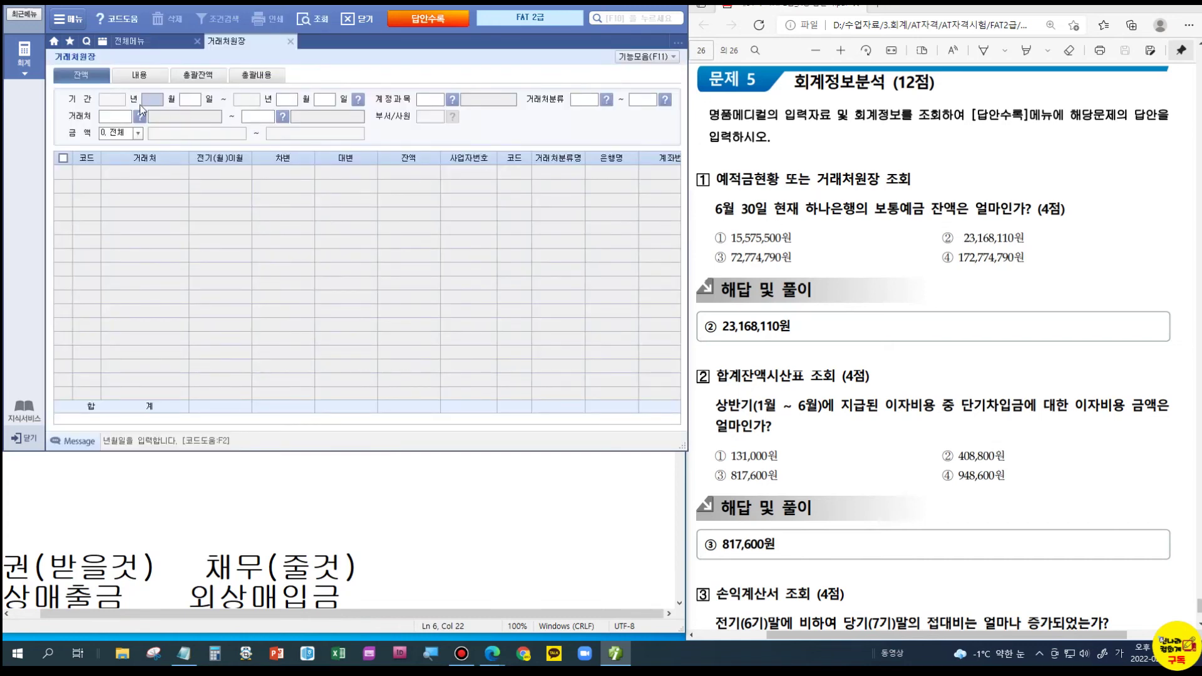
{"action": "type", "text": "01010630"}
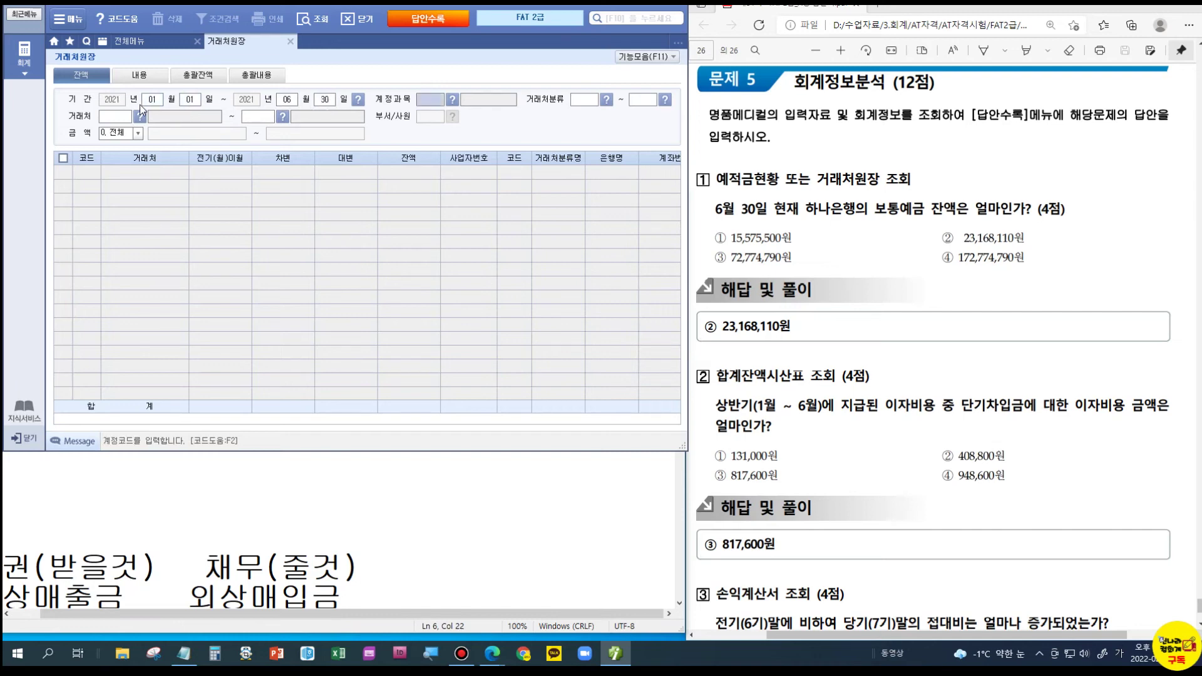
{"action": "type", "text": "103"}
{"action": "key", "text": "Return"}
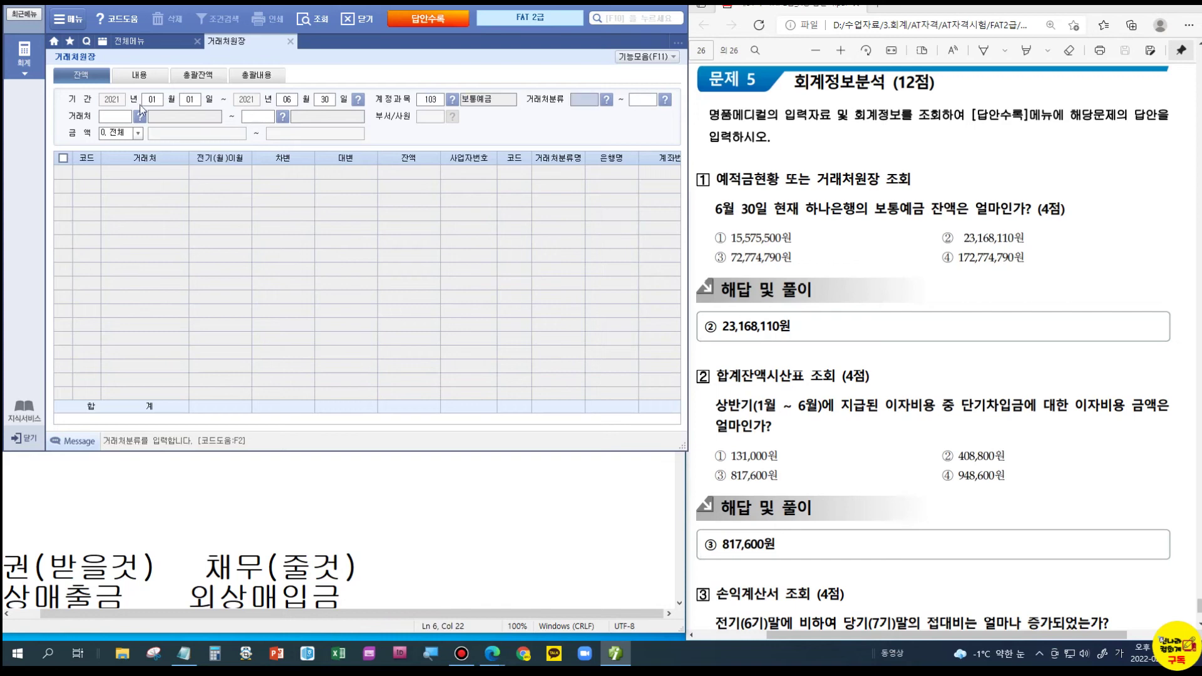
{"action": "key", "text": "Return"}
{"action": "key", "text": "Return"}
{"action": "key", "text": "Return"}
{"action": "key", "text": "Return"}
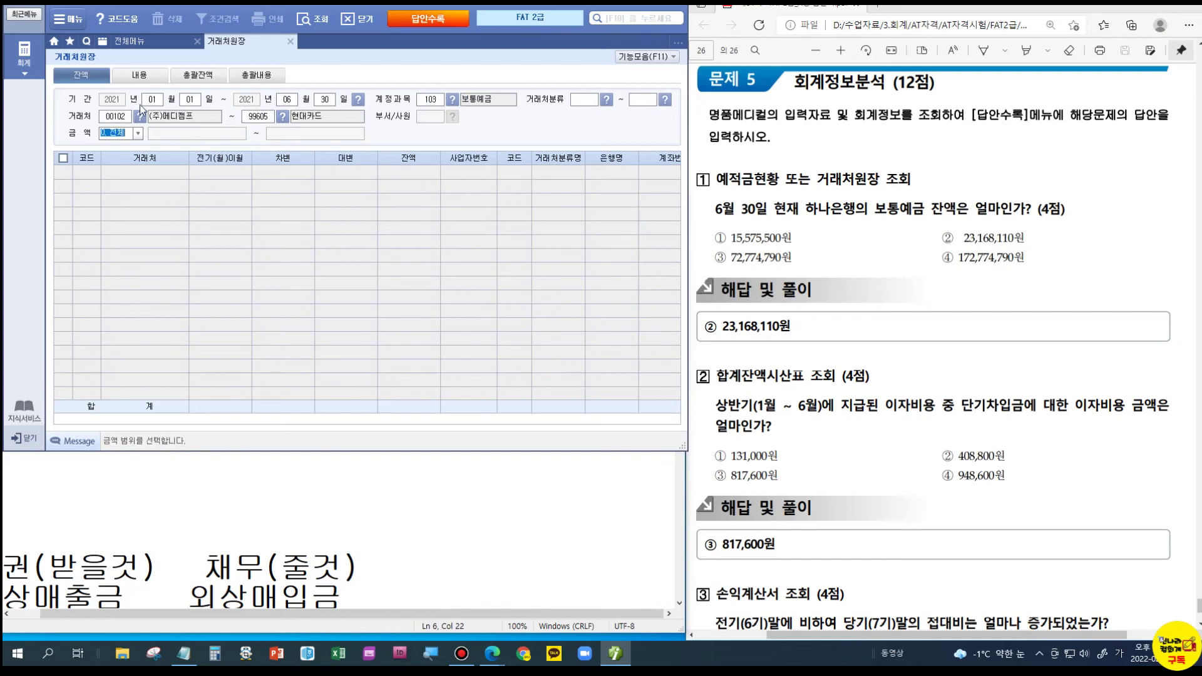
{"action": "key", "text": "Return"}
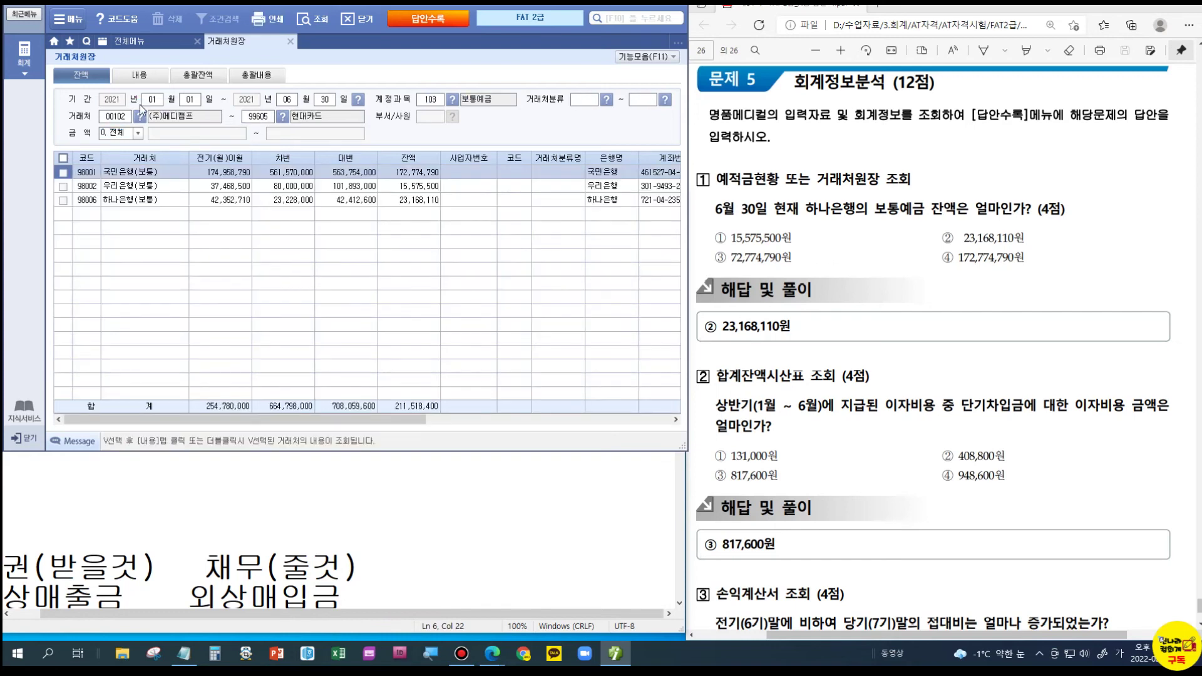
- Confirm 하나은행(보통) has a 23,168,110 balance matching the solution, then close the ledger
{"action": "left_click", "coordinate": [127, 197]}
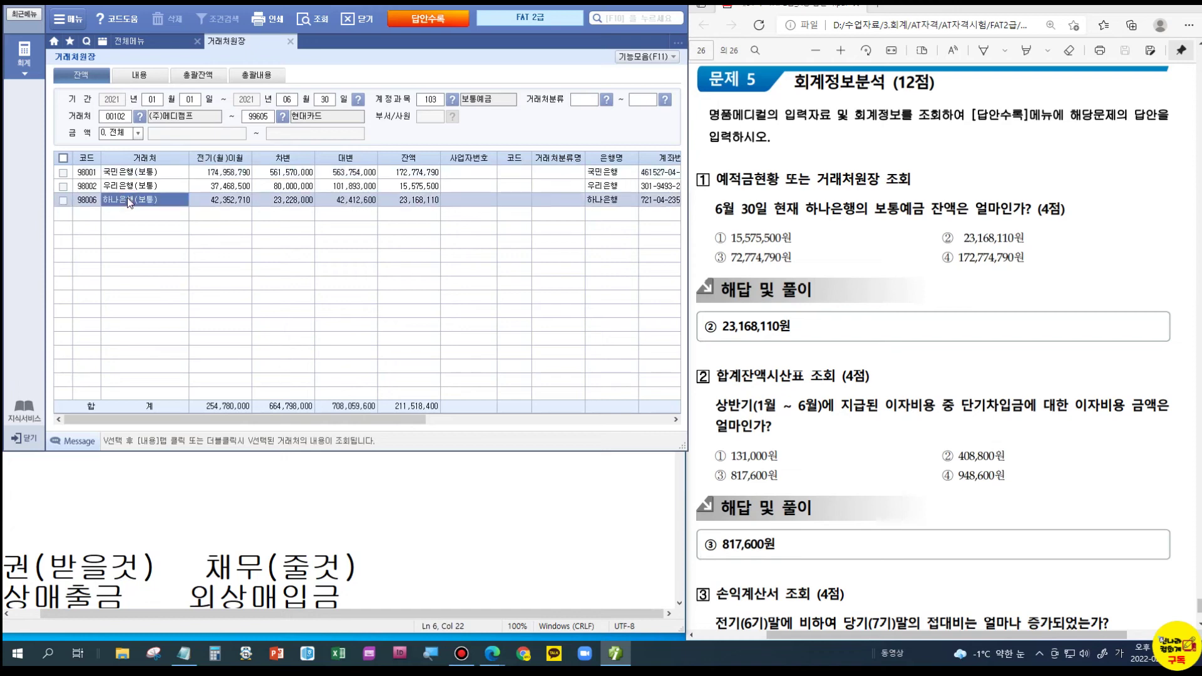
{"action": "left_click", "coordinate": [417, 204]}
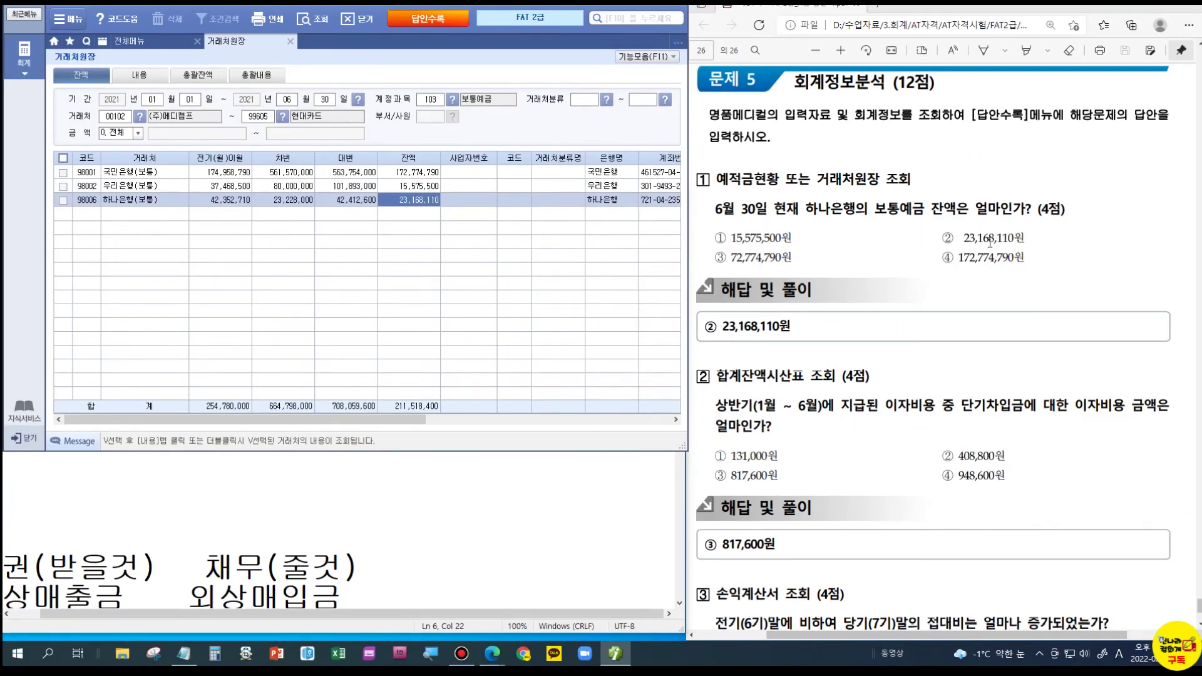
{"action": "double_click", "coordinate": [989, 238]}
{"action": "left_click", "coordinate": [1043, 244]}
{"action": "scroll", "coordinate": [795, 385], "scroll_direction": "down", "scroll_amount": 1}
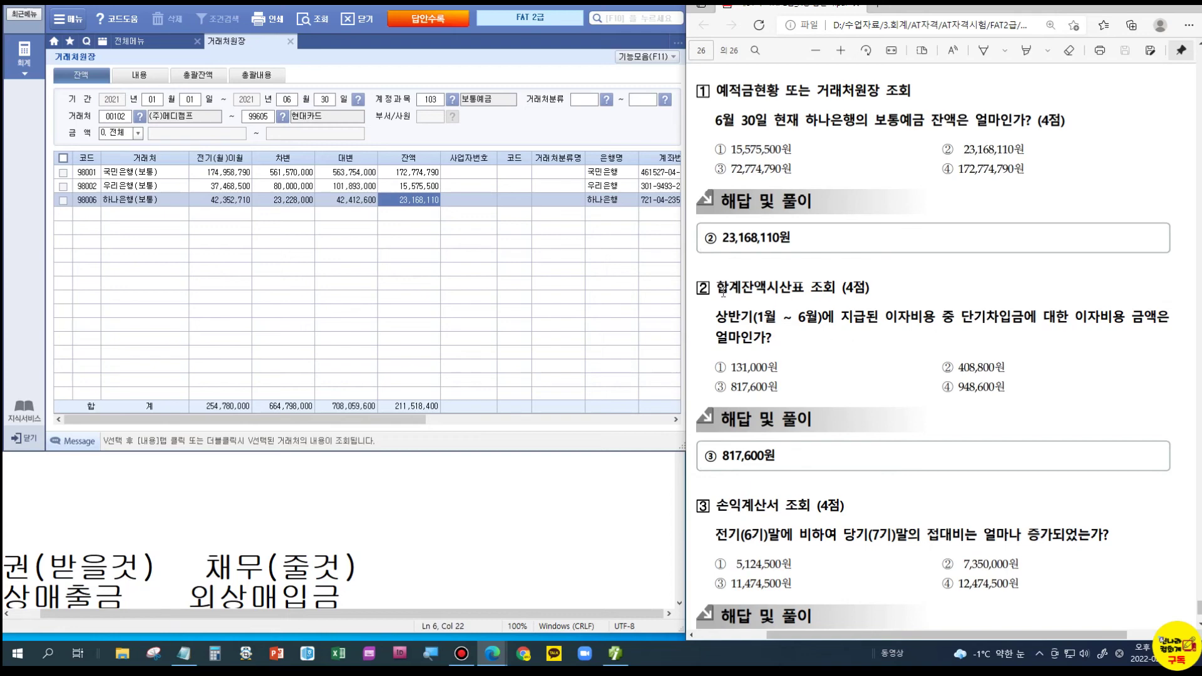
{"action": "left_click", "coordinate": [292, 41]}
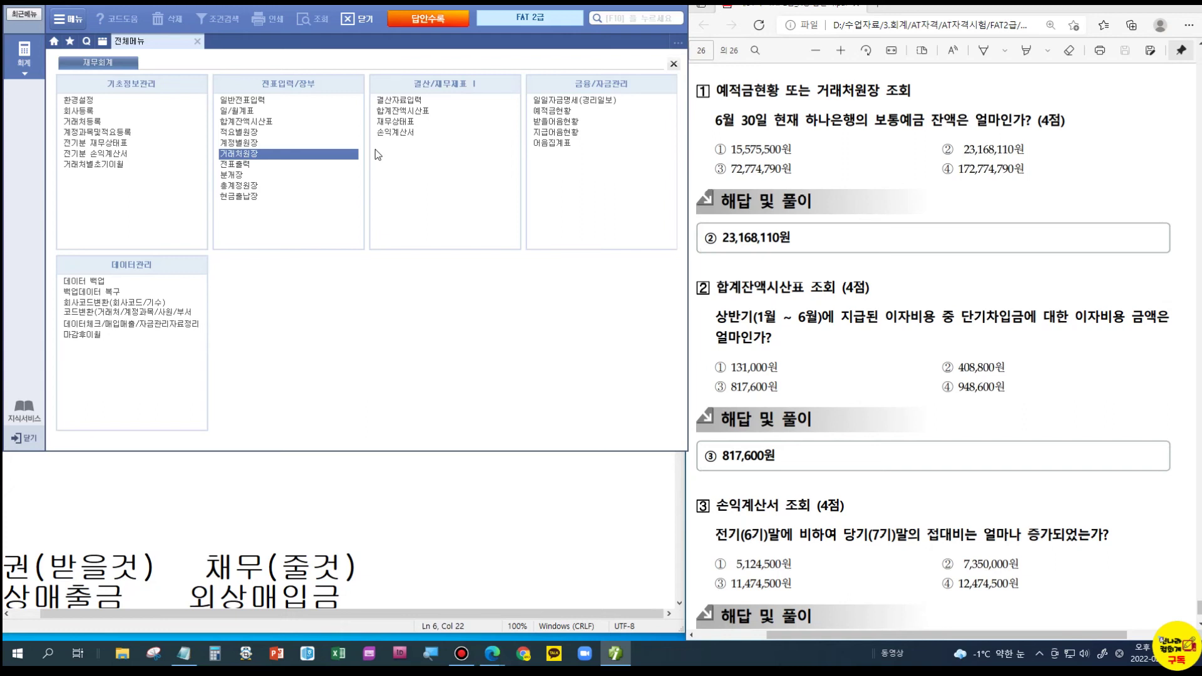
- Load the 합계잔액시산표 through 06월 30일 and drill into the 이자비용 account ledger
{"action": "left_click", "coordinate": [410, 111]}
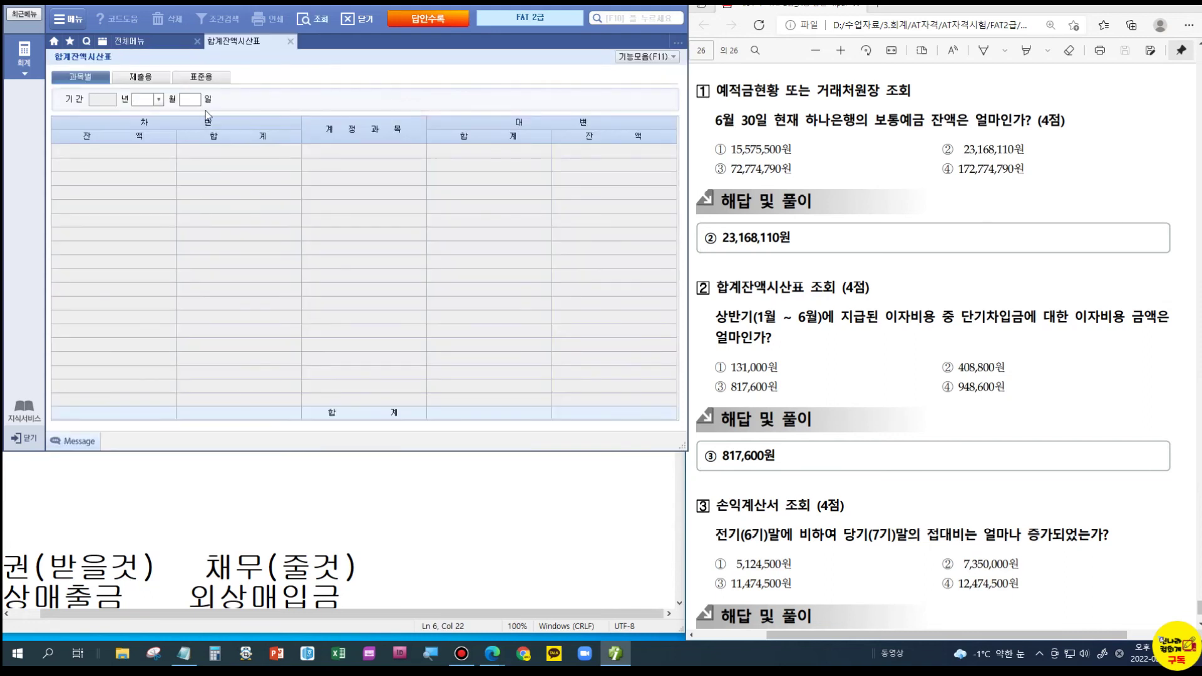
{"action": "type", "text": "06"}
{"action": "key", "text": "Return"}
{"action": "key", "text": "Return"}
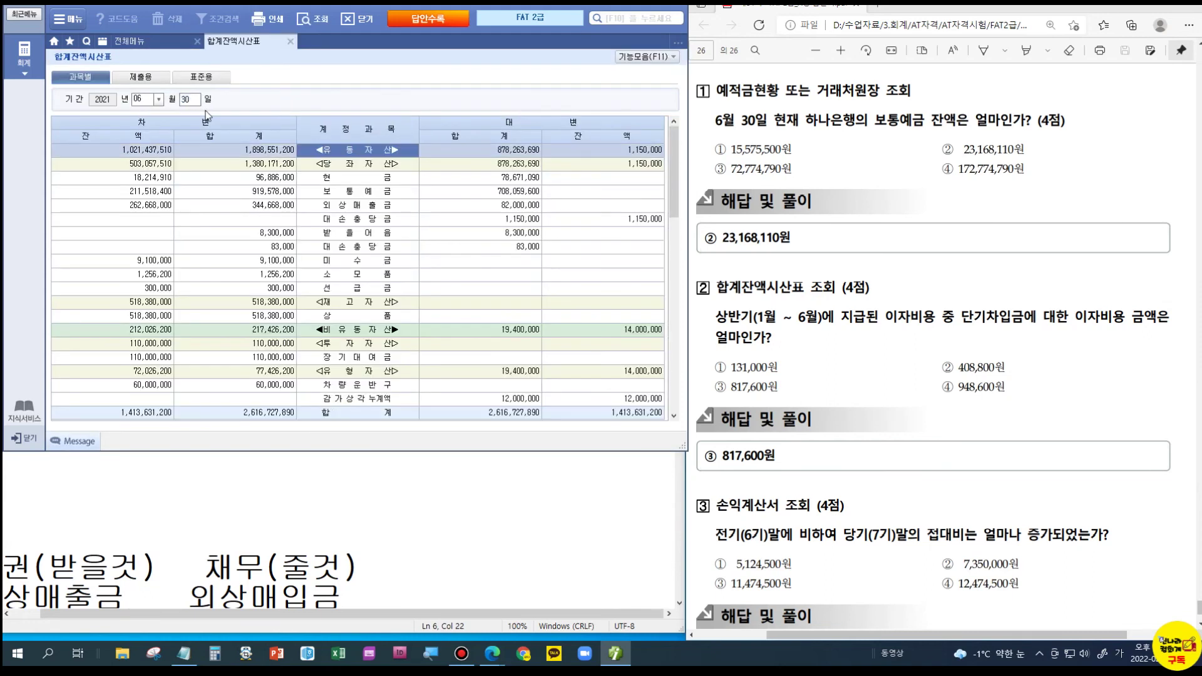
{"action": "scroll", "coordinate": [387, 233], "scroll_direction": "down", "scroll_amount": 6}
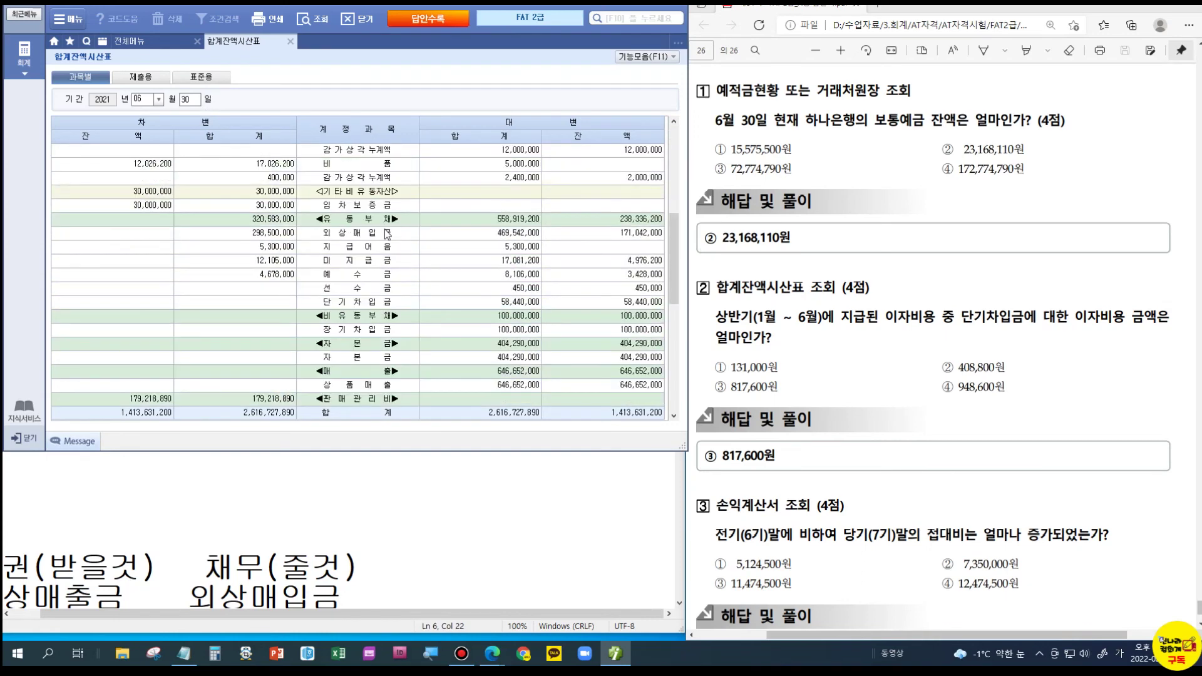
{"action": "scroll", "coordinate": [387, 233], "scroll_direction": "down", "scroll_amount": 6}
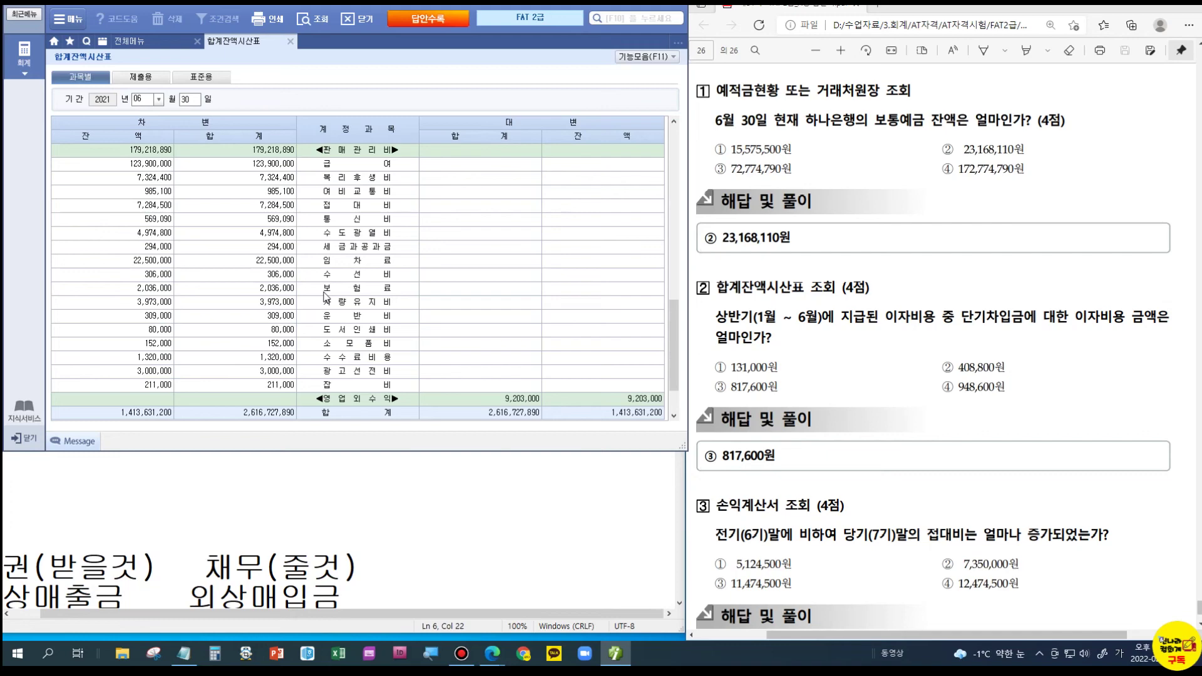
{"action": "scroll", "coordinate": [338, 331], "scroll_direction": "down", "scroll_amount": 2}
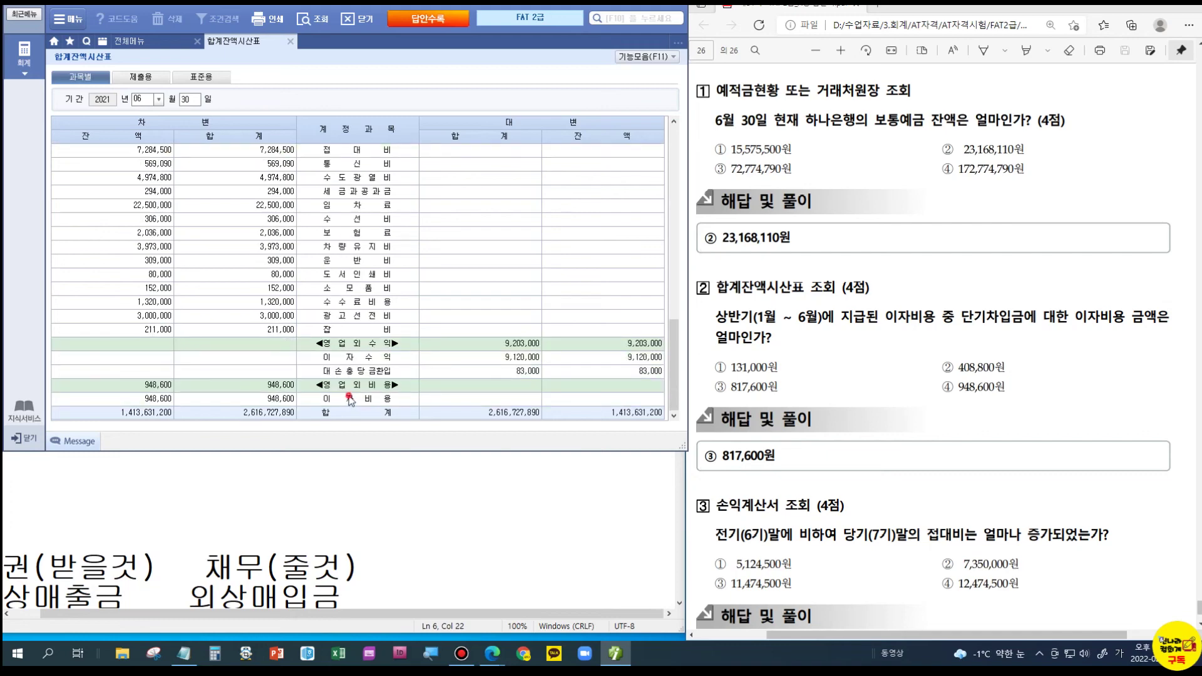
{"action": "left_click", "coordinate": [350, 400]}
{"action": "double_click", "coordinate": [350, 399]}
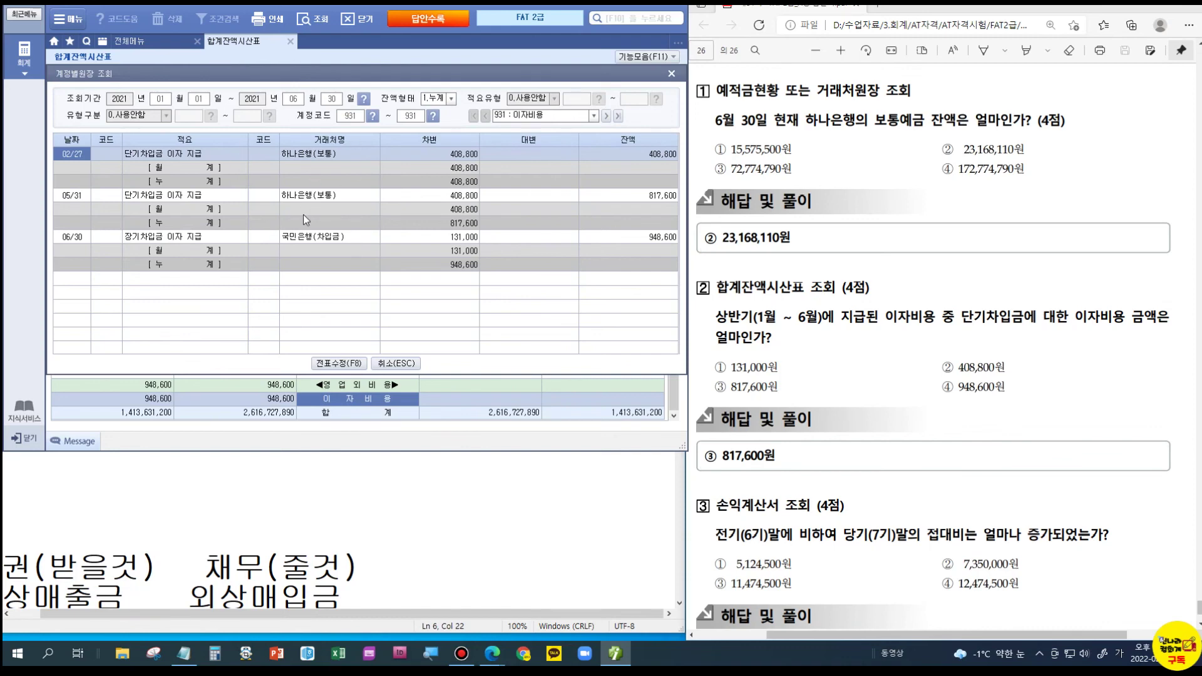
- Verify the 02/27 and 05/31 short-term loan interest of 408,800 each totals 817,600, then close the ledger
{"action": "left_click", "coordinate": [188, 158]}
{"action": "left_click", "coordinate": [208, 200]}
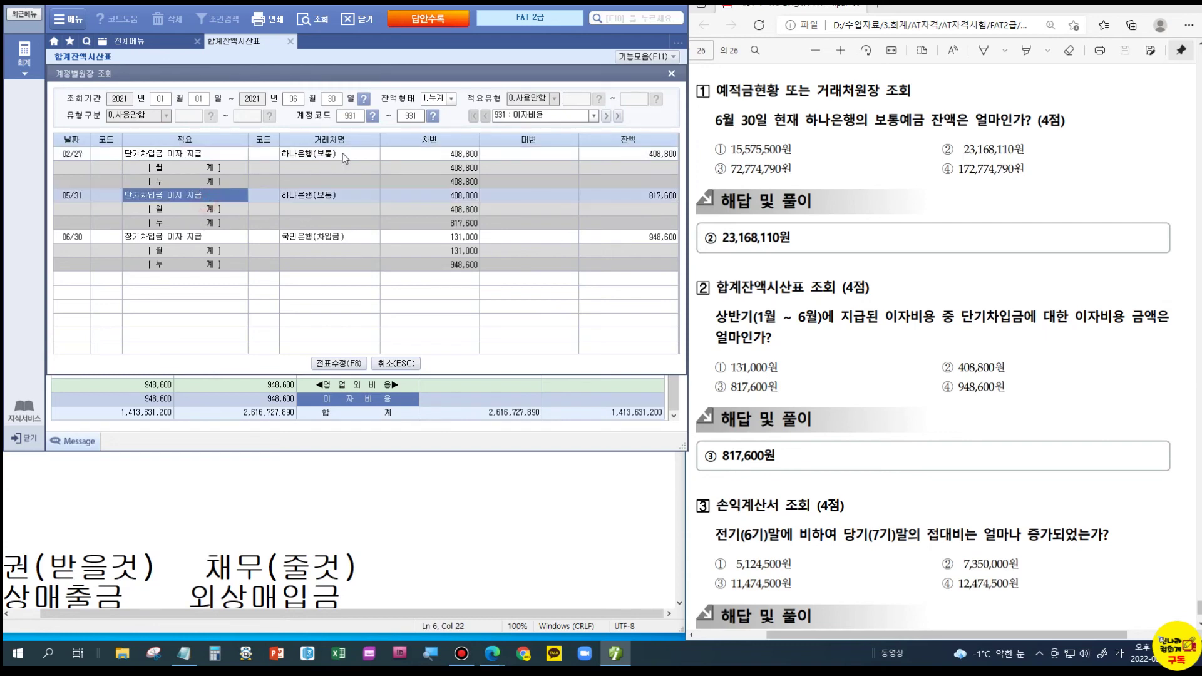
{"action": "left_click", "coordinate": [419, 156]}
{"action": "left_click", "coordinate": [433, 196]}
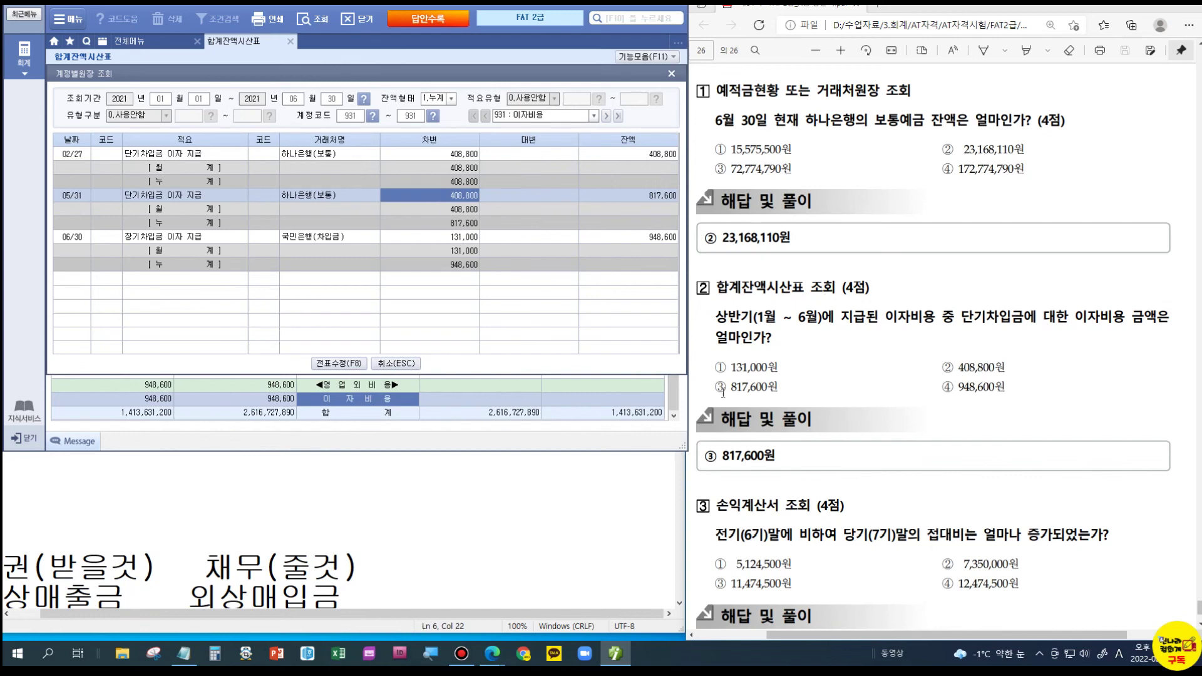
{"action": "left_click", "coordinate": [652, 196]}
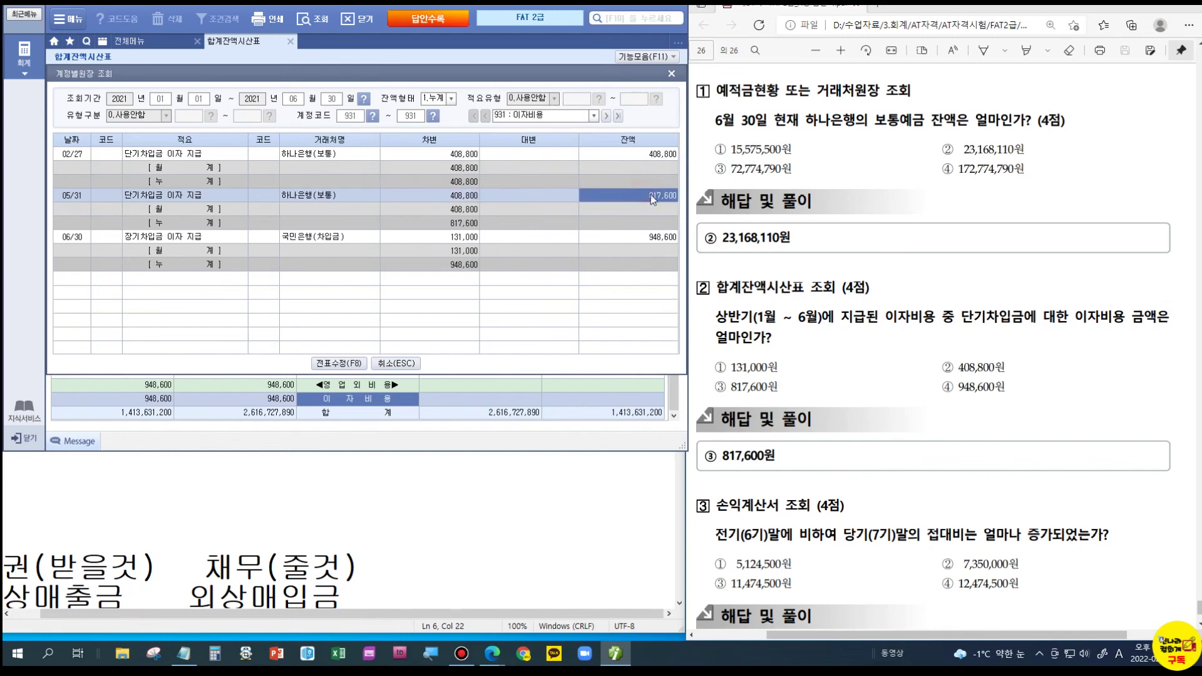
{"action": "left_click", "coordinate": [652, 155]}
{"action": "left_click", "coordinate": [653, 197]}
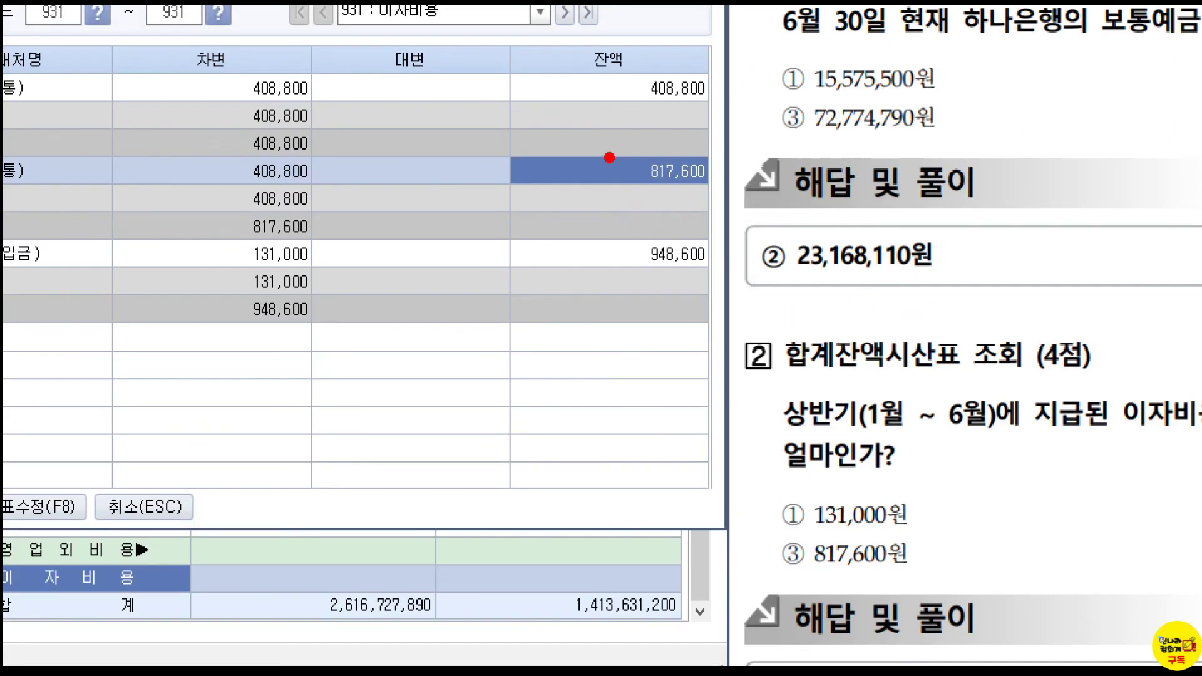
{"action": "left_click_drag", "start_coordinate": [627, 185], "coordinate": [686, 209]}
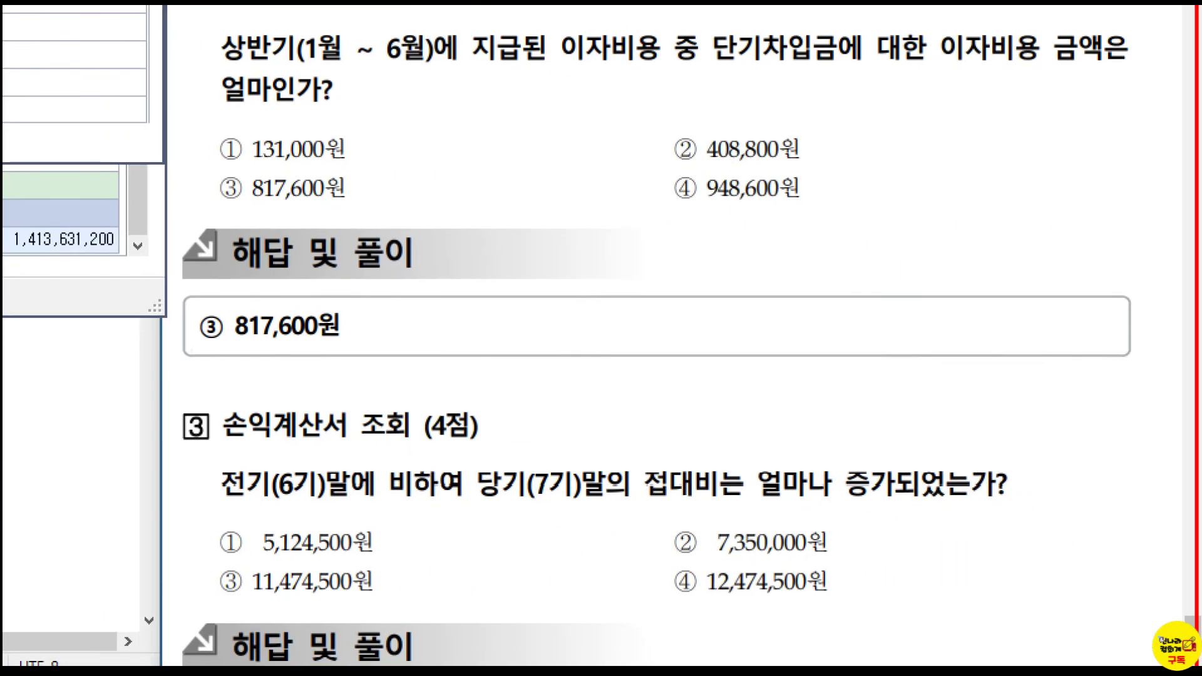
{"action": "left_click_drag", "start_coordinate": [638, 476], "coordinate": [713, 497]}
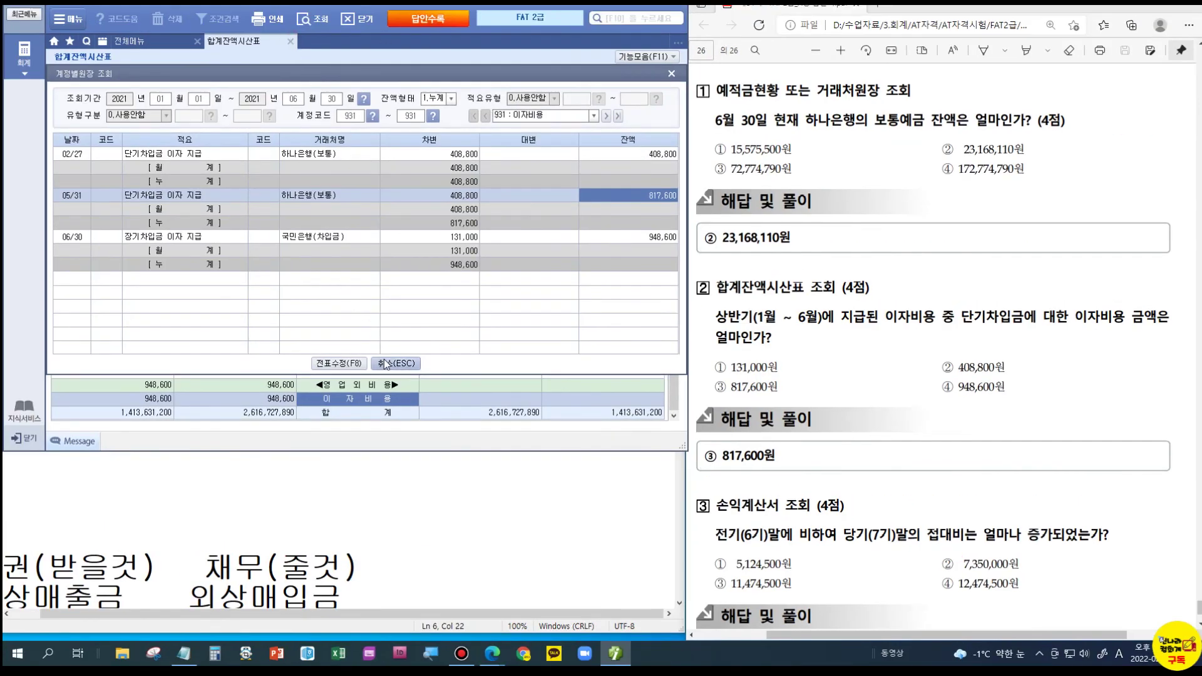
{"action": "left_click", "coordinate": [396, 363]}
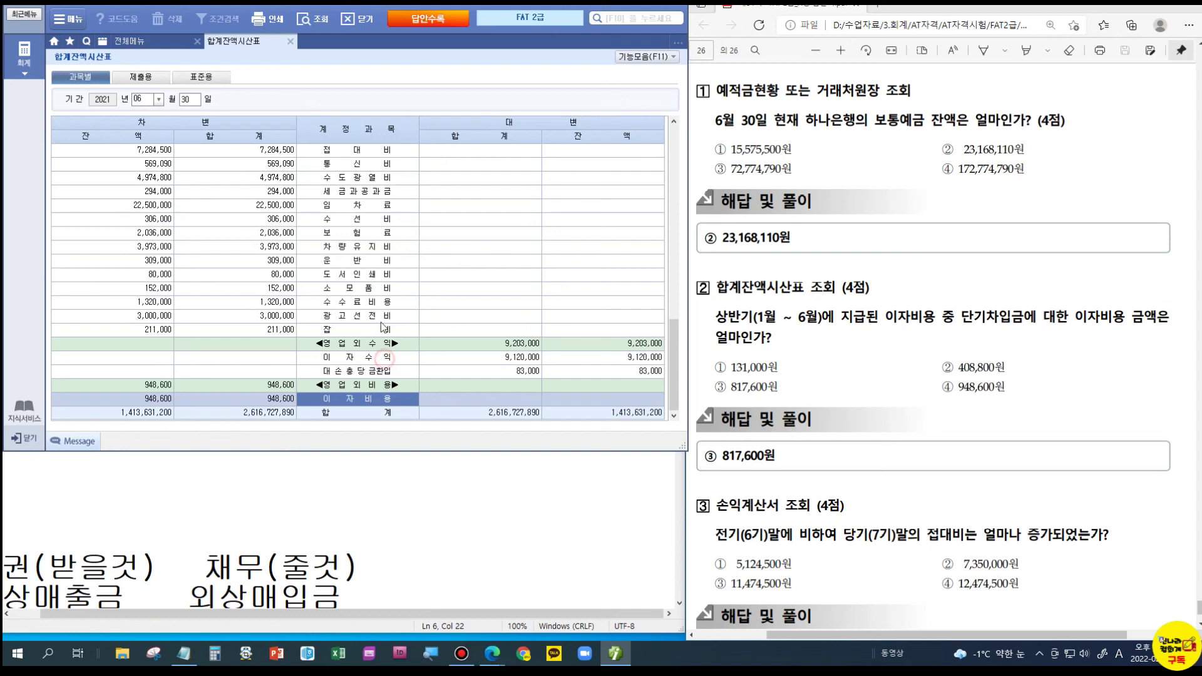
- Show the 손익계산서 through December 2021 and locate 접대비: 12,474,500 current versus 7,350,000 prior
{"action": "left_click", "coordinate": [292, 42]}
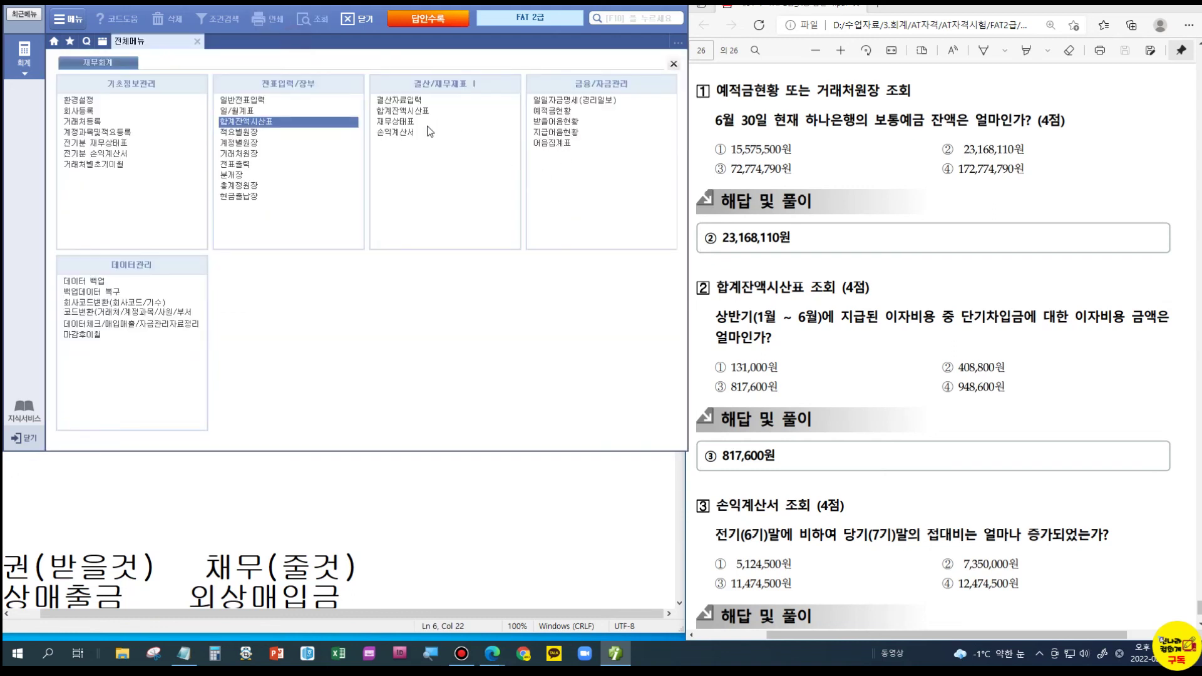
{"action": "left_click", "coordinate": [403, 132]}
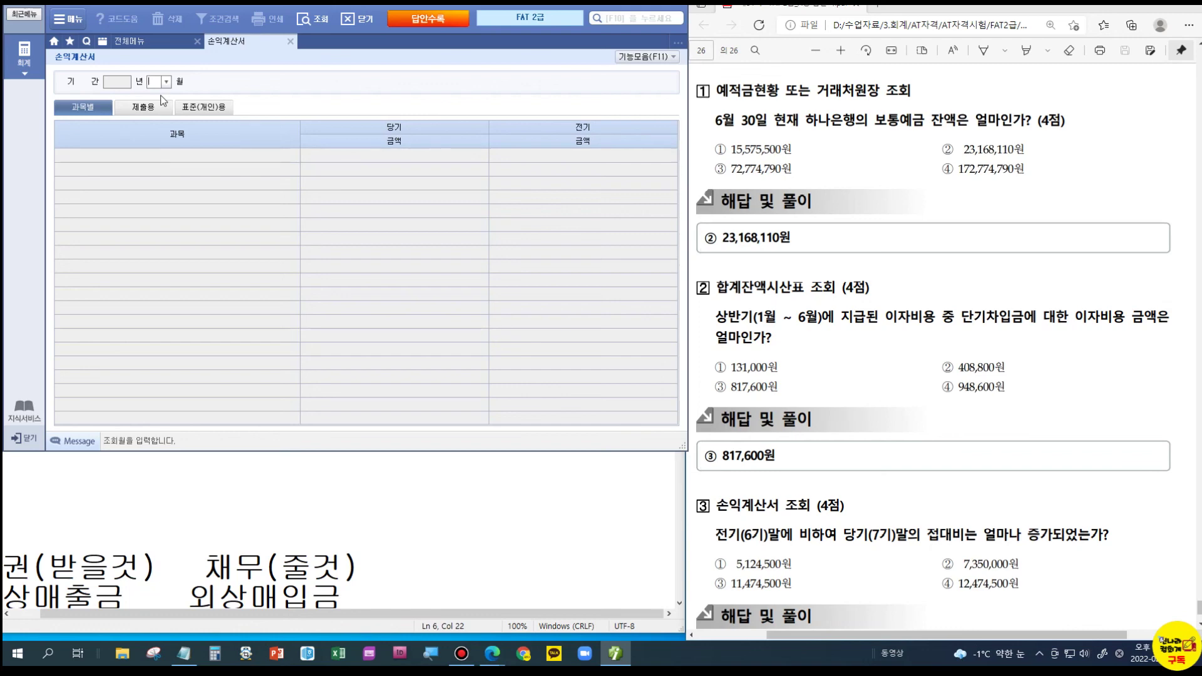
{"action": "type", "text": "12"}
{"action": "key", "text": "Return"}
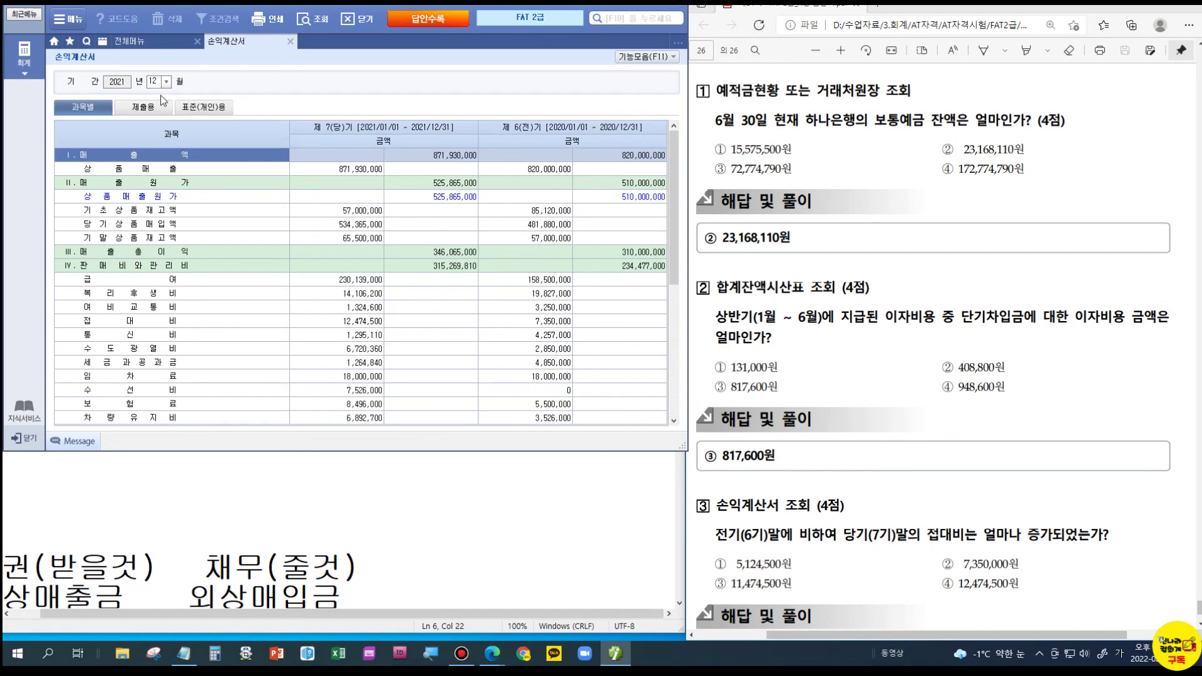
{"action": "left_click", "coordinate": [151, 325]}
{"action": "left_click", "coordinate": [514, 319]}
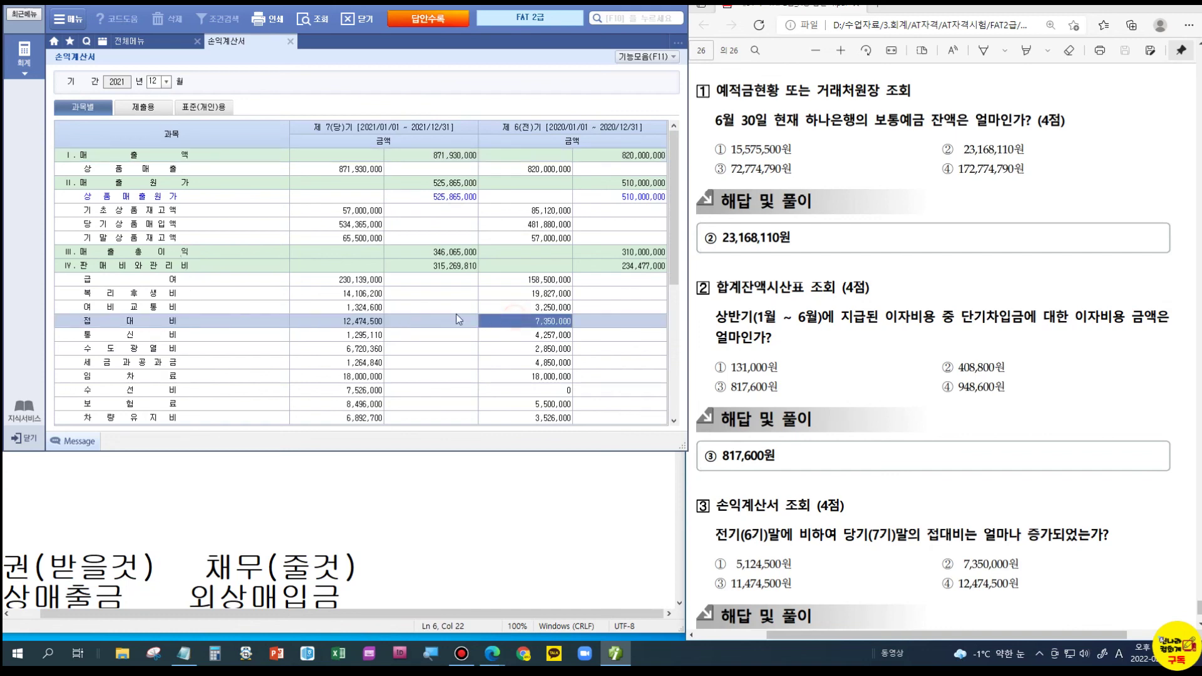
{"action": "key", "text": "Left"}
{"action": "key", "text": "Left"}
- Compute 12,474,500 − 7,350,000 = 5,124,500 in Windows Calculator
{"action": "left_click", "coordinate": [214, 652]}
{"action": "left_click_drag", "start_coordinate": [348, 257], "coordinate": [780, 164]}
{"action": "type", "text": "12,474,500"}
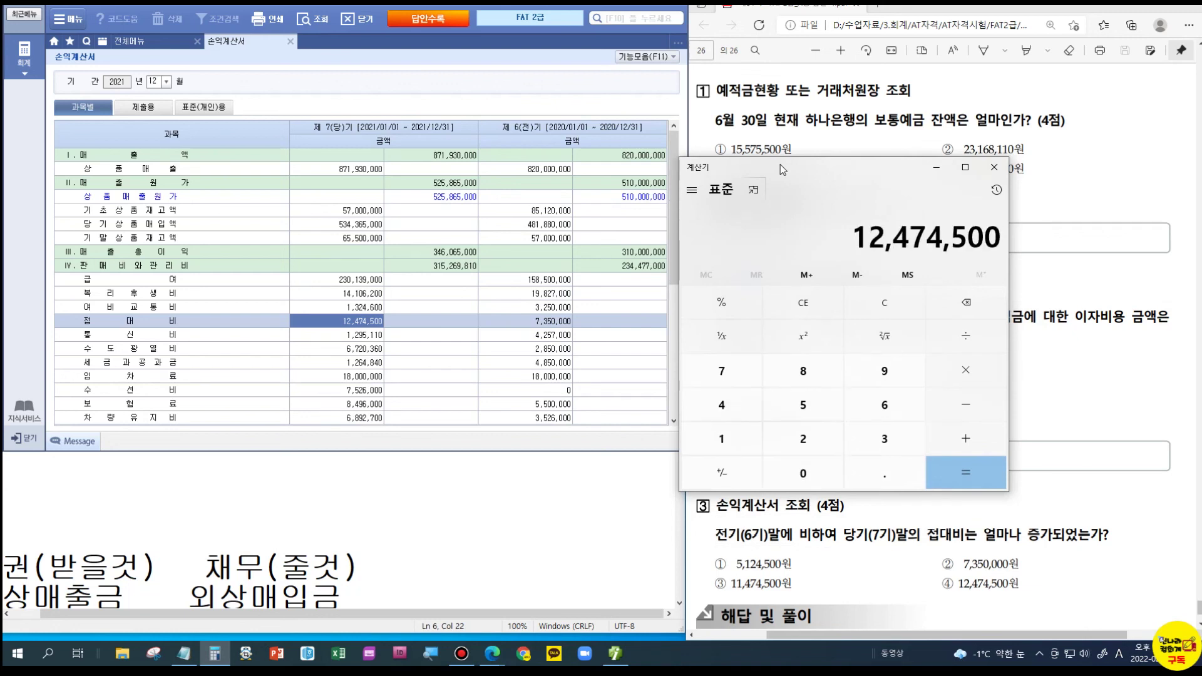
{"action": "key", "text": "minus"}
{"action": "type", "text": "73500"}
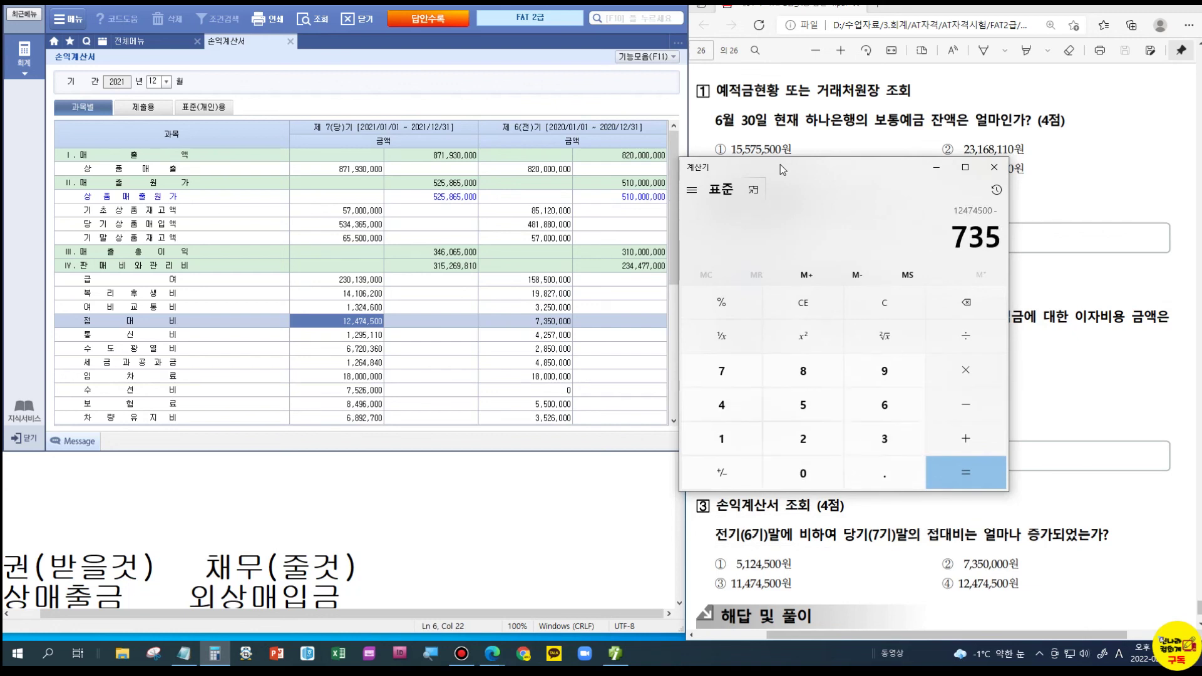
{"action": "type", "text": "000"}
{"action": "key", "text": "Return"}
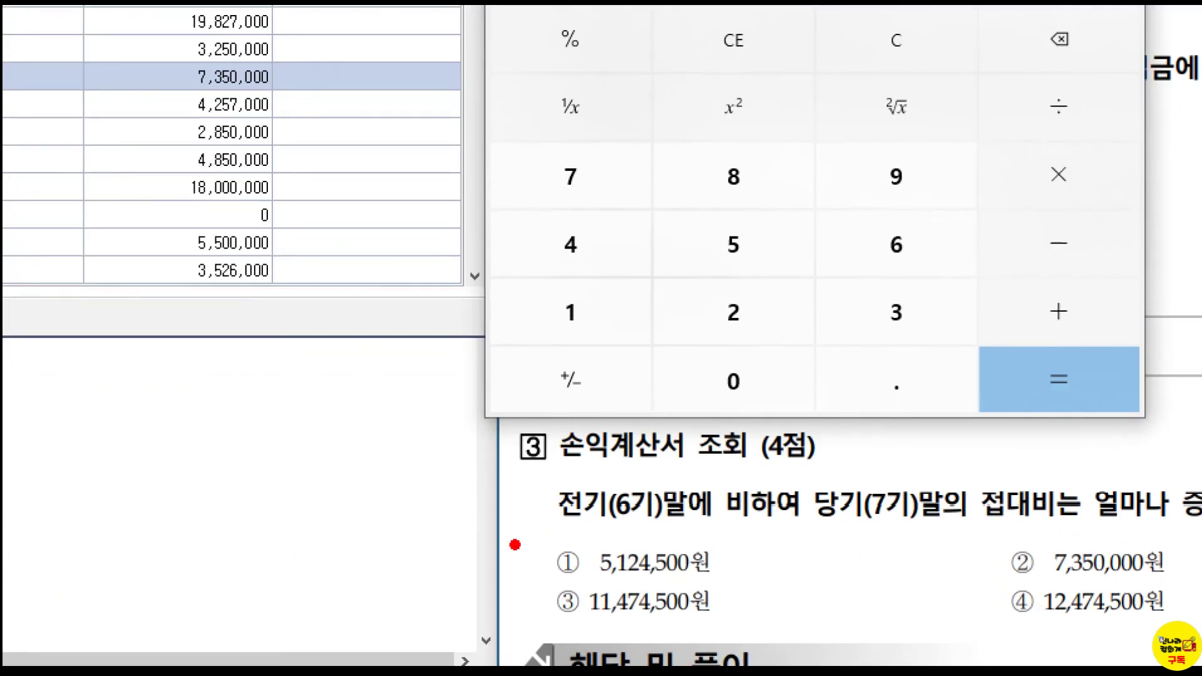
{"action": "left_click_drag", "start_coordinate": [700, 555], "coordinate": [811, 573]}
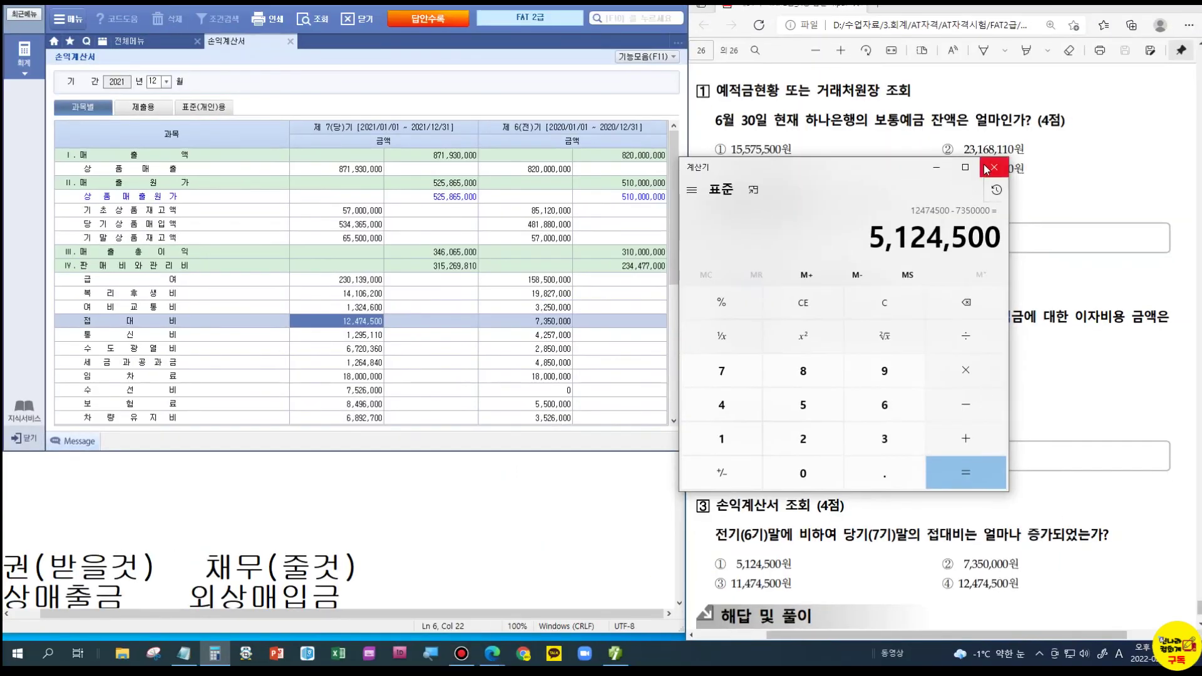
{"action": "left_click", "coordinate": [992, 169]}
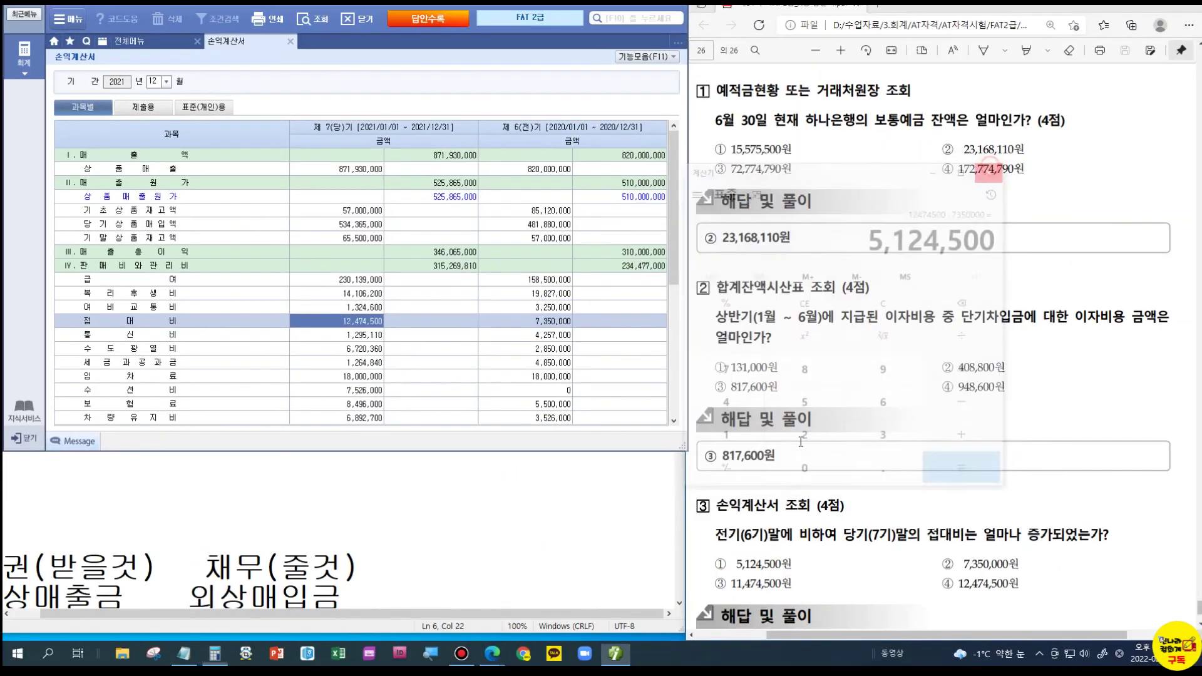
{"action": "scroll", "coordinate": [804, 404], "scroll_direction": "down", "scroll_amount": 2}
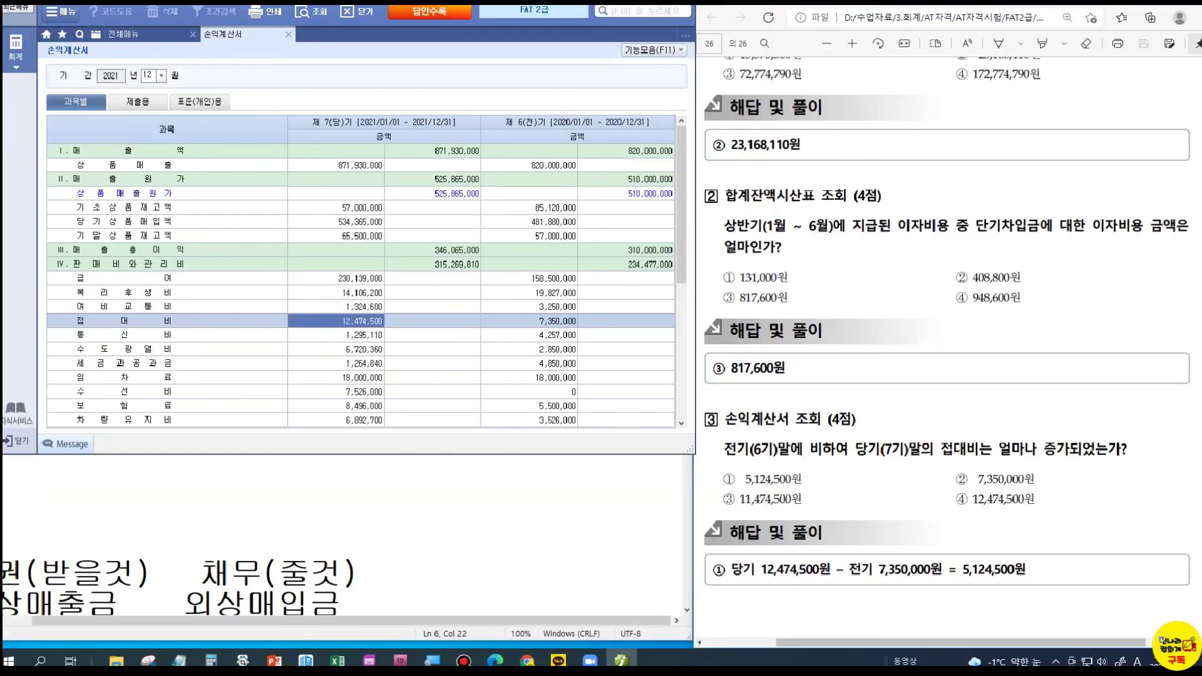
{"action": "key", "text": "ctrl+q"}
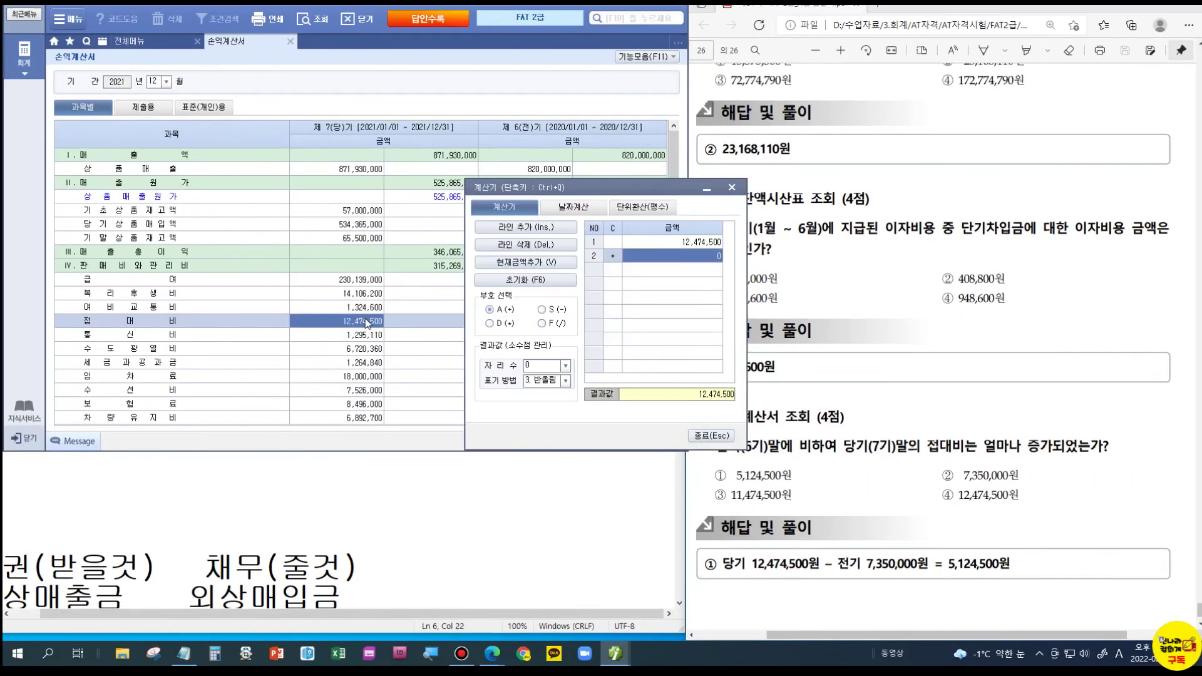
{"action": "left_click_drag", "start_coordinate": [544, 186], "coordinate": [735, 207]}
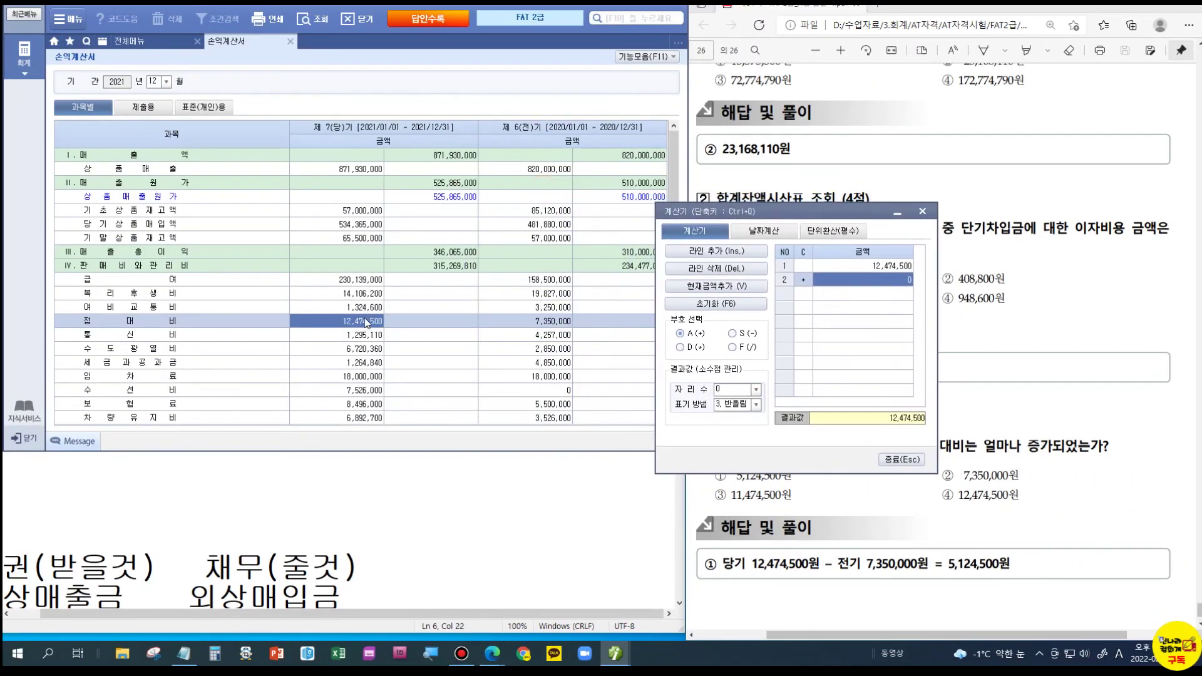
{"action": "left_click_drag", "start_coordinate": [762, 216], "coordinate": [798, 206]}
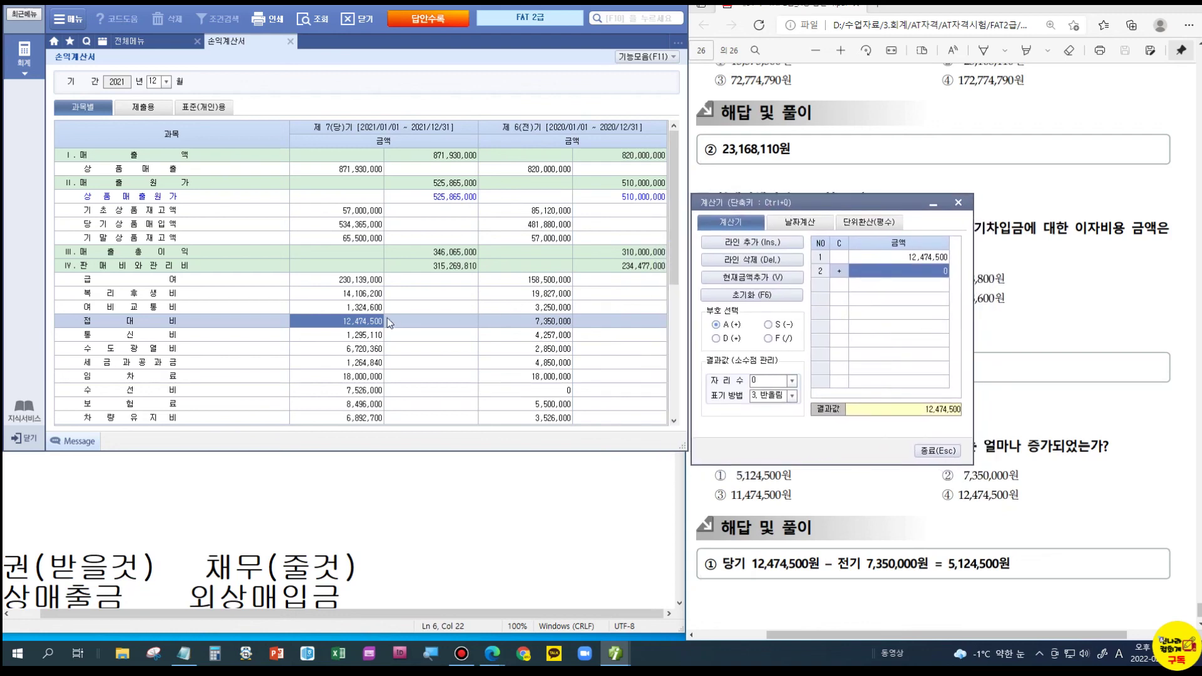
{"action": "left_click", "coordinate": [768, 325]}
{"action": "type", "text": "7350000"}
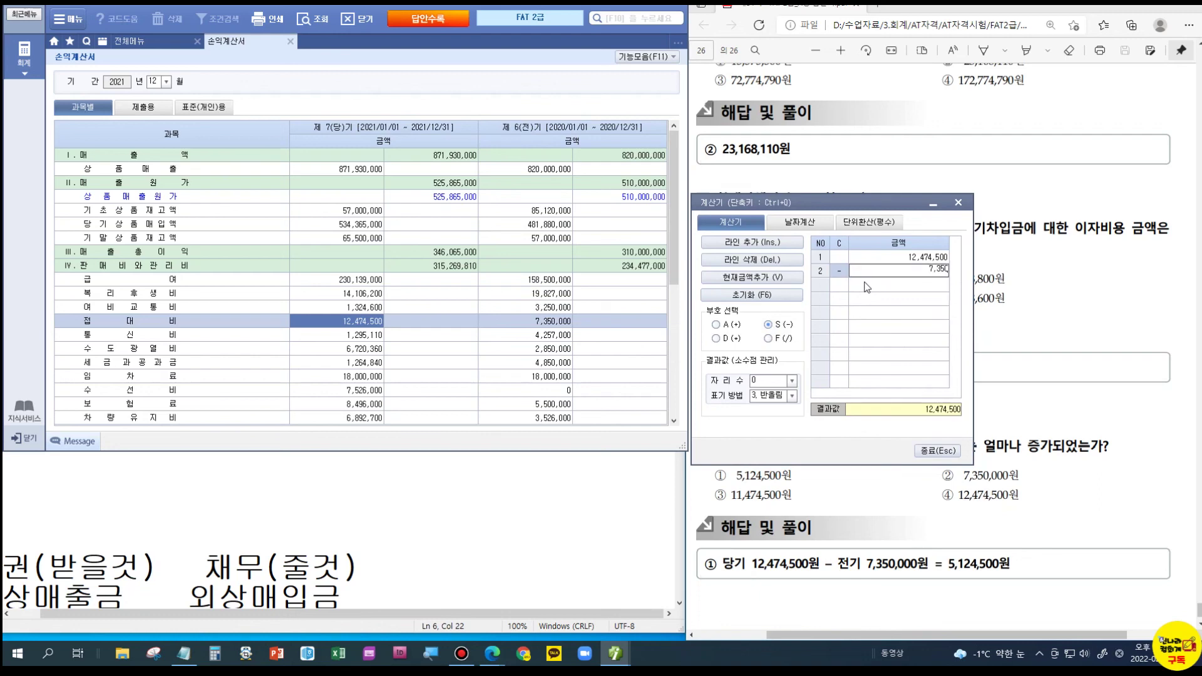
{"action": "key", "text": "Return"}
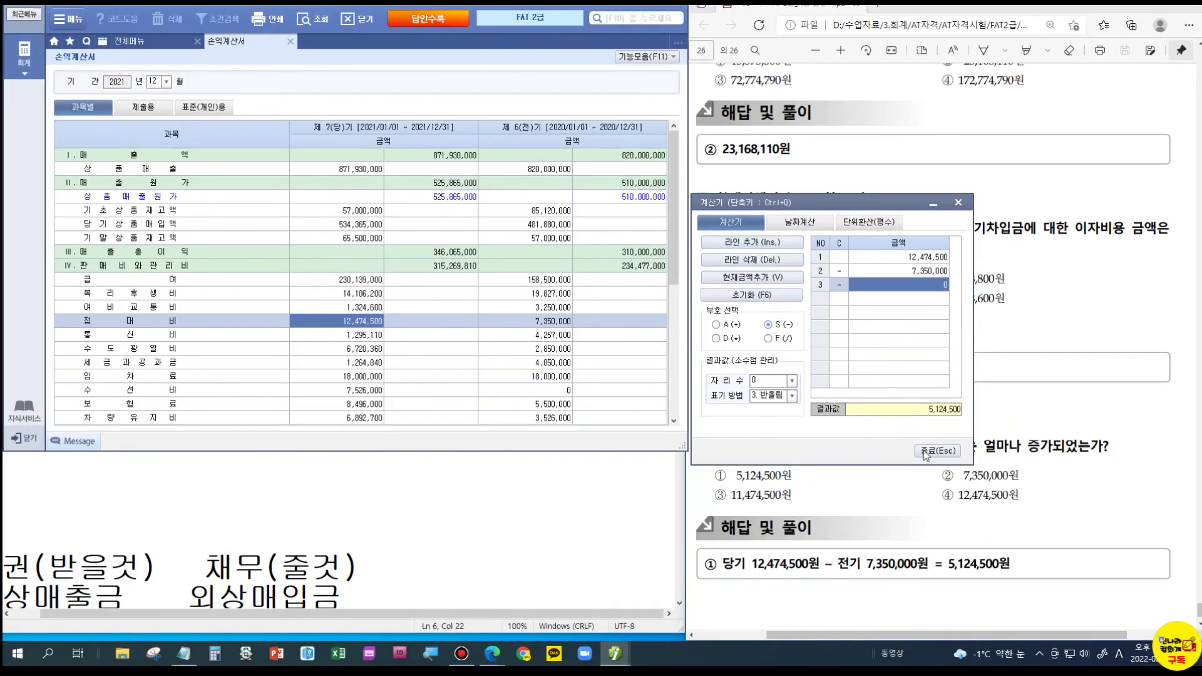
{"action": "left_click", "coordinate": [924, 451]}
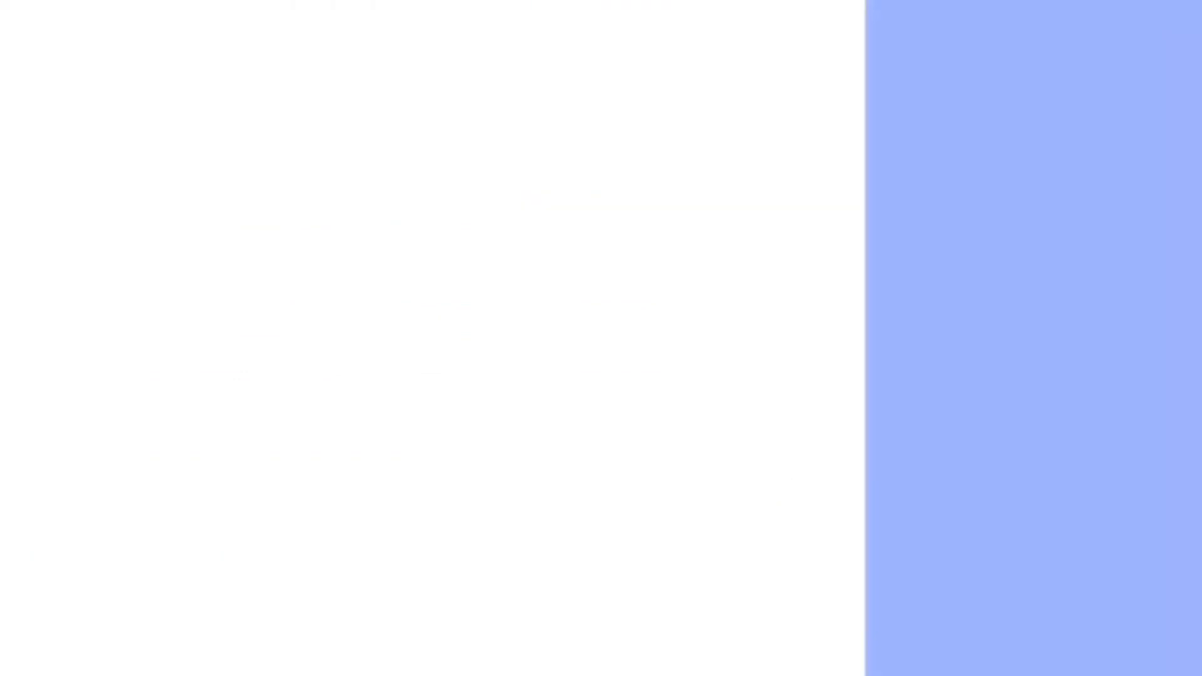